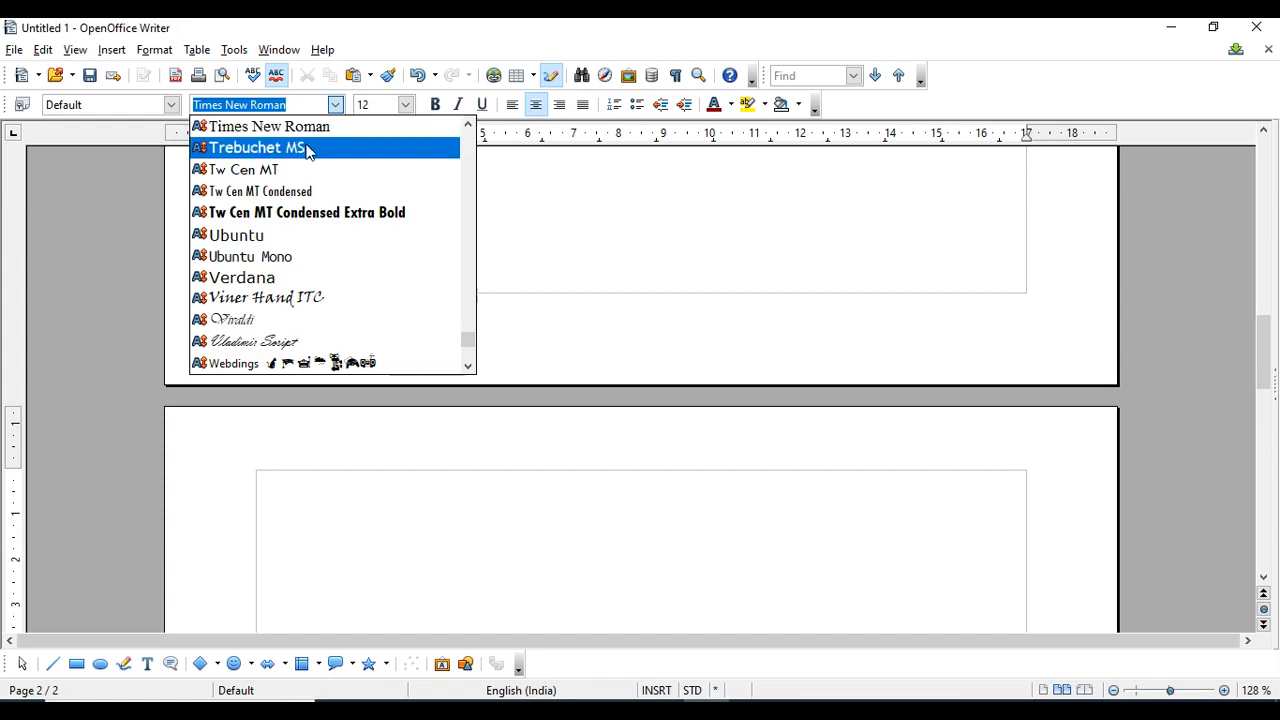
Set the font size to 16, keeping bold Times New Roman, and enter the centred title "CHAPTER-1" on the second page.
{"action": "left_click", "coordinate": [418, 44]}
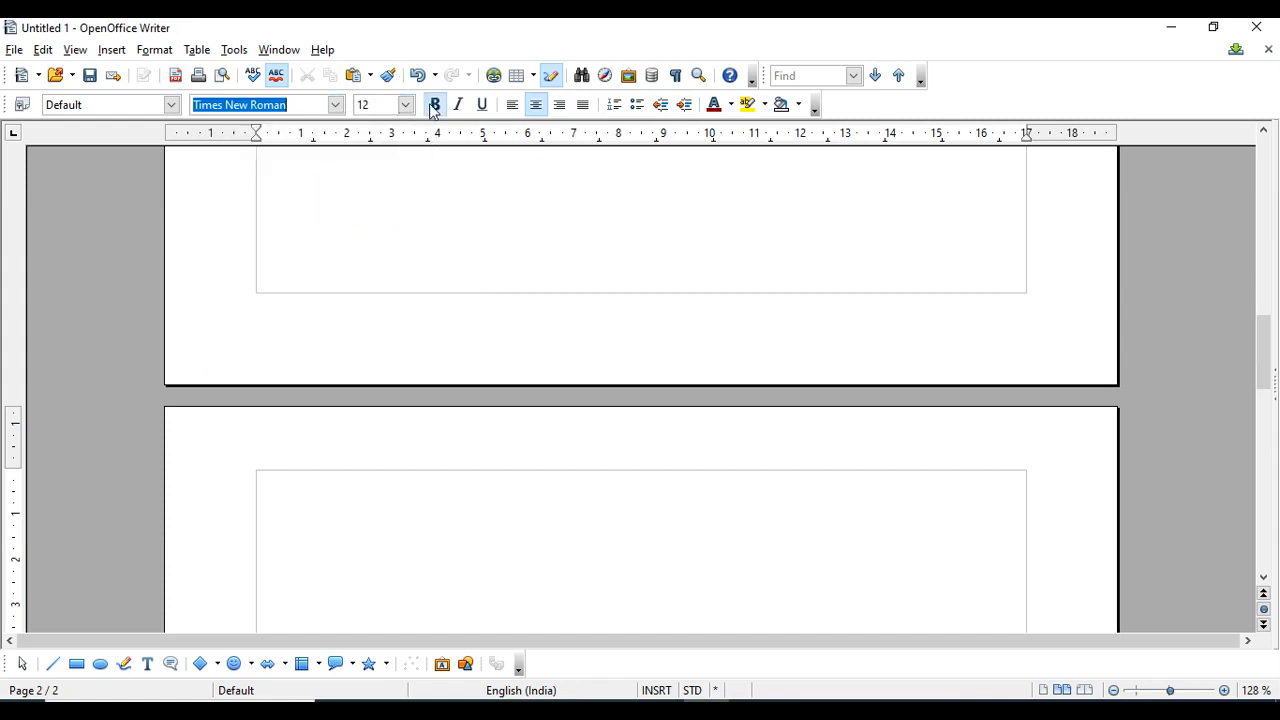
{"action": "left_click", "coordinate": [405, 105]}
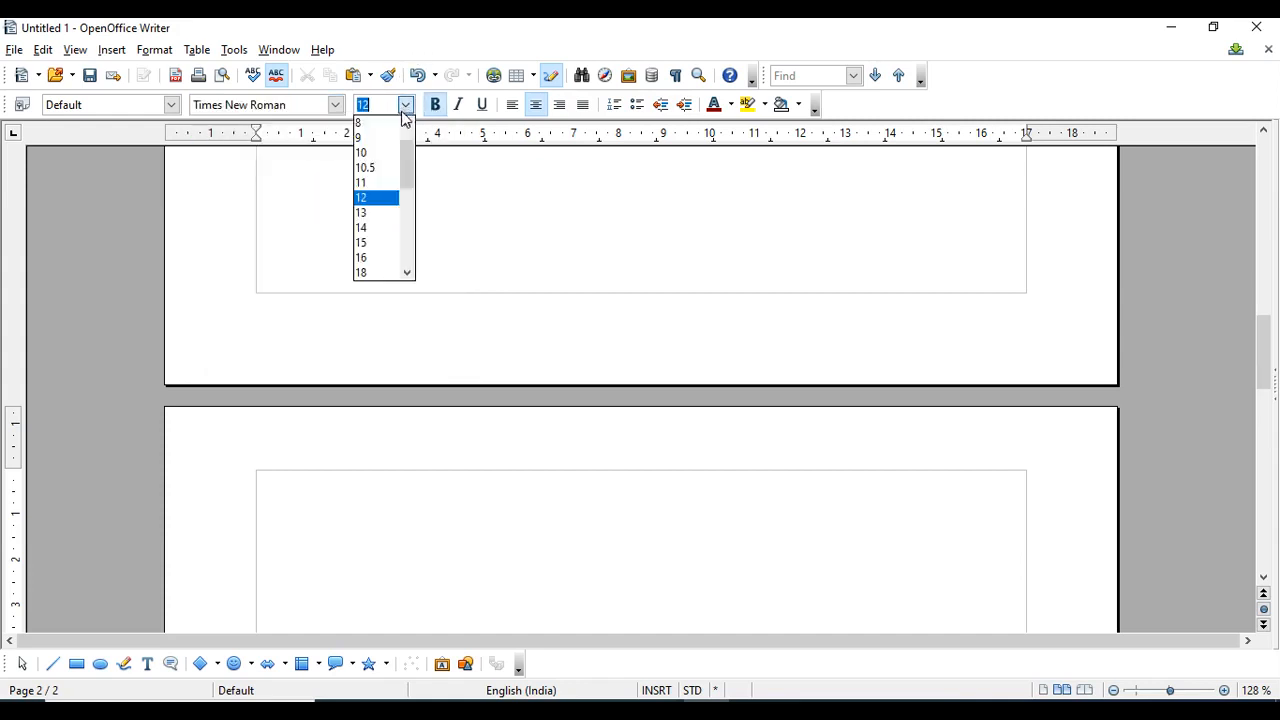
{"action": "left_click", "coordinate": [378, 257]}
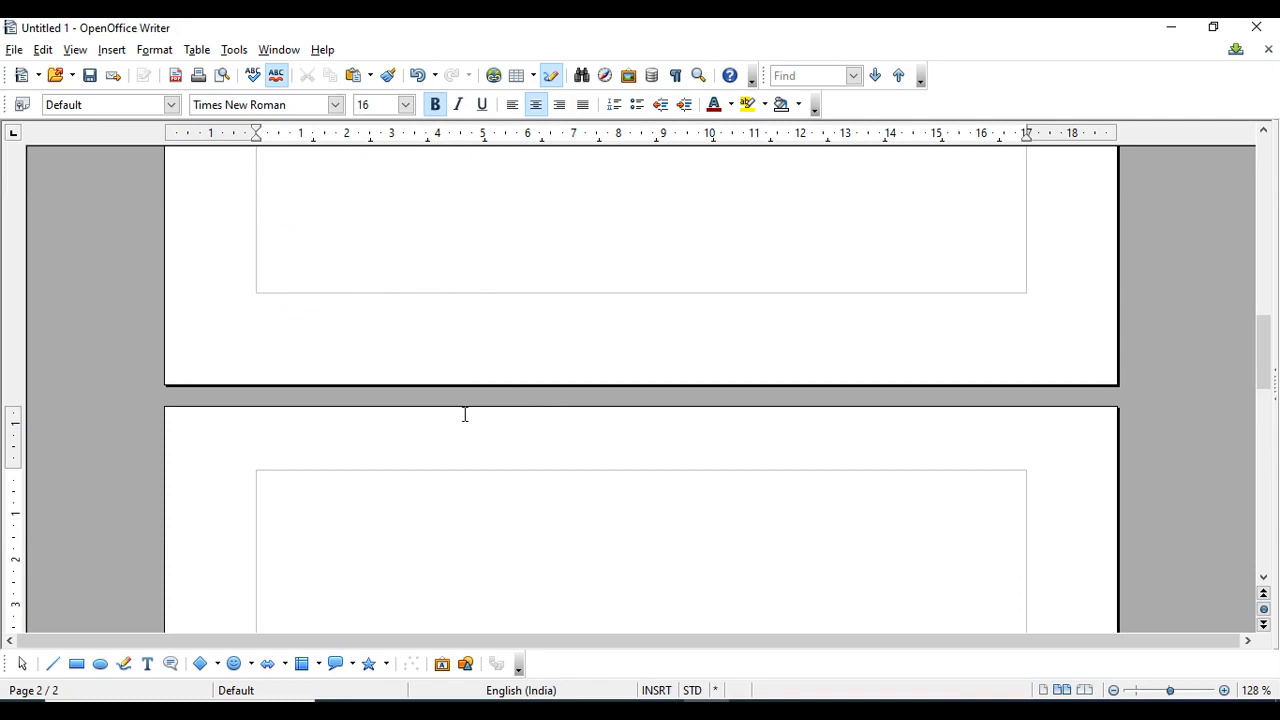
{"action": "type", "text": "CHAPTER-1"}
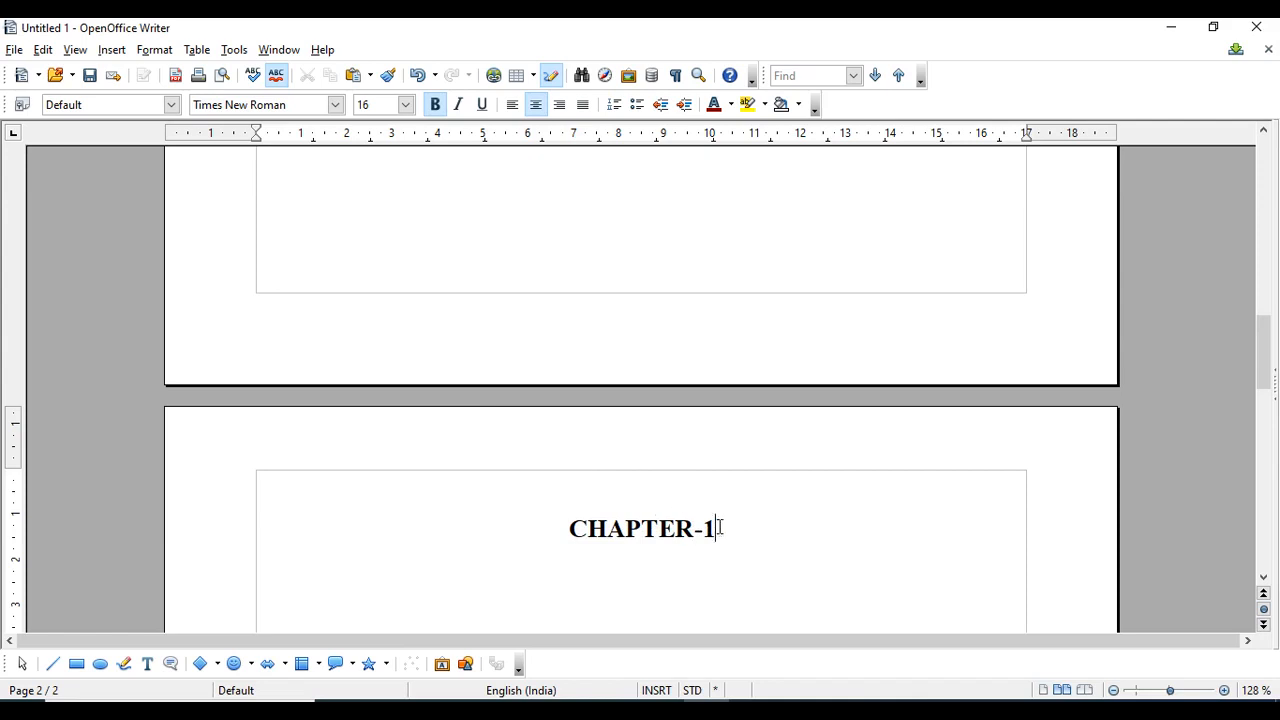
Apply the Heading 3 paragraph style to the CHAPTER-1 title and centre it.
{"action": "left_click_drag", "start_coordinate": [717, 523], "coordinate": [574, 509]}
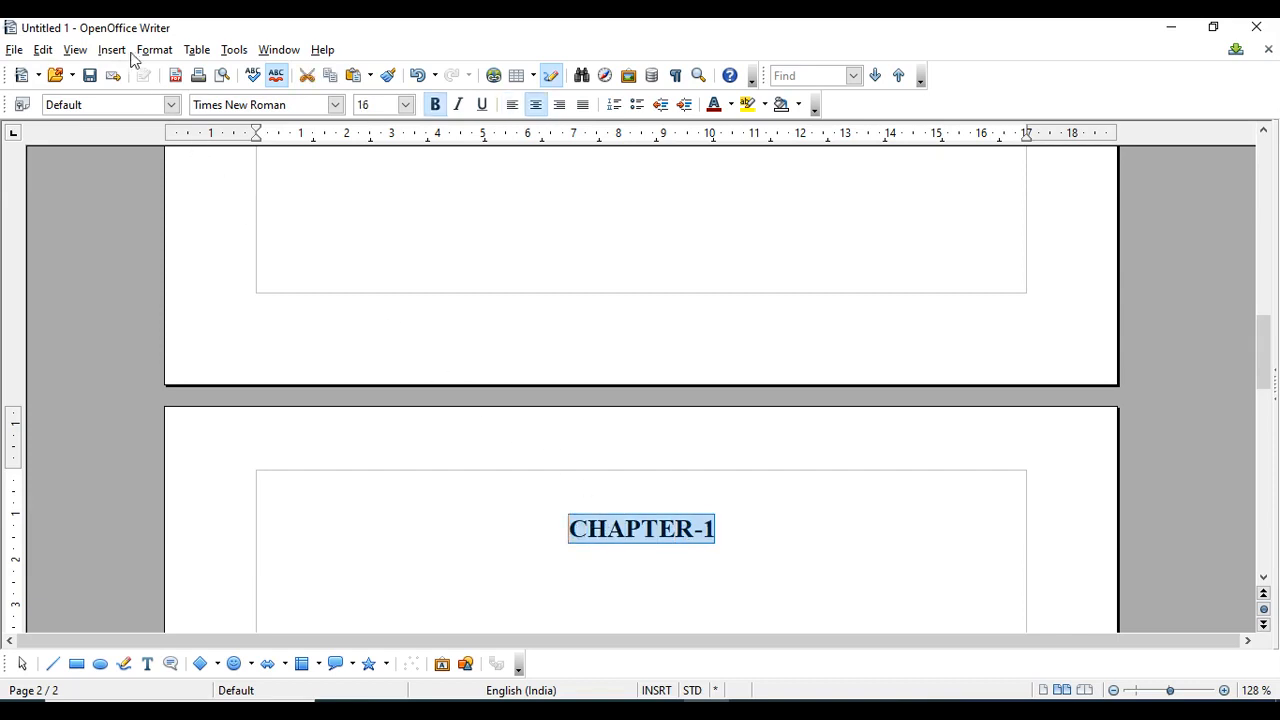
{"action": "left_click", "coordinate": [165, 50]}
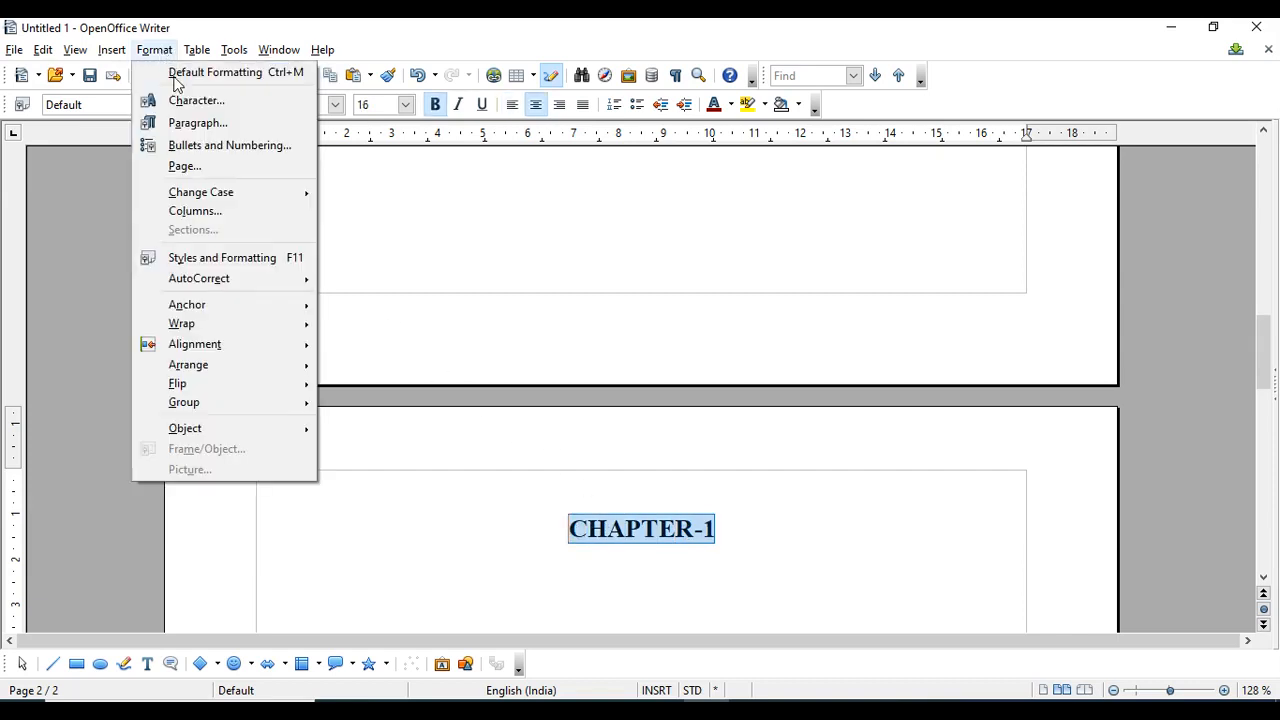
{"action": "left_click", "coordinate": [230, 260]}
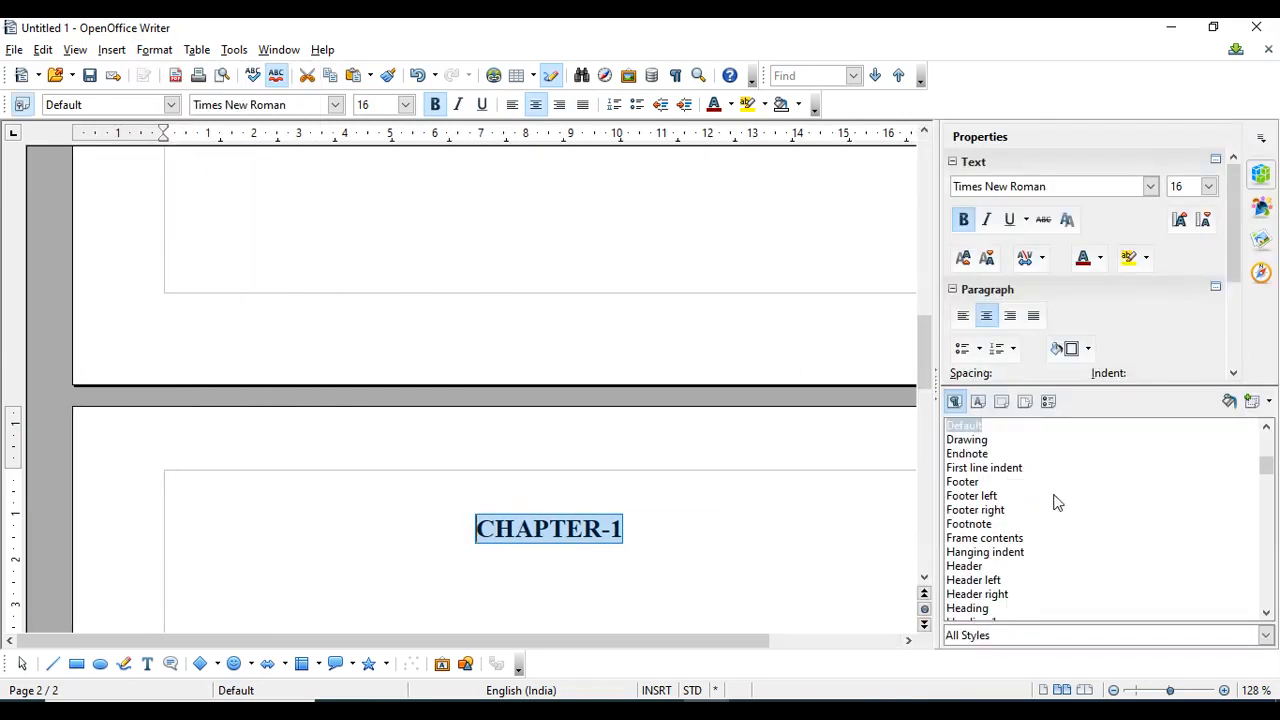
{"action": "left_click", "coordinate": [1266, 612]}
{"action": "left_click", "coordinate": [1266, 612]}
{"action": "left_click", "coordinate": [1266, 612]}
{"action": "left_click", "coordinate": [1266, 612]}
{"action": "left_click", "coordinate": [1266, 612]}
{"action": "left_click", "coordinate": [1266, 612]}
{"action": "left_click", "coordinate": [1266, 612]}
{"action": "left_click", "coordinate": [1266, 612]}
{"action": "left_click", "coordinate": [1266, 612]}
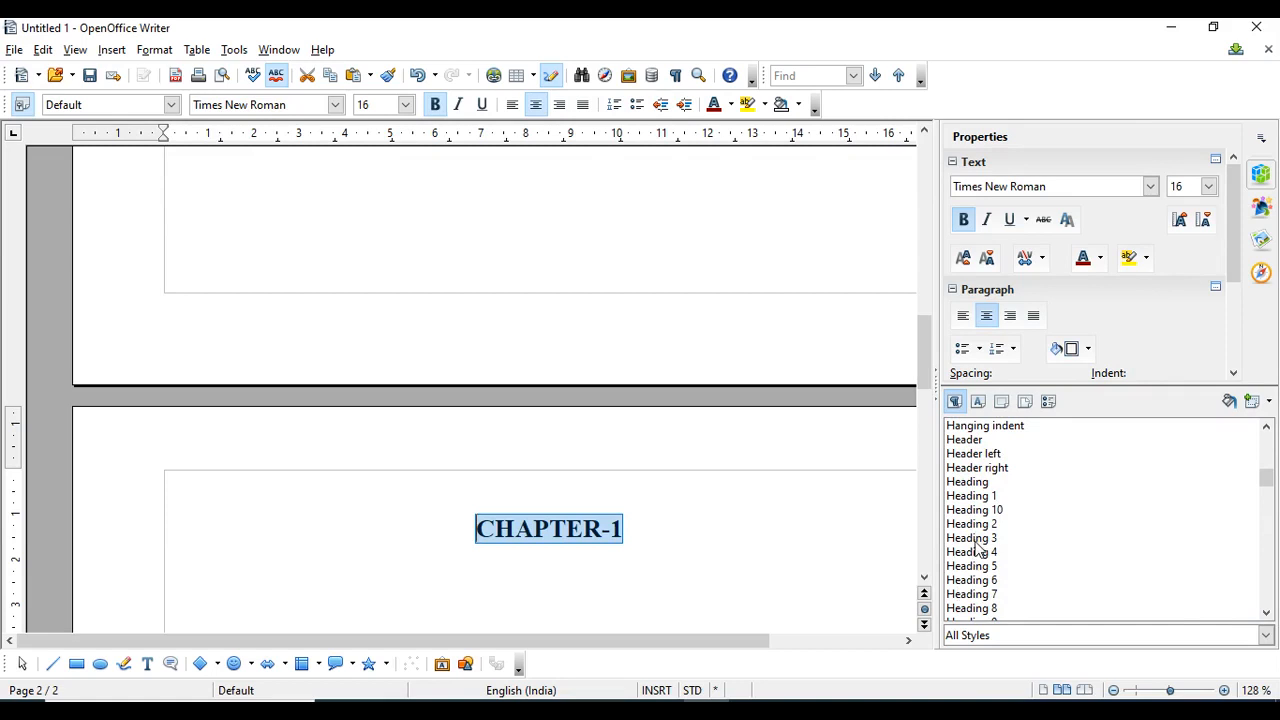
{"action": "double_click", "coordinate": [975, 539]}
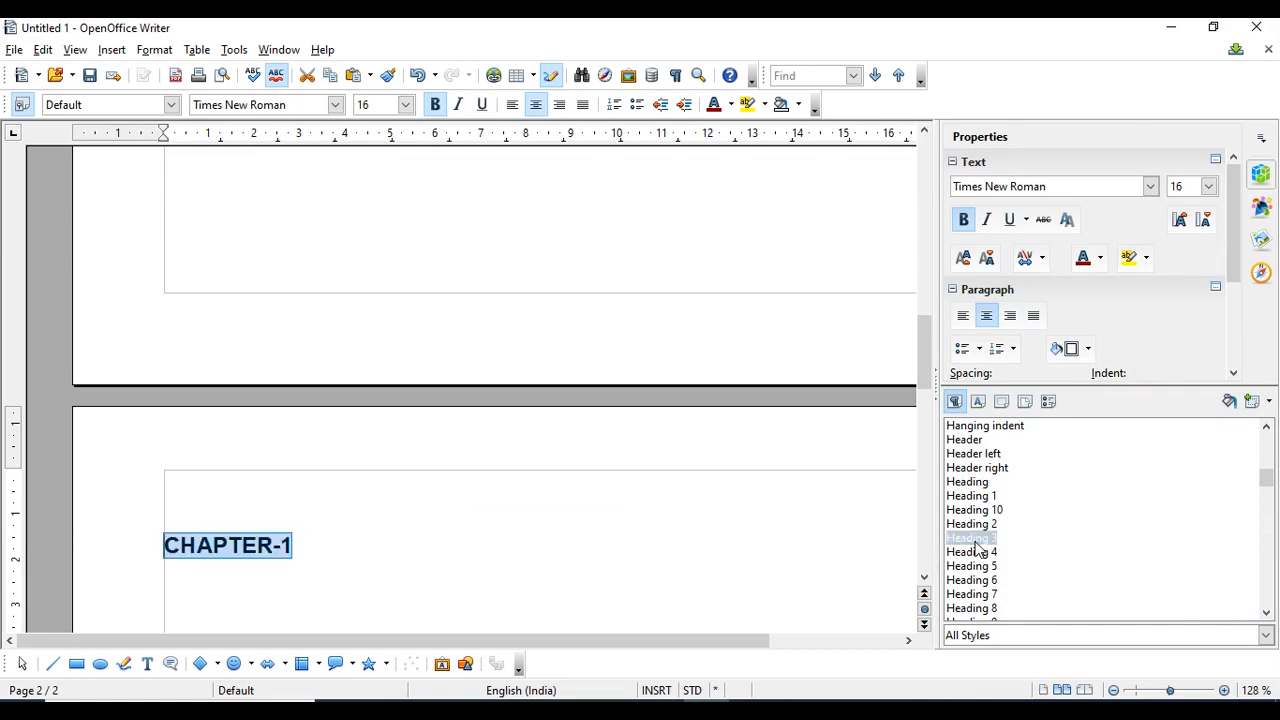
{"action": "left_click", "coordinate": [537, 104]}
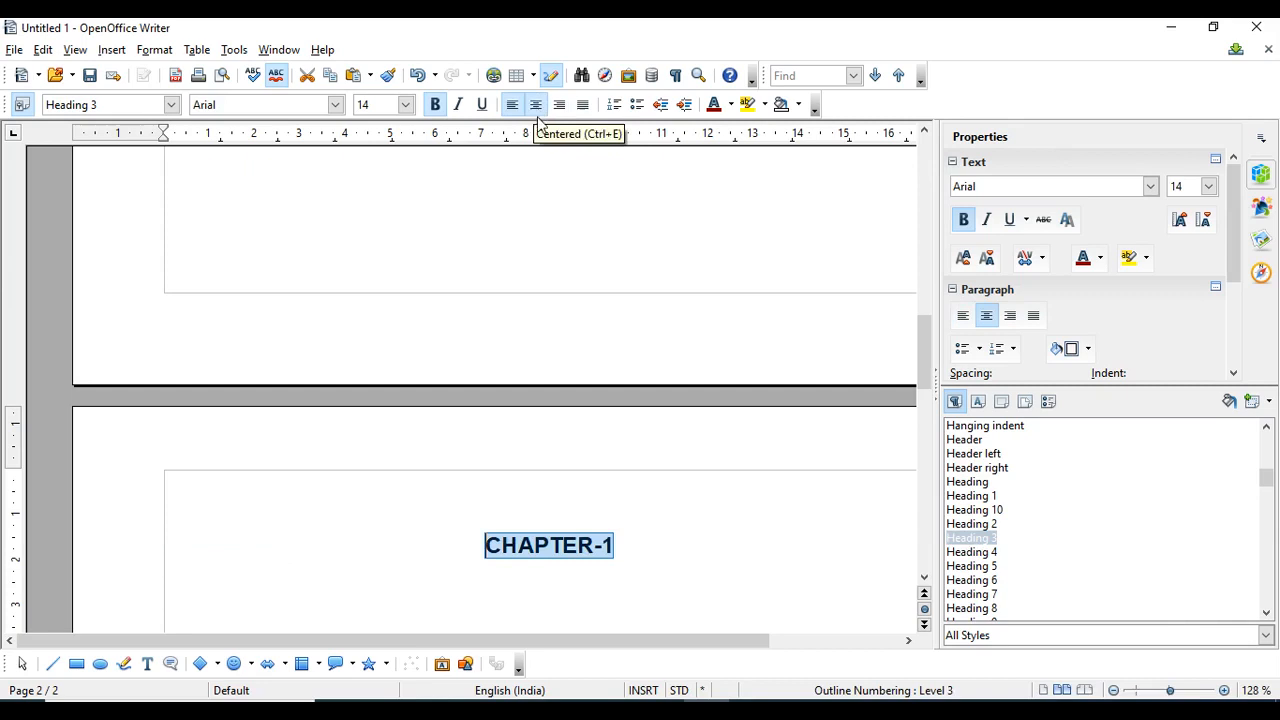
Add blank lines below the CHAPTER-1 heading down the page, and insert a page break to start page 3.
{"action": "left_click", "coordinate": [680, 556]}
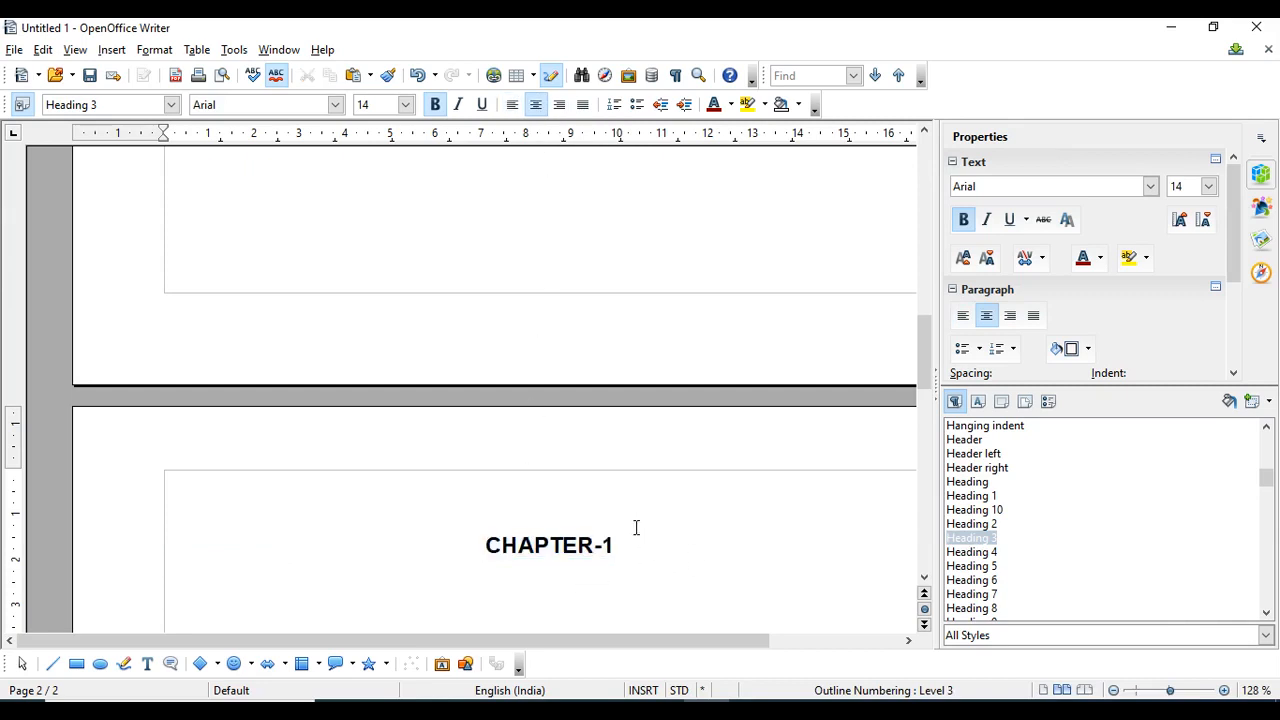
{"action": "scroll", "coordinate": [637, 525], "scroll_direction": "down", "scroll_amount": 5}
{"action": "key", "text": "Return"}
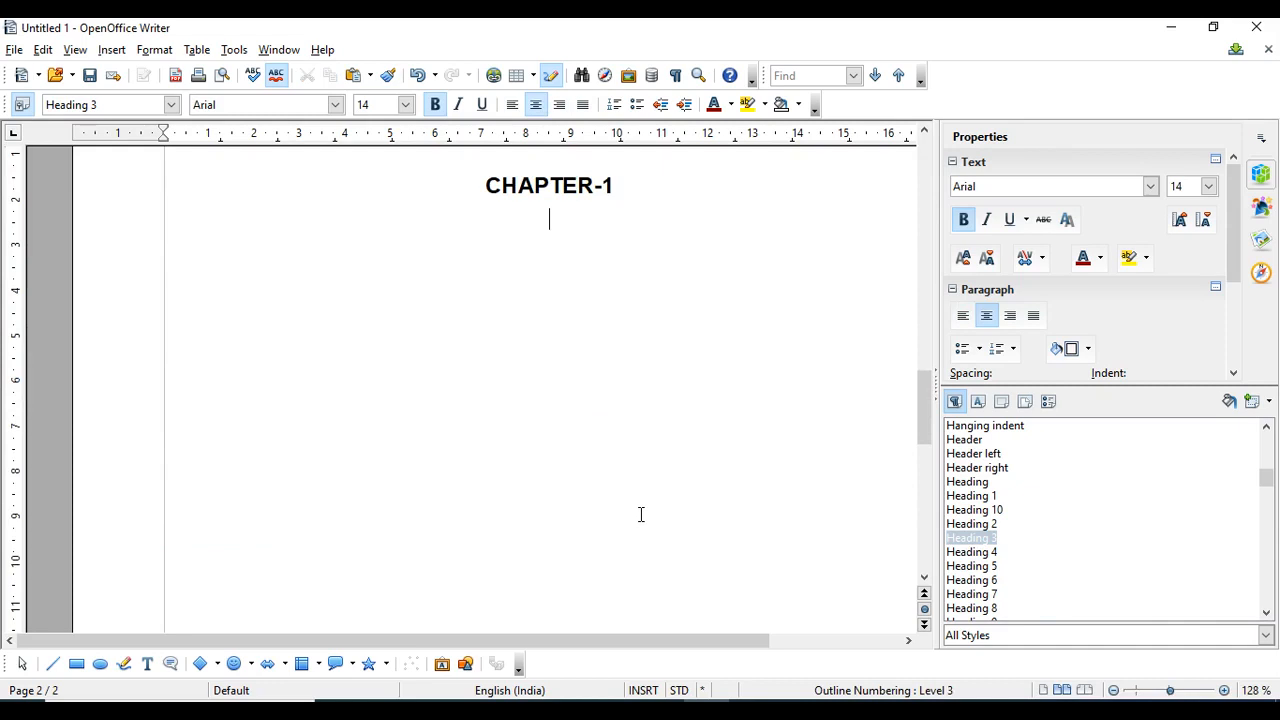
{"action": "key", "text": "Return"}
{"action": "key", "text": "Return"}
{"action": "key", "text": "Return"}
{"action": "key", "text": "Return"}
{"action": "key", "text": "Return"}
{"action": "key", "text": "Return"}
{"action": "key", "text": "Return"}
{"action": "key", "text": "Return"}
{"action": "key", "text": "Return"}
{"action": "key", "text": "Return"}
{"action": "key", "text": "Return"}
{"action": "key", "text": "Return"}
{"action": "key", "text": "Return"}
{"action": "key", "text": "Return"}
{"action": "key", "text": "Return"}
{"action": "key", "text": "Return"}
{"action": "key", "text": "Return"}
{"action": "key", "text": "Return"}
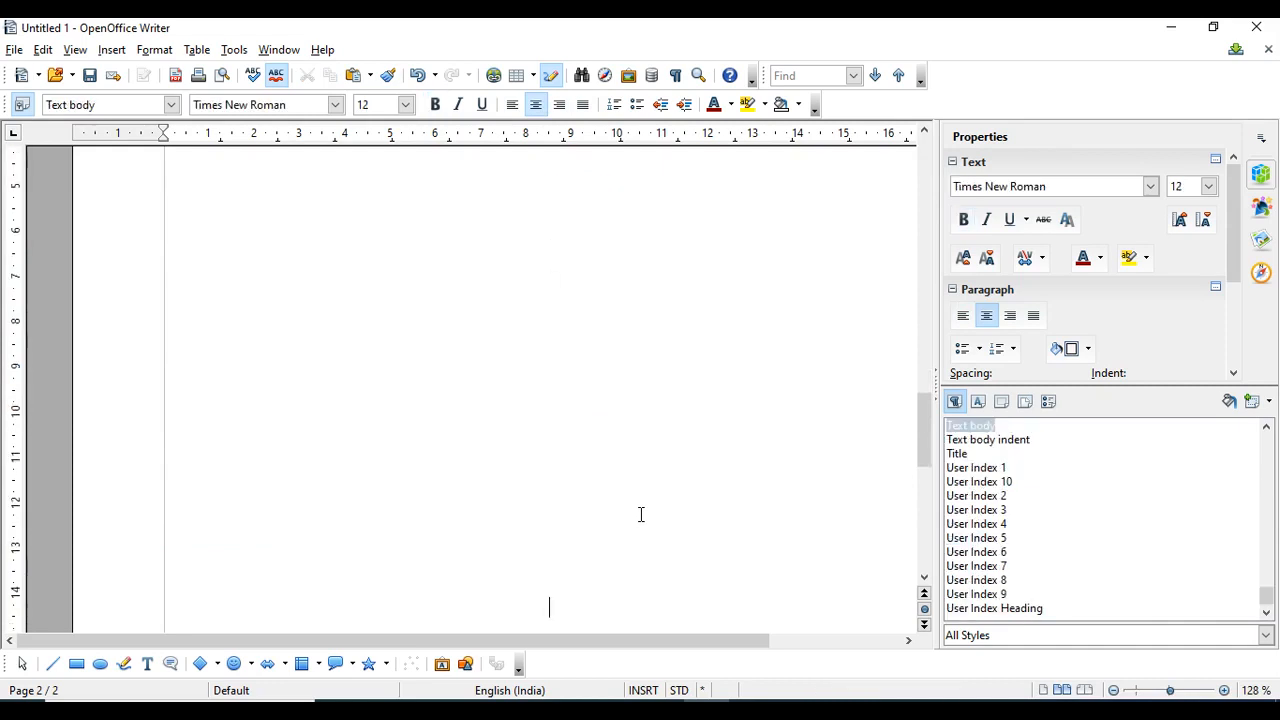
{"action": "key", "text": "Return"}
{"action": "key", "text": "Return"}
{"action": "key", "text": "Return"}
{"action": "key", "text": "Return"}
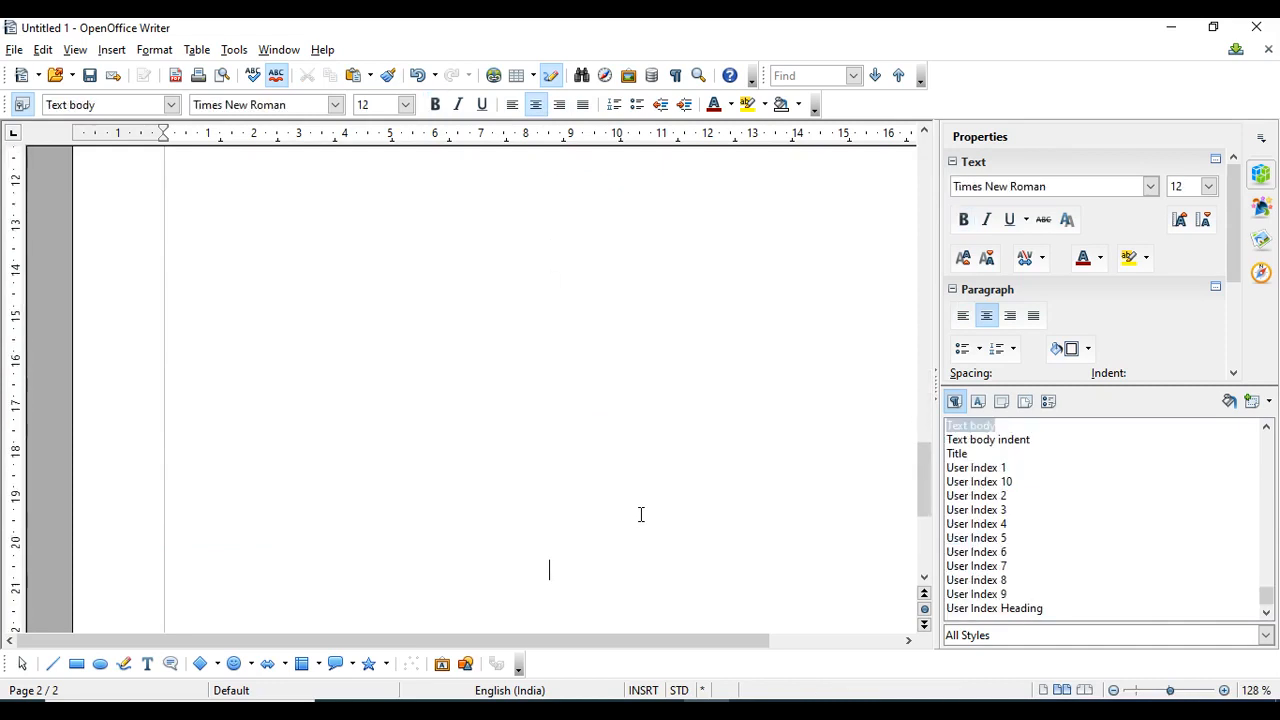
{"action": "key", "text": "ctrl+Return"}
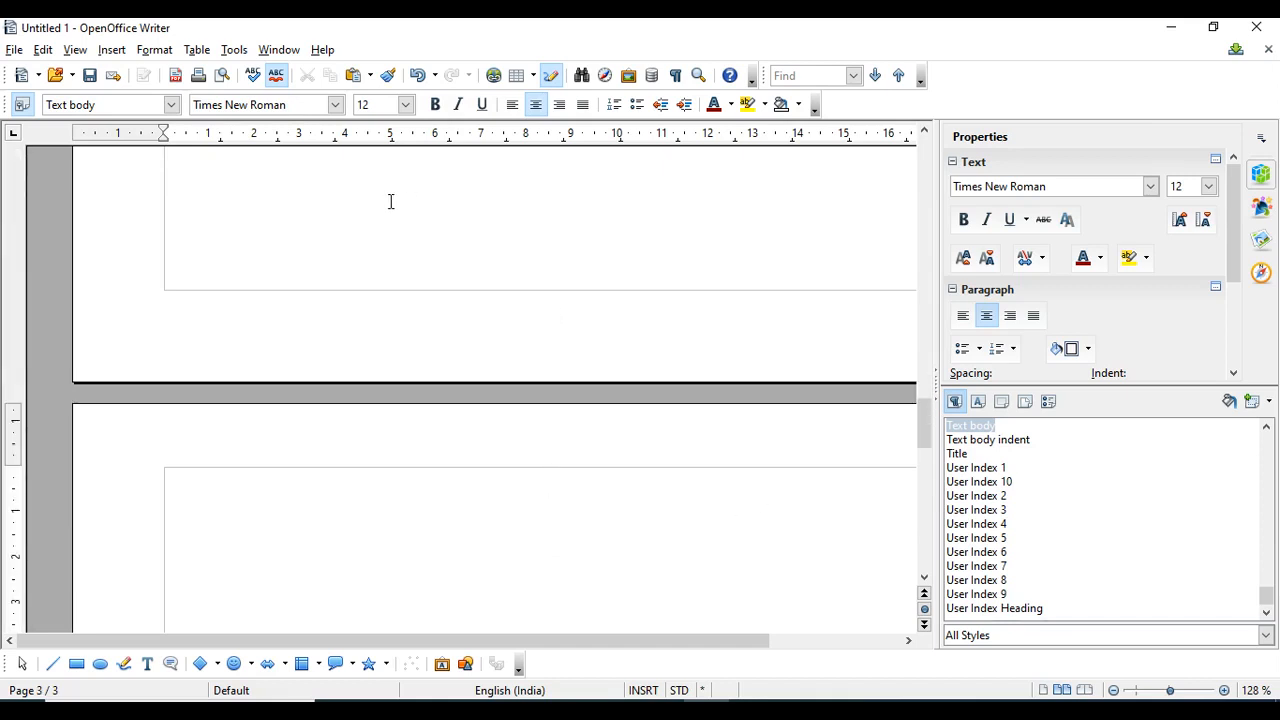
Enter "CHAPTER-2" on the new page as a centred title in the Heading 3 style.
{"action": "type", "text": "CHAPTER-2"}
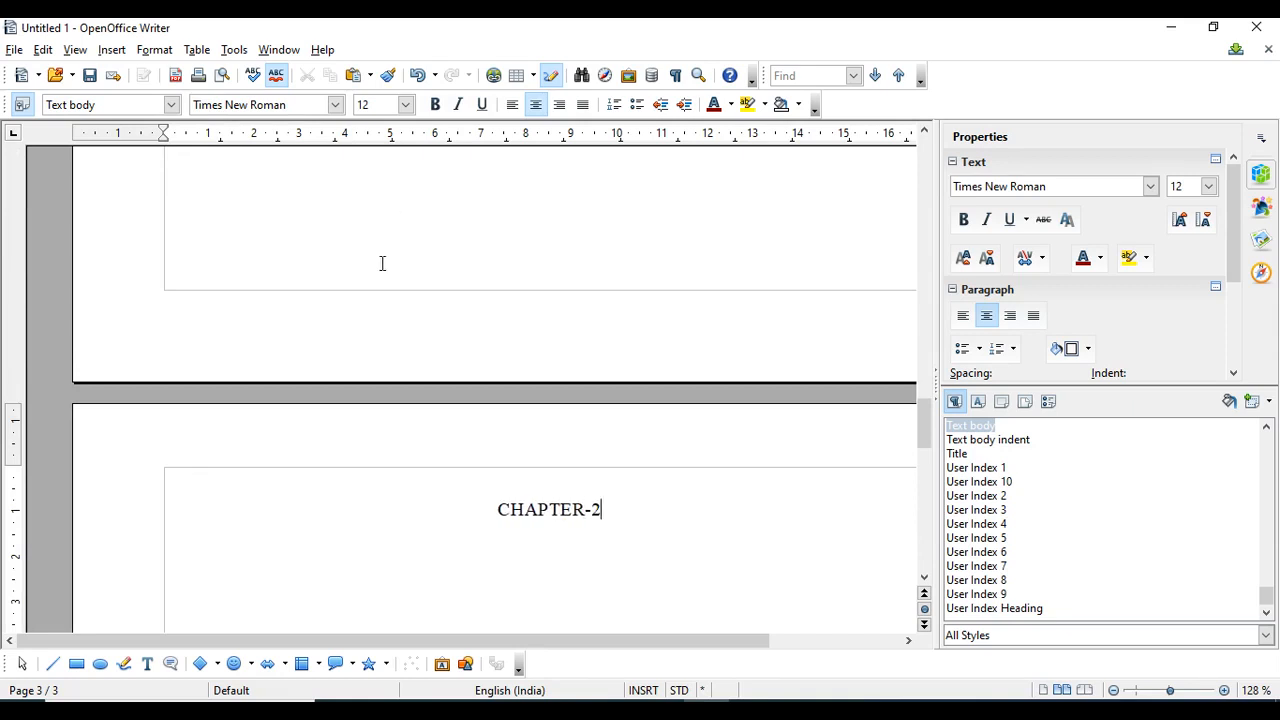
{"action": "left_click_drag", "start_coordinate": [655, 521], "coordinate": [471, 506]}
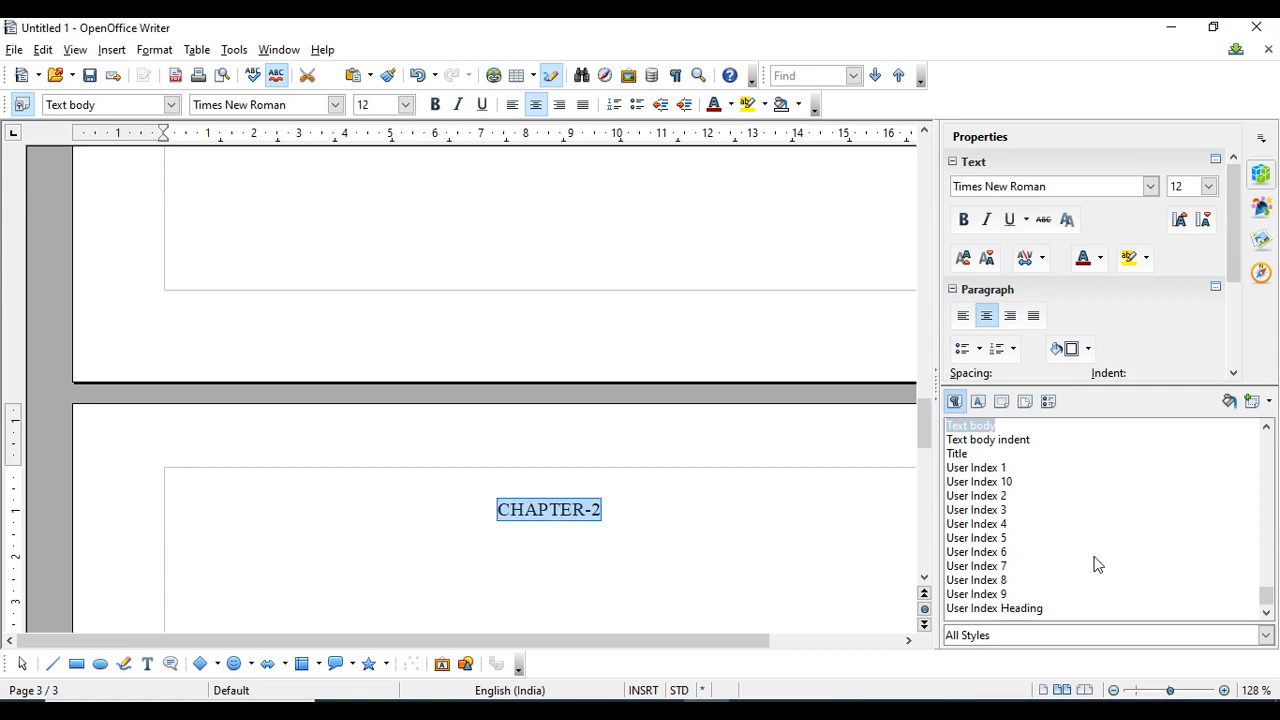
{"action": "scroll", "coordinate": [1095, 512], "scroll_direction": "up", "scroll_amount": 6}
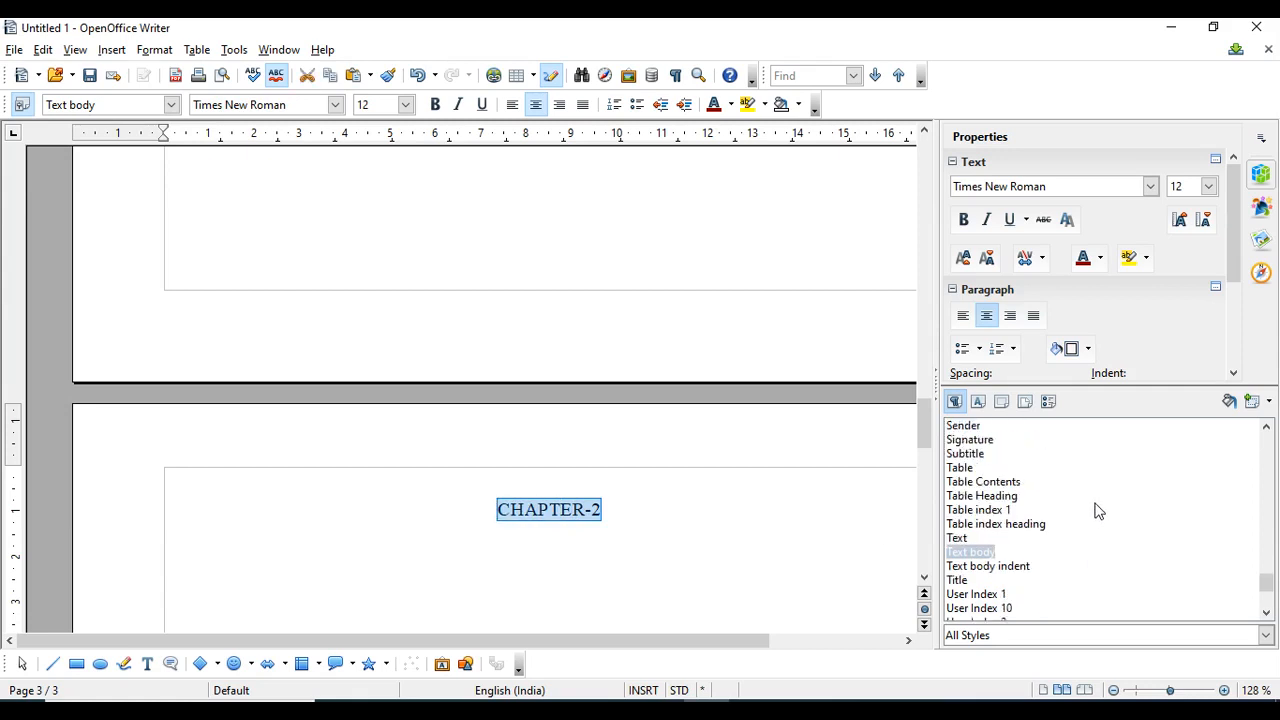
{"action": "scroll", "coordinate": [1095, 512], "scroll_direction": "up", "scroll_amount": 12}
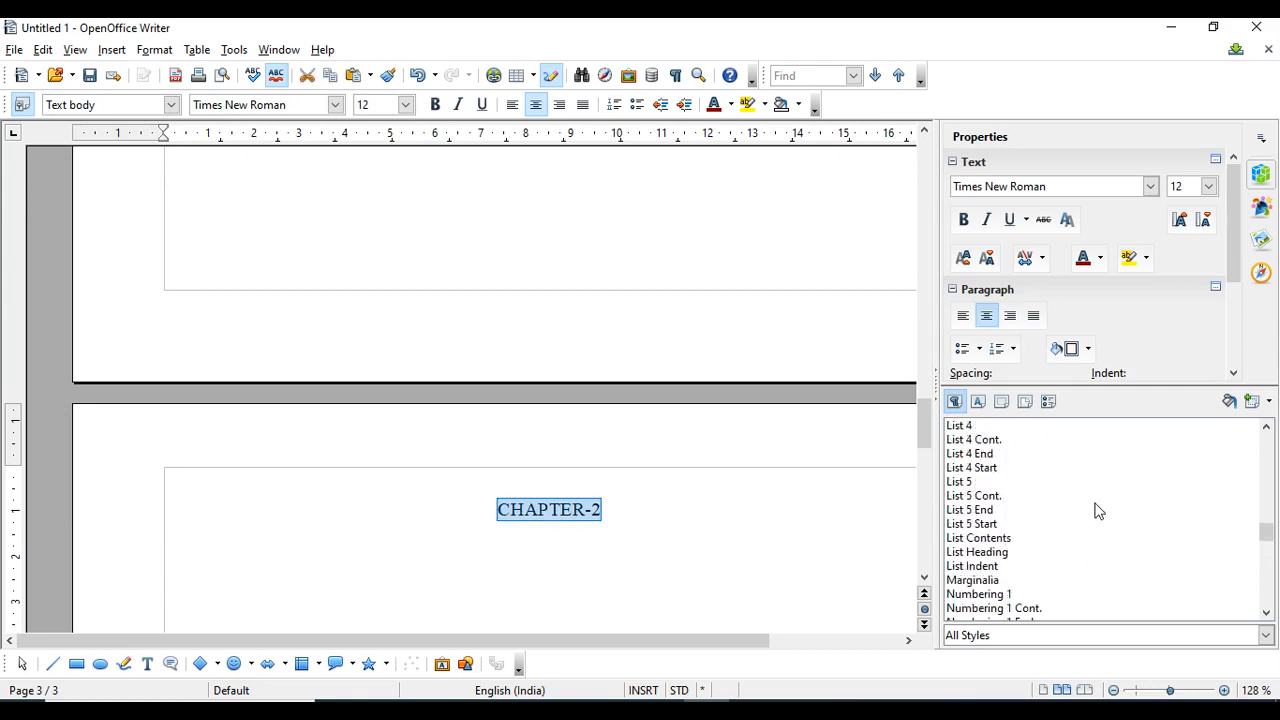
{"action": "scroll", "coordinate": [1095, 512], "scroll_direction": "up", "scroll_amount": 10}
{"action": "left_click", "coordinate": [981, 514]}
{"action": "double_click", "coordinate": [981, 516]}
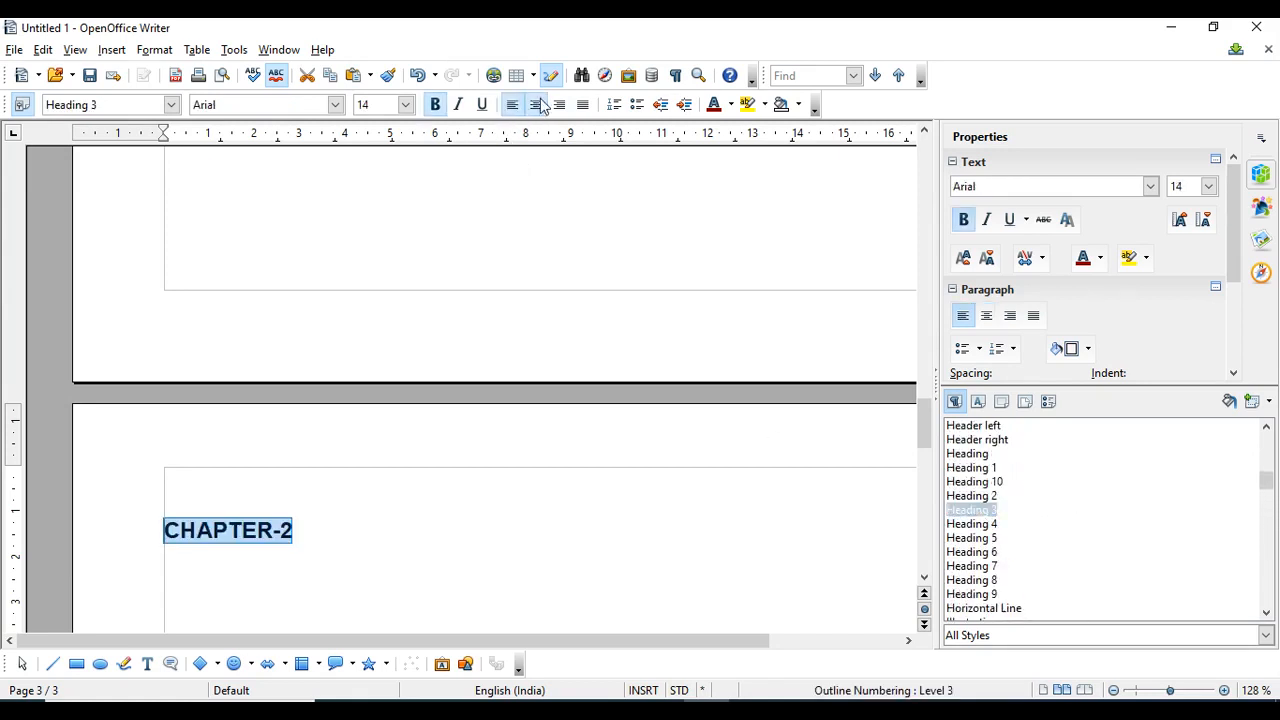
{"action": "left_click", "coordinate": [536, 108]}
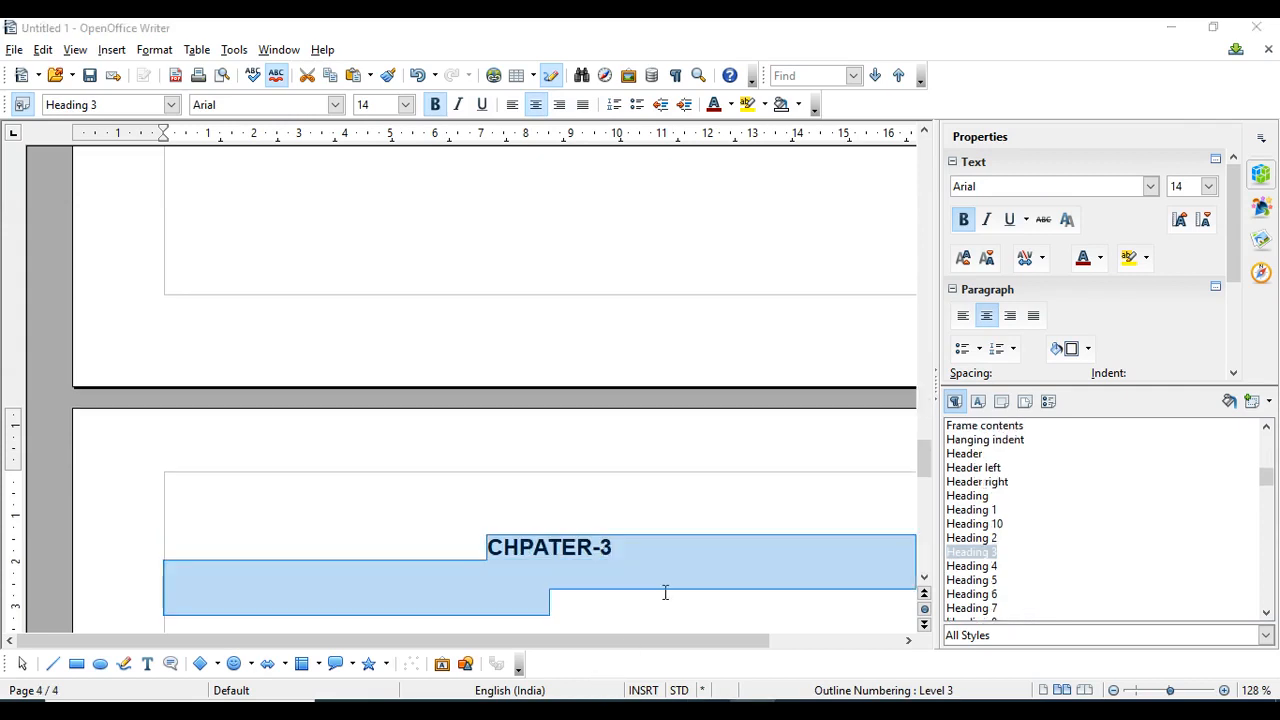
Correct the misspelled heading on page 4 to read "CHAPTER-3".
{"action": "left_click", "coordinate": [665, 592]}
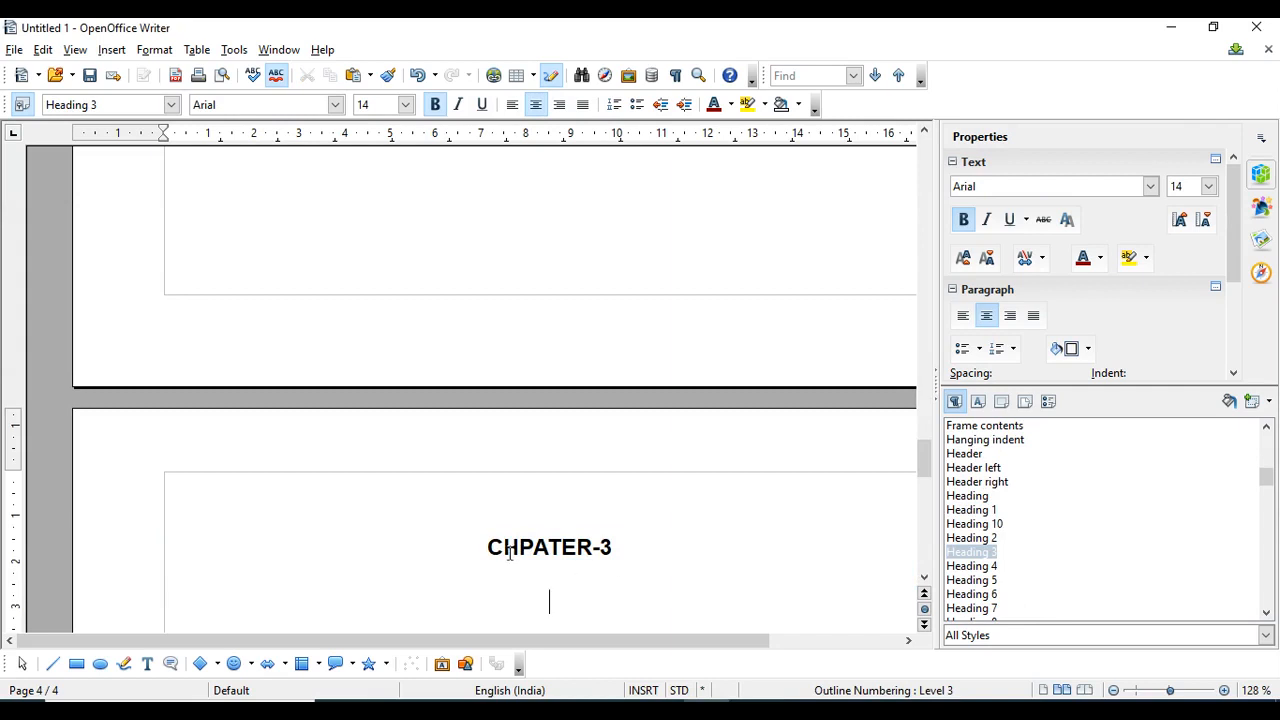
{"action": "type", "text": "A"}
{"action": "key", "text": "Delete"}
{"action": "key", "text": "Delete"}
{"action": "type", "text": "P"}
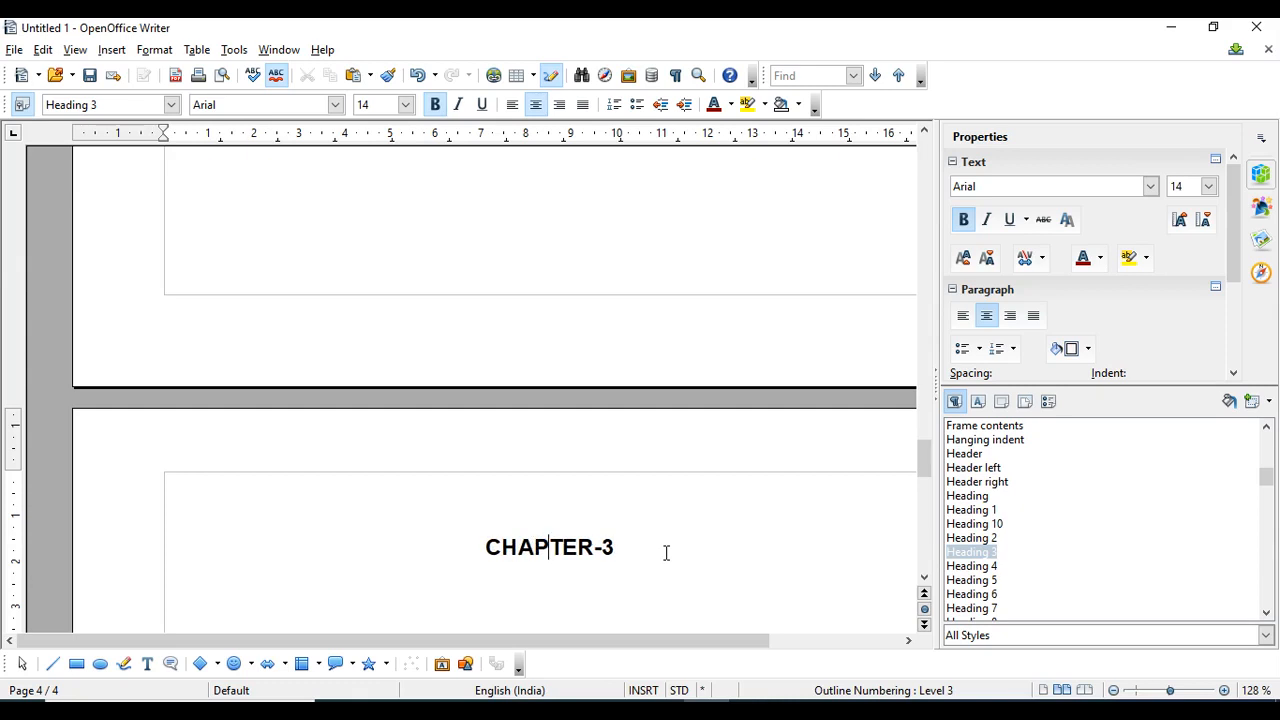
Review the three chapter headings across the document's pages, from the last page back to the blank first page.
{"action": "scroll", "coordinate": [664, 549], "scroll_direction": "up", "scroll_amount": 15}
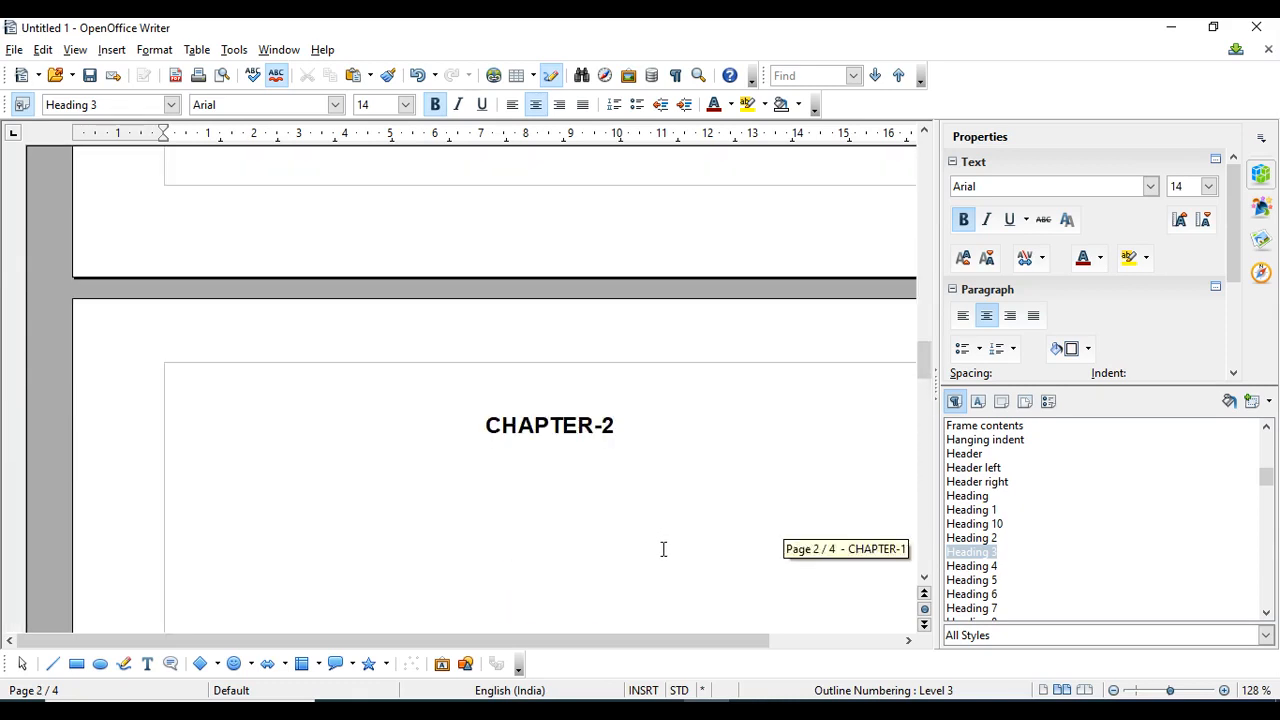
{"action": "scroll", "coordinate": [663, 549], "scroll_direction": "up", "scroll_amount": 15}
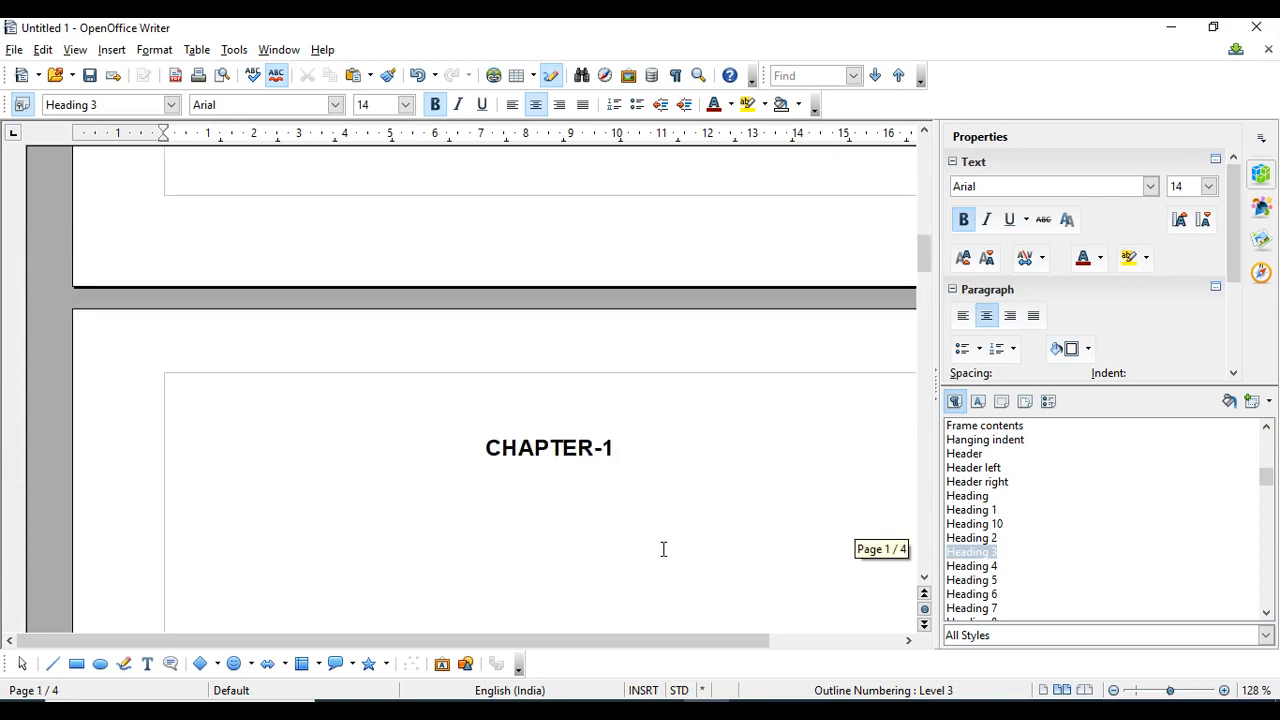
{"action": "scroll", "coordinate": [663, 549], "scroll_direction": "down", "scroll_amount": 15}
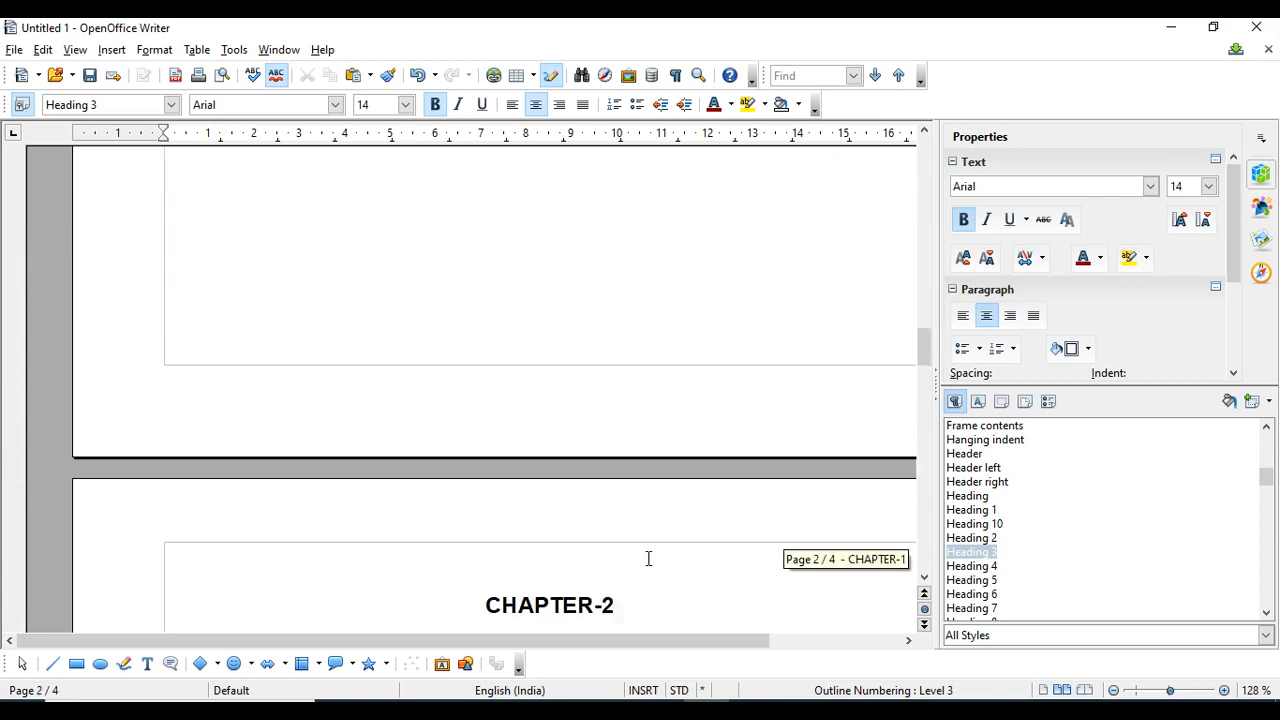
{"action": "scroll", "coordinate": [648, 557], "scroll_direction": "down", "scroll_amount": 15}
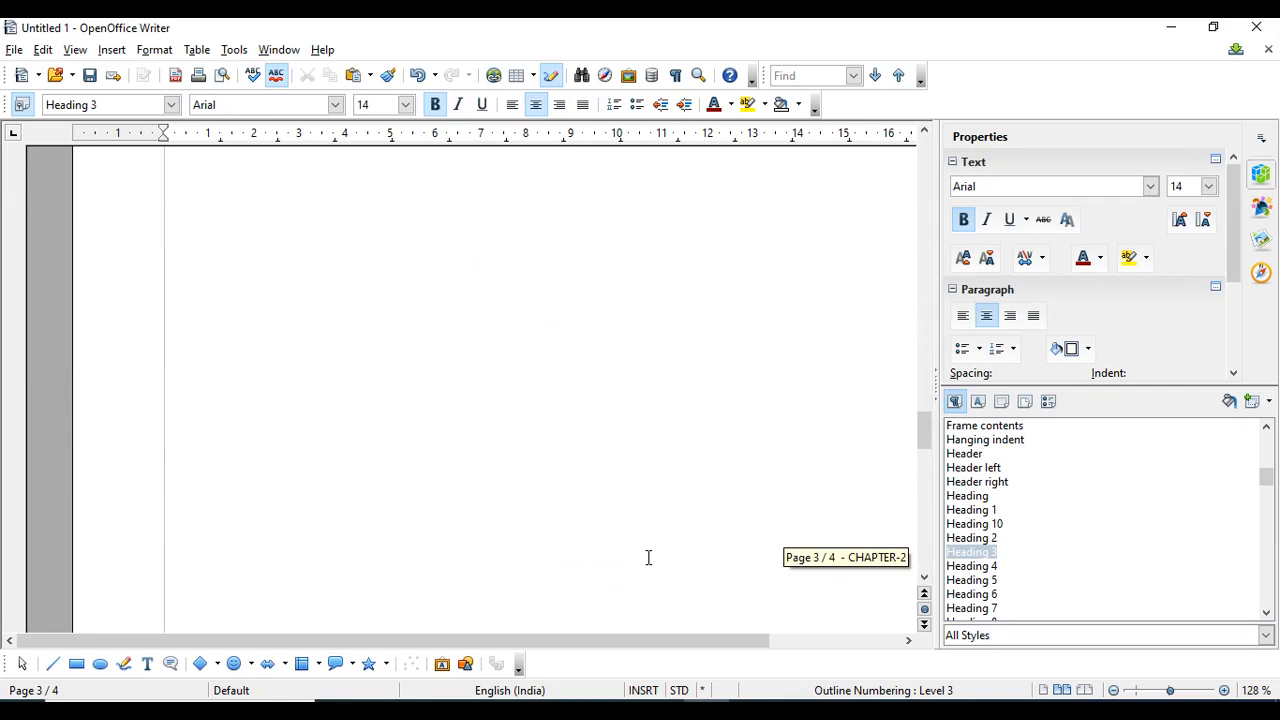
{"action": "scroll", "coordinate": [648, 557], "scroll_direction": "down", "scroll_amount": 10}
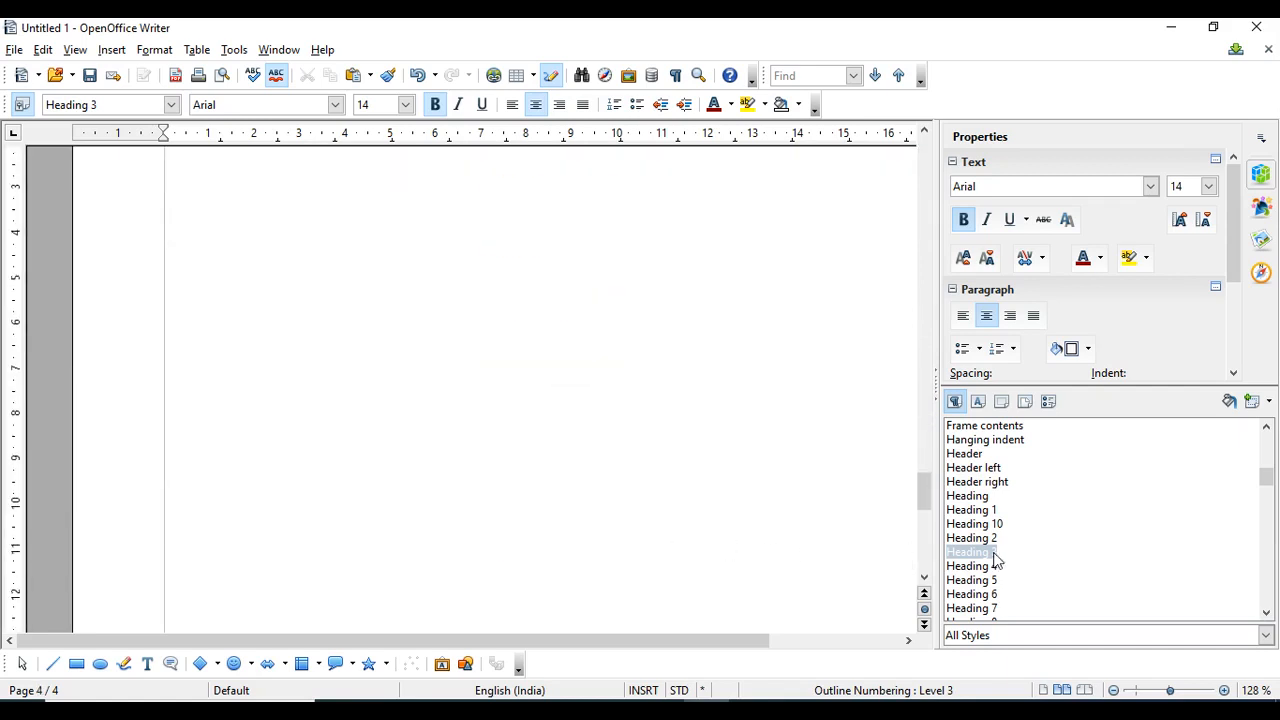
{"action": "scroll", "coordinate": [755, 505], "scroll_direction": "down", "scroll_amount": 10}
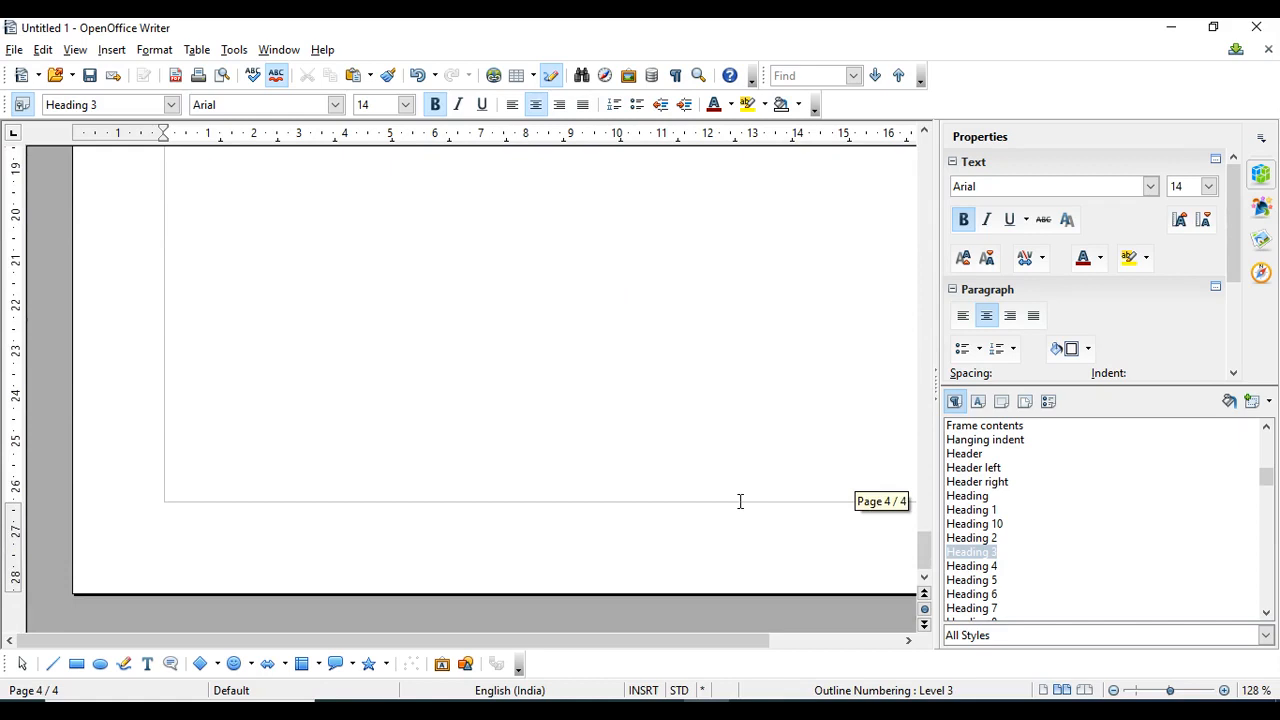
{"action": "scroll", "coordinate": [740, 501], "scroll_direction": "up", "scroll_amount": 15}
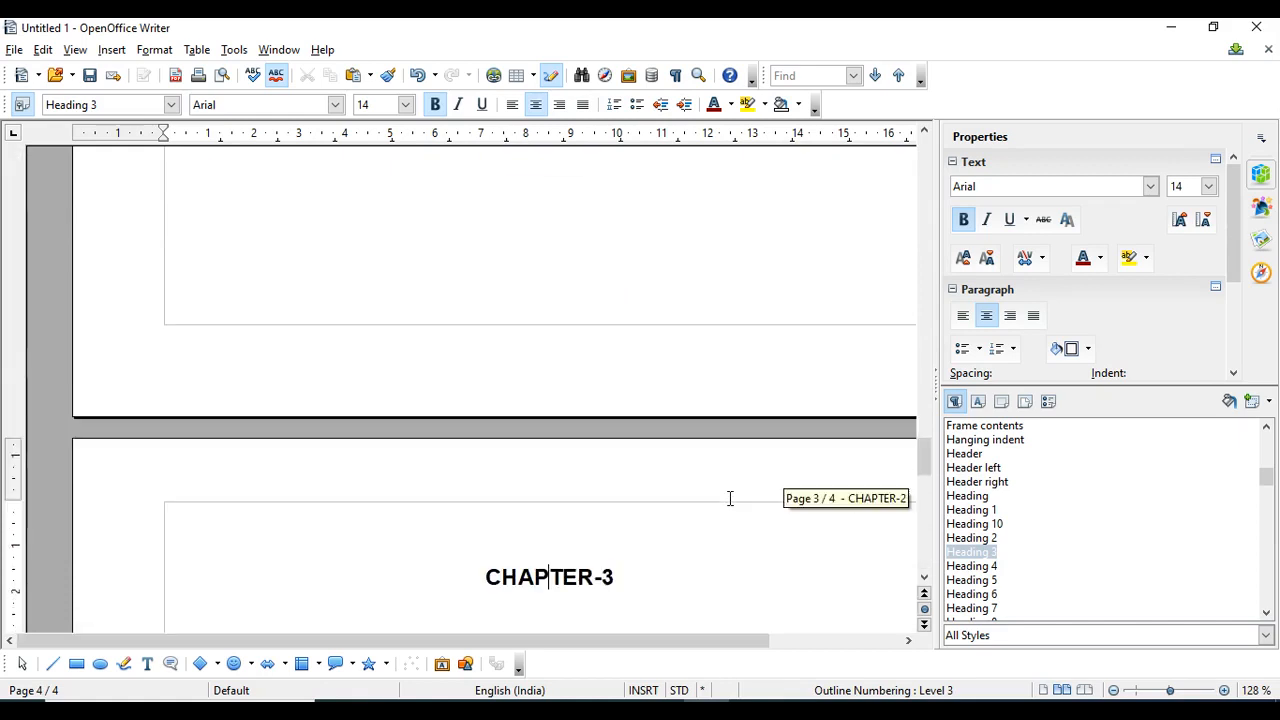
{"action": "scroll", "coordinate": [730, 494], "scroll_direction": "up", "scroll_amount": 15}
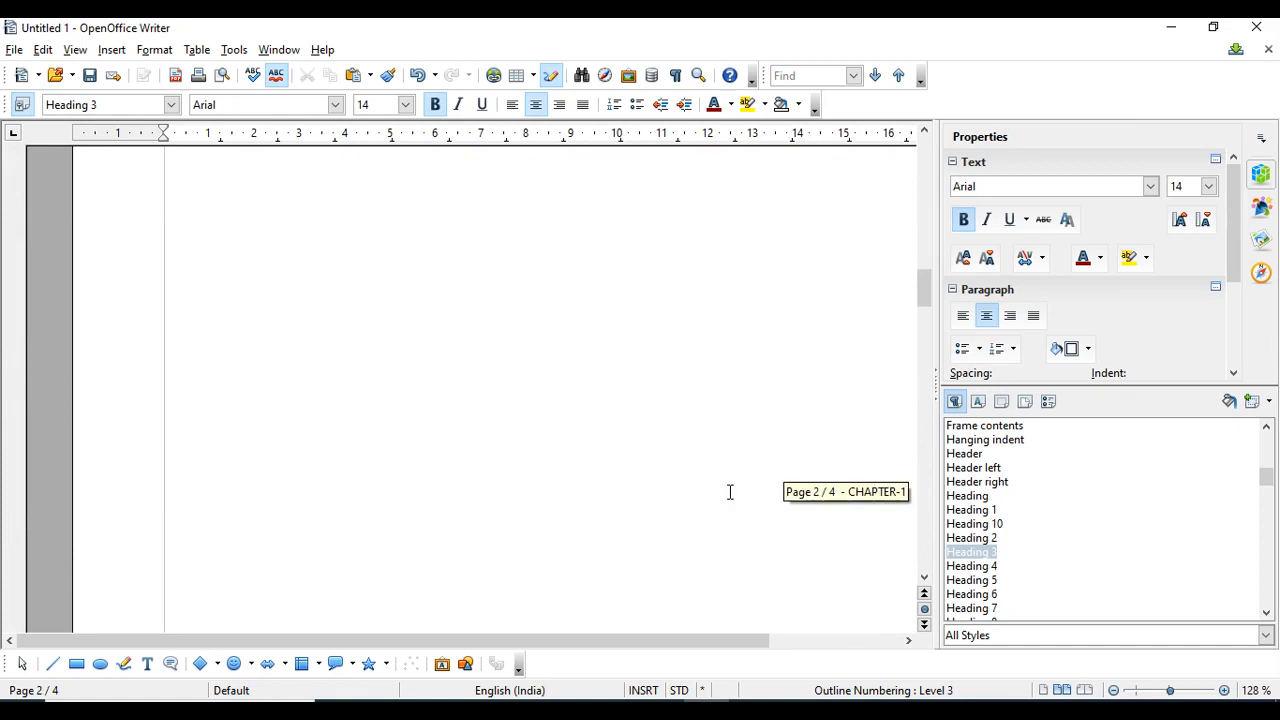
{"action": "scroll", "coordinate": [730, 492], "scroll_direction": "up", "scroll_amount": 3}
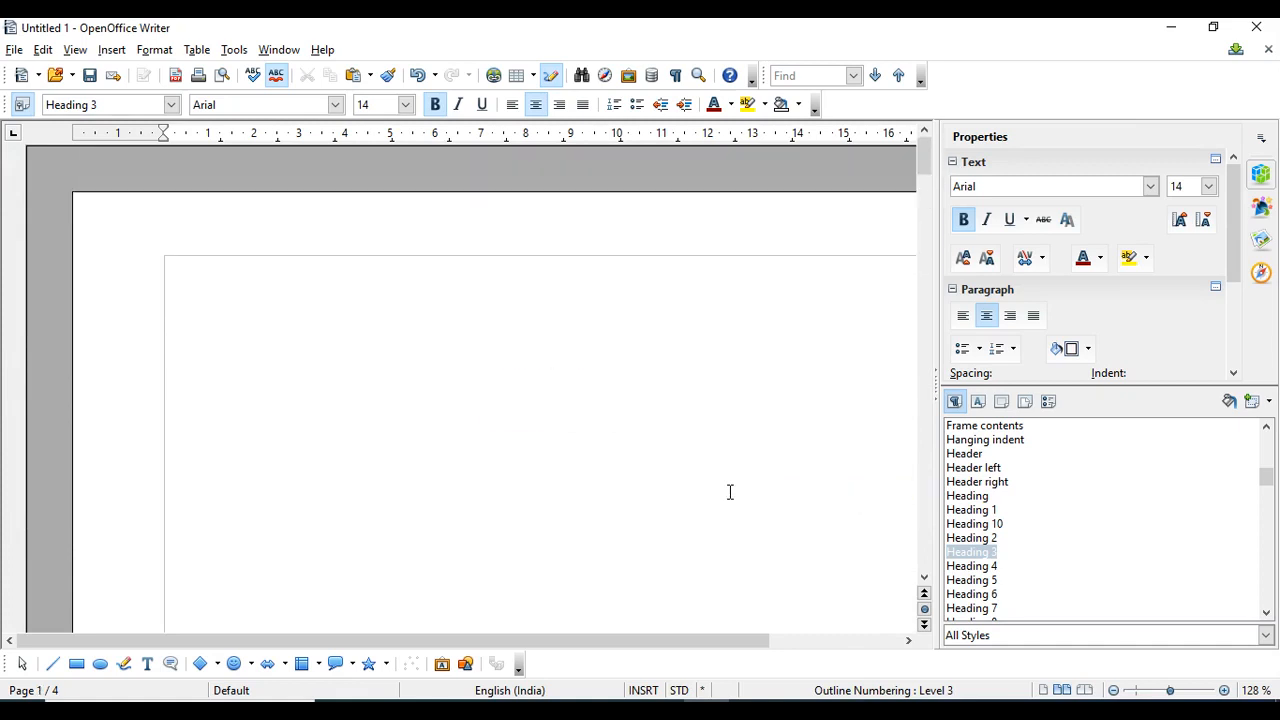
Insert a table of contents titled "INFORMATION TECHNOLOGY" at the start of the first page, covering the entire document.
{"action": "left_click", "coordinate": [414, 301]}
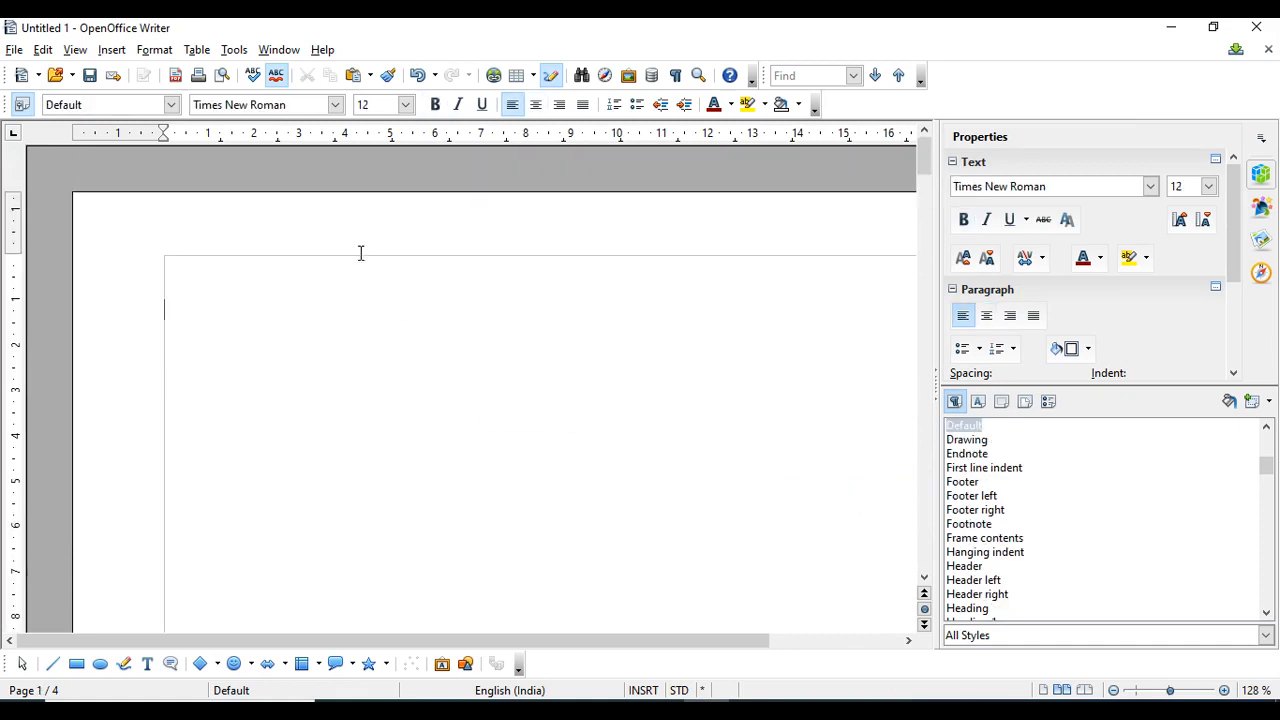
{"action": "left_click", "coordinate": [114, 52]}
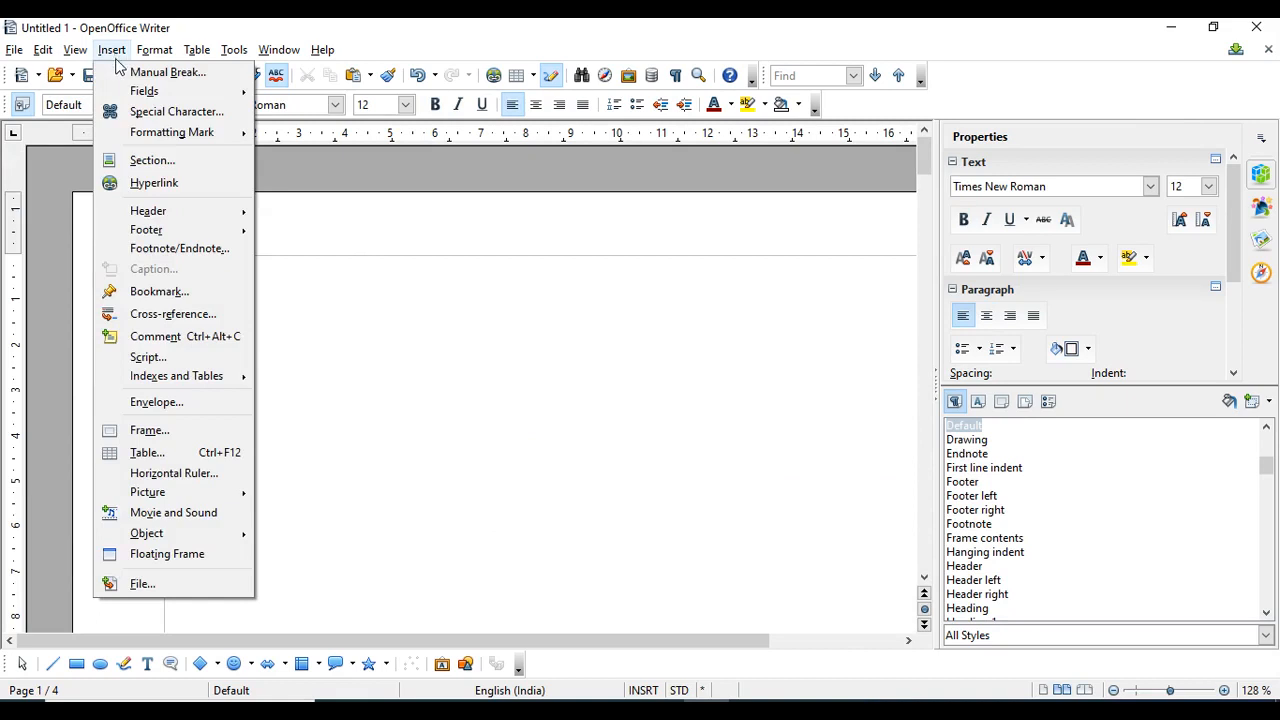
{"action": "mouse_move", "coordinate": [160, 380]}
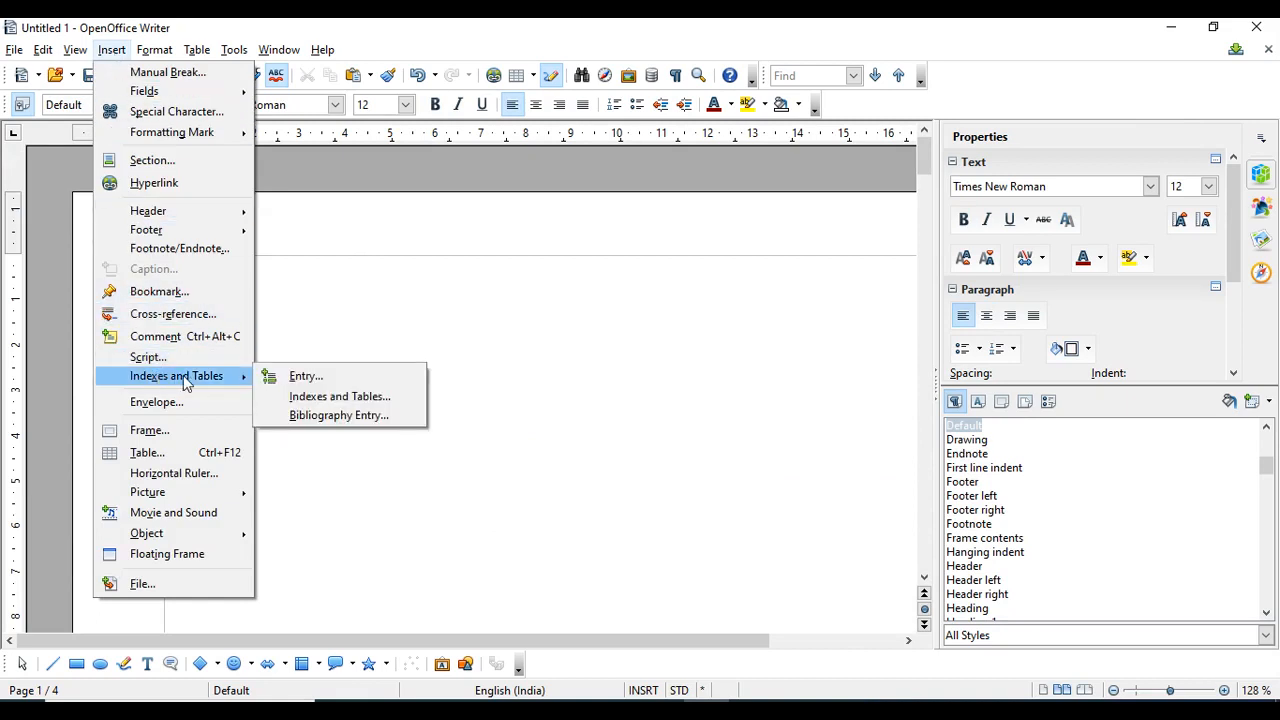
{"action": "left_click", "coordinate": [398, 400]}
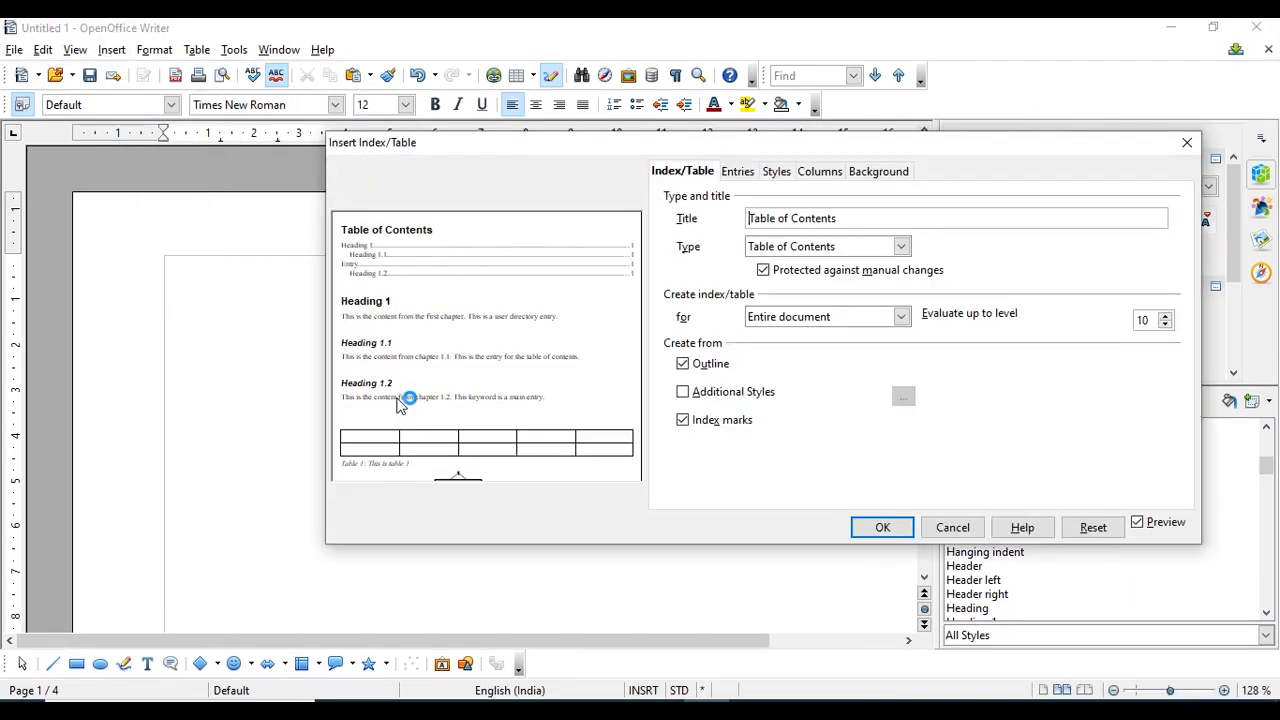
{"action": "left_click_drag", "start_coordinate": [684, 143], "coordinate": [523, 145]}
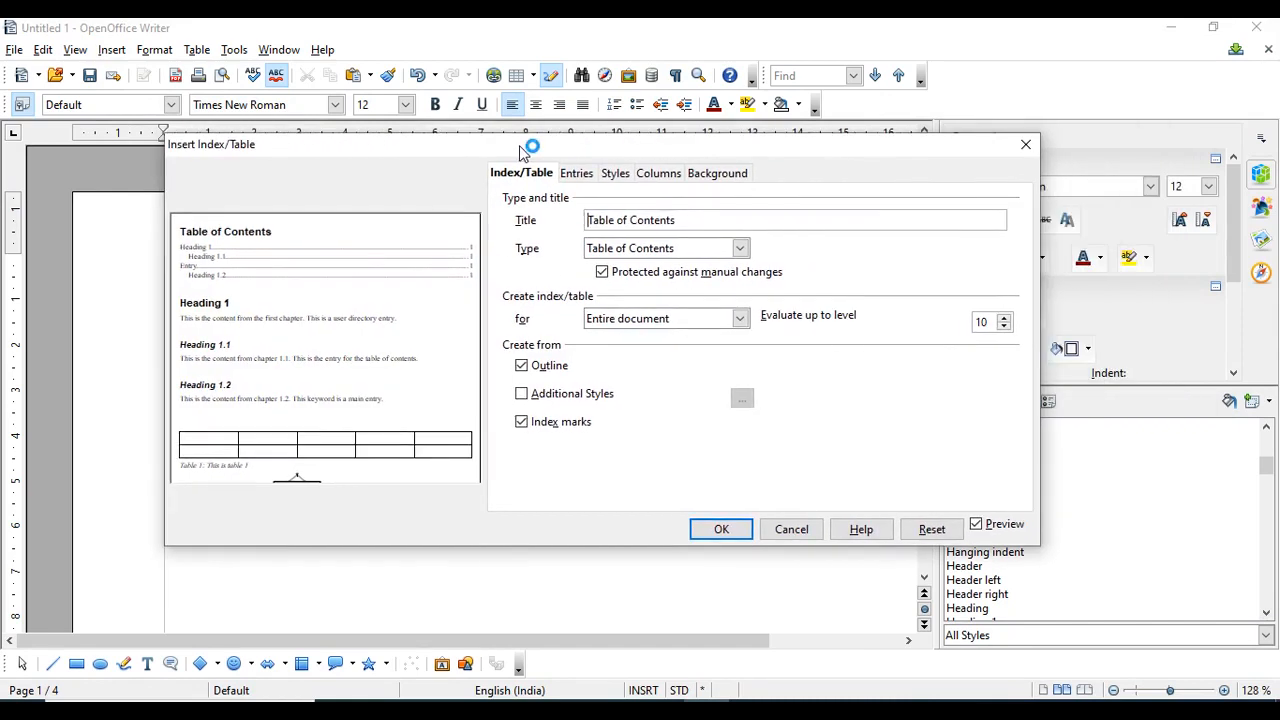
{"action": "left_click_drag", "start_coordinate": [718, 220], "coordinate": [569, 218]}
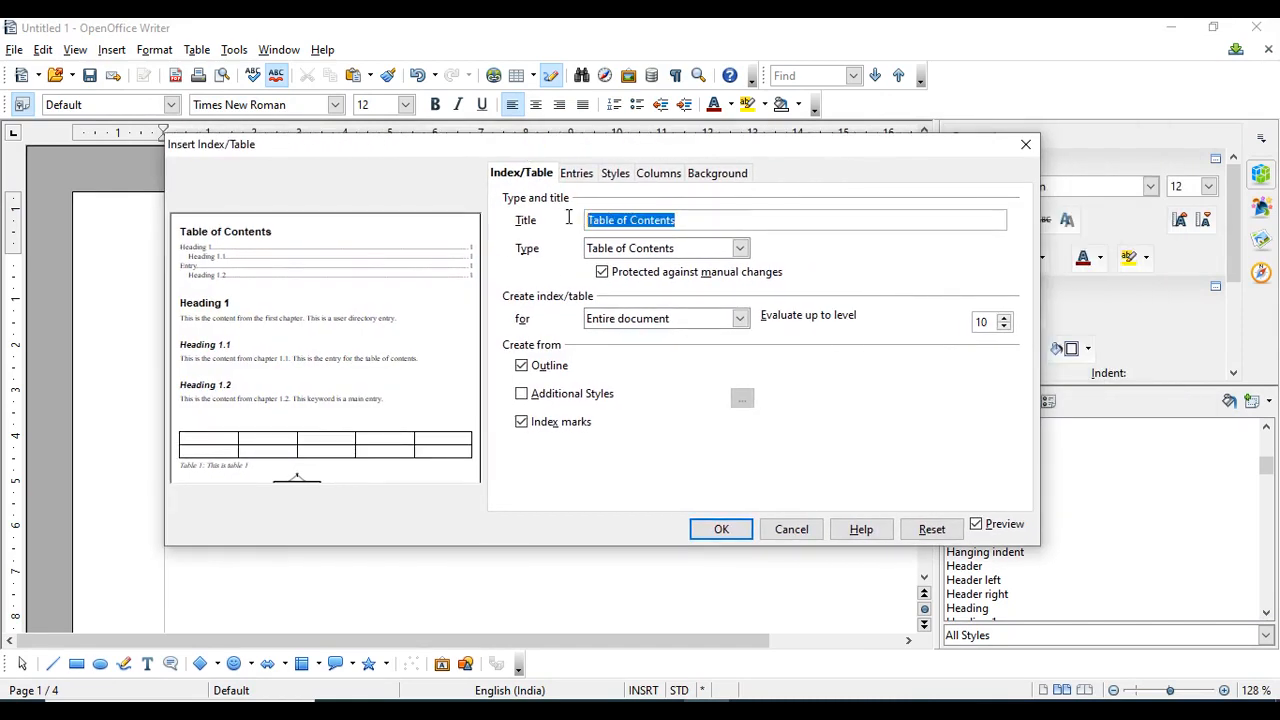
{"action": "type", "text": "INFORMATION TE"}
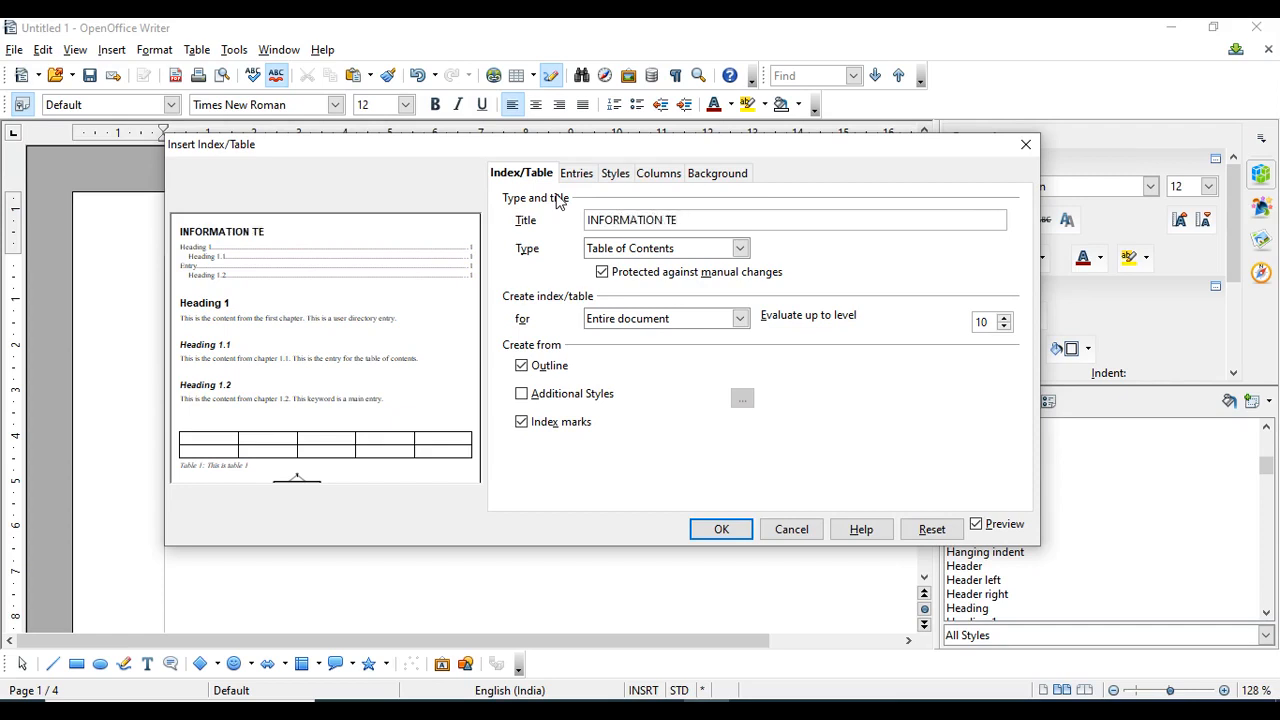
{"action": "type", "text": "CHNOLOGY"}
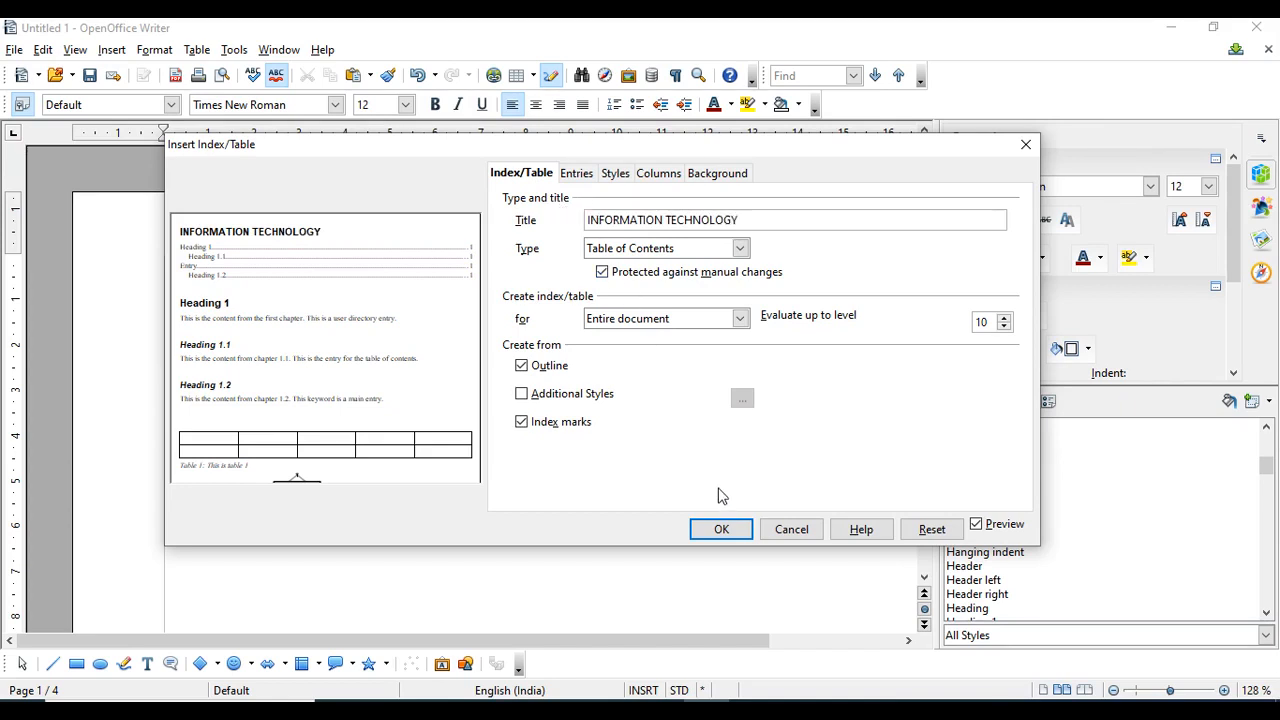
{"action": "left_click", "coordinate": [738, 532]}
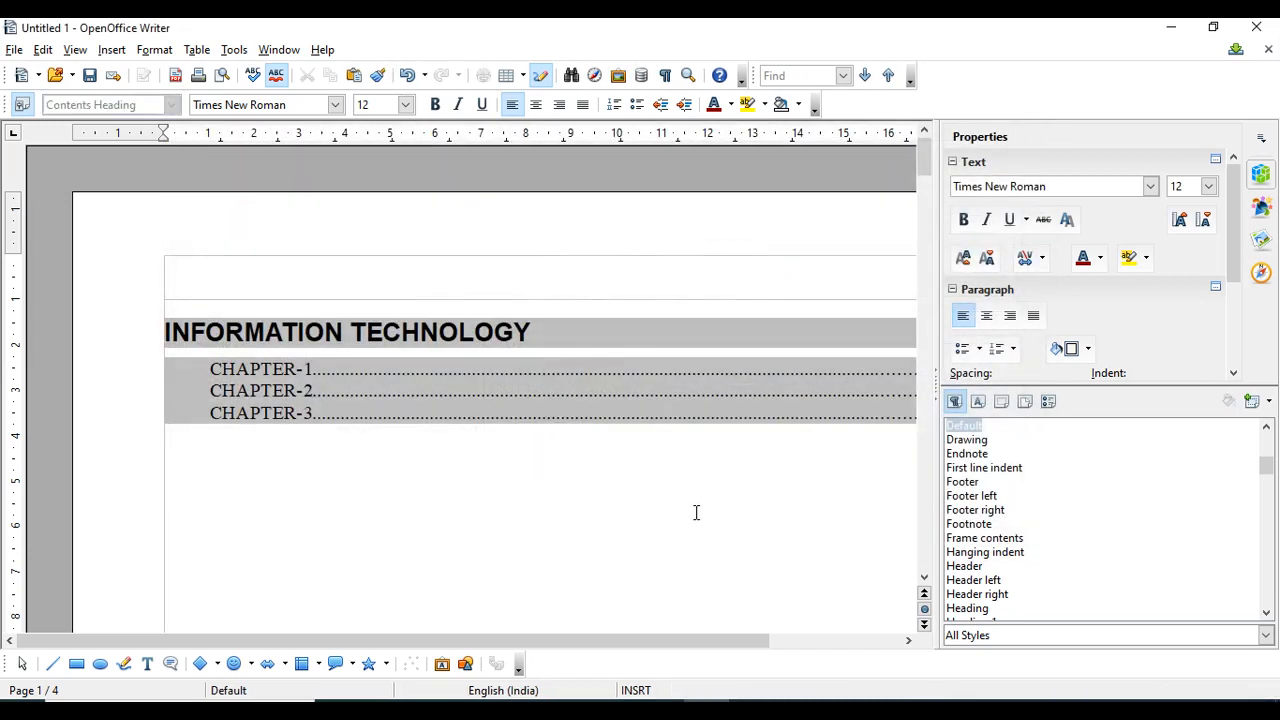
Delete some of the blank lines above the CHAPTER-1 heading on page 2.
{"action": "left_click_drag", "start_coordinate": [688, 642], "coordinate": [740, 645]}
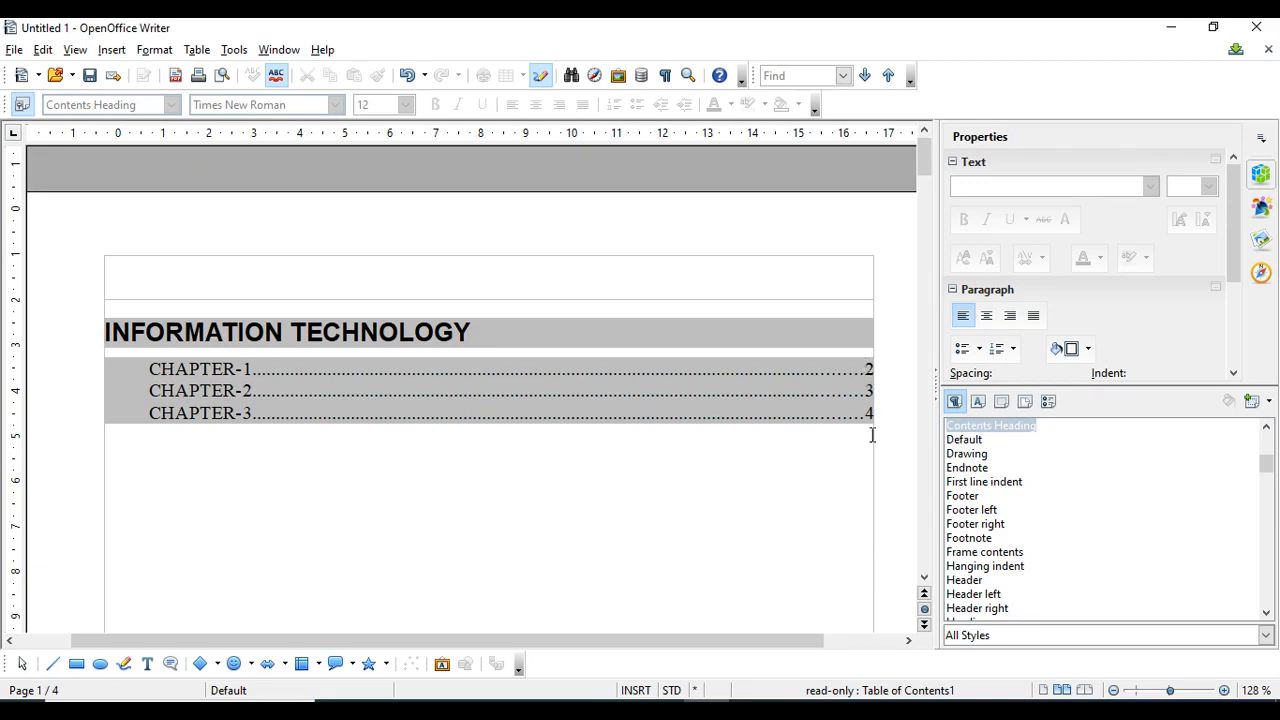
{"action": "scroll", "coordinate": [854, 465], "scroll_direction": "down", "scroll_amount": 2}
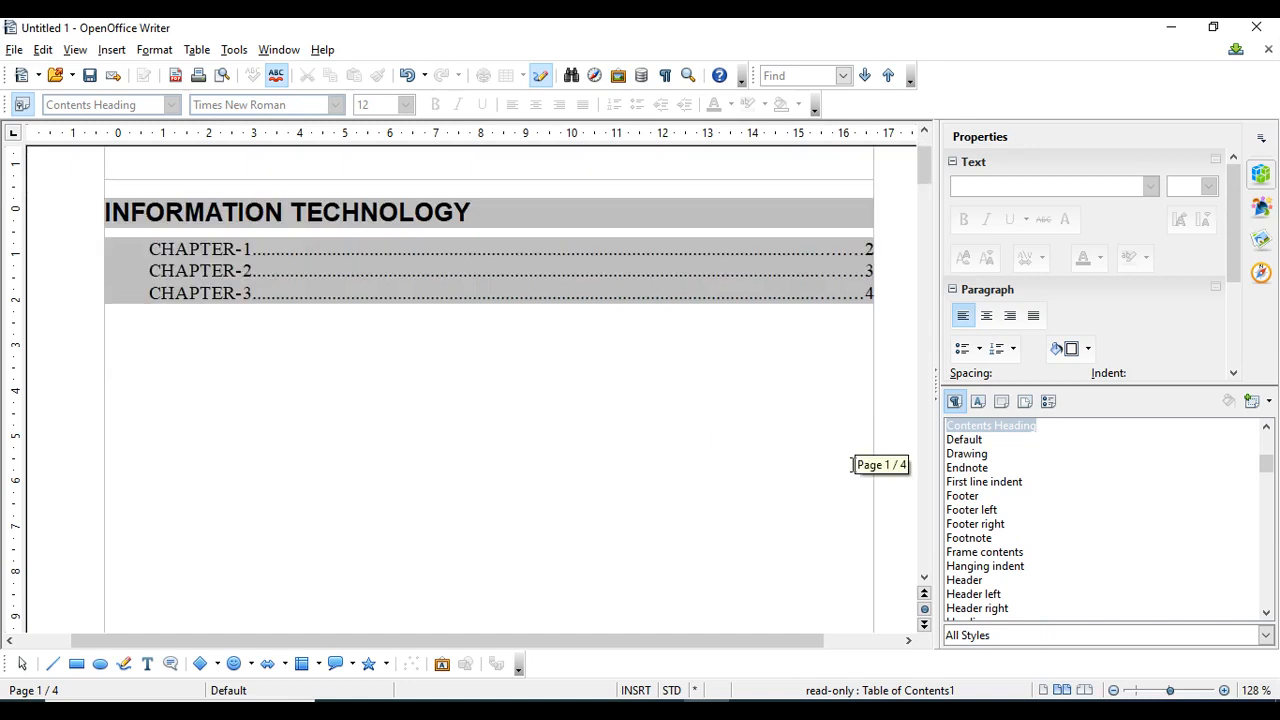
{"action": "scroll", "coordinate": [854, 465], "scroll_direction": "down", "scroll_amount": 20}
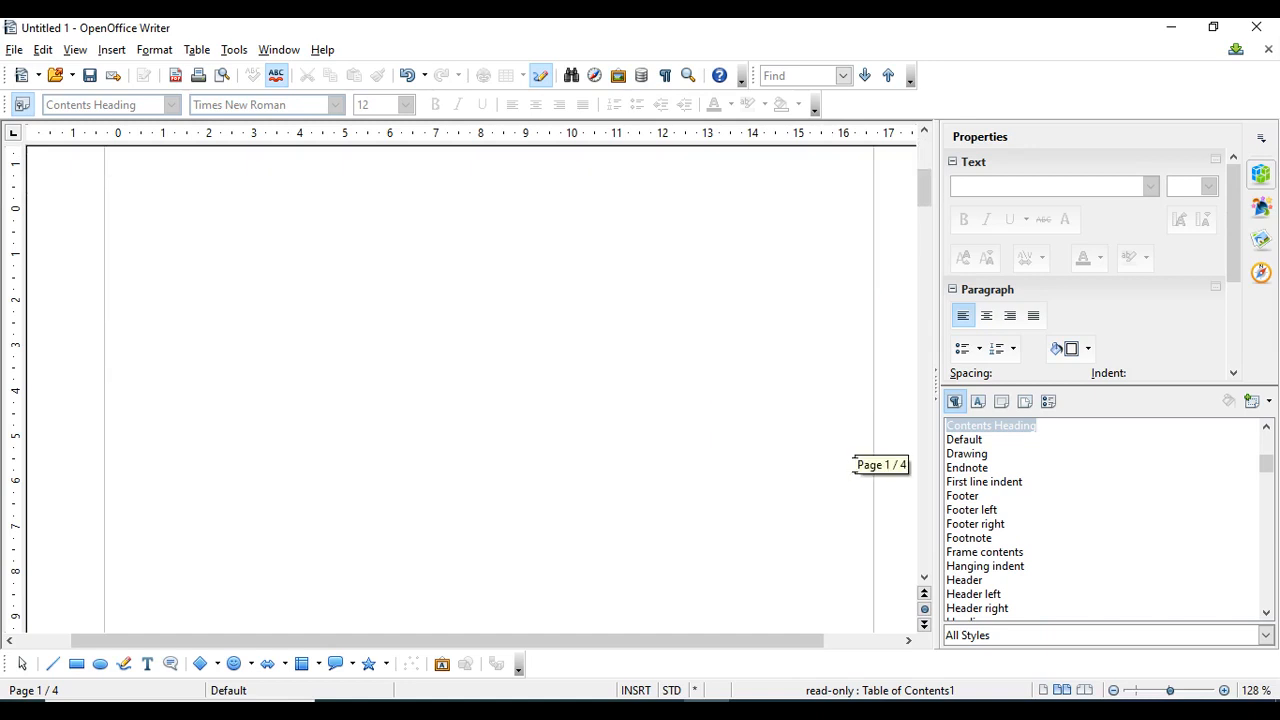
{"action": "left_click", "coordinate": [566, 392]}
{"action": "scroll", "coordinate": [560, 410], "scroll_direction": "up", "scroll_amount": 3}
{"action": "left_click_drag", "start_coordinate": [560, 434], "coordinate": [426, 447]}
{"action": "left_click", "coordinate": [497, 274]}
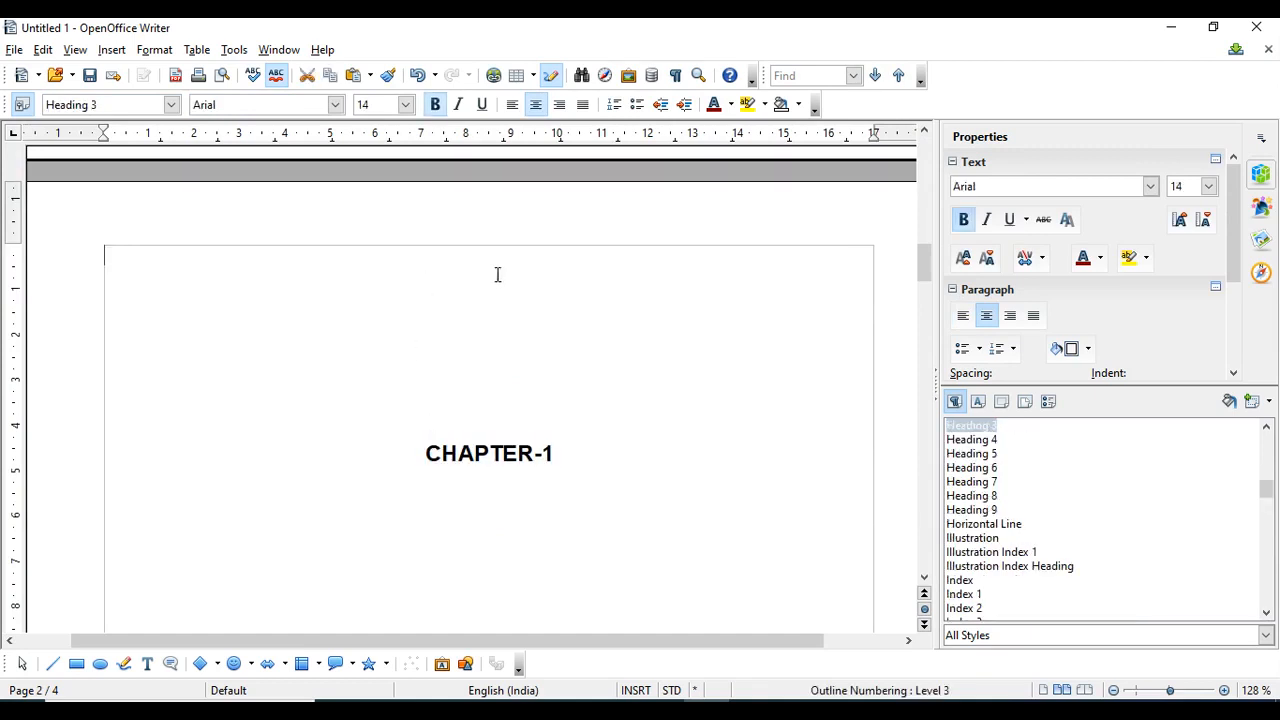
{"action": "key", "text": "Delete"}
{"action": "key", "text": "Delete"}
{"action": "key", "text": "Delete"}
{"action": "key", "text": "Delete"}
{"action": "key", "text": "Delete"}
{"action": "key", "text": "Delete"}
{"action": "key", "text": "Delete"}
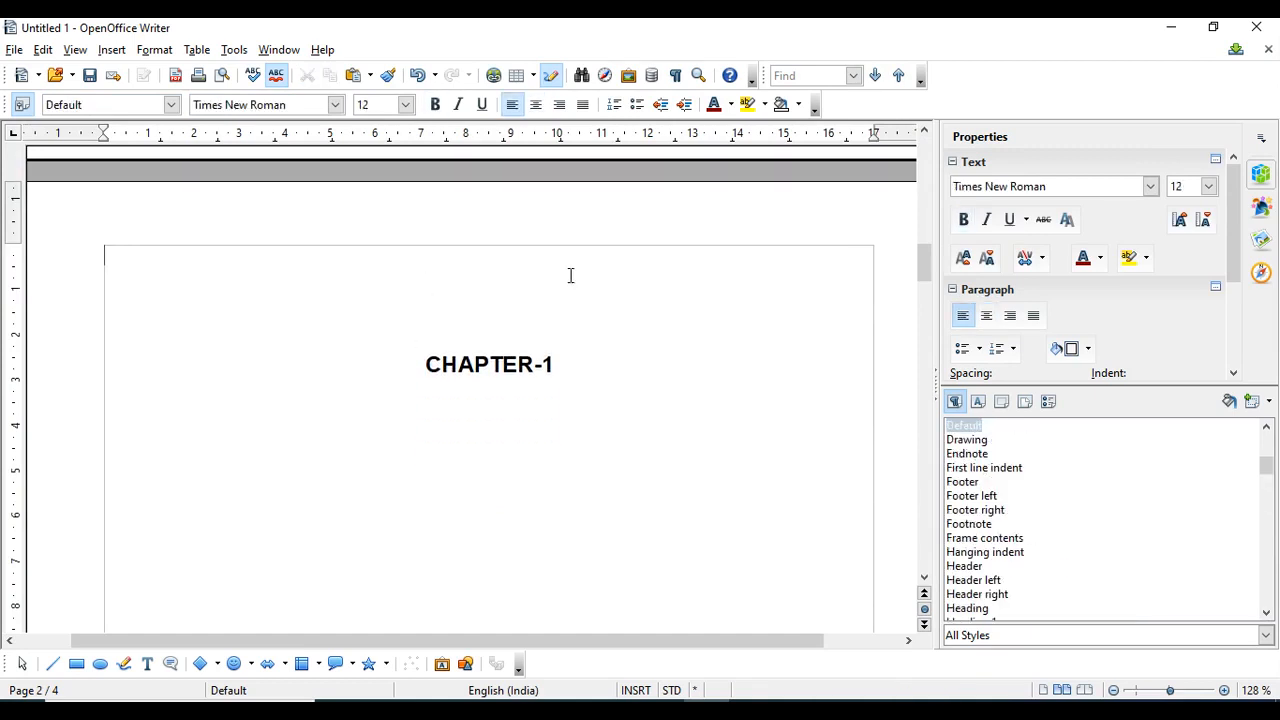
Reopen the settings of the first-page table of contents at its entry structure and formatting options.
{"action": "scroll", "coordinate": [570, 275], "scroll_direction": "up", "scroll_amount": 15}
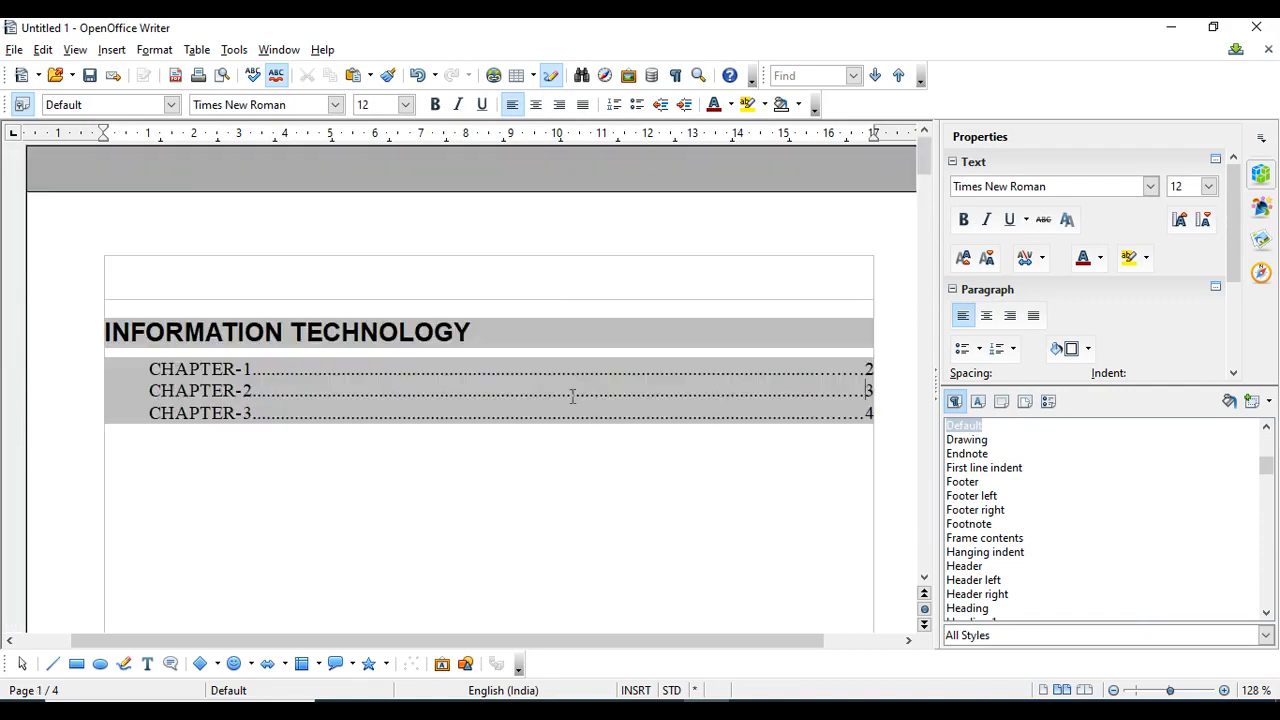
{"action": "left_click", "coordinate": [572, 396]}
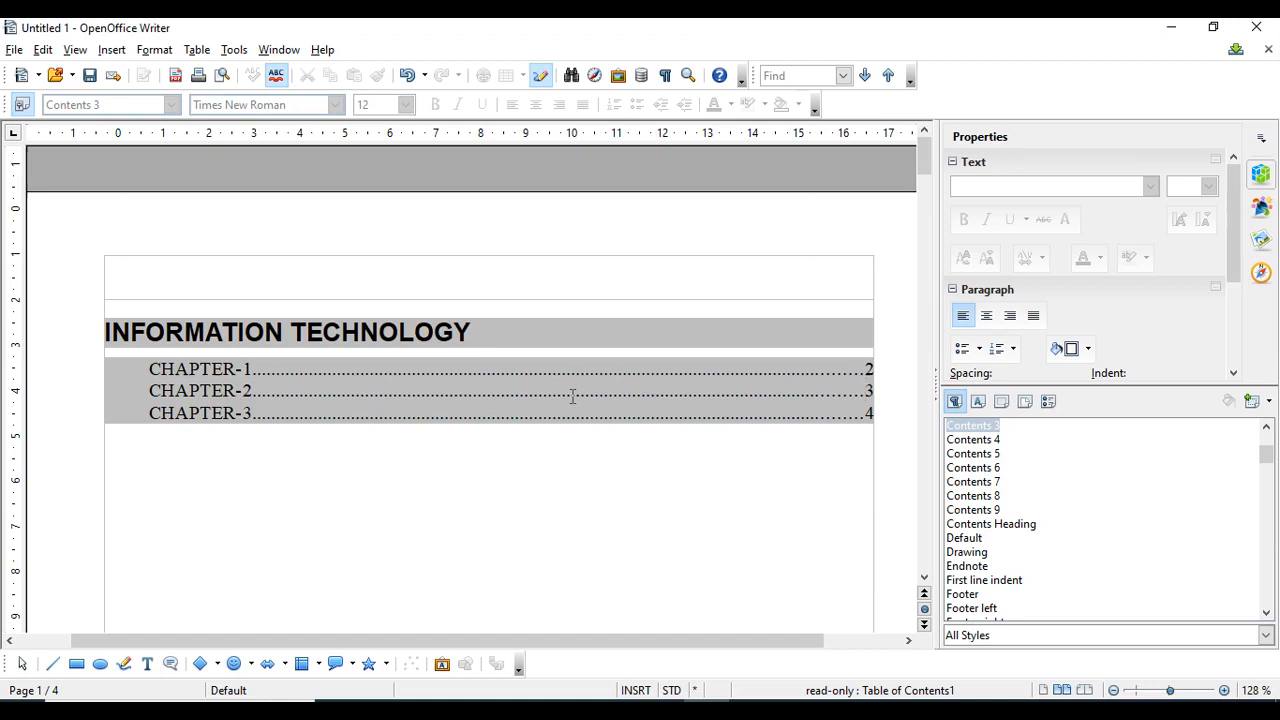
{"action": "left_click", "coordinate": [111, 50]}
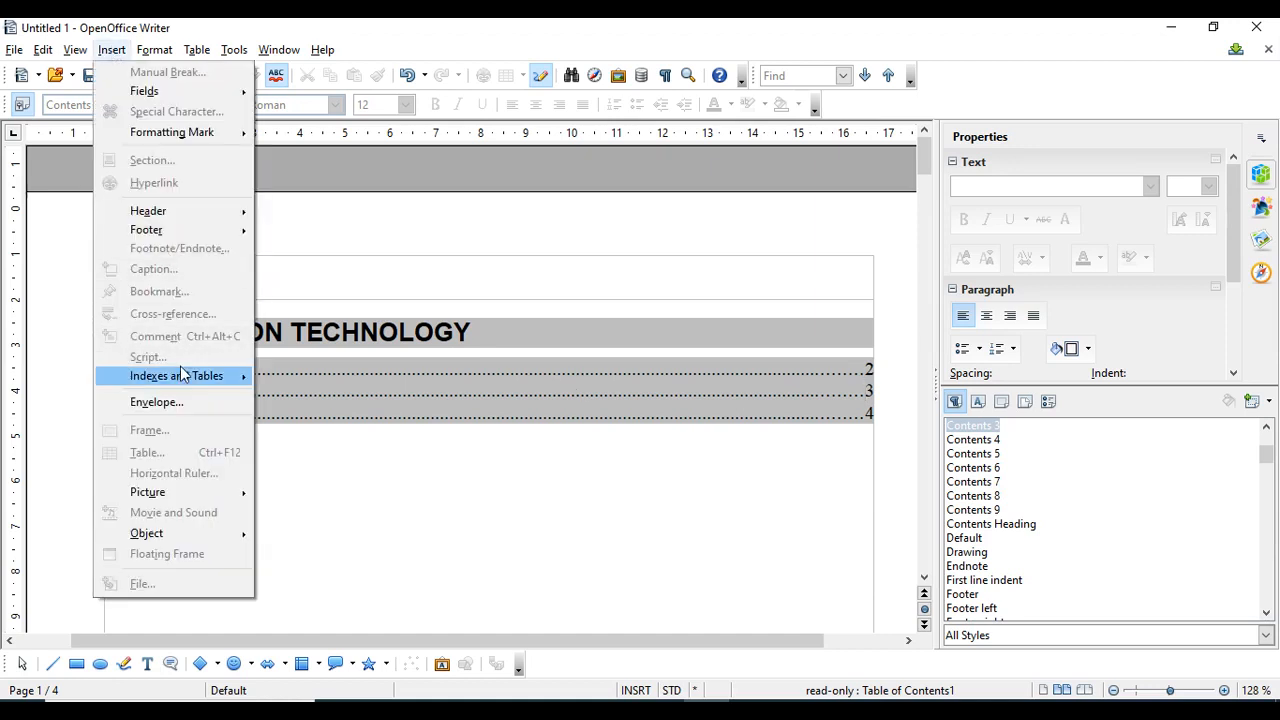
{"action": "mouse_move", "coordinate": [182, 375]}
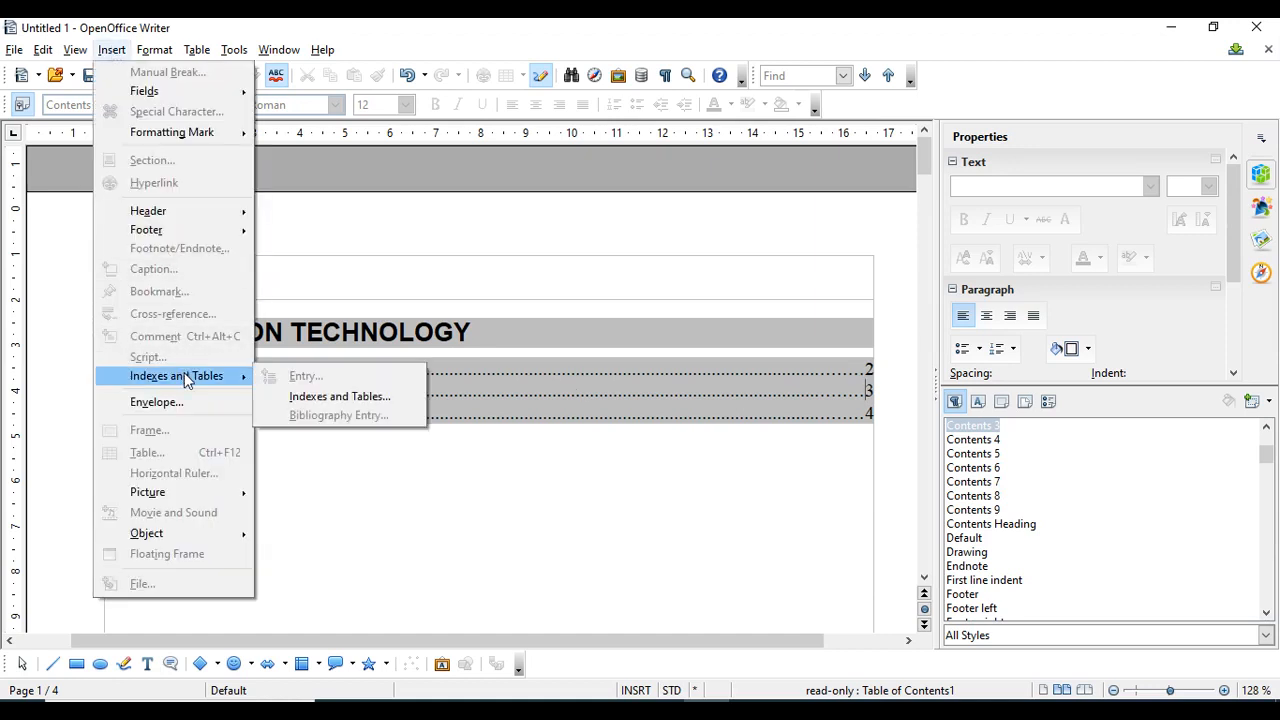
{"action": "left_click", "coordinate": [349, 397]}
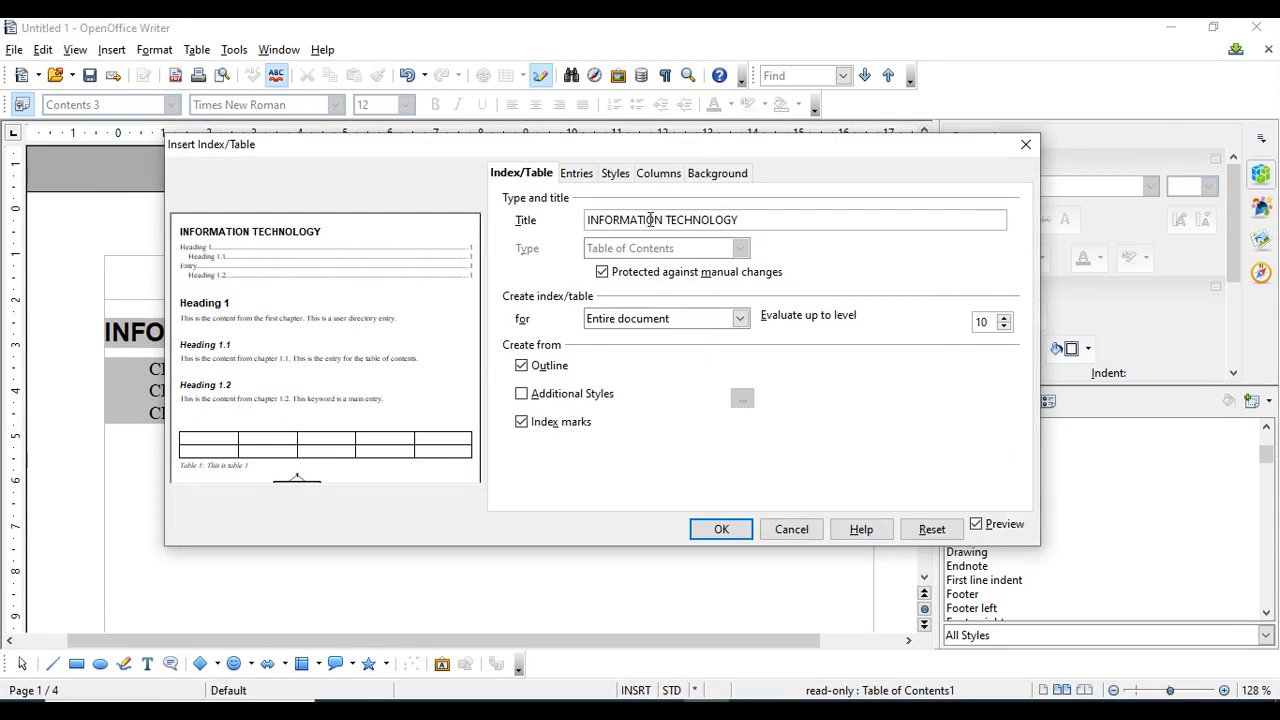
{"action": "left_click", "coordinate": [577, 176]}
{"action": "left_click_drag", "start_coordinate": [640, 150], "coordinate": [604, 159]}
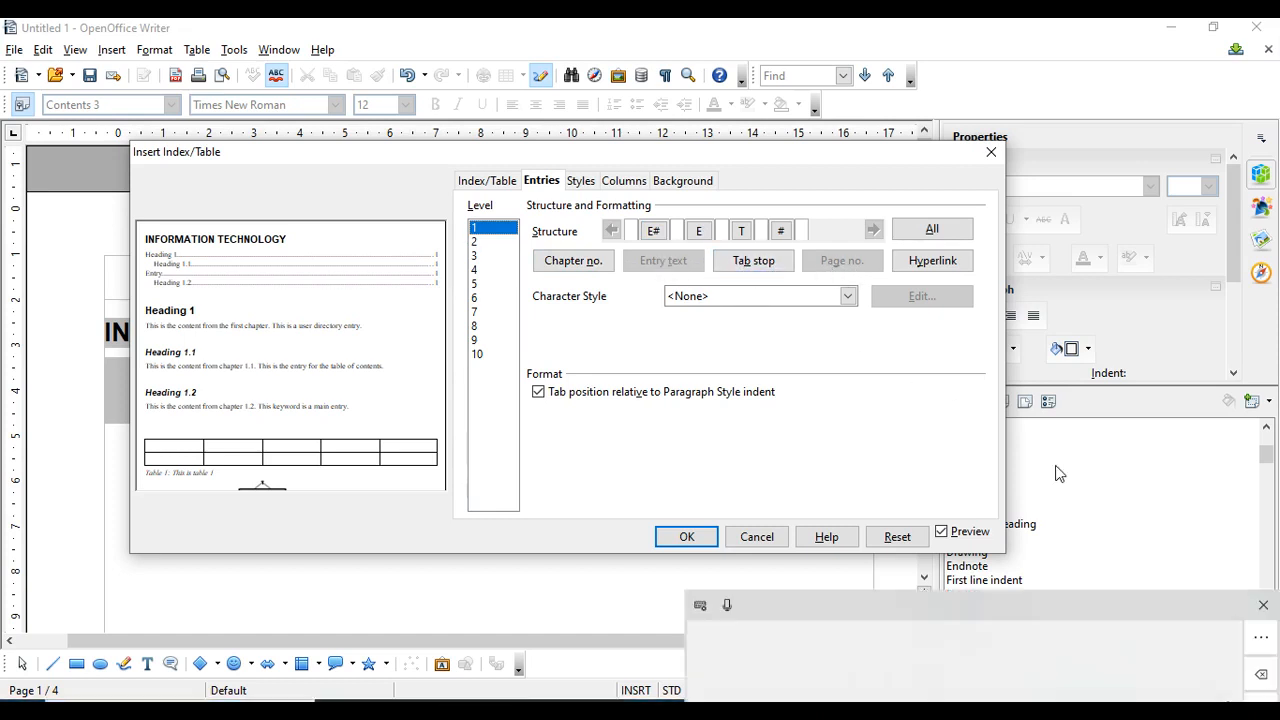
{"action": "left_click", "coordinate": [1263, 605]}
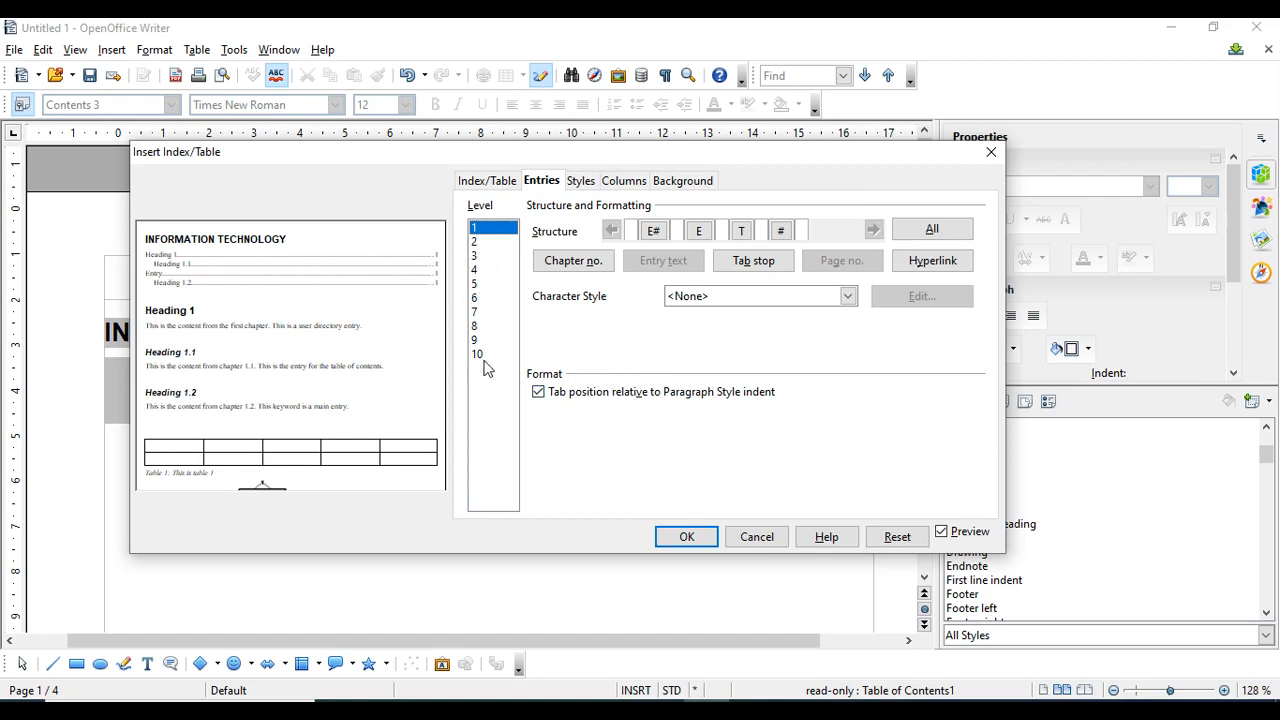
Examine the entry structure of the contents levels, going from 2 down to 10 and back to level 1.
{"action": "left_click", "coordinate": [486, 243]}
{"action": "left_click", "coordinate": [486, 257]}
{"action": "left_click", "coordinate": [483, 271]}
{"action": "left_click", "coordinate": [483, 285]}
{"action": "left_click", "coordinate": [482, 299]}
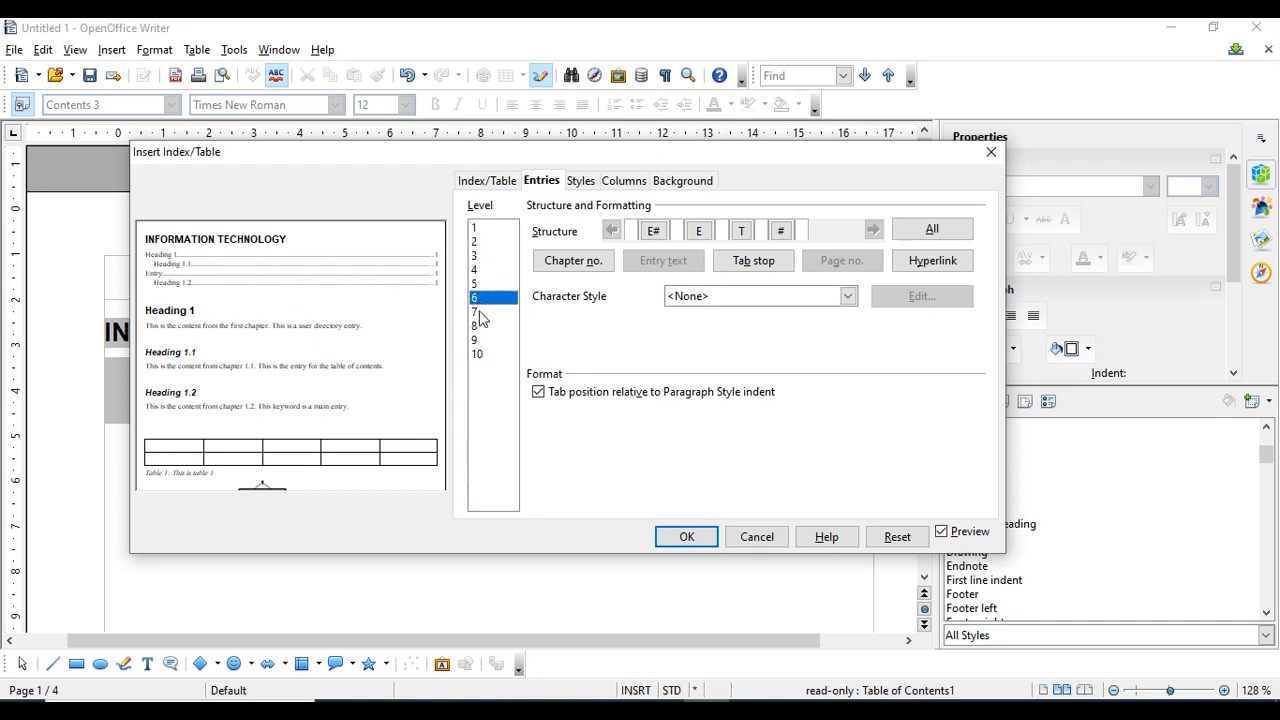
{"action": "left_click", "coordinate": [480, 313]}
{"action": "left_click", "coordinate": [478, 341]}
{"action": "left_click", "coordinate": [480, 355]}
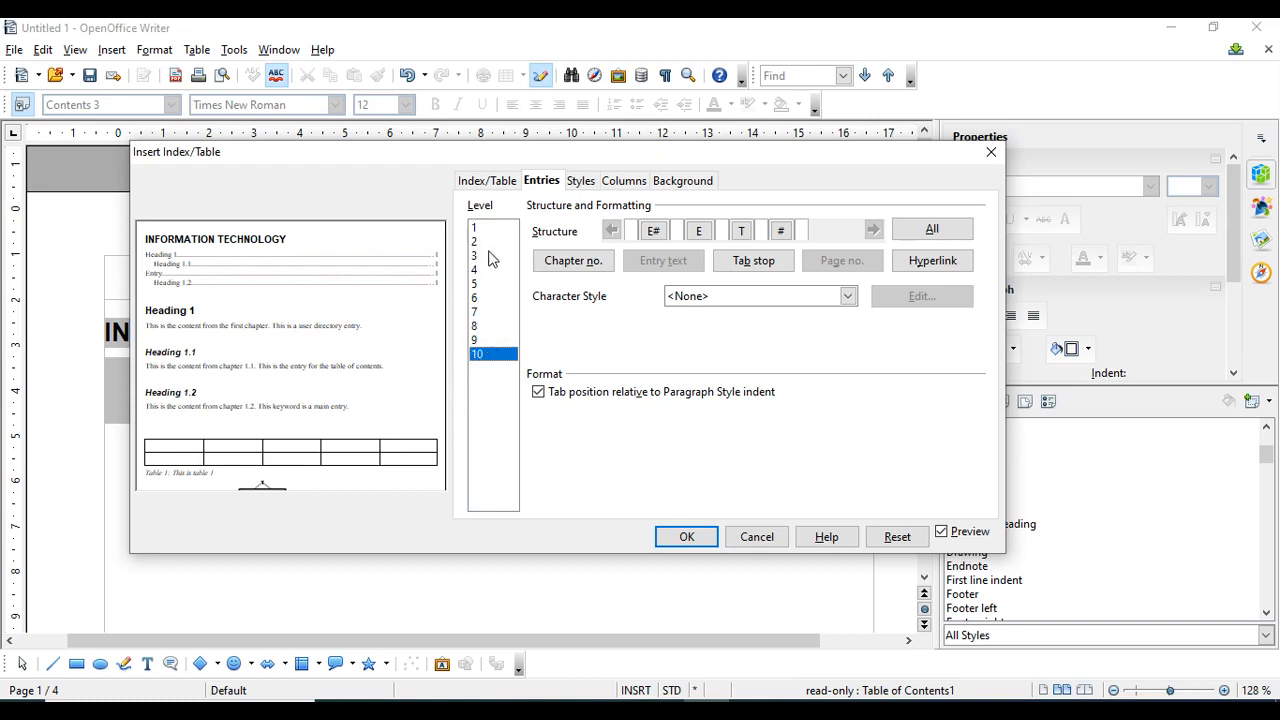
{"action": "left_click", "coordinate": [490, 242]}
{"action": "left_click", "coordinate": [487, 229]}
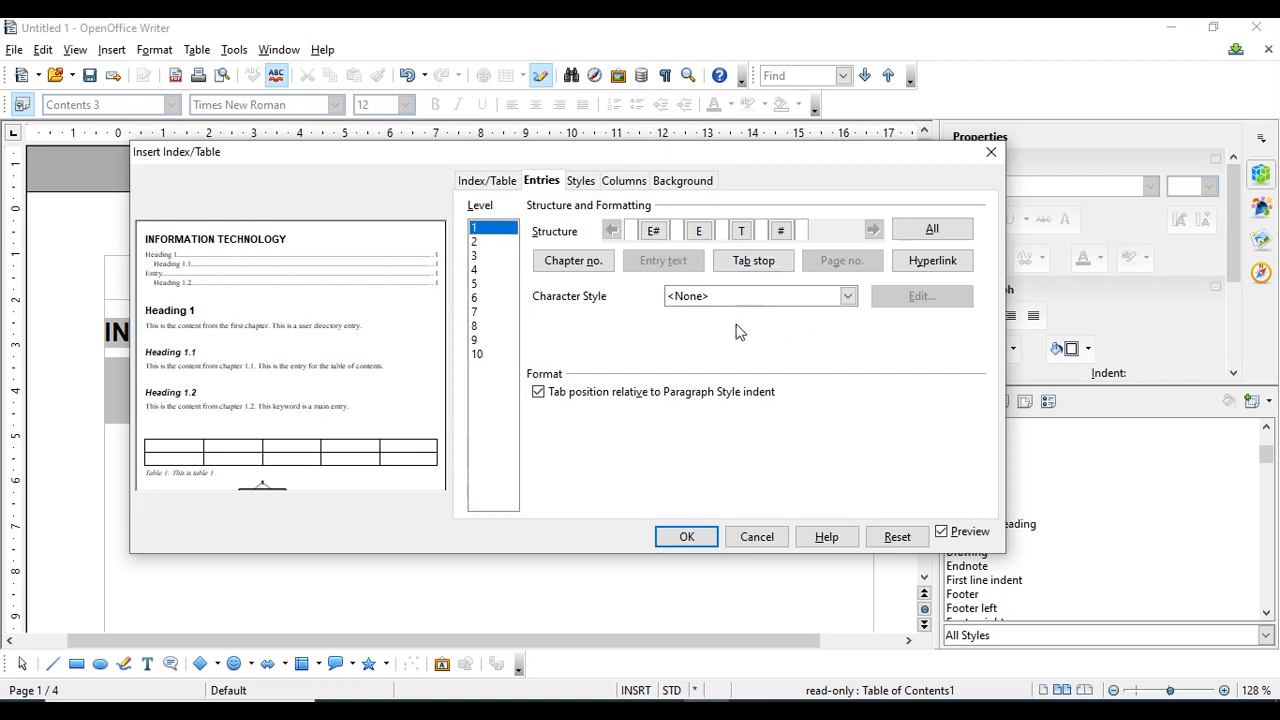
{"action": "left_click_drag", "start_coordinate": [782, 170], "coordinate": [708, 173]}
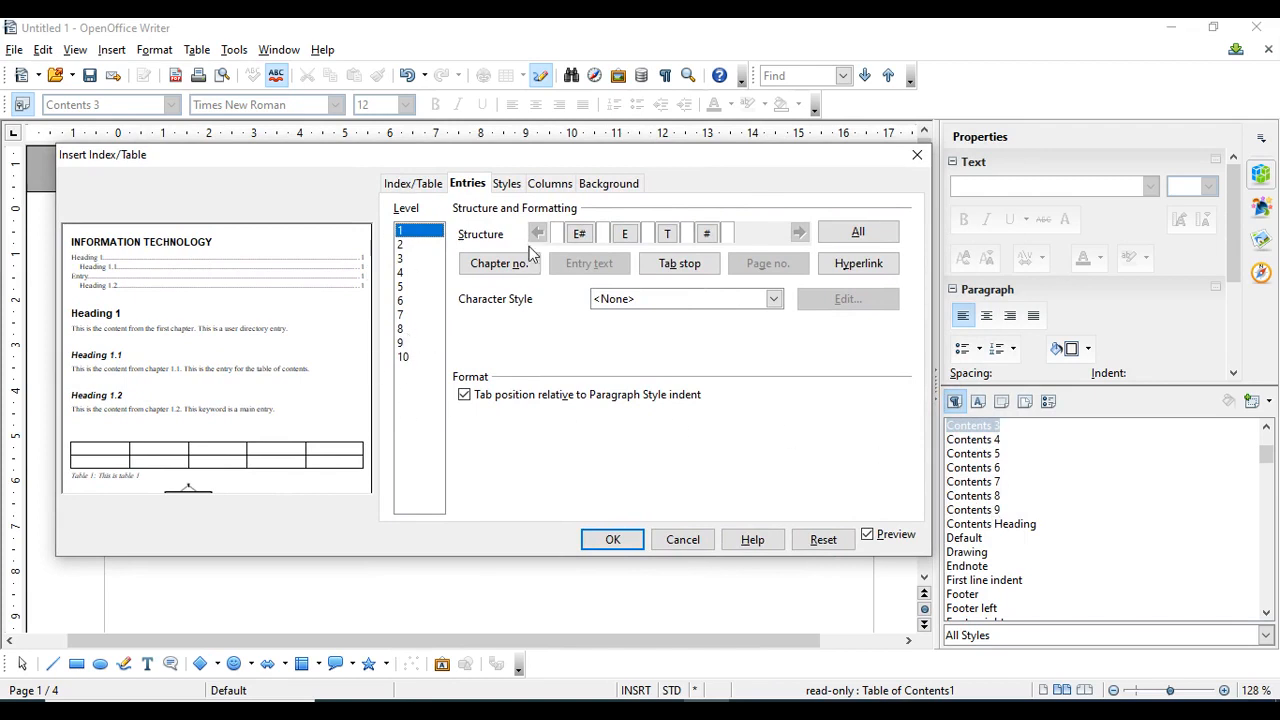
Add a tab stop between the chapter number and the entry text in the level 3 structure, and select its chapter number element.
{"action": "left_click", "coordinate": [403, 259]}
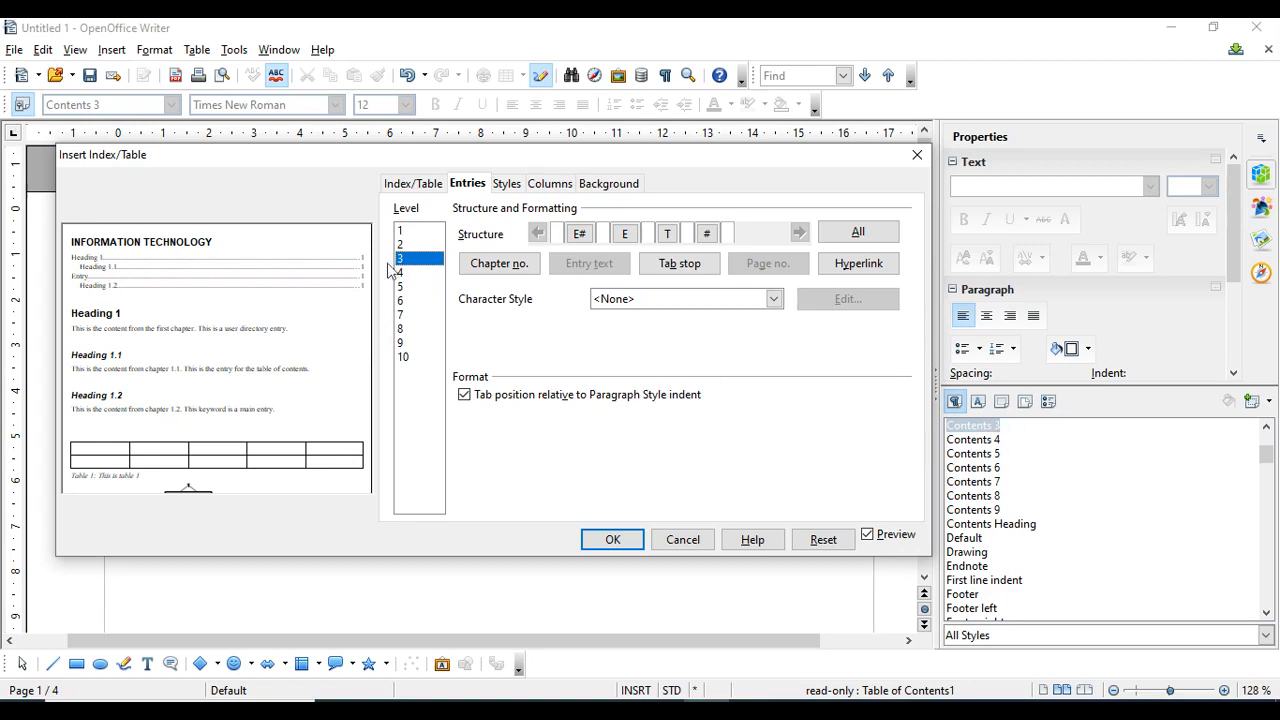
{"action": "left_click", "coordinate": [560, 233]}
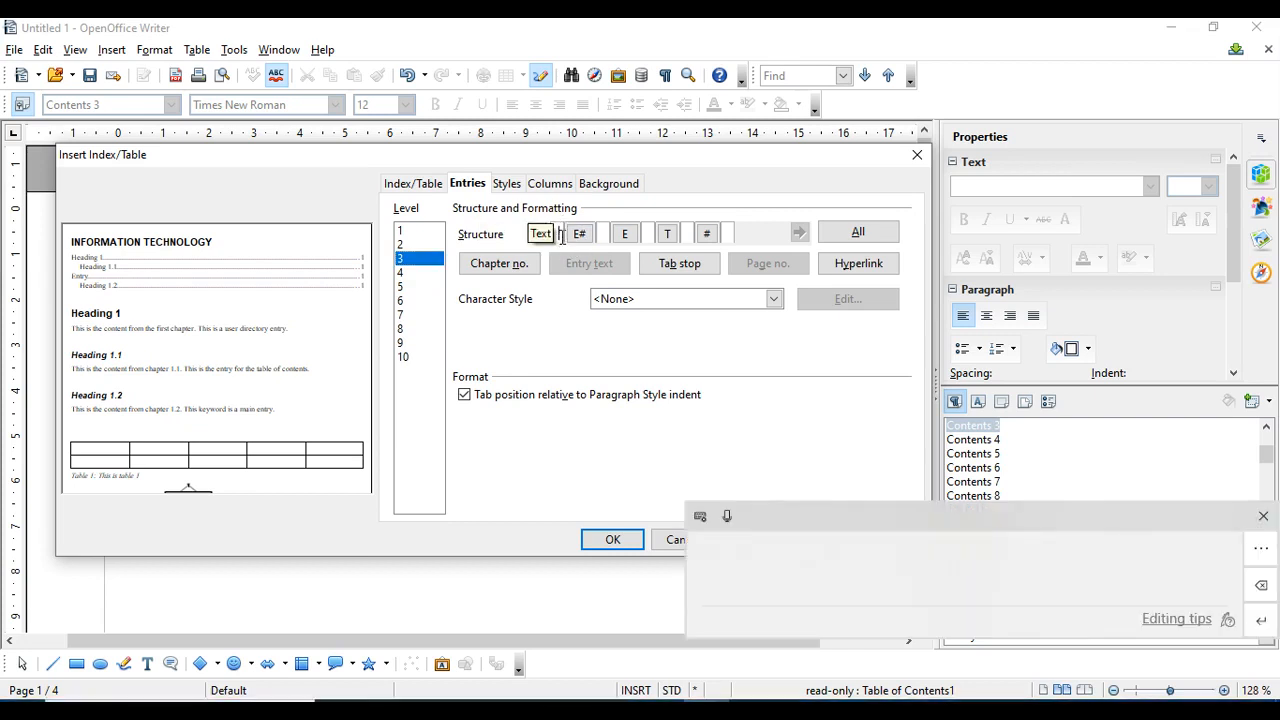
{"action": "left_click", "coordinate": [600, 233]}
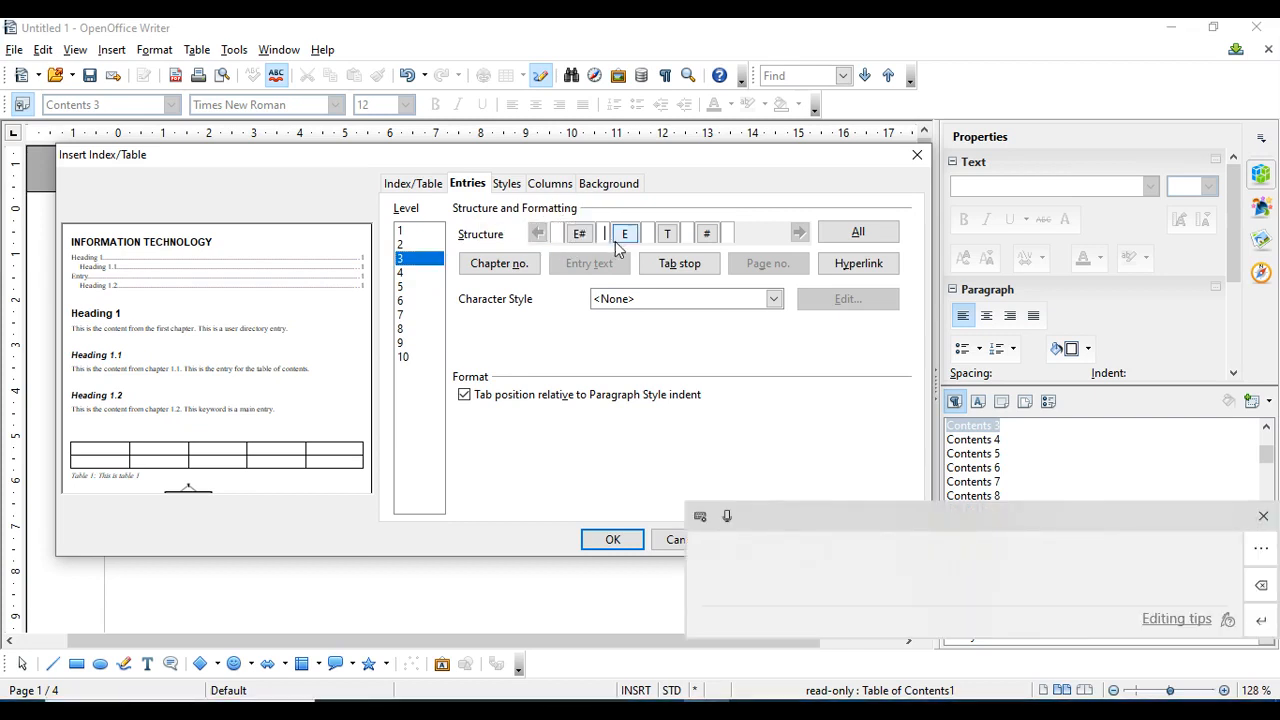
{"action": "left_click", "coordinate": [1263, 516]}
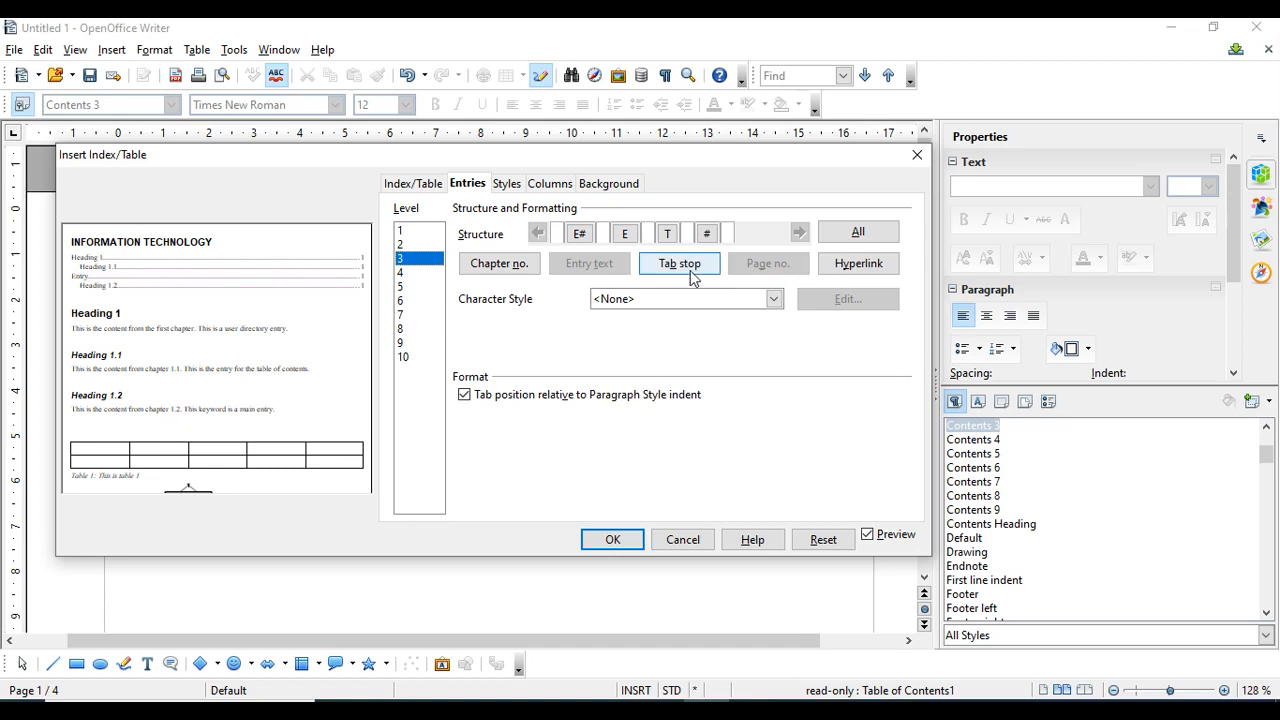
{"action": "left_click", "coordinate": [557, 234]}
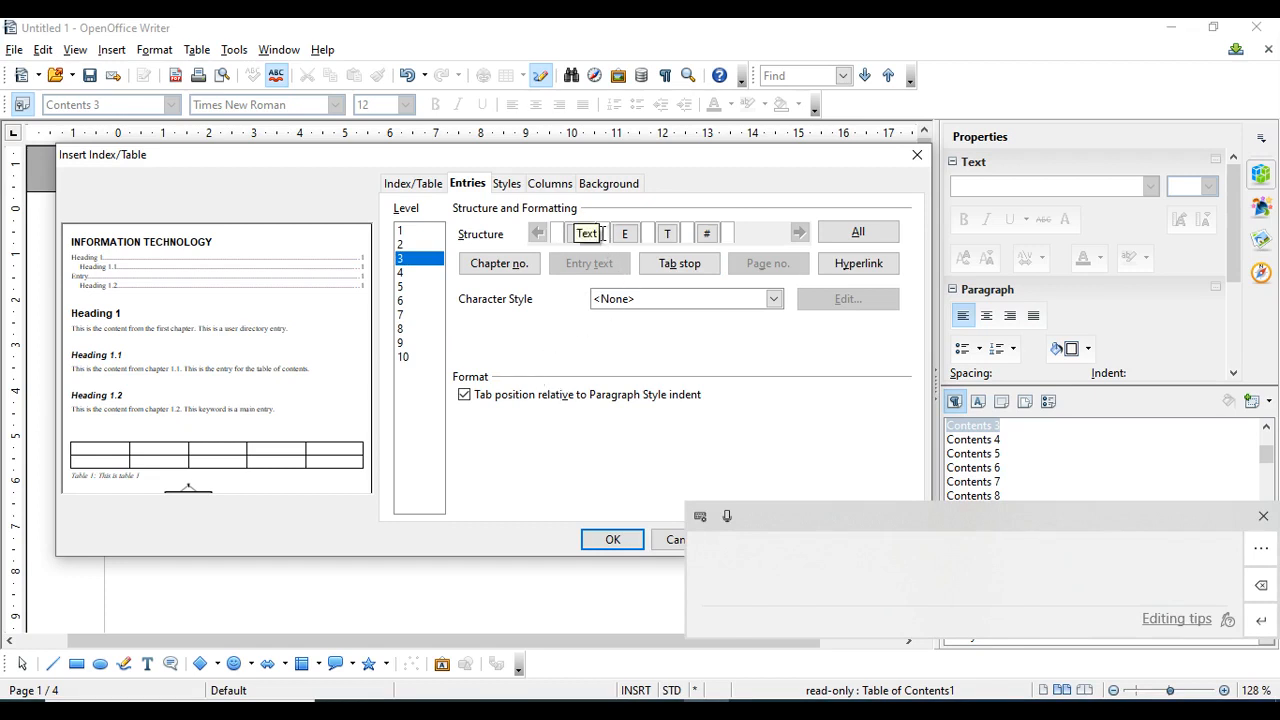
{"action": "left_click", "coordinate": [1262, 516]}
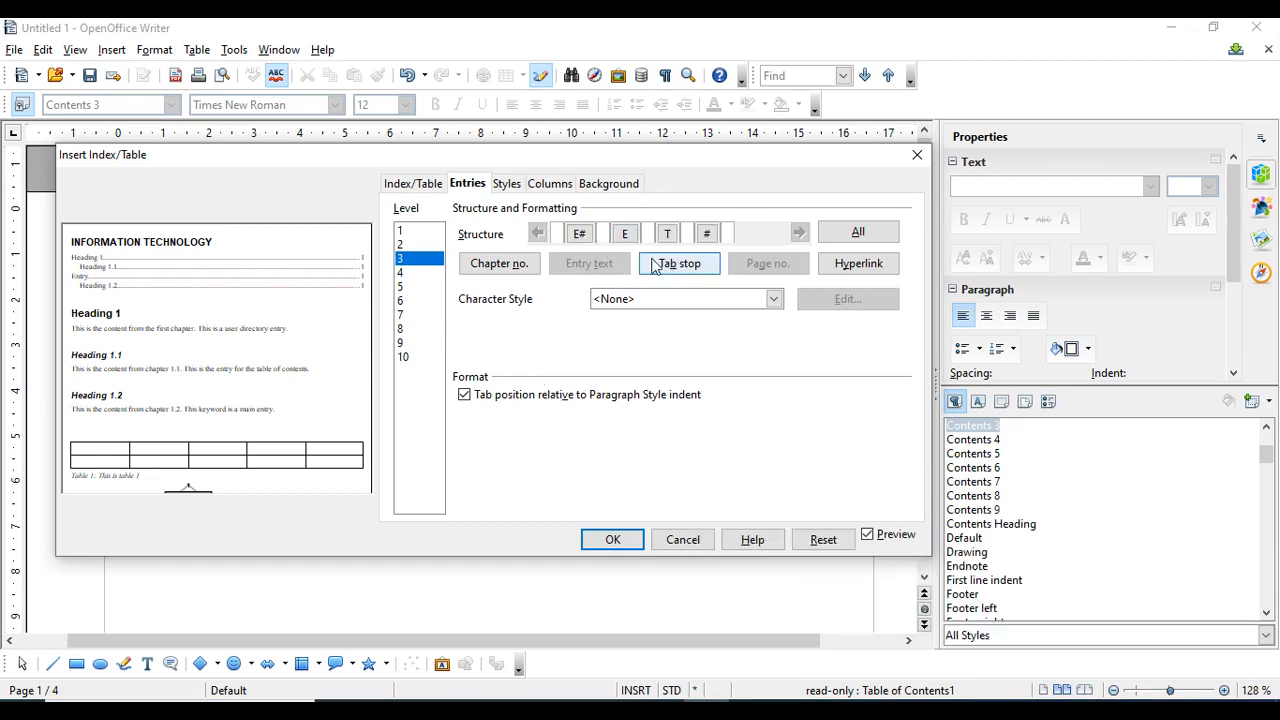
{"action": "left_click", "coordinate": [620, 243]}
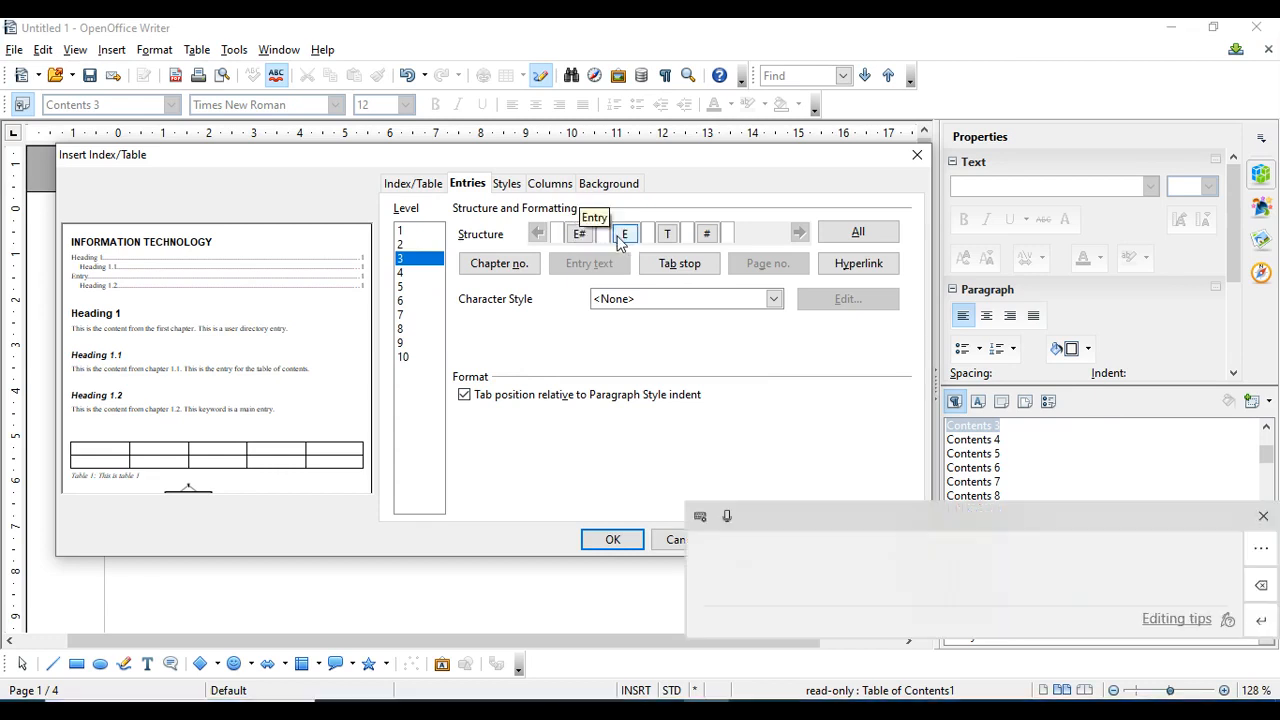
{"action": "left_click", "coordinate": [1263, 516]}
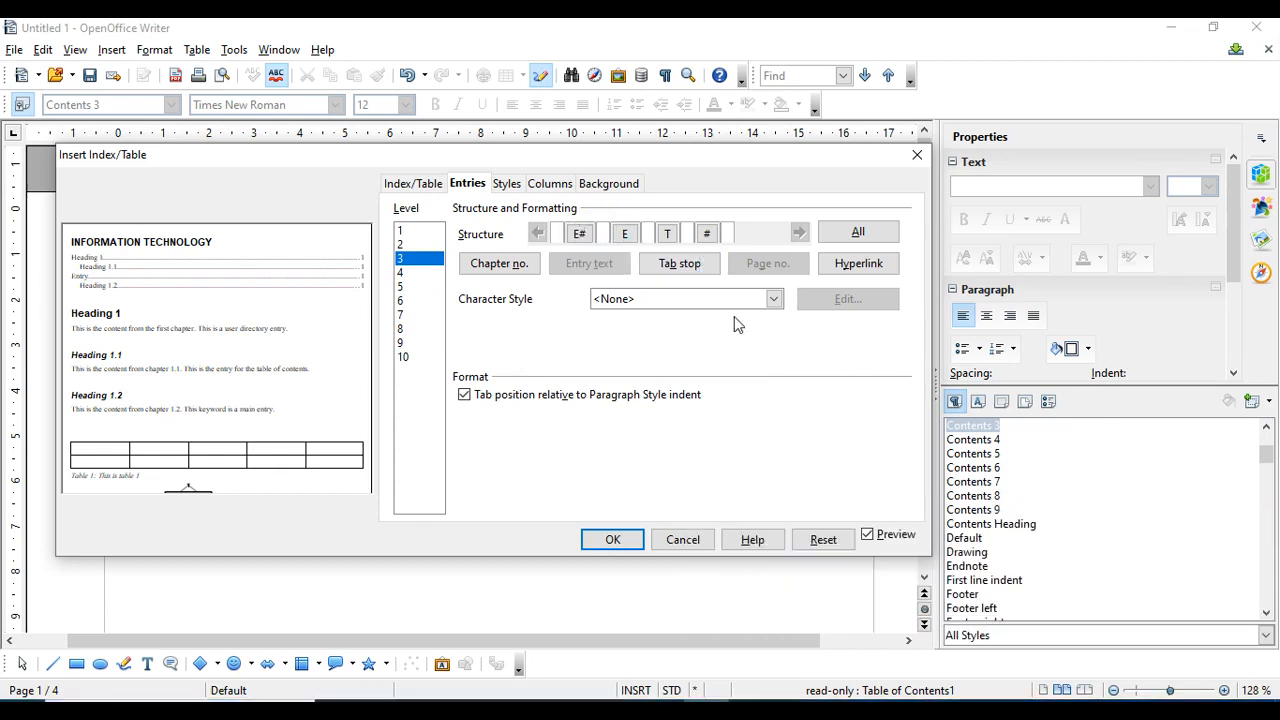
{"action": "left_click", "coordinate": [679, 272]}
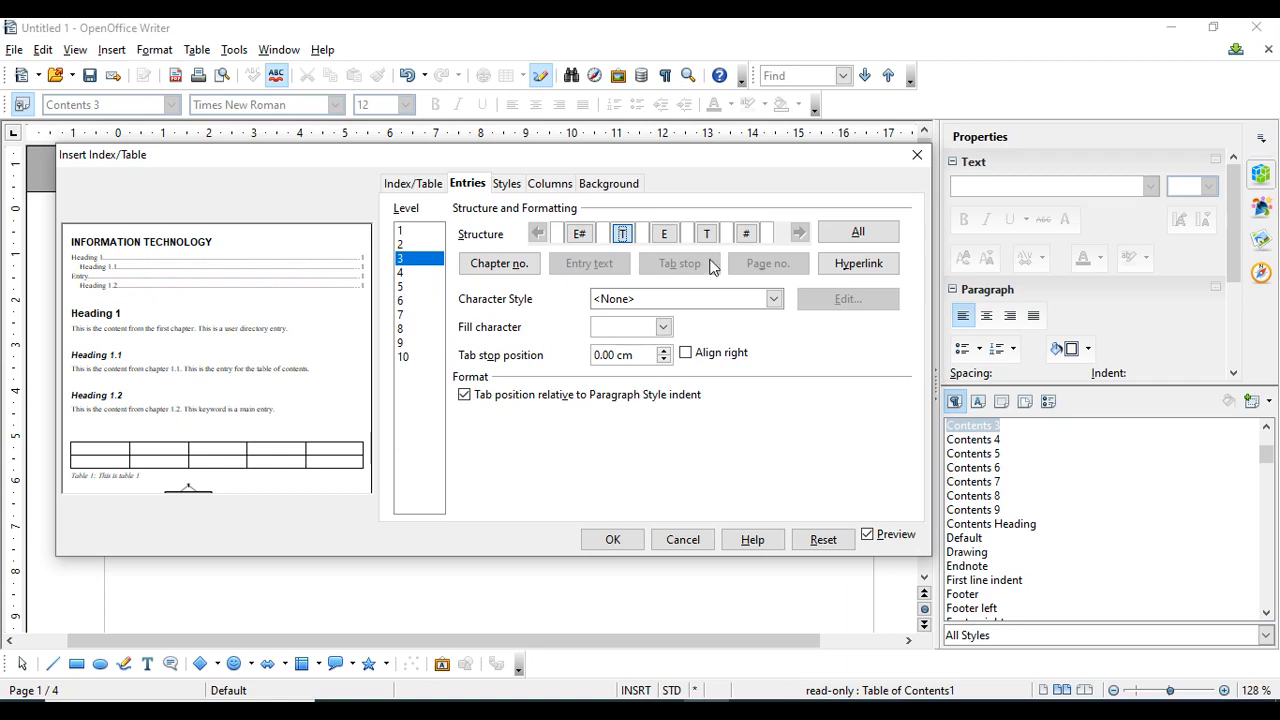
{"action": "left_click", "coordinate": [580, 236]}
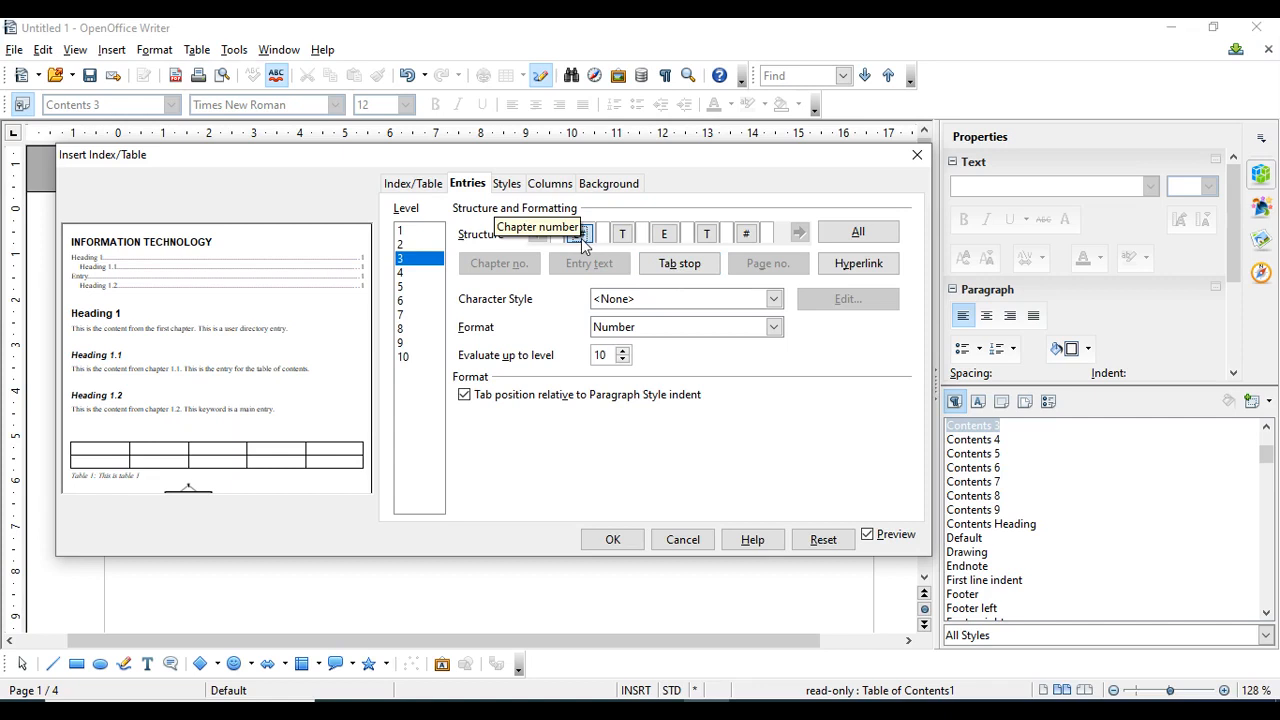
Replace the chapter number in the level 3 structure with a tab stop and compare the settings of its tab stops.
{"action": "left_click", "coordinate": [668, 266]}
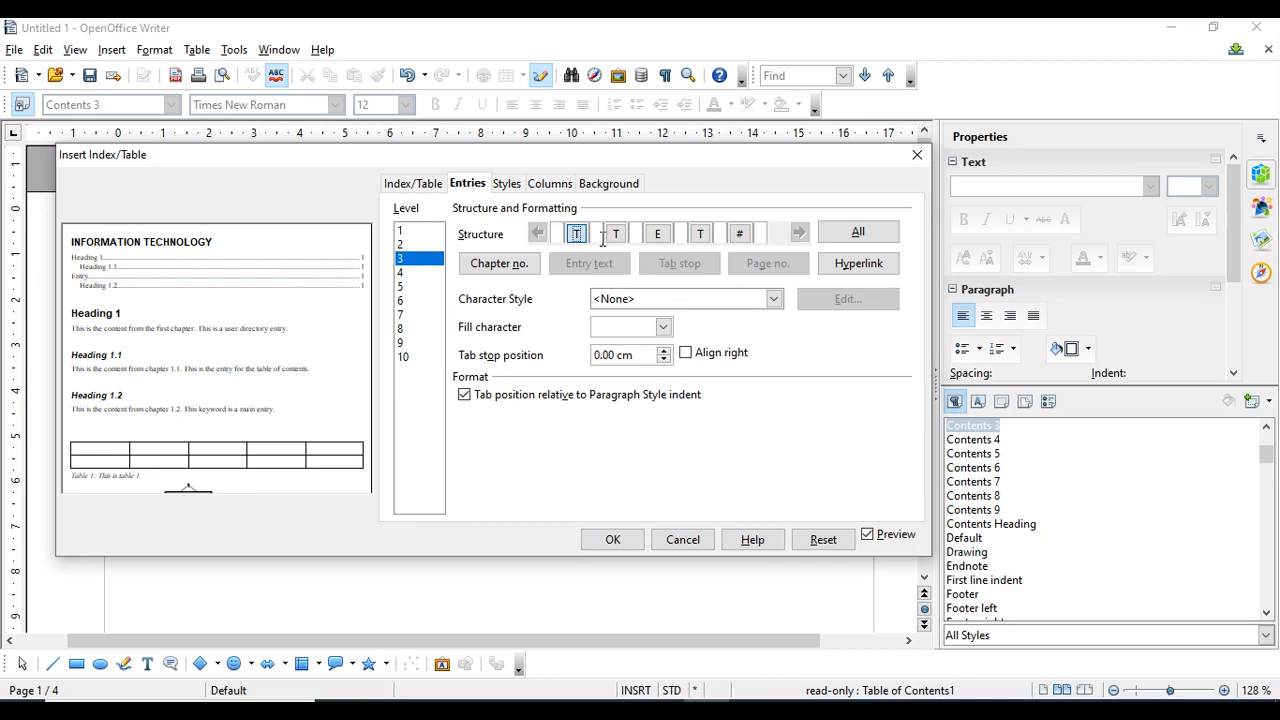
{"action": "left_click", "coordinate": [698, 234]}
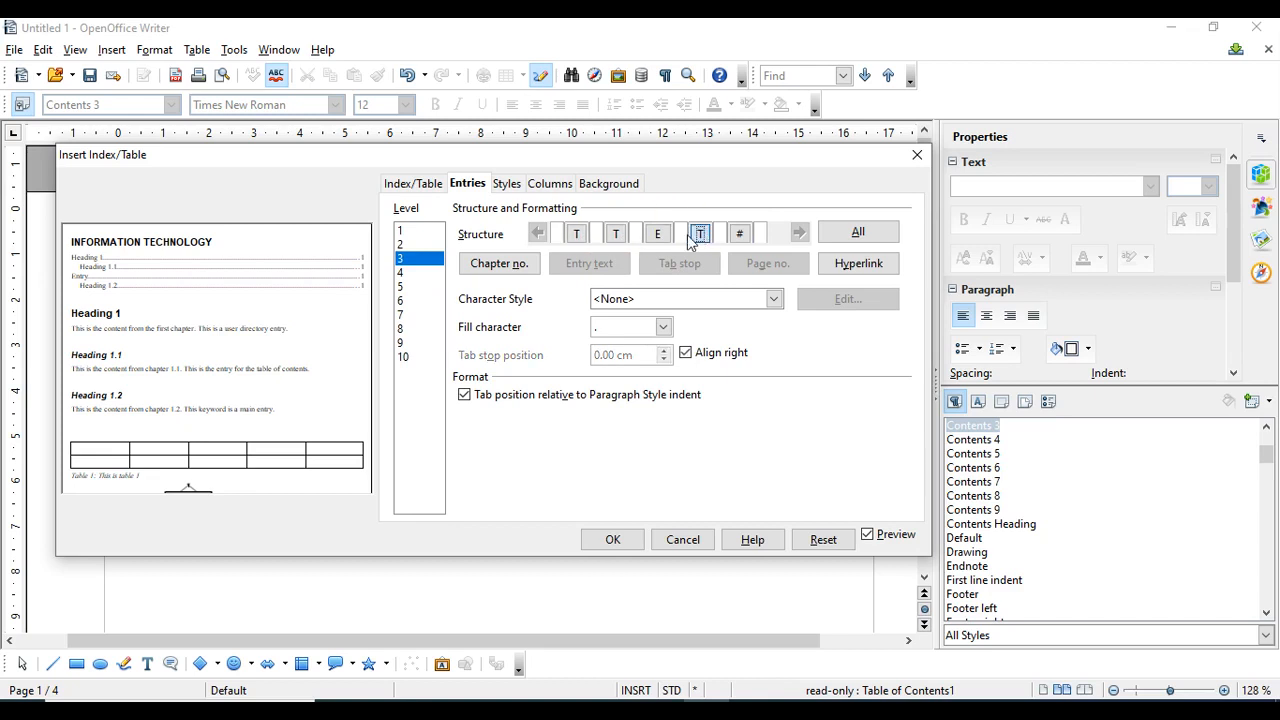
{"action": "left_click", "coordinate": [619, 236]}
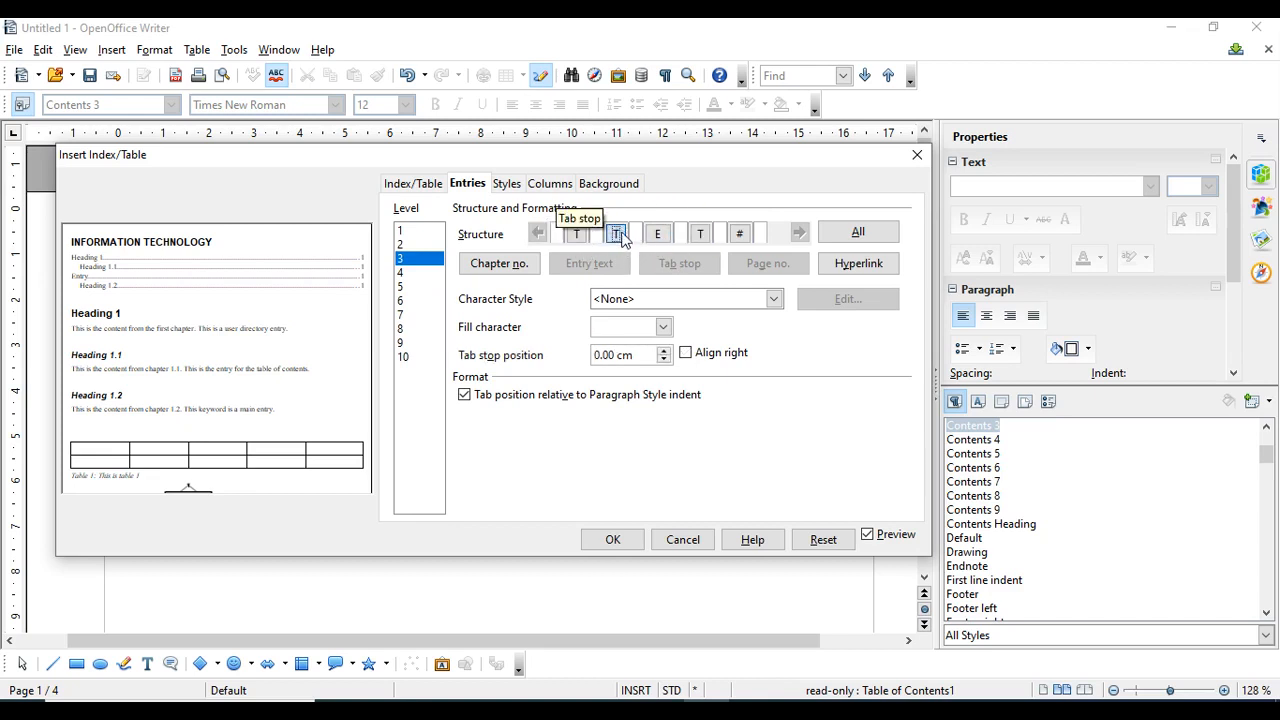
{"action": "left_click", "coordinate": [700, 236]}
{"action": "left_click", "coordinate": [617, 236]}
{"action": "left_click", "coordinate": [593, 240]}
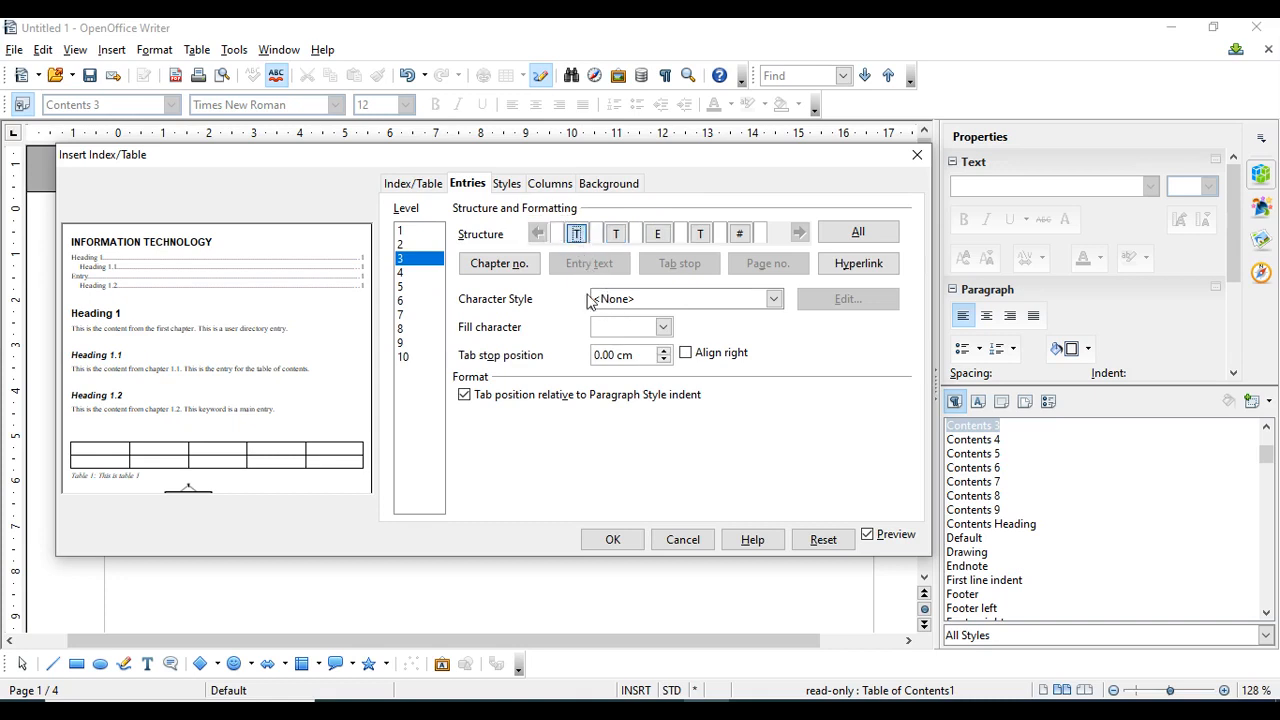
Delete both tab stops before the entry text in the level 3 structure and close the settings without applying them.
{"action": "key", "text": "Delete"}
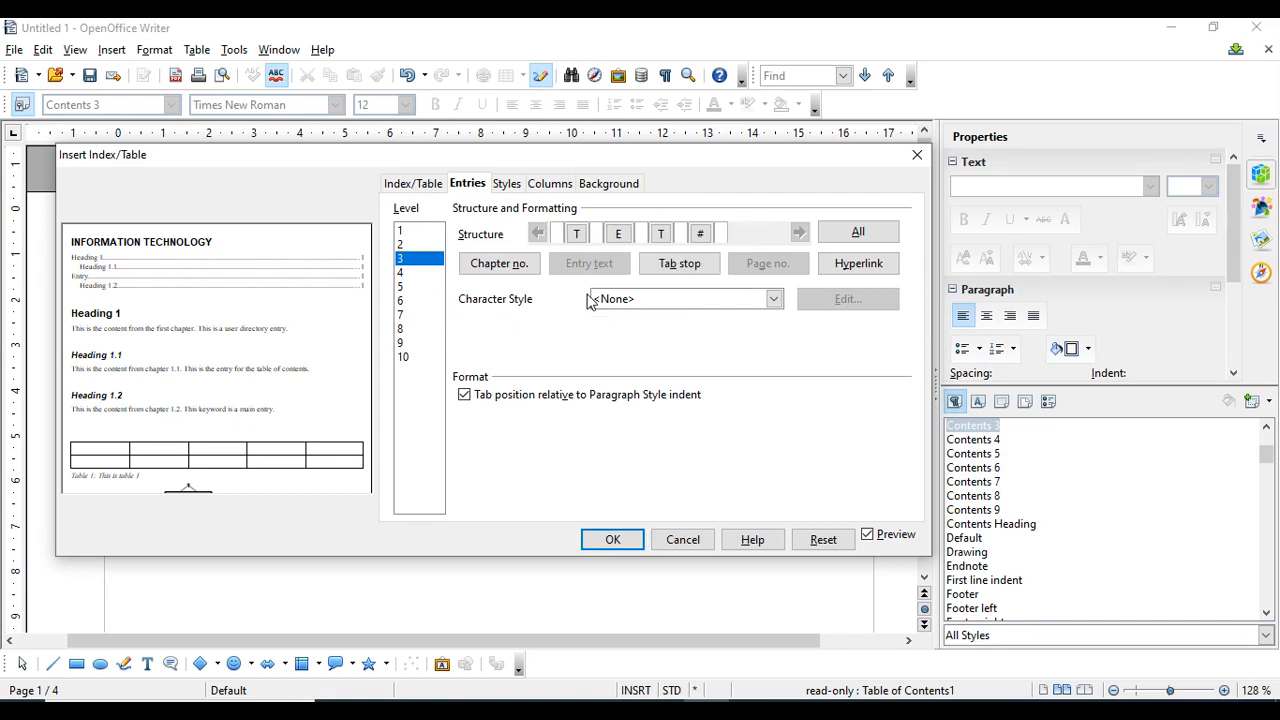
{"action": "left_click", "coordinate": [588, 240]}
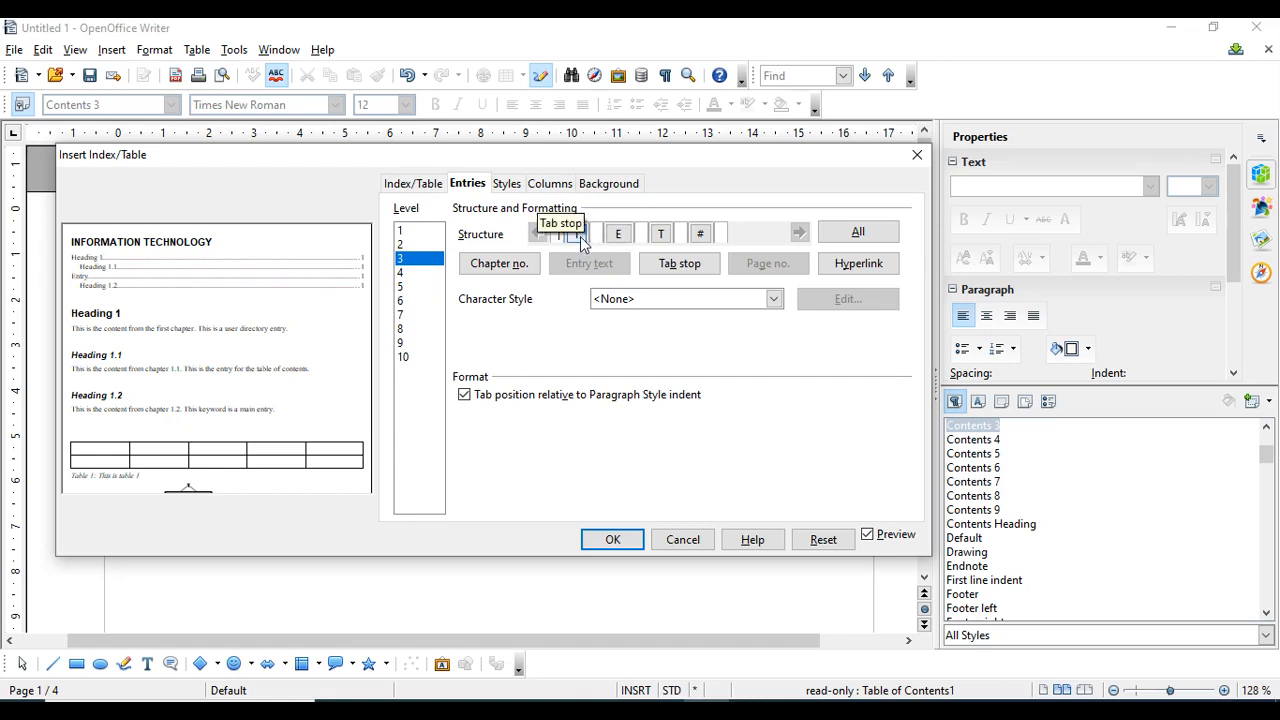
{"action": "left_click", "coordinate": [580, 239]}
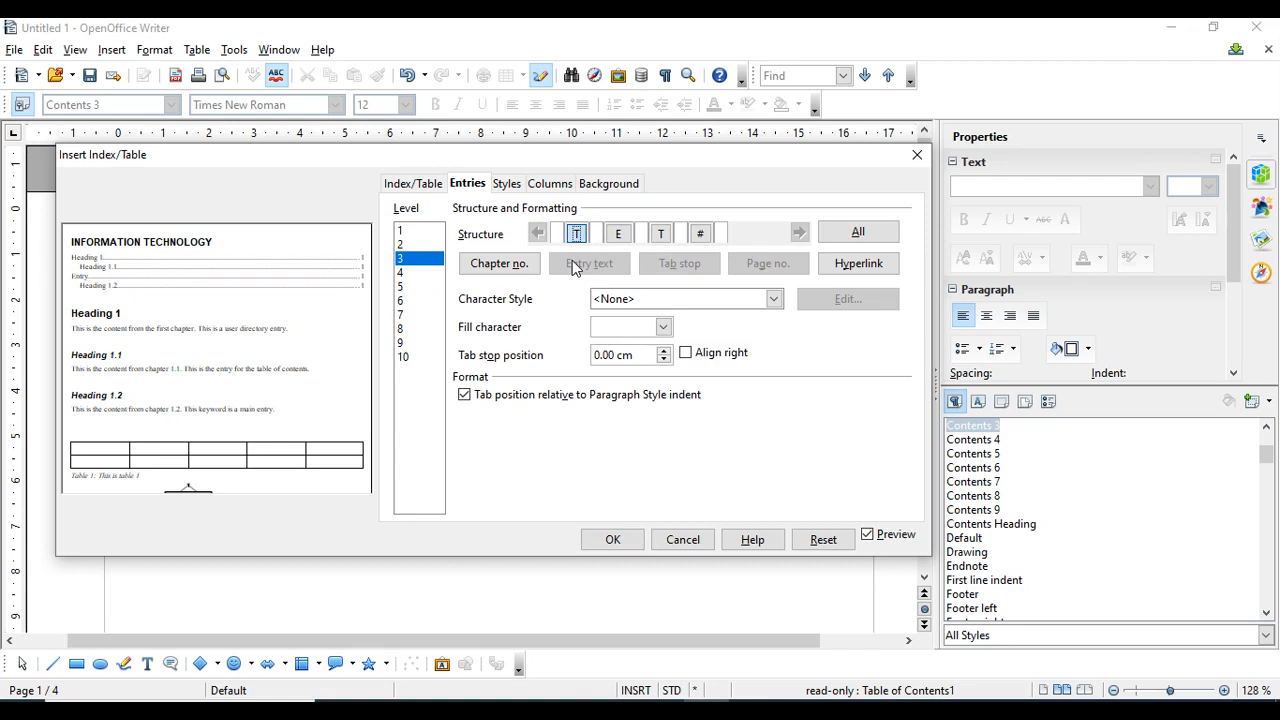
{"action": "key", "text": "Delete"}
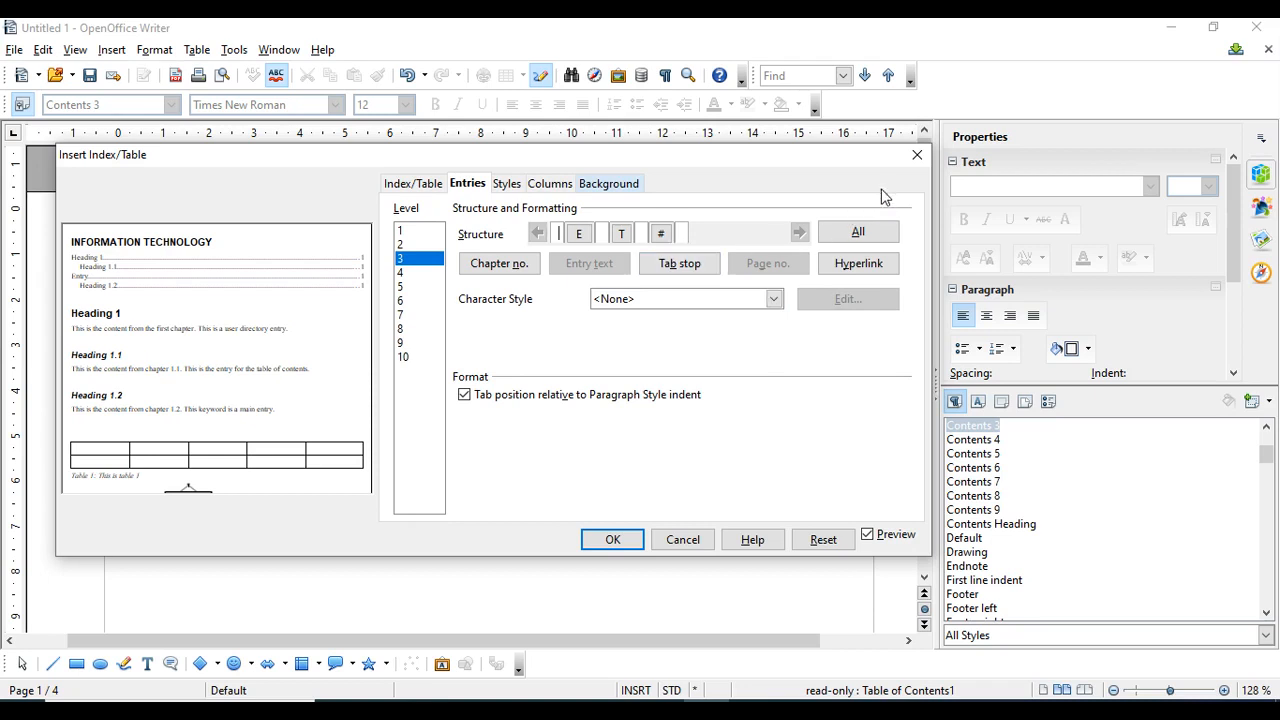
{"action": "left_click", "coordinate": [916, 155]}
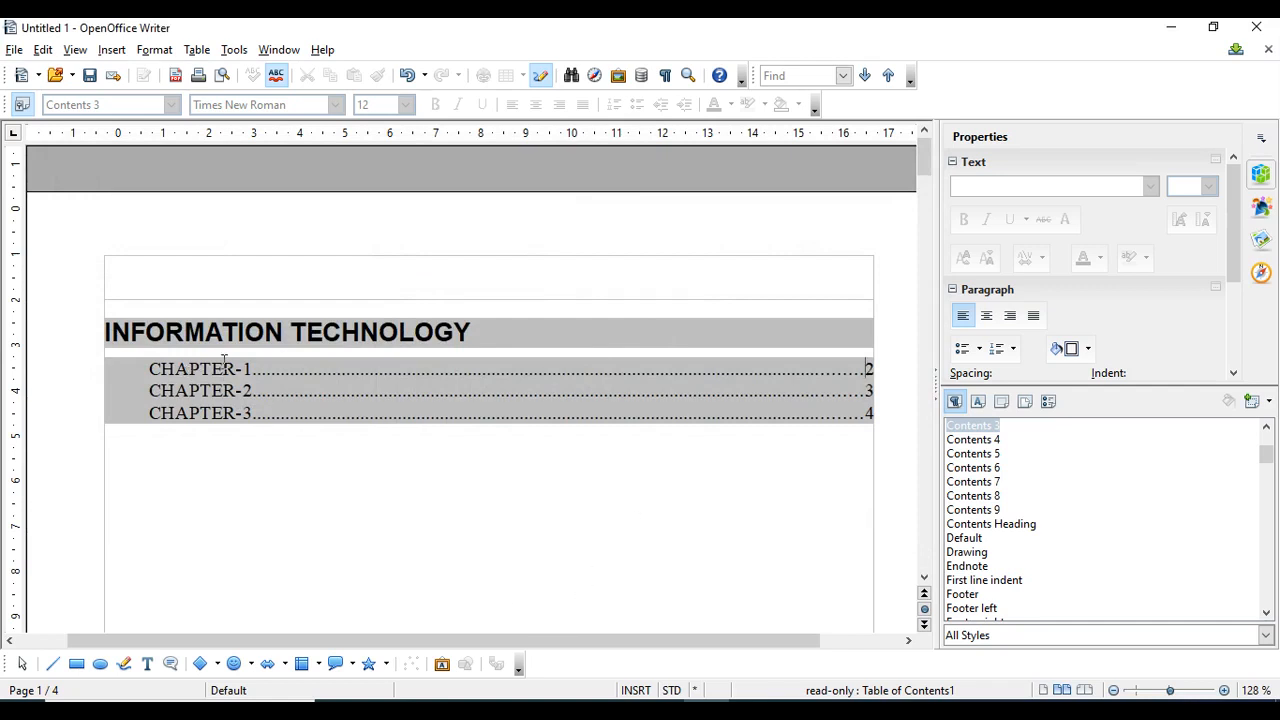
Reopen the entry structure settings of the INFORMATION TECHNOLOGY table of contents on page 1.
{"action": "left_click", "coordinate": [228, 427]}
{"action": "left_click_drag", "start_coordinate": [925, 165], "coordinate": [895, 158]}
{"action": "left_click", "coordinate": [212, 407]}
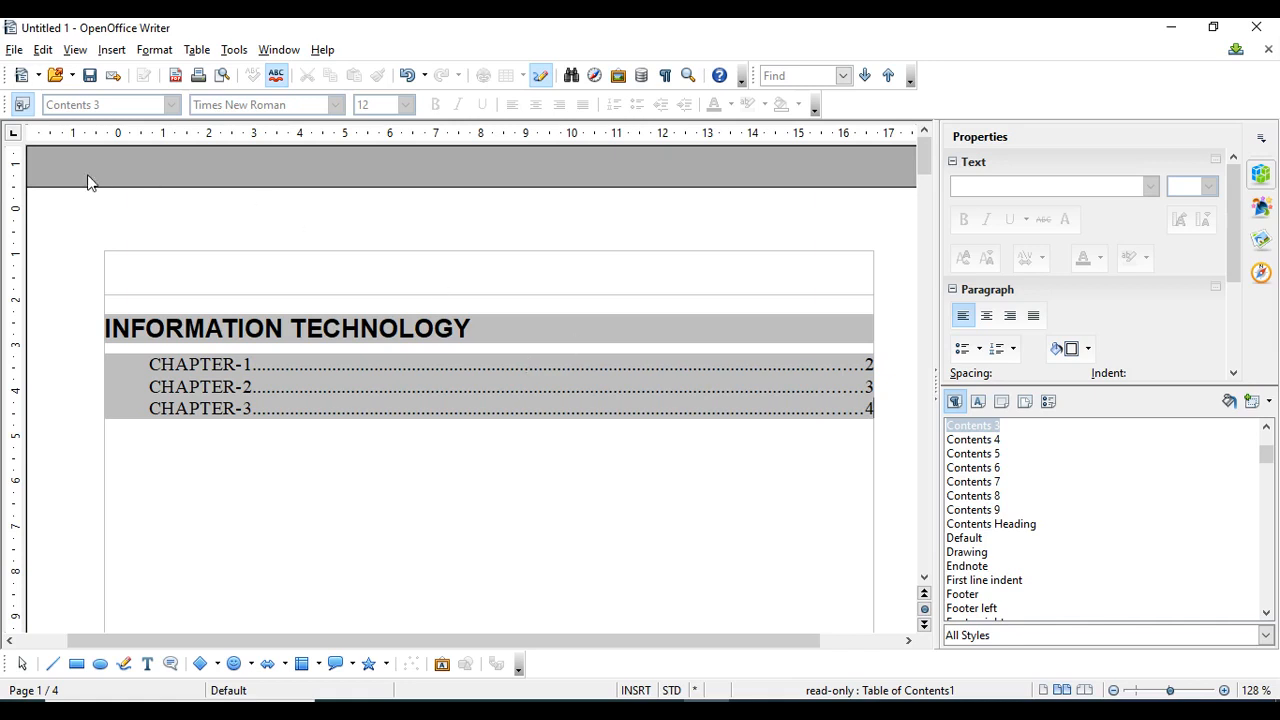
{"action": "left_click", "coordinate": [115, 52]}
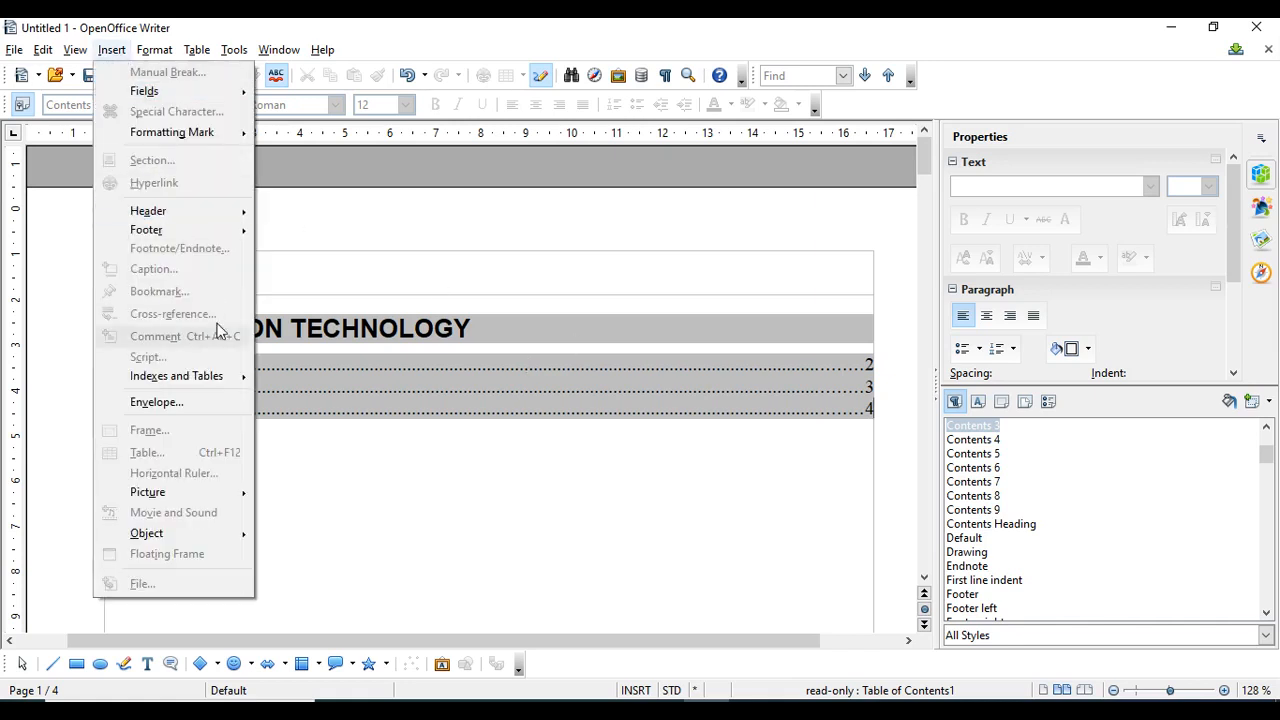
{"action": "mouse_move", "coordinate": [236, 377]}
{"action": "left_click", "coordinate": [370, 396]}
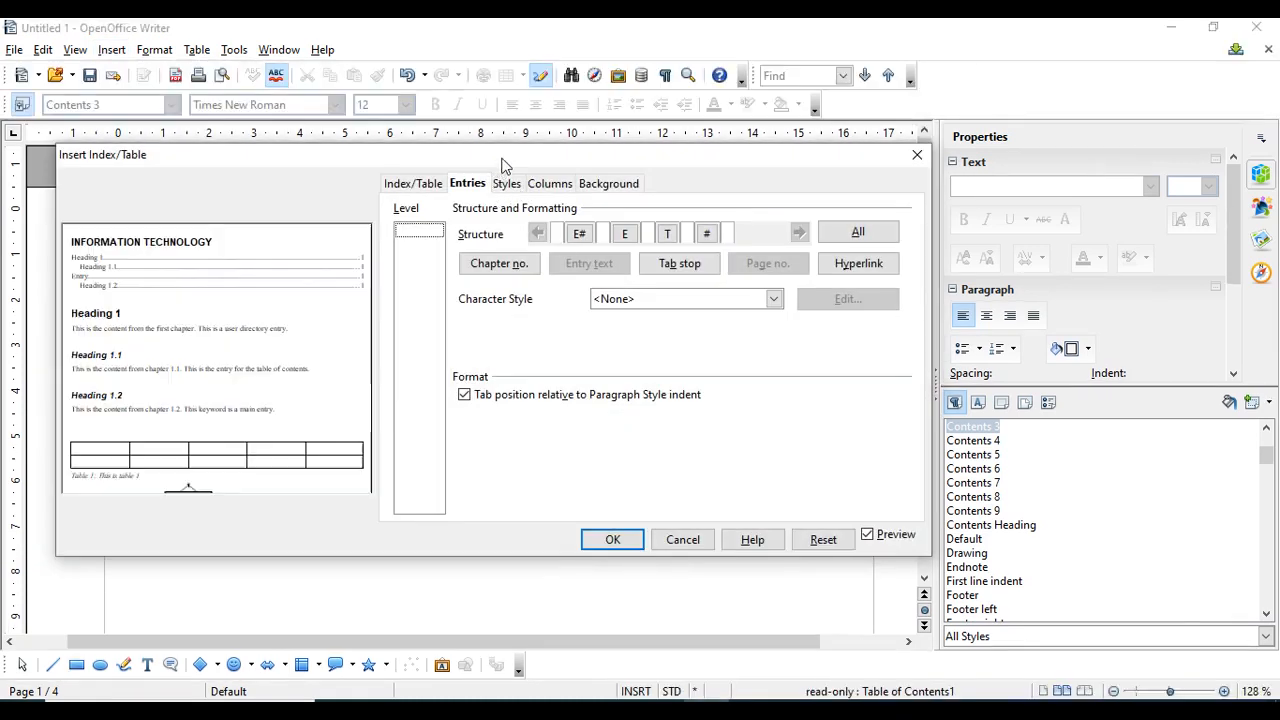
{"action": "left_click_drag", "start_coordinate": [501, 151], "coordinate": [565, 133]}
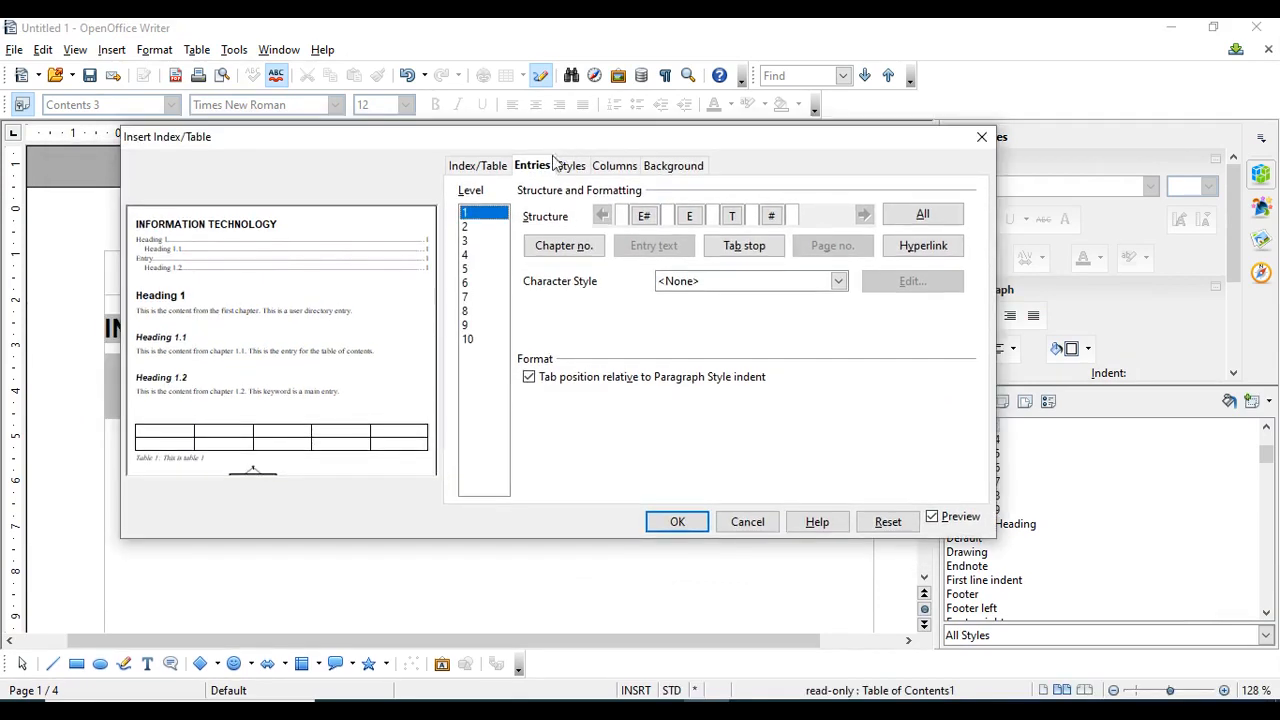
Apply the level 1 structure to all levels and insert a hyperlink start before the chapter number in level 3.
{"action": "left_click", "coordinate": [938, 210]}
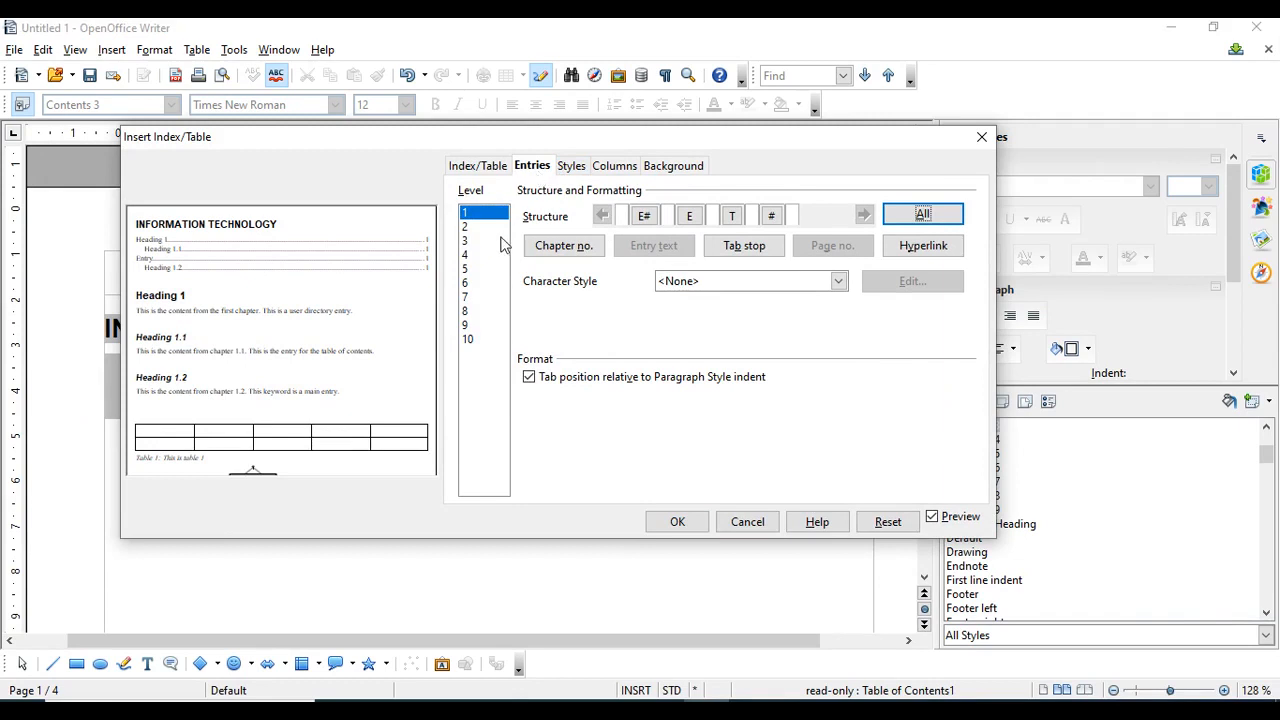
{"action": "left_click", "coordinate": [469, 243]}
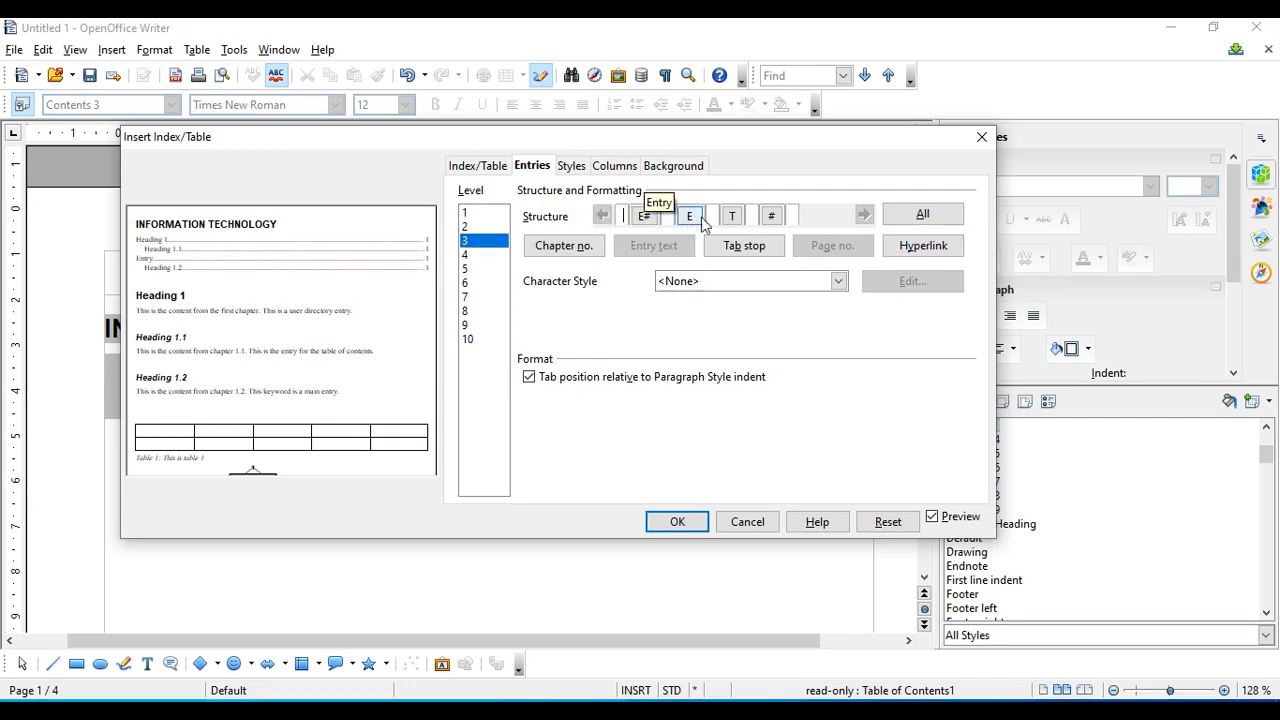
{"action": "key", "text": "super+h"}
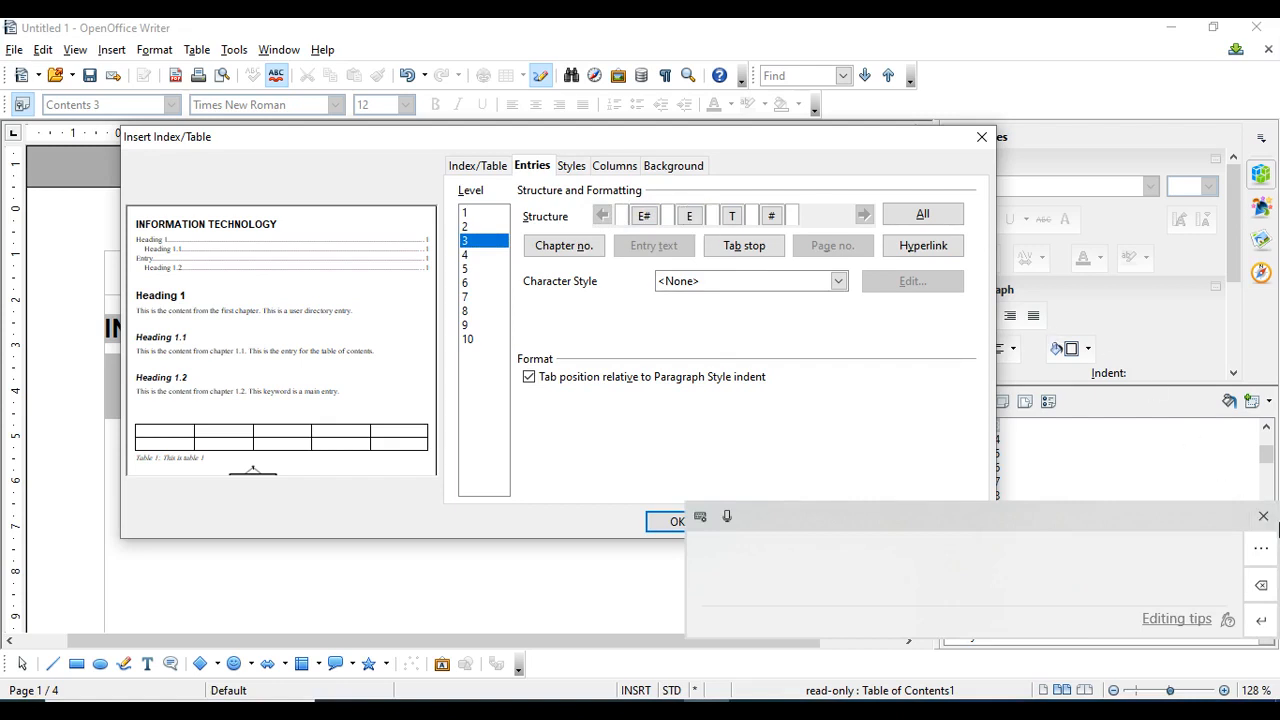
{"action": "left_click", "coordinate": [1263, 516]}
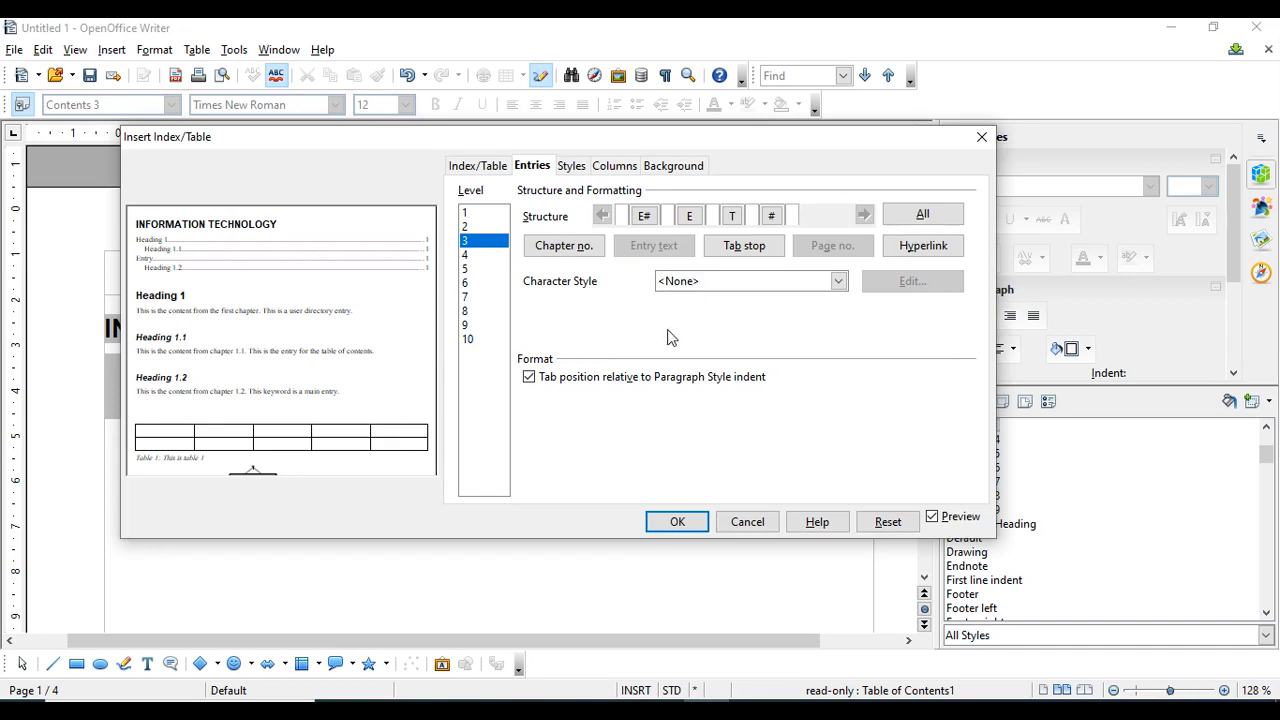
{"action": "left_click", "coordinate": [624, 216]}
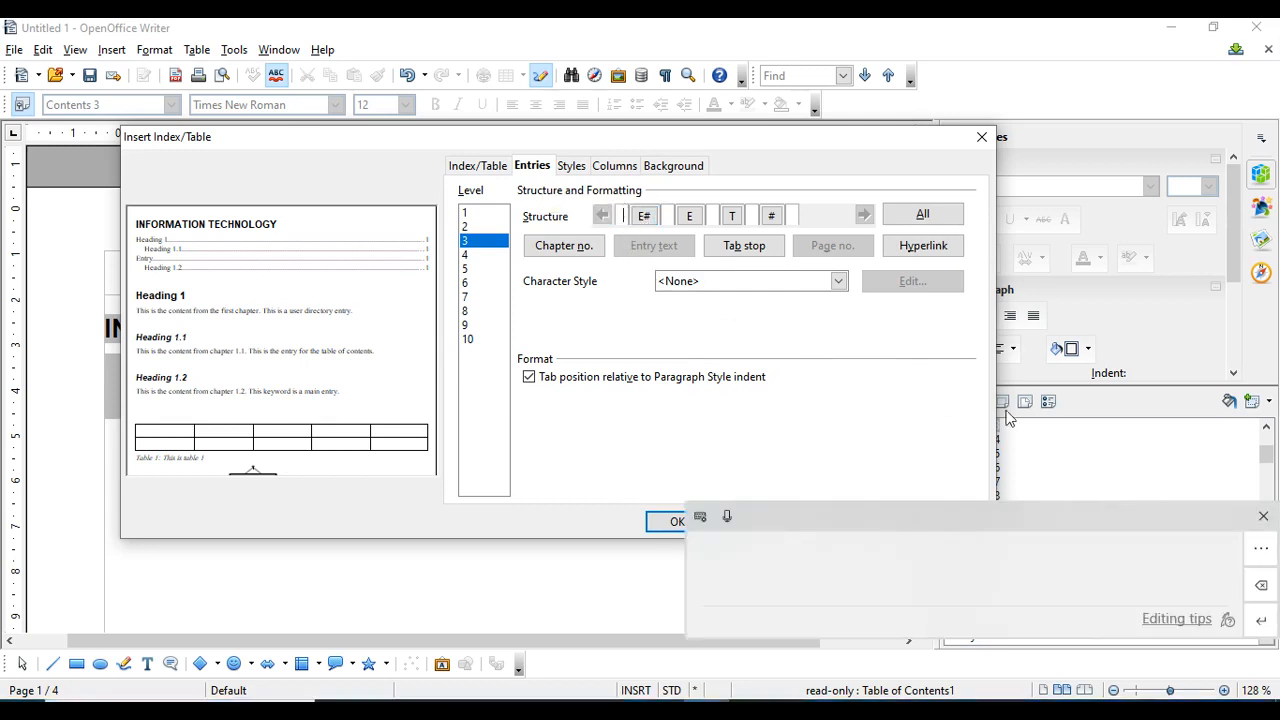
{"action": "left_click", "coordinate": [1263, 515]}
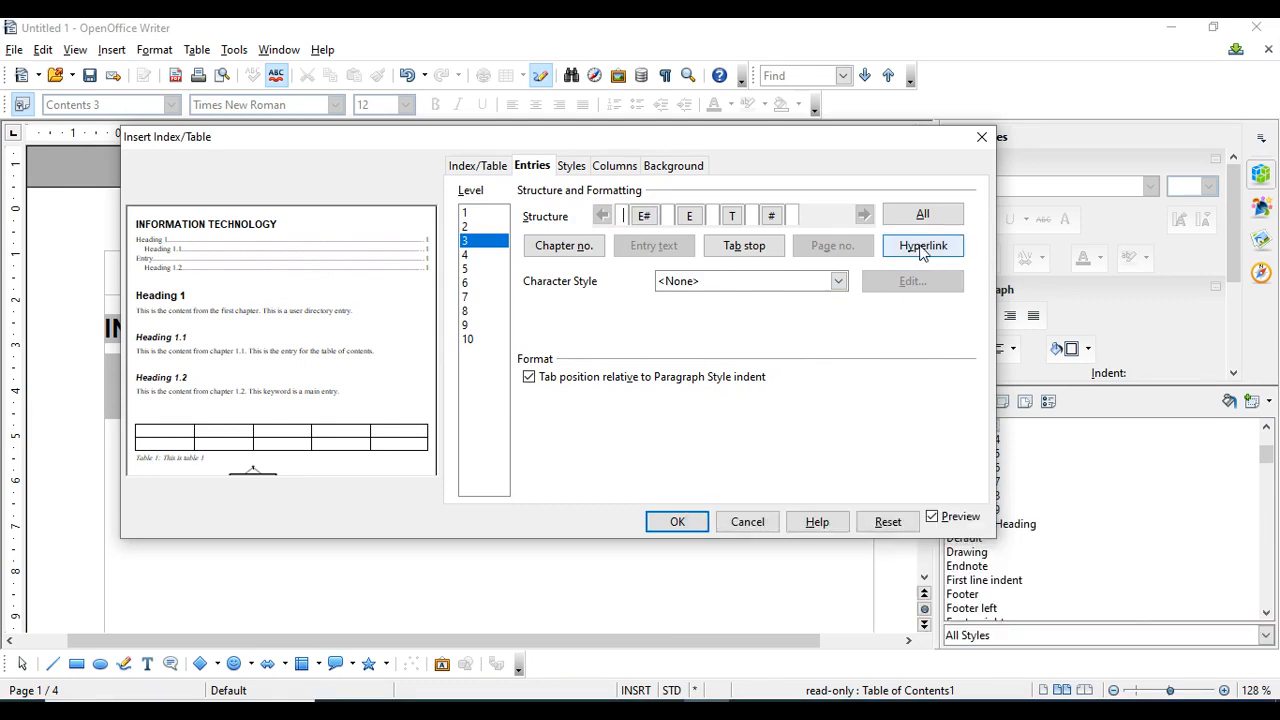
{"action": "left_click", "coordinate": [925, 251]}
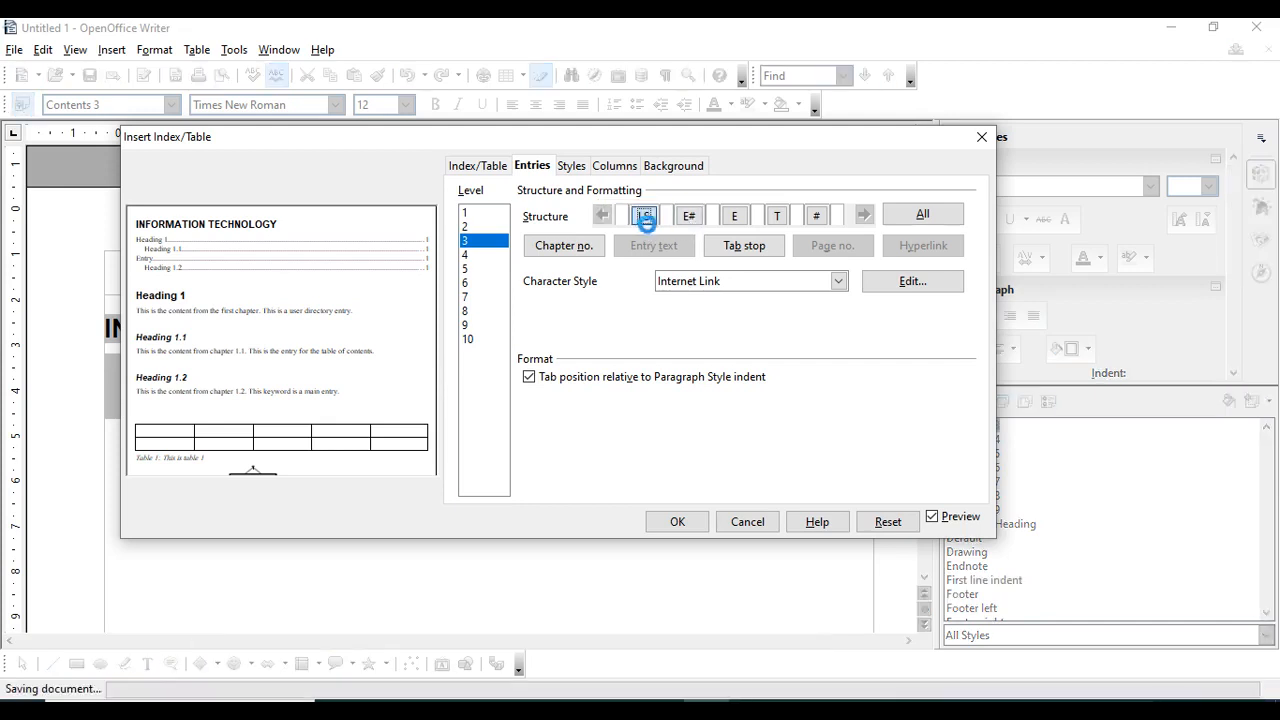
Insert a hyperlink end after the entry text in the level 3 structure and apply the settings to the table of contents.
{"action": "left_click", "coordinate": [737, 218]}
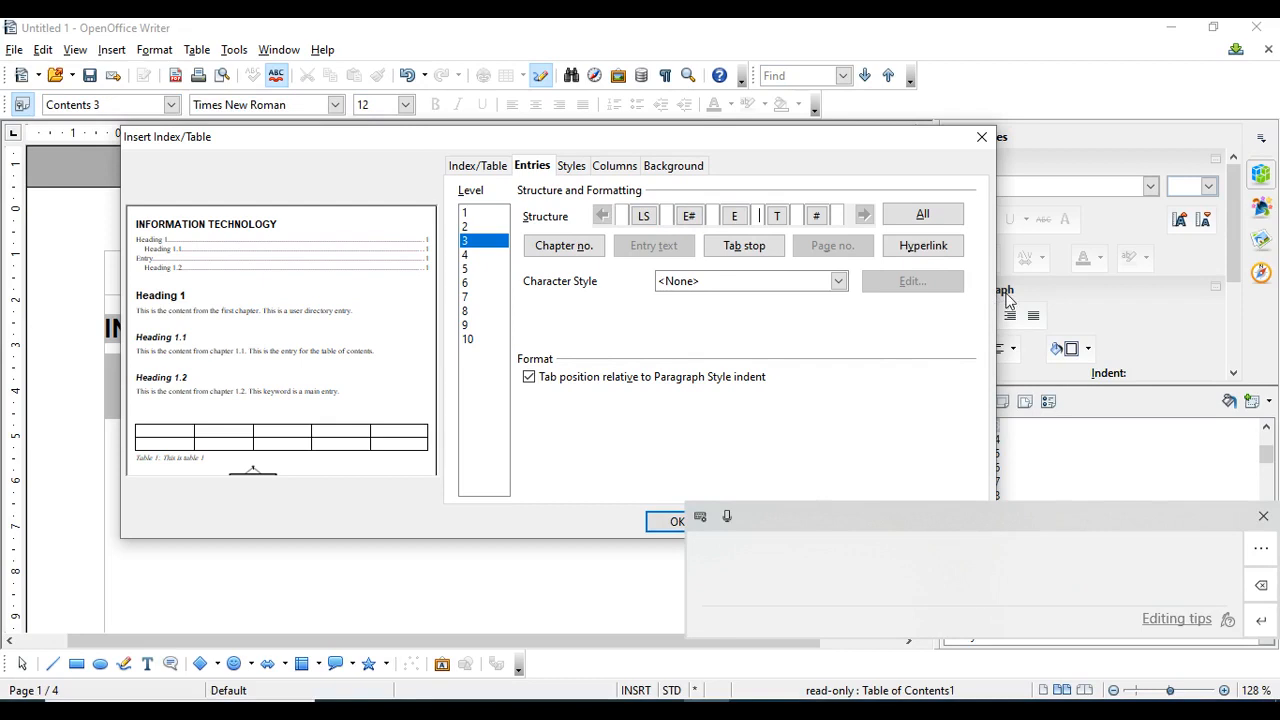
{"action": "left_click", "coordinate": [758, 216]}
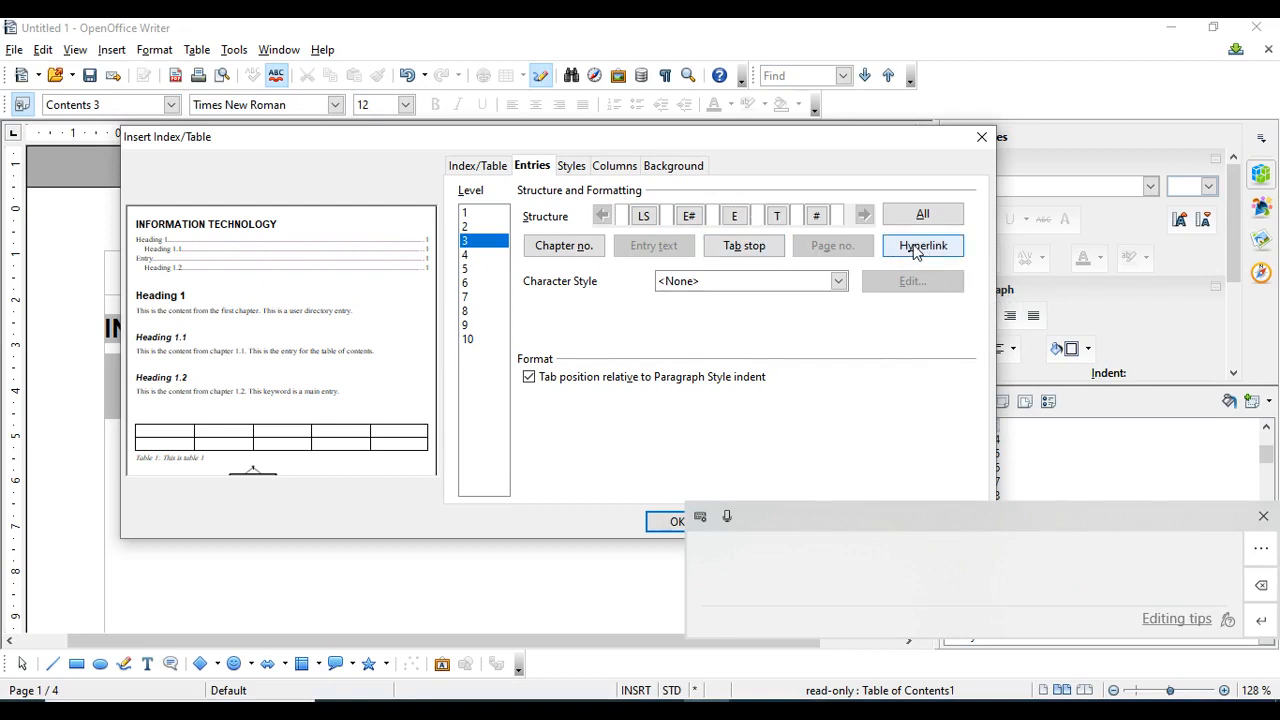
{"action": "left_click", "coordinate": [918, 246]}
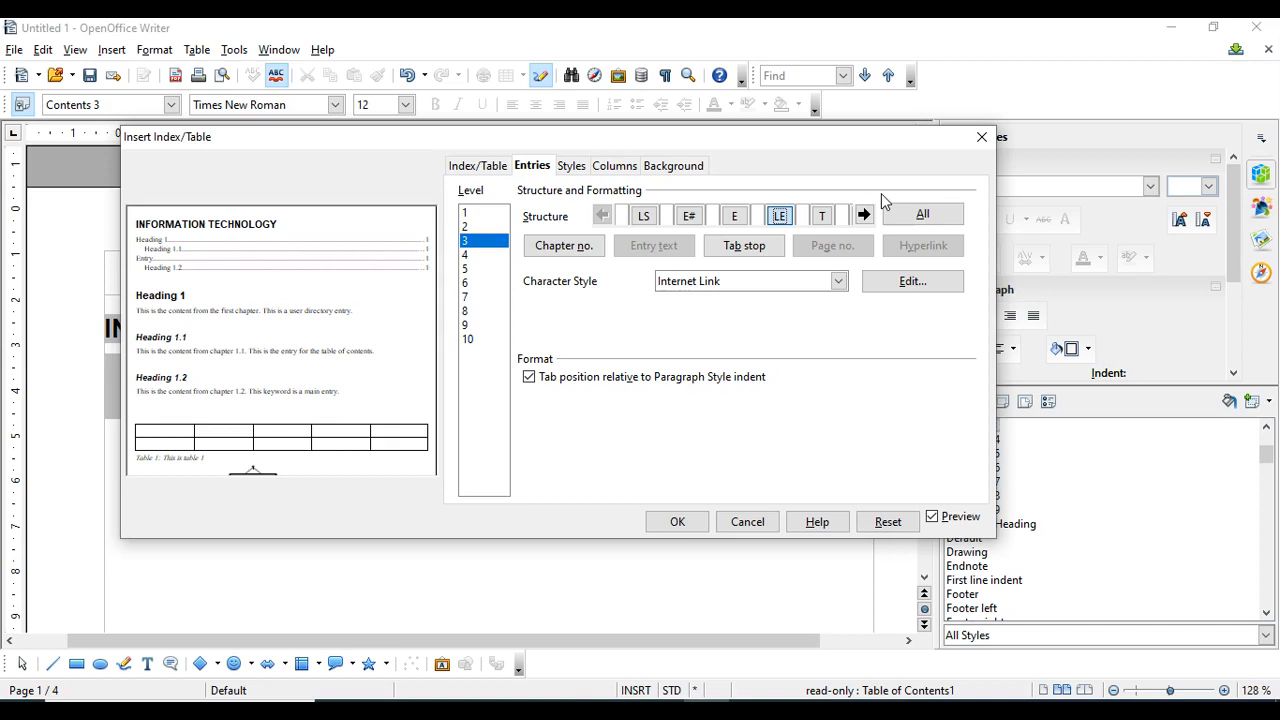
{"action": "left_click", "coordinate": [679, 524]}
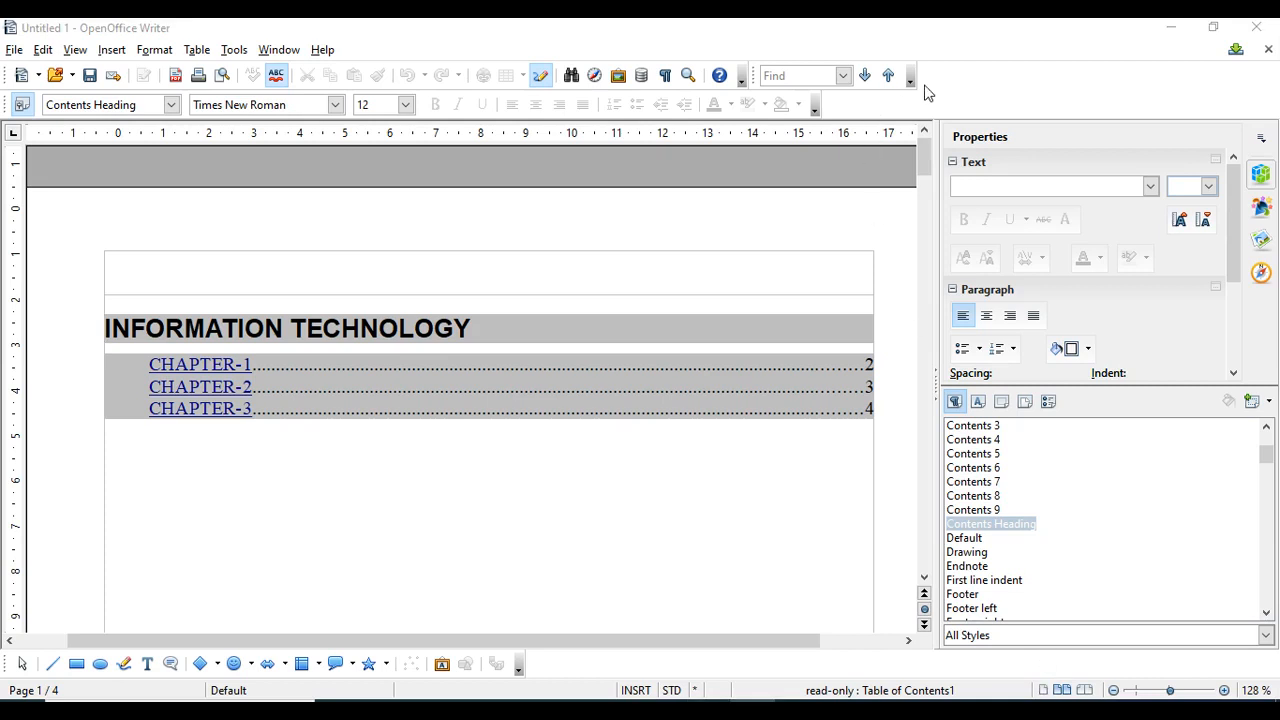
Enlarge the view of the table of contents and follow its CHAPTER-3 link to test it.
{"action": "left_click", "coordinate": [1225, 691]}
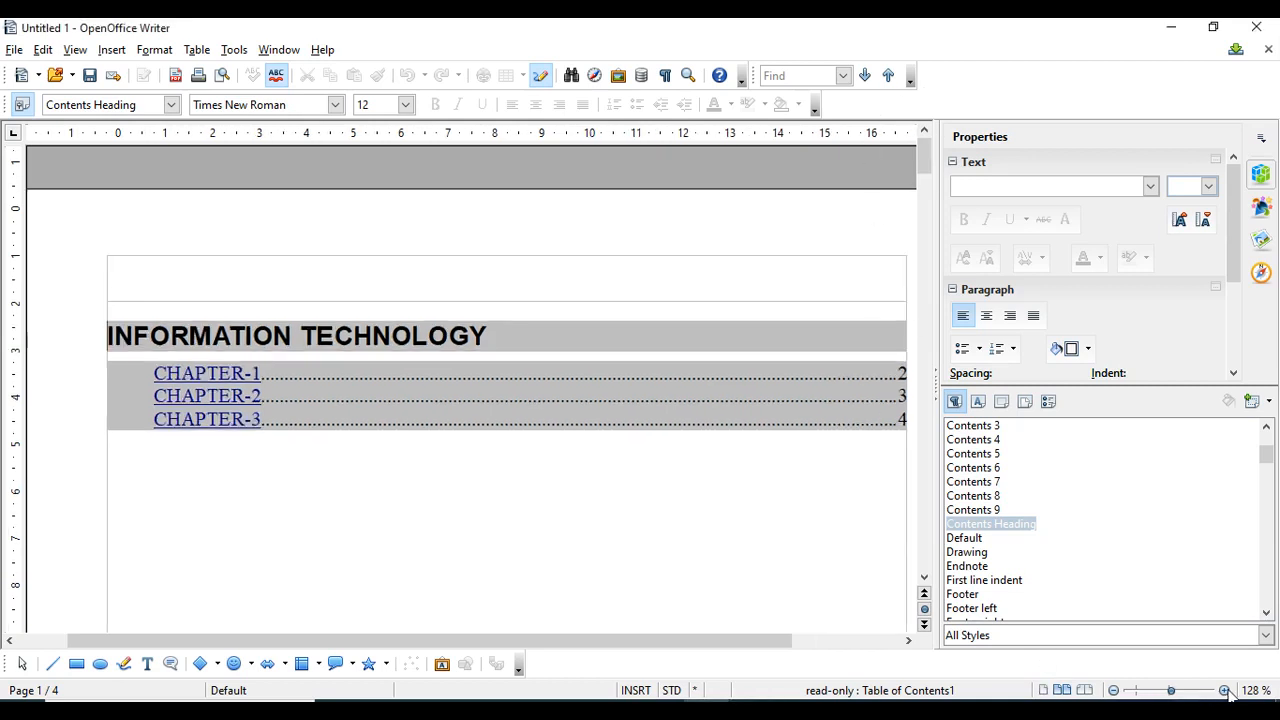
{"action": "left_click", "coordinate": [1225, 691]}
{"action": "left_click", "coordinate": [1225, 691]}
{"action": "left_click", "coordinate": [1225, 691]}
{"action": "left_click", "coordinate": [1225, 691]}
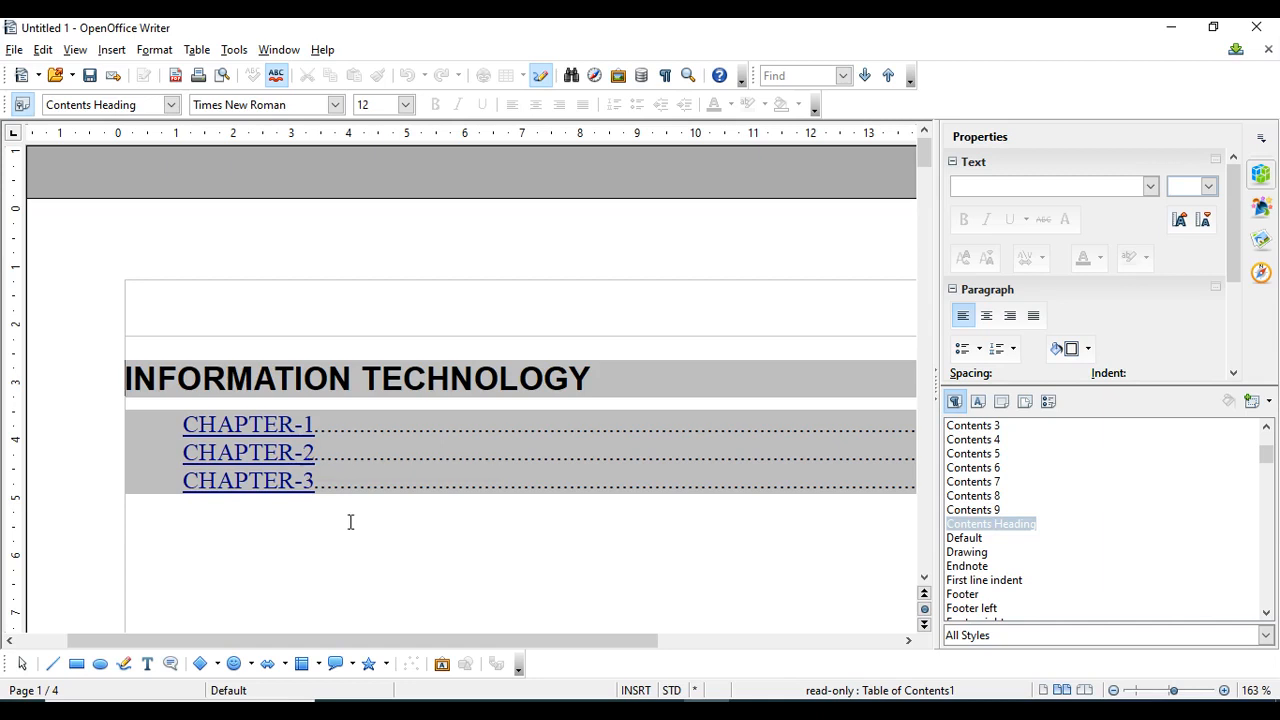
{"action": "left_click", "coordinate": [280, 486]}
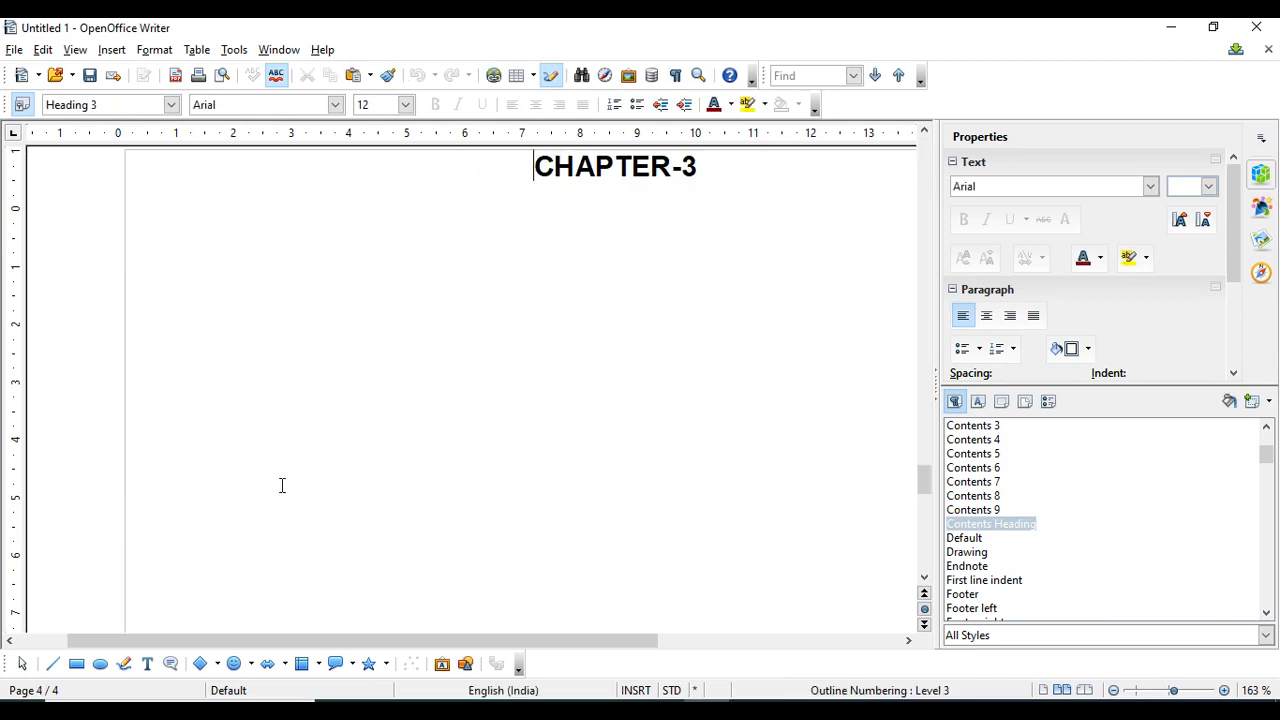
Reduce the zoom to 133 %, return to the table of contents and follow its CHAPTER-2 link.
{"action": "left_click", "coordinate": [1114, 691]}
{"action": "left_click", "coordinate": [1114, 691]}
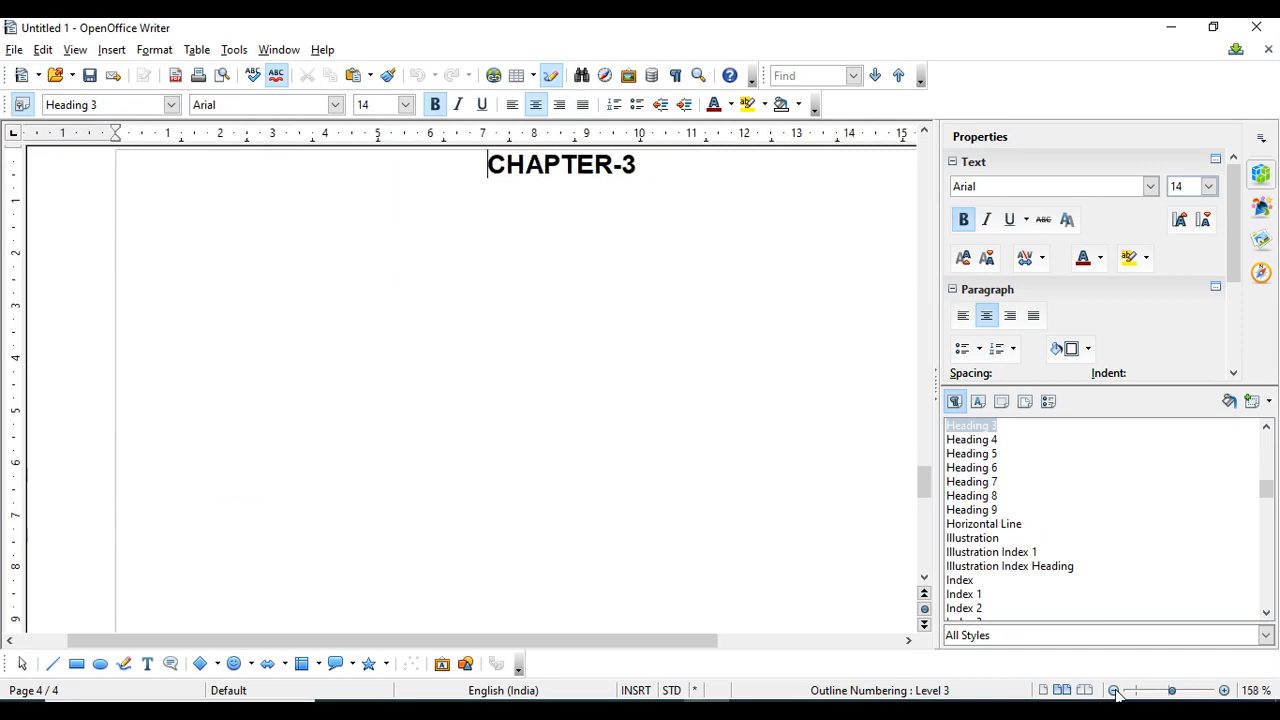
{"action": "left_click", "coordinate": [1114, 691]}
{"action": "left_click", "coordinate": [1114, 691]}
{"action": "left_click", "coordinate": [1114, 691]}
{"action": "scroll", "coordinate": [710, 427], "scroll_direction": "up", "scroll_amount": 3}
{"action": "scroll", "coordinate": [711, 427], "scroll_direction": "up", "scroll_amount": 15}
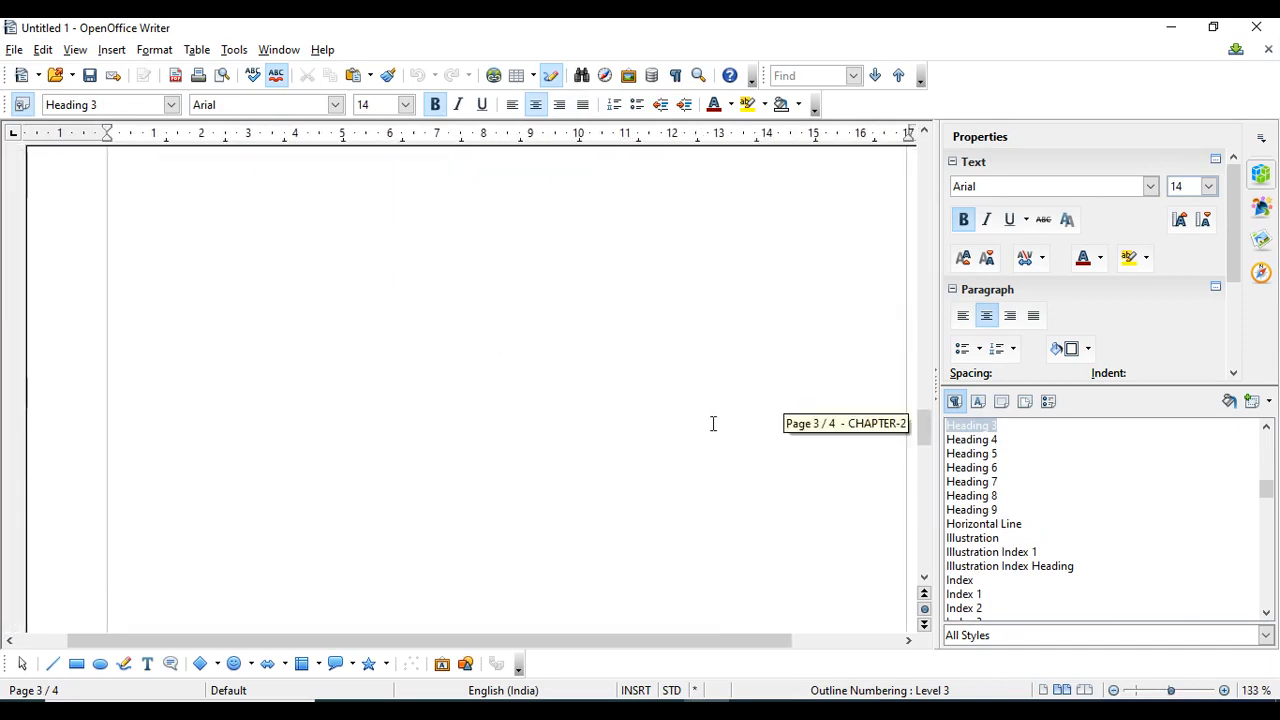
{"action": "scroll", "coordinate": [708, 413], "scroll_direction": "up", "scroll_amount": 10}
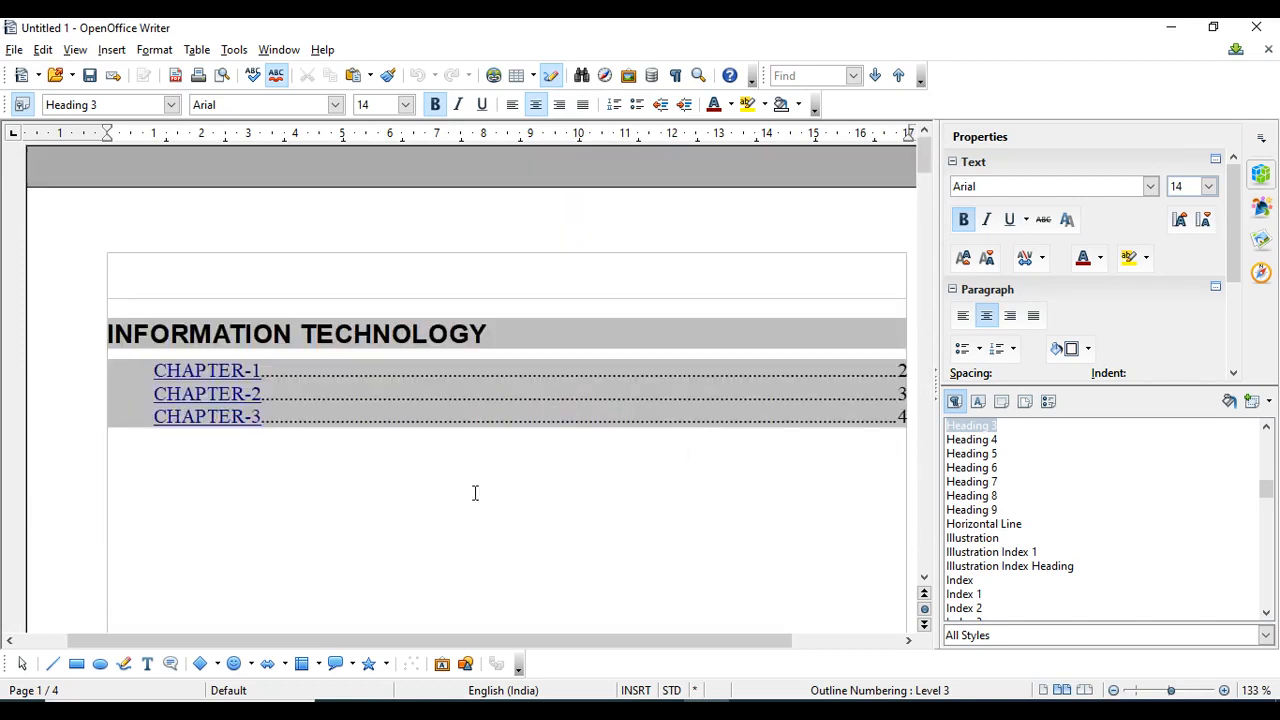
{"action": "left_click", "coordinate": [246, 398], "text": "ctrl"}
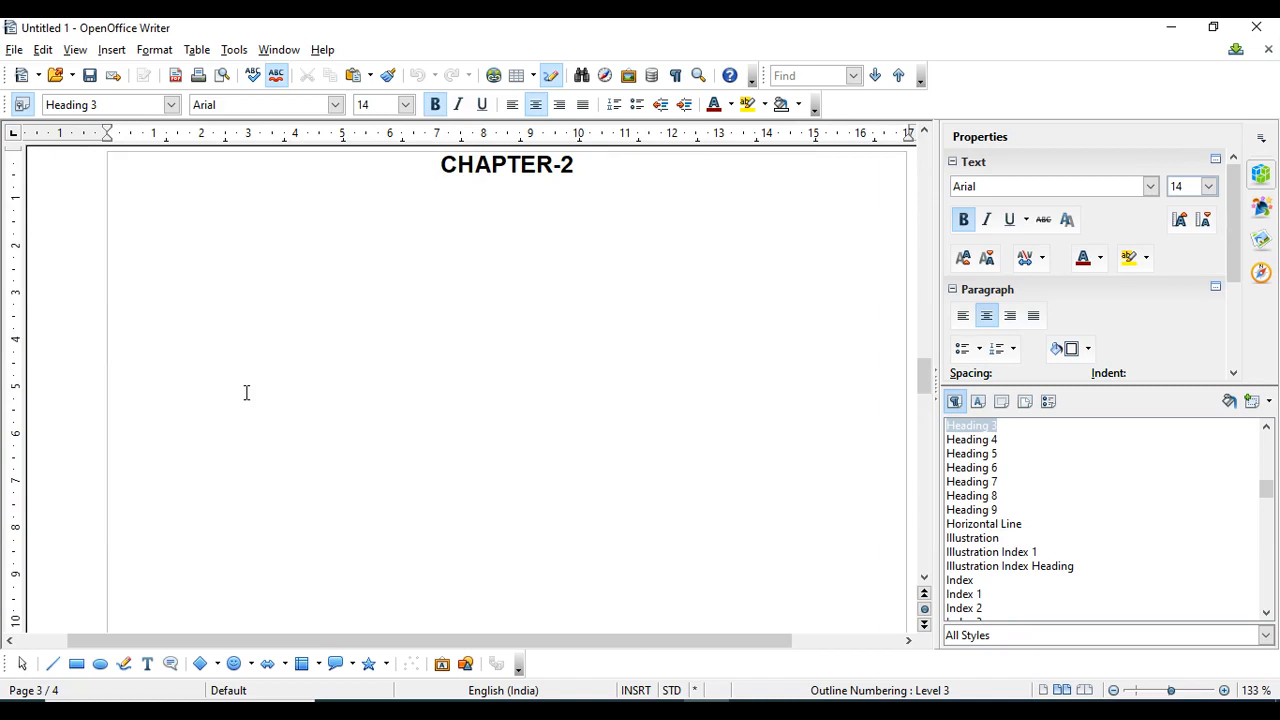
Begin another index table titled INFORMATION TECHNOLOGY and insert a hyperlink start before the page number in its level 1 structure.
{"action": "scroll", "coordinate": [246, 392], "scroll_direction": "up", "scroll_amount": 10}
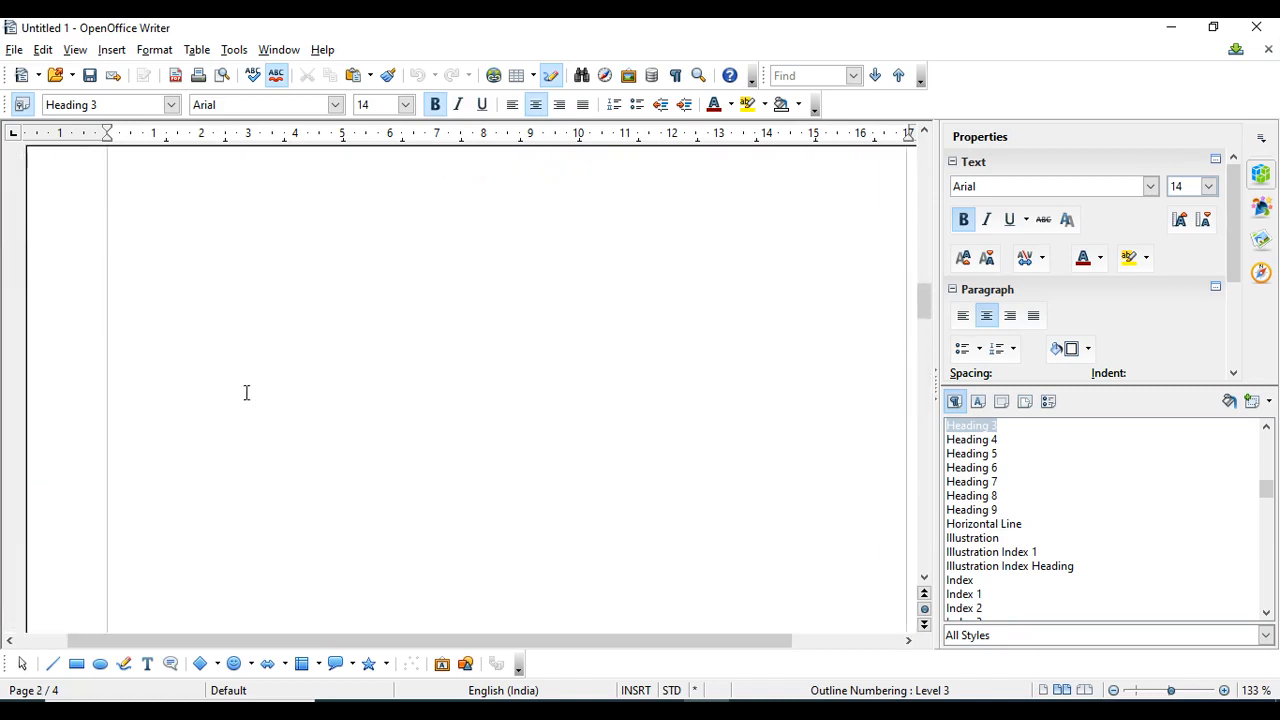
{"action": "scroll", "coordinate": [246, 392], "scroll_direction": "up", "scroll_amount": 5}
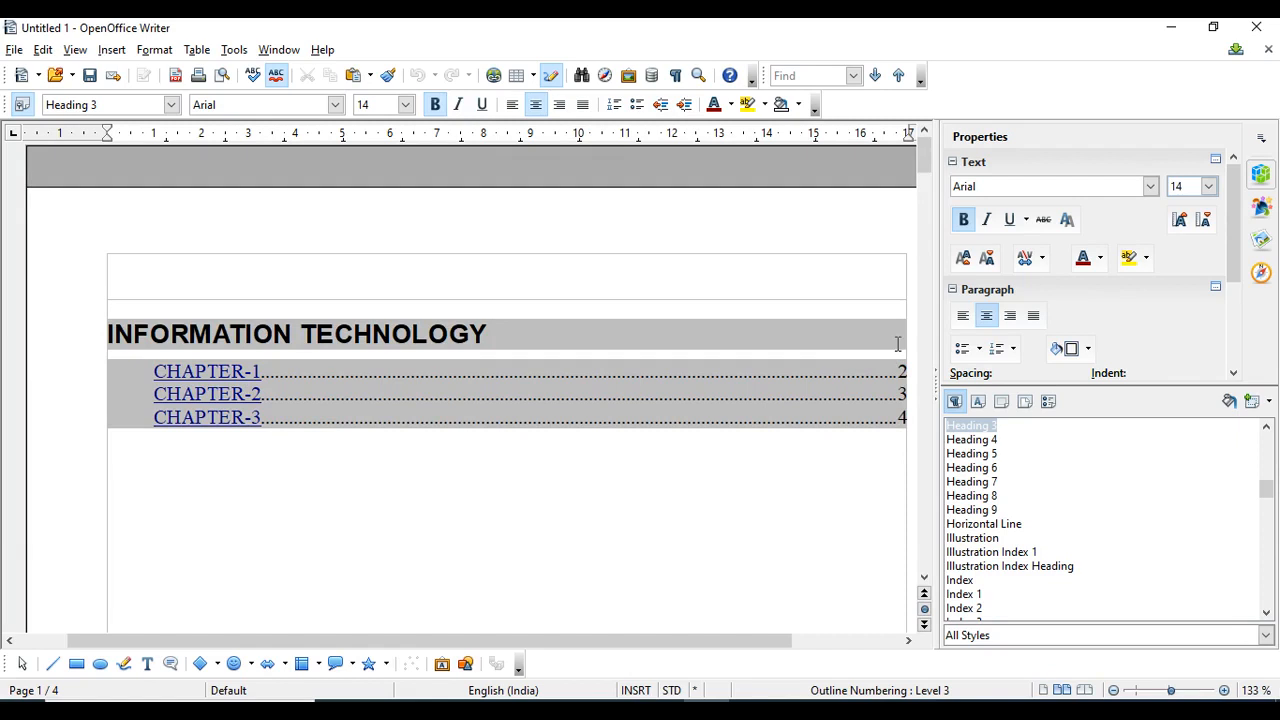
{"action": "left_click", "coordinate": [118, 50]}
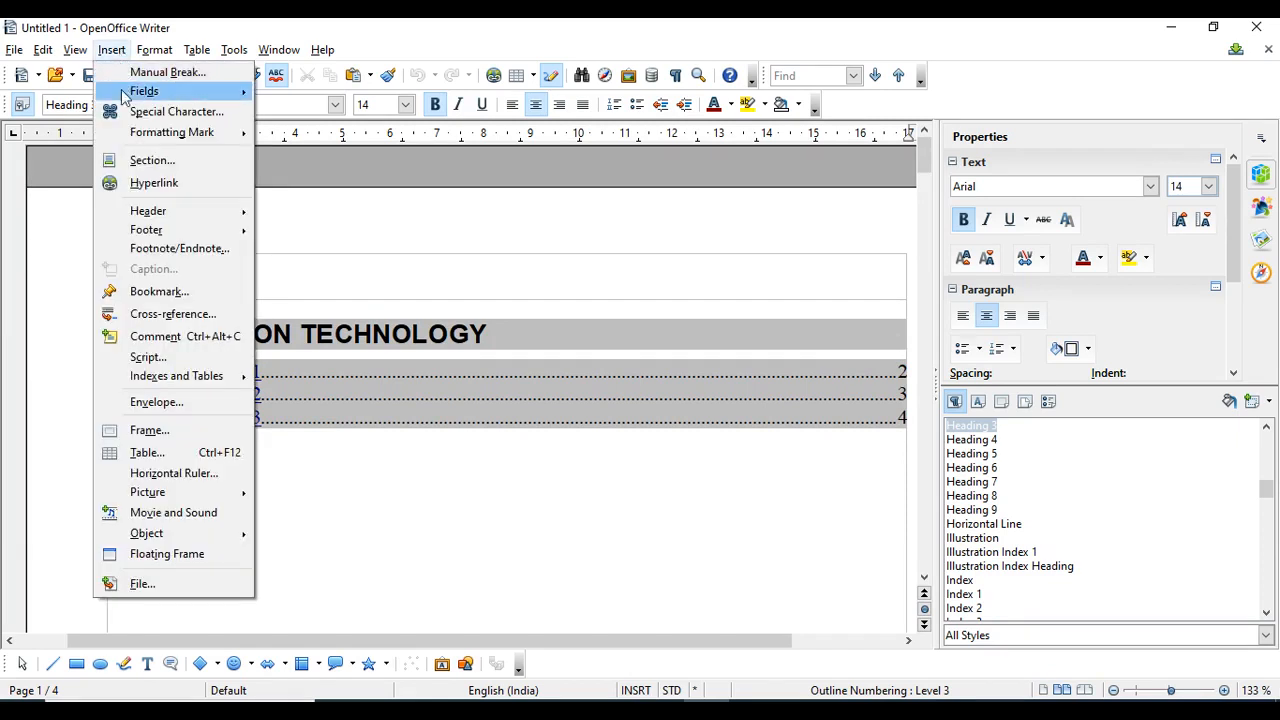
{"action": "mouse_move", "coordinate": [175, 380]}
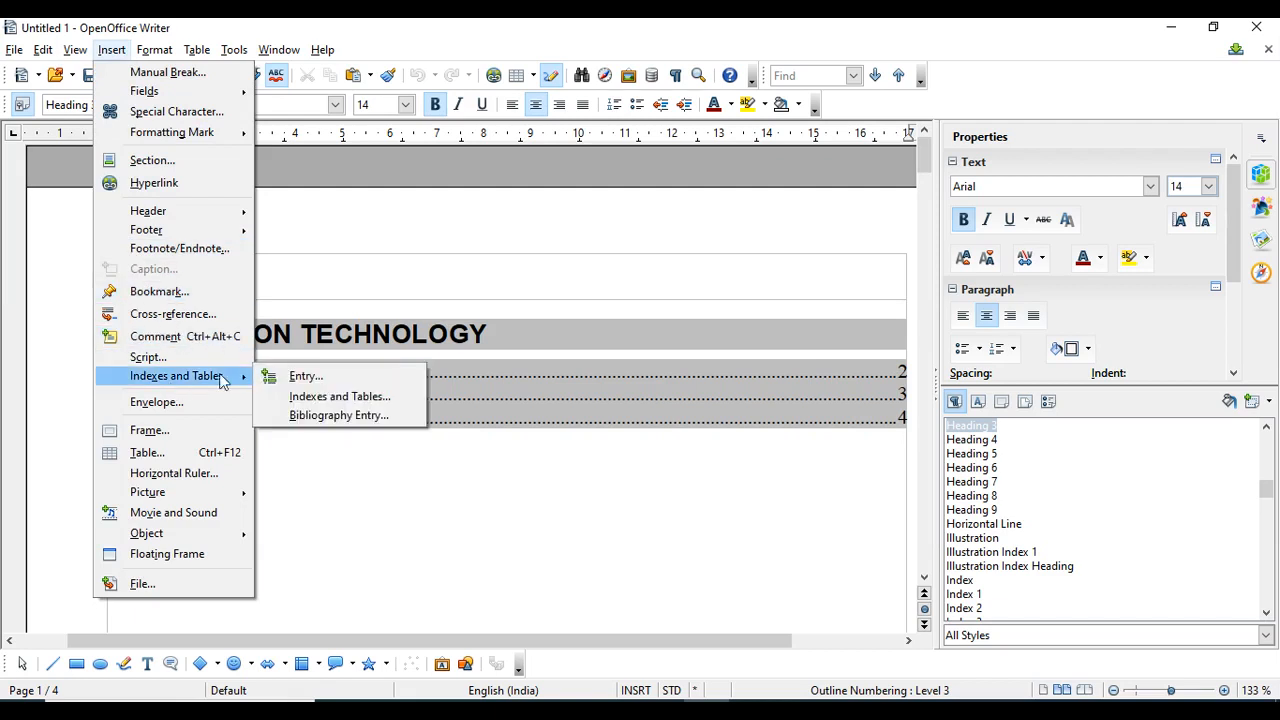
{"action": "left_click", "coordinate": [335, 398]}
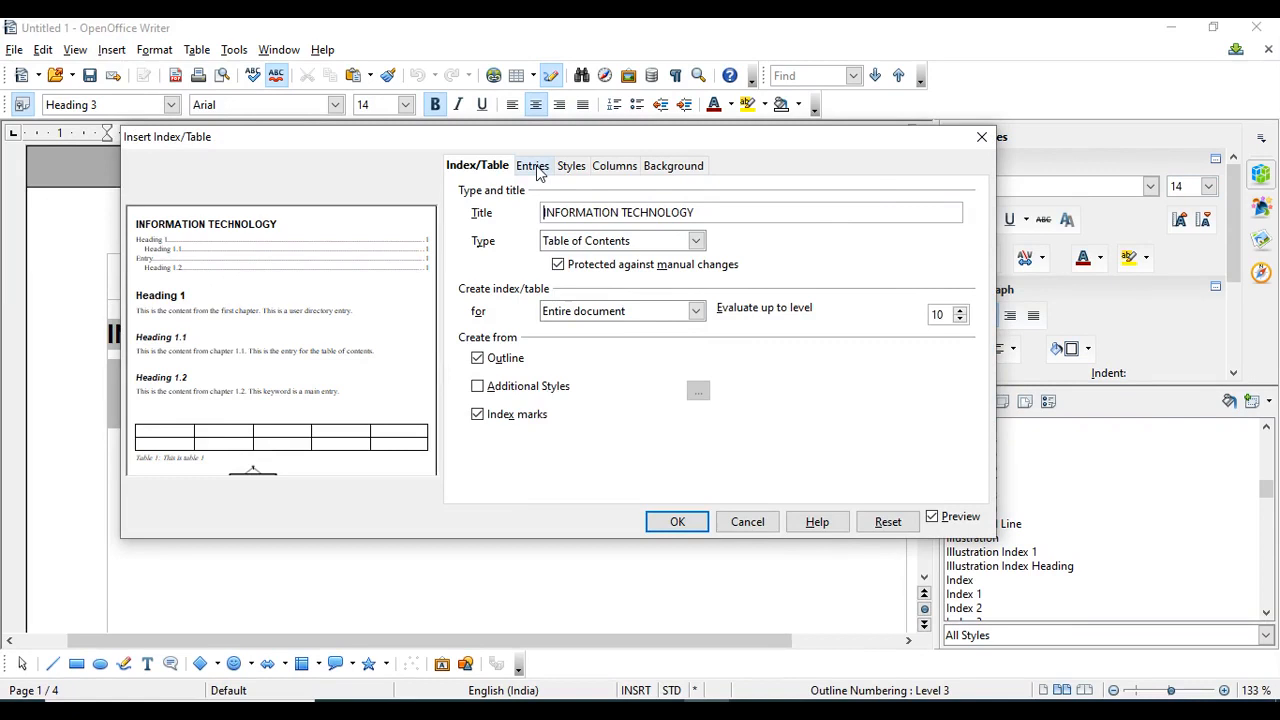
{"action": "left_click", "coordinate": [534, 167]}
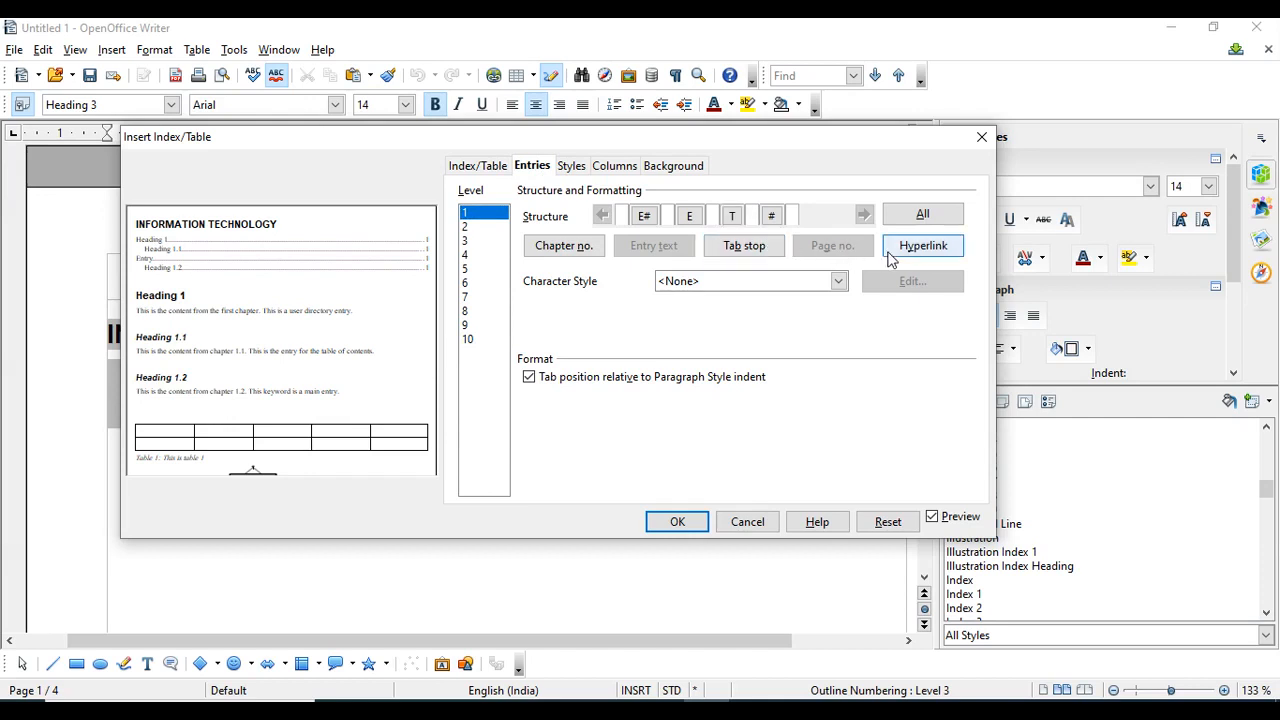
{"action": "left_click", "coordinate": [907, 252]}
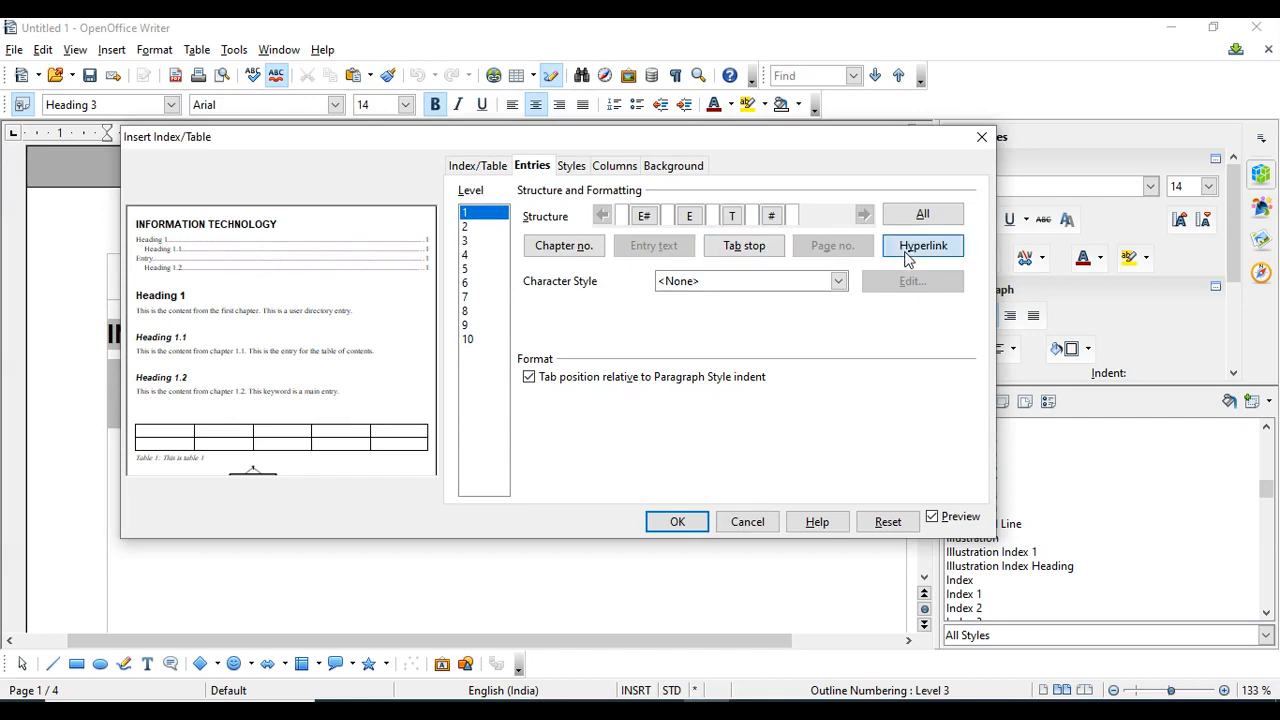
{"action": "left_click", "coordinate": [836, 213]}
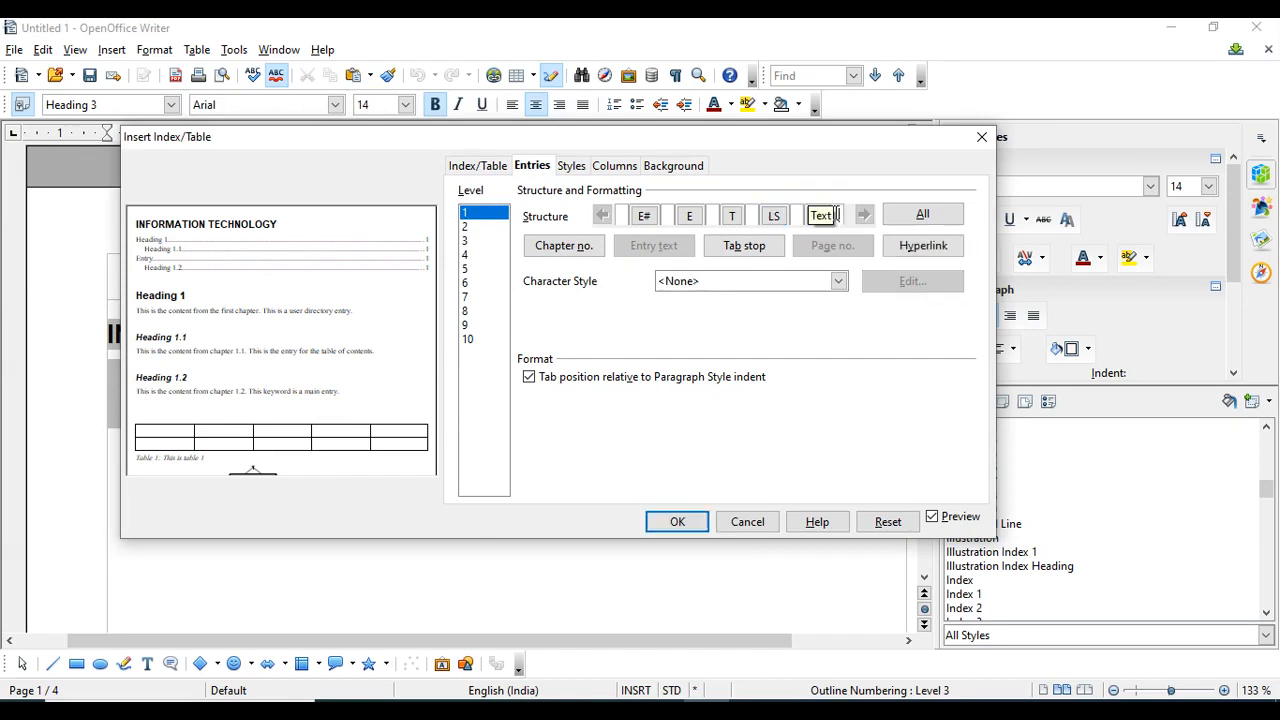
Enclose the page number in the level 3 structure between a hyperlink start and hyperlink end, and insert the table of contents.
{"action": "left_click", "coordinate": [467, 242]}
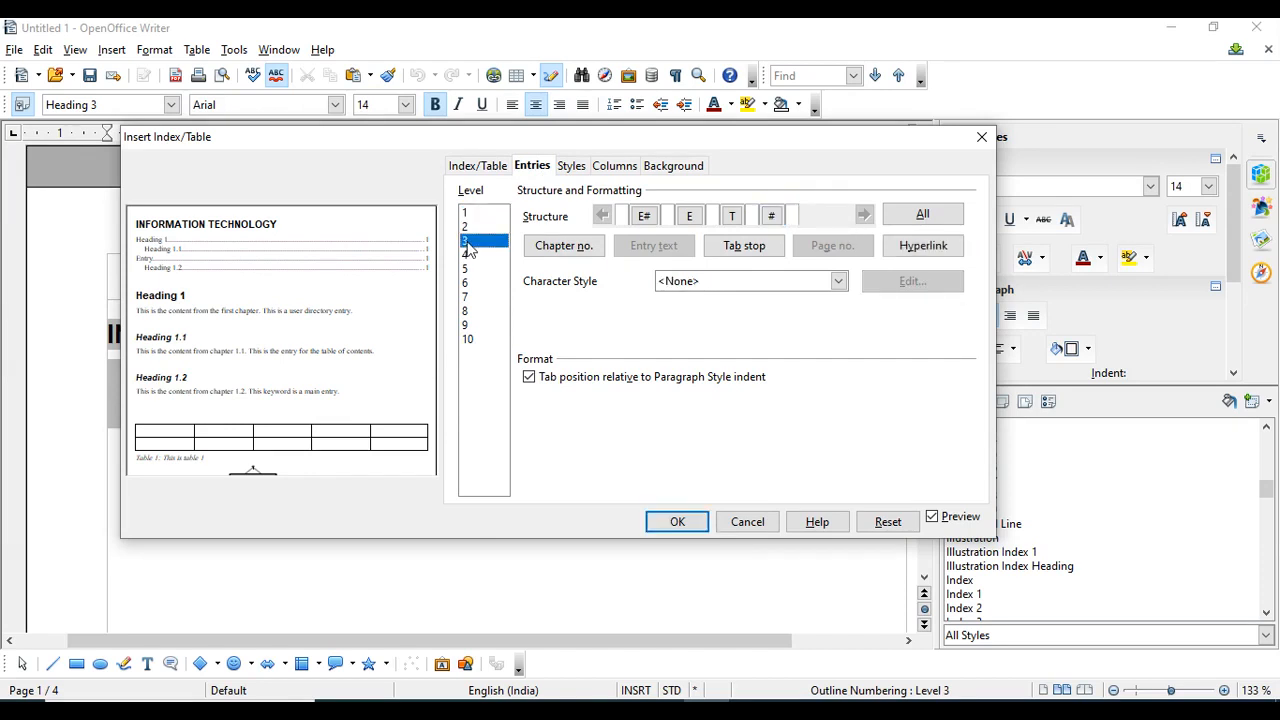
{"action": "left_click", "coordinate": [753, 216]}
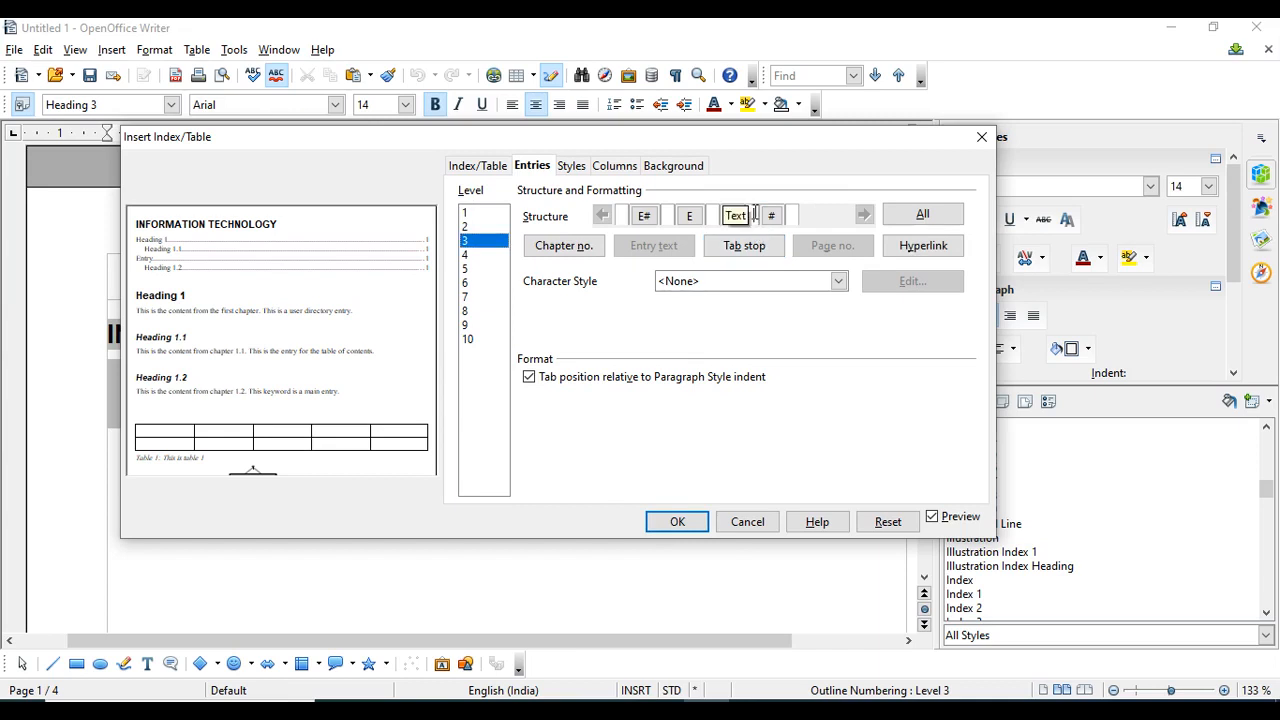
{"action": "left_click", "coordinate": [910, 252]}
{"action": "left_click", "coordinate": [842, 216]}
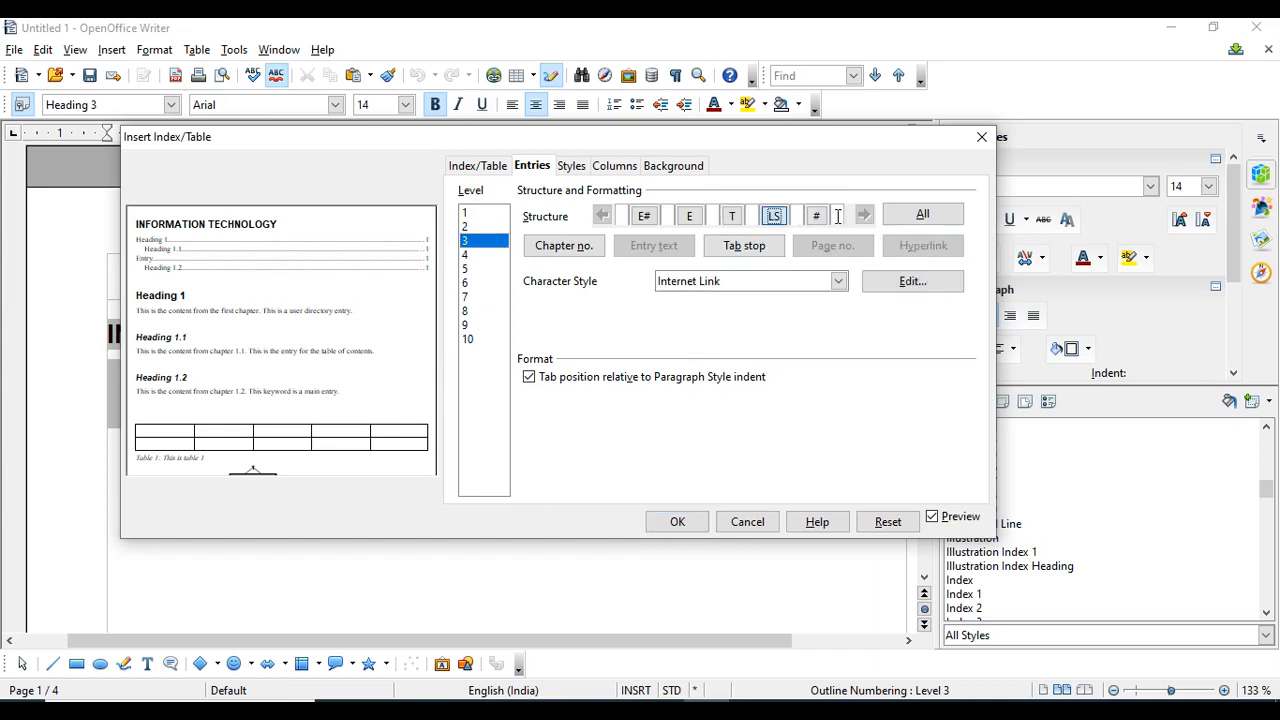
{"action": "left_click", "coordinate": [907, 250]}
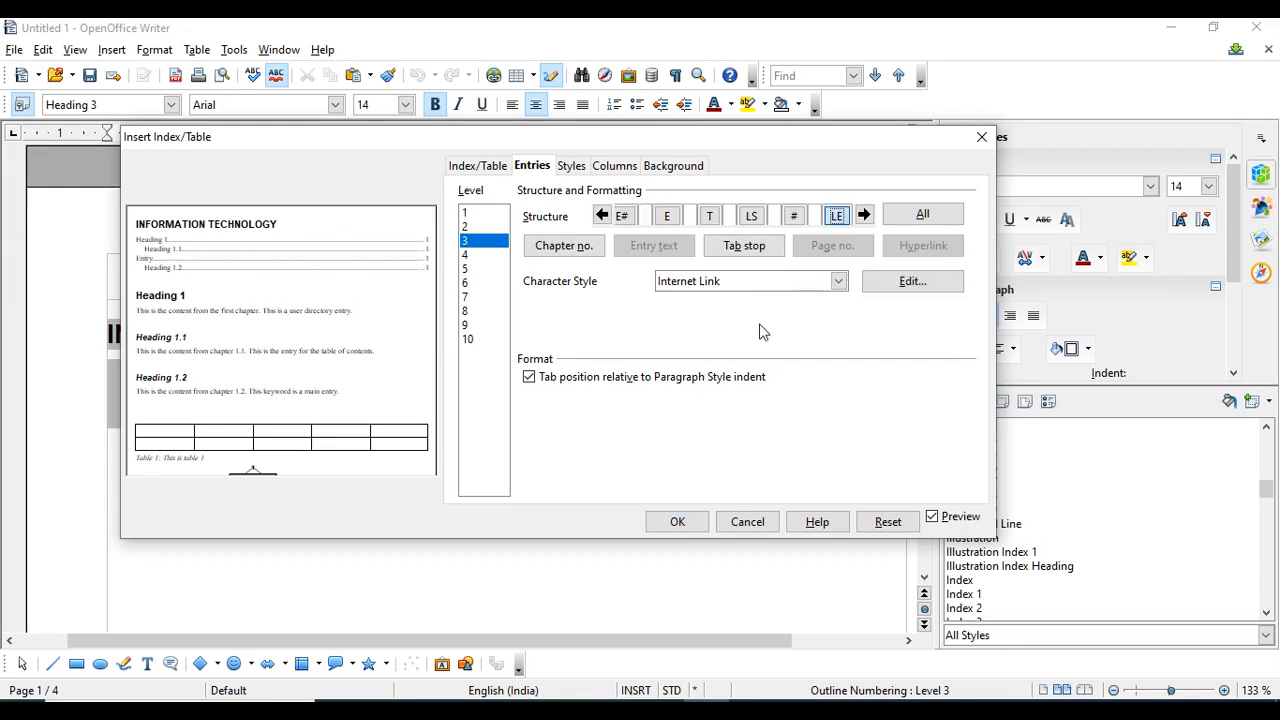
{"action": "left_click", "coordinate": [677, 522]}
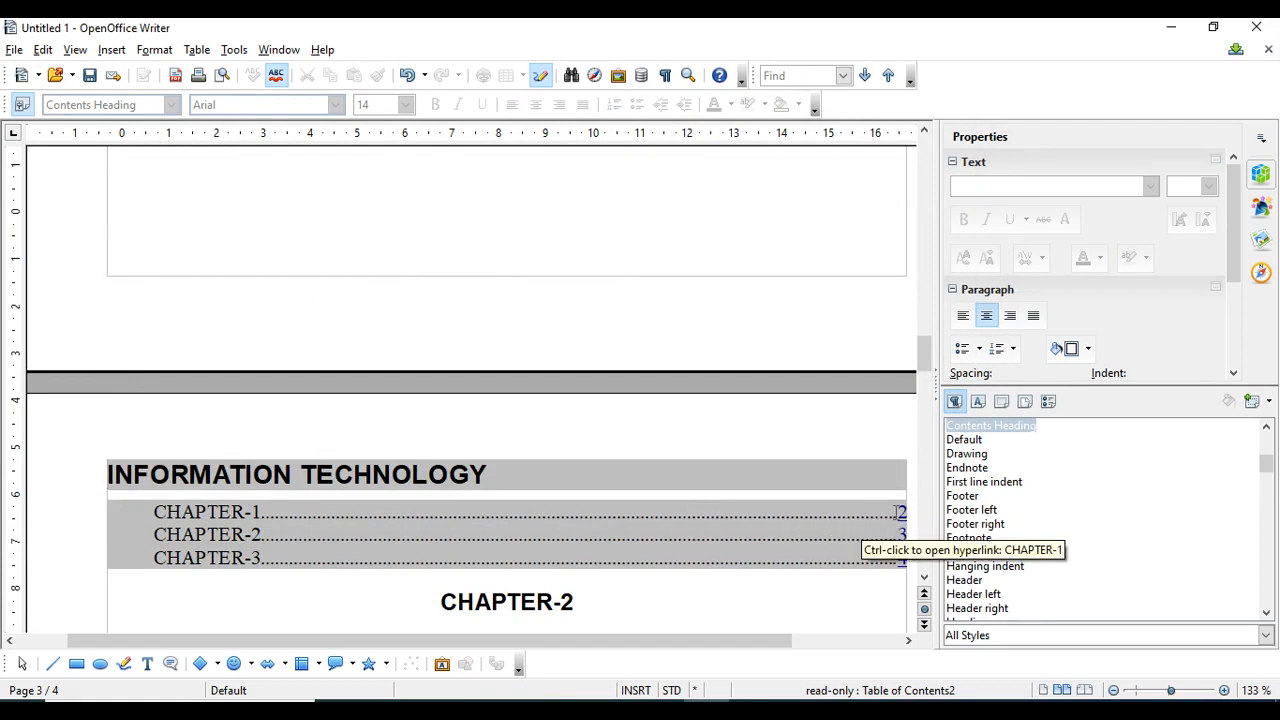
Compare the first table of contents with the one above CHAPTER-2, and follow the latter's page number link for CHAPTER-3.
{"action": "scroll", "coordinate": [843, 534], "scroll_direction": "up", "scroll_amount": 20}
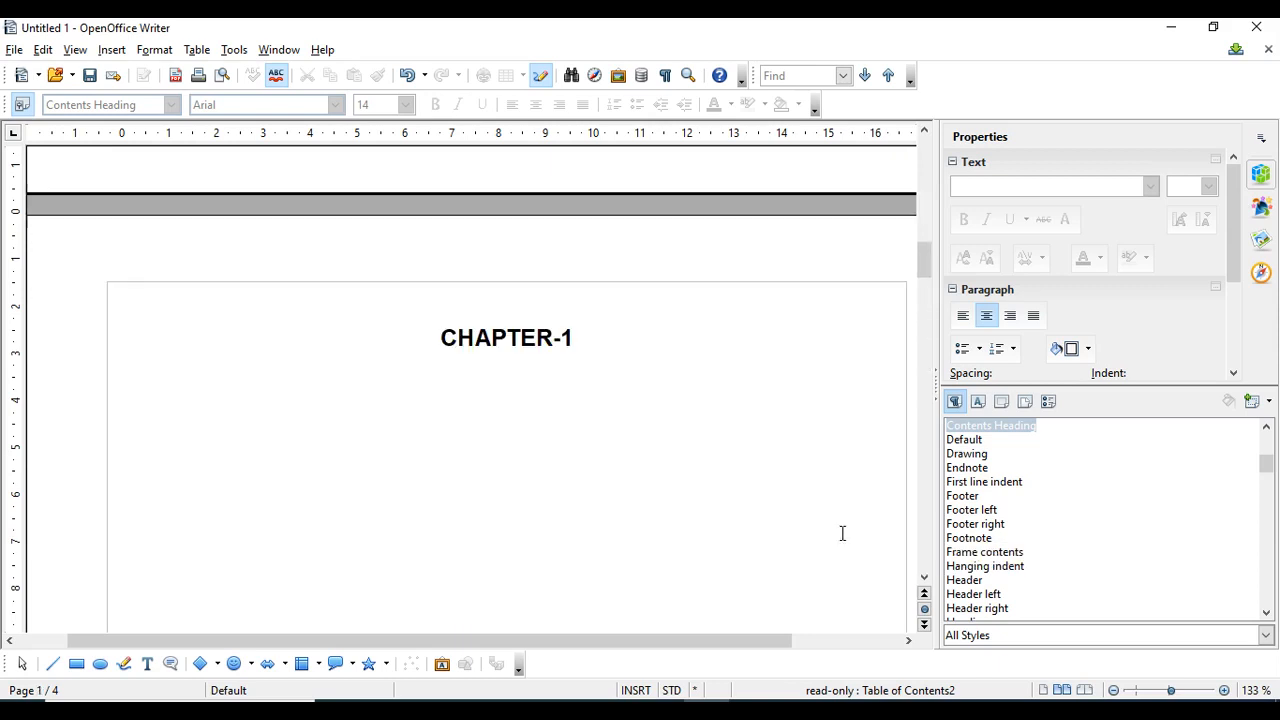
{"action": "scroll", "coordinate": [842, 533], "scroll_direction": "up", "scroll_amount": 10}
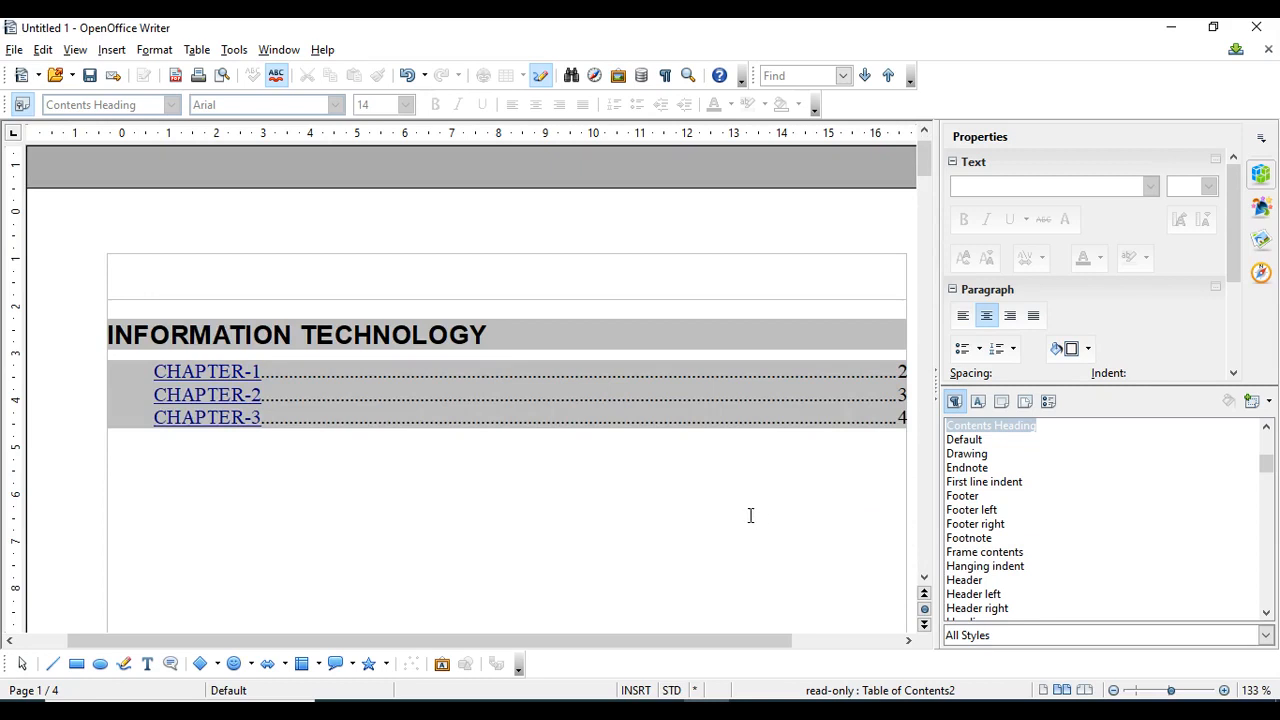
{"action": "scroll", "coordinate": [750, 518], "scroll_direction": "down", "scroll_amount": 10}
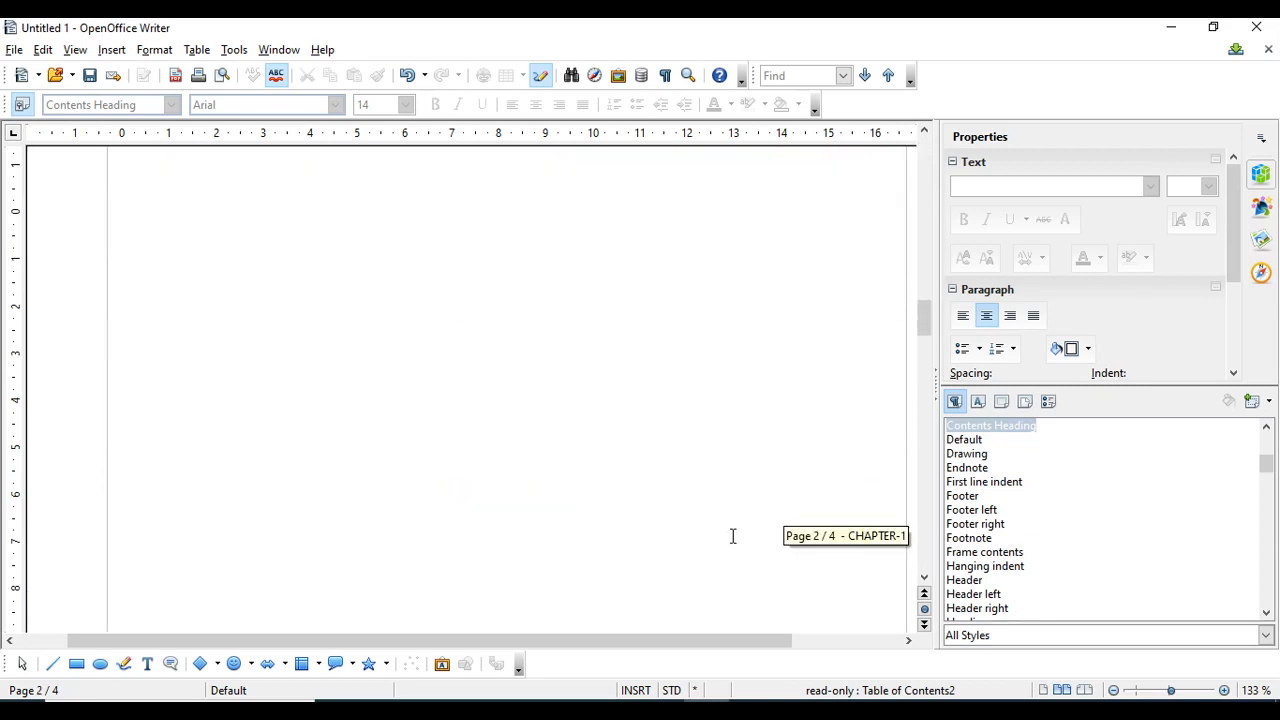
{"action": "scroll", "coordinate": [732, 536], "scroll_direction": "down", "scroll_amount": 5}
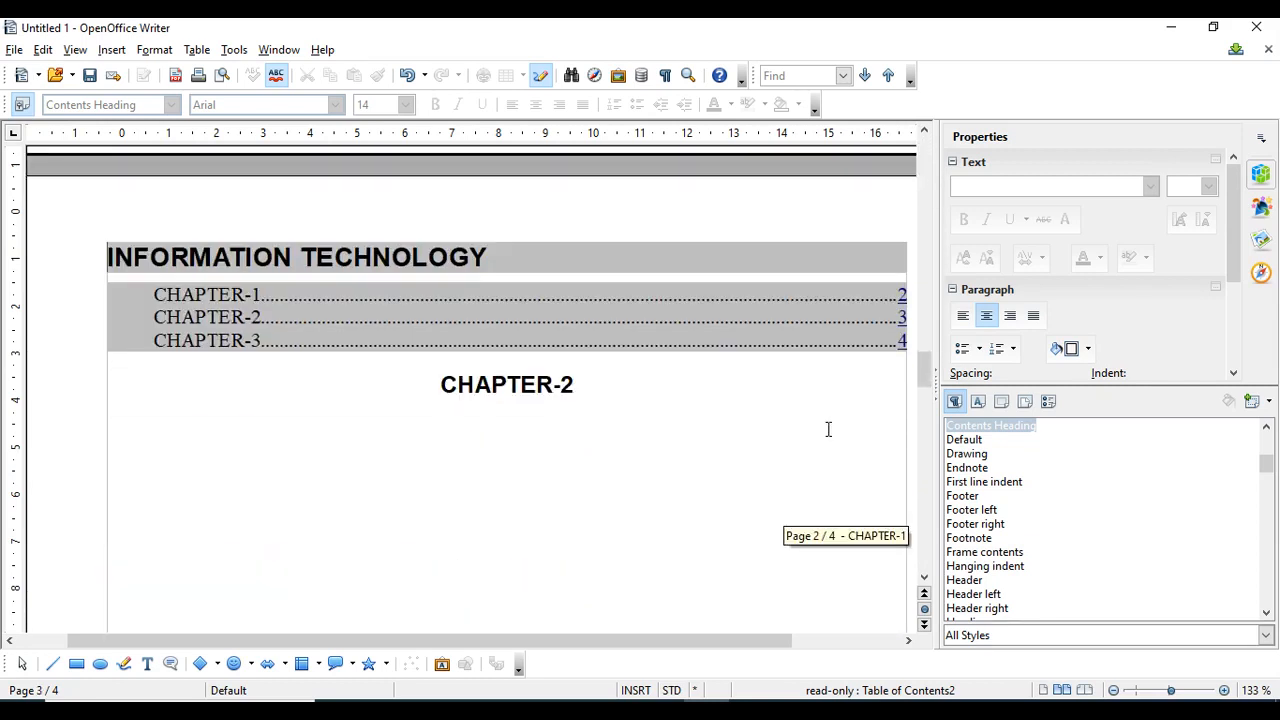
{"action": "left_click", "coordinate": [900, 347], "text": "ctrl"}
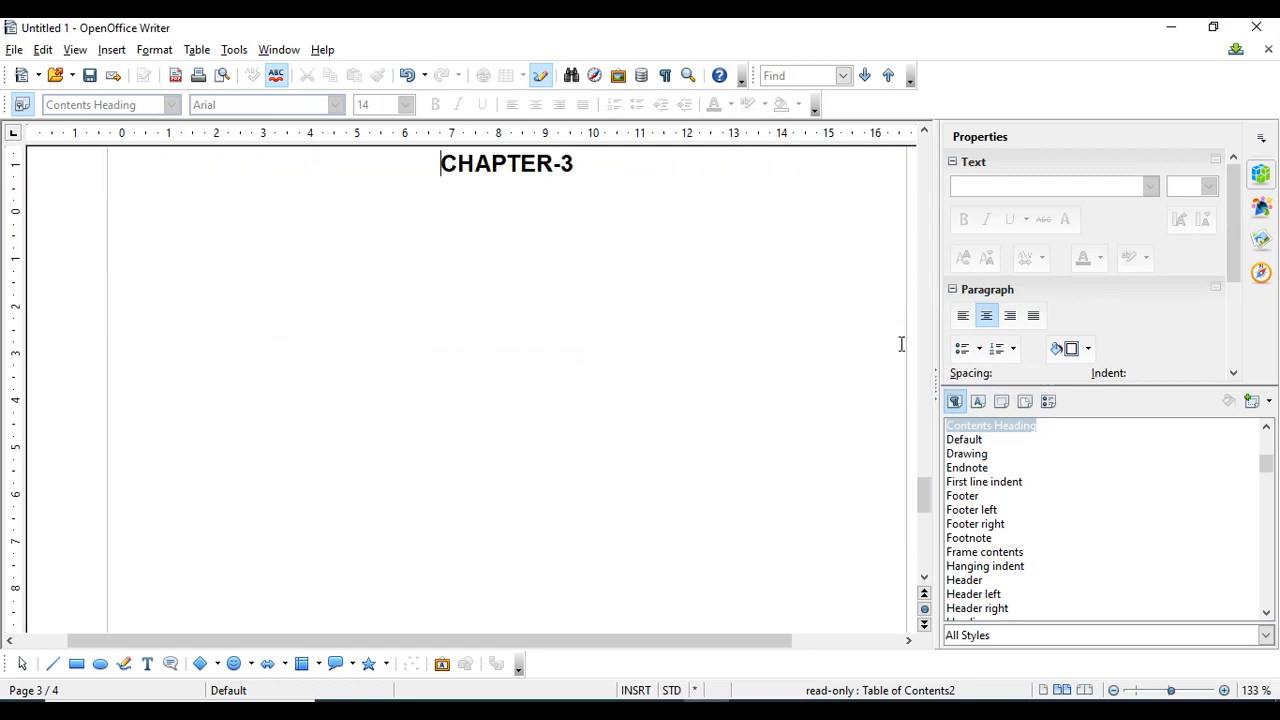
Return to the table of contents above CHAPTER-2 and follow its page number link for CHAPTER-1.
{"action": "scroll", "coordinate": [900, 344], "scroll_direction": "up", "scroll_amount": 2}
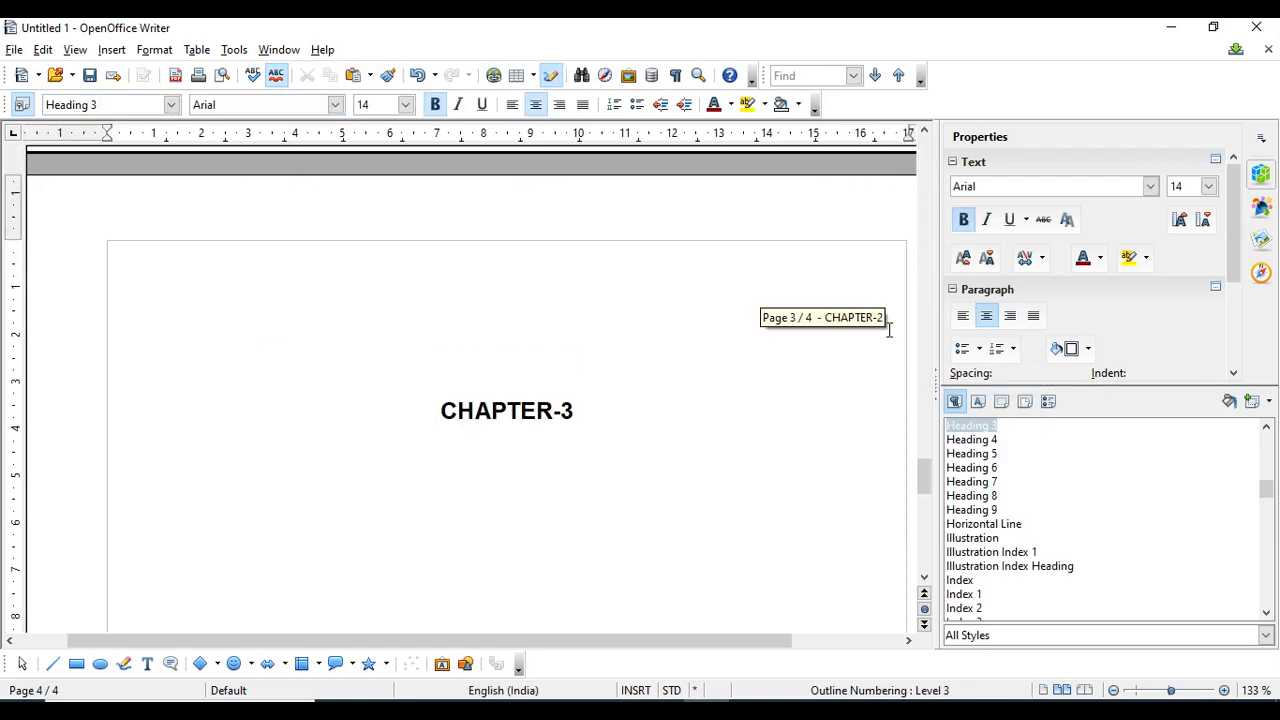
{"action": "scroll", "coordinate": [888, 330], "scroll_direction": "up", "scroll_amount": 5}
{"action": "scroll", "coordinate": [885, 334], "scroll_direction": "down", "scroll_amount": 5}
{"action": "scroll", "coordinate": [869, 354], "scroll_direction": "down", "scroll_amount": 5}
{"action": "scroll", "coordinate": [851, 380], "scroll_direction": "up", "scroll_amount": 10}
{"action": "scroll", "coordinate": [853, 381], "scroll_direction": "down", "scroll_amount": 10}
{"action": "scroll", "coordinate": [853, 381], "scroll_direction": "up", "scroll_amount": 5}
{"action": "scroll", "coordinate": [853, 381], "scroll_direction": "up", "scroll_amount": 15}
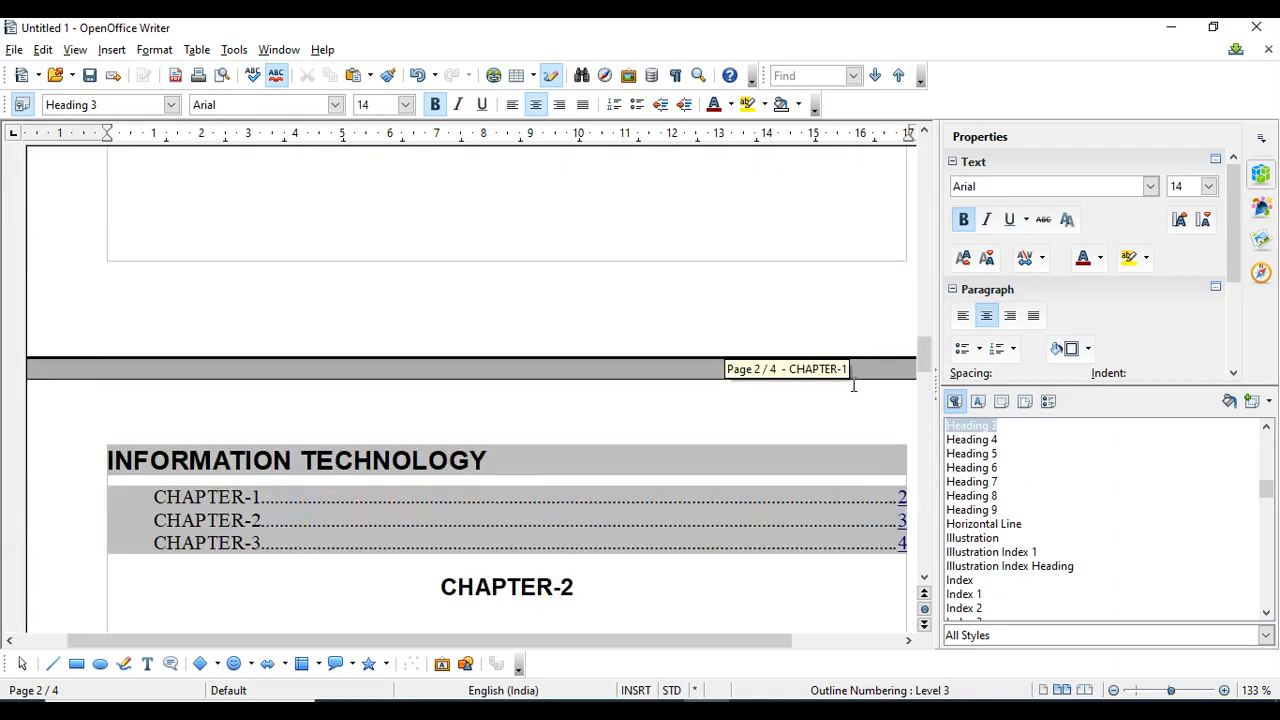
{"action": "left_click", "coordinate": [902, 499], "text": "ctrl"}
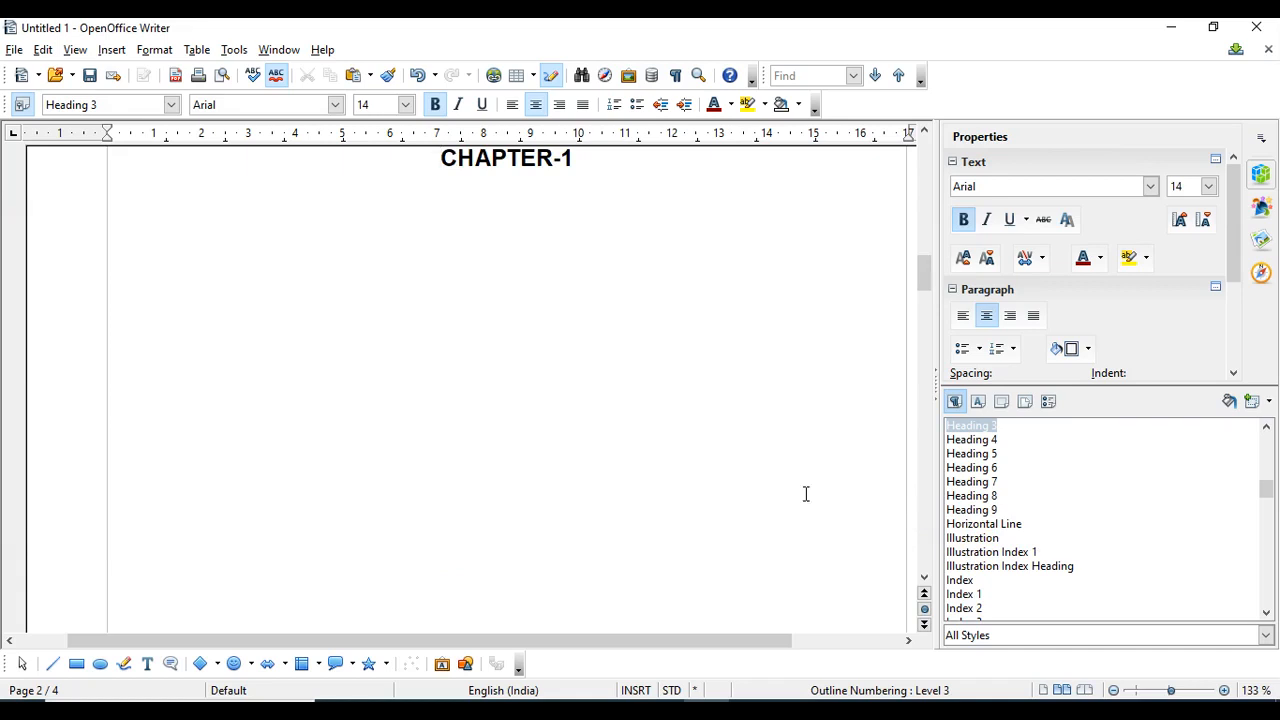
{"action": "scroll", "coordinate": [806, 494], "scroll_direction": "up", "scroll_amount": 1}
{"action": "scroll", "coordinate": [806, 493], "scroll_direction": "up", "scroll_amount": 2}
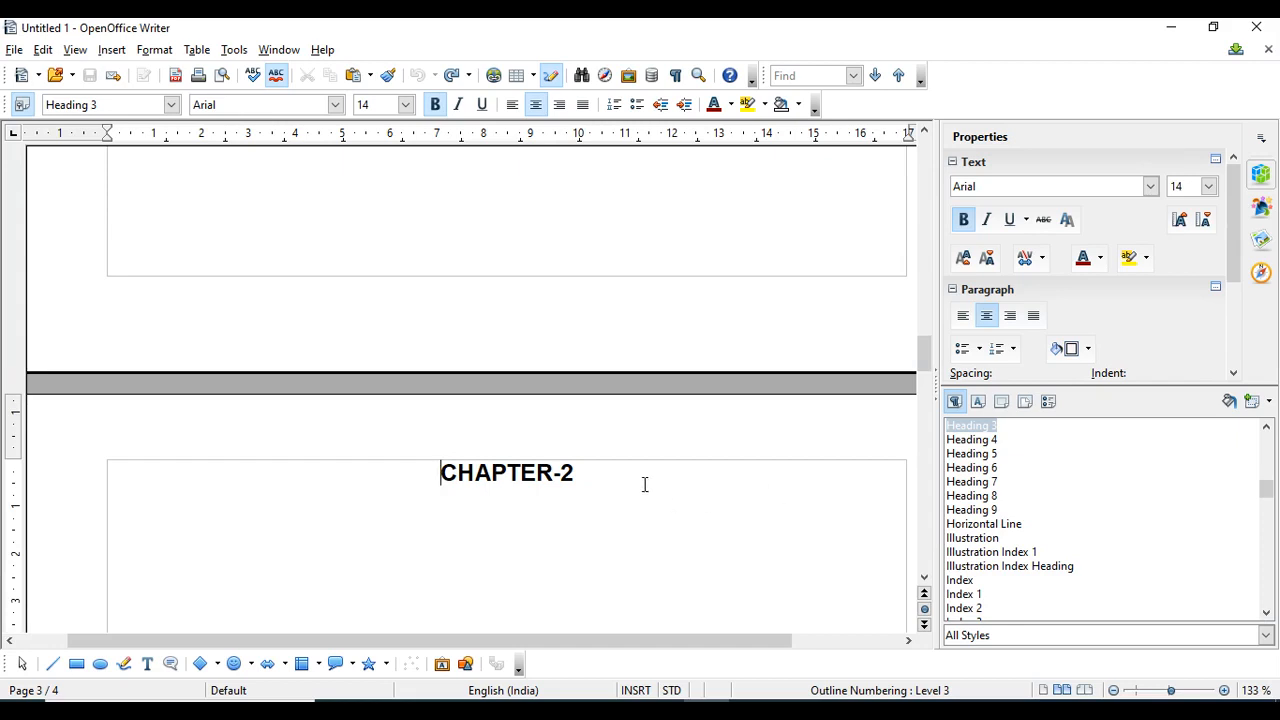
Open the entry settings for a new table of contents, select the level 3 chapter number element and move the dialog clear of the links.
{"action": "scroll", "coordinate": [640, 475], "scroll_direction": "up", "scroll_amount": 15}
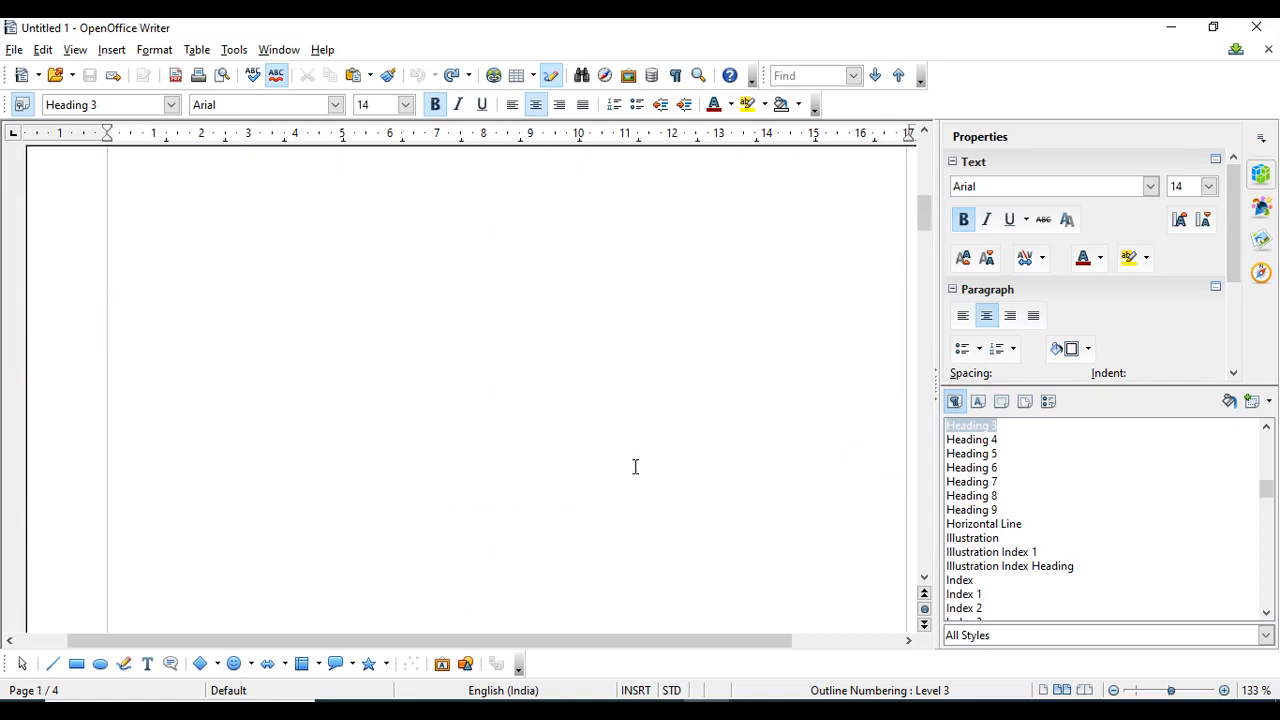
{"action": "scroll", "coordinate": [635, 466], "scroll_direction": "up", "scroll_amount": 4}
{"action": "left_click", "coordinate": [113, 50]}
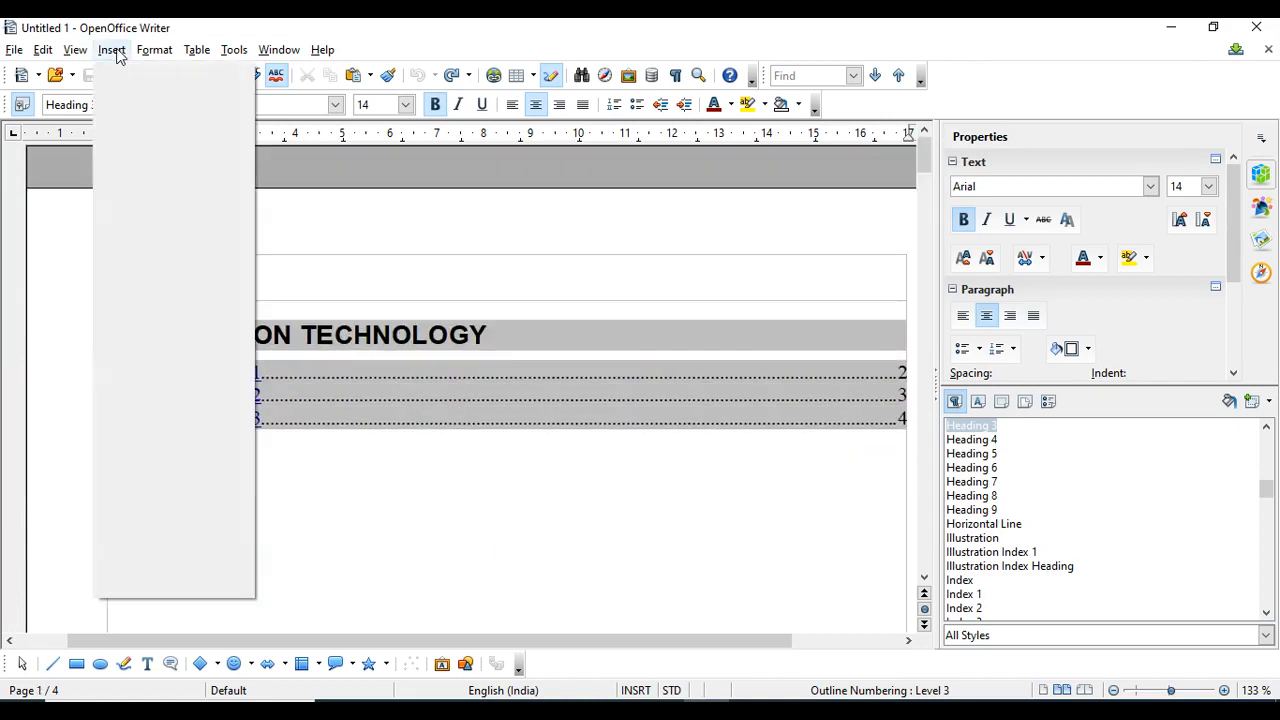
{"action": "mouse_move", "coordinate": [200, 376]}
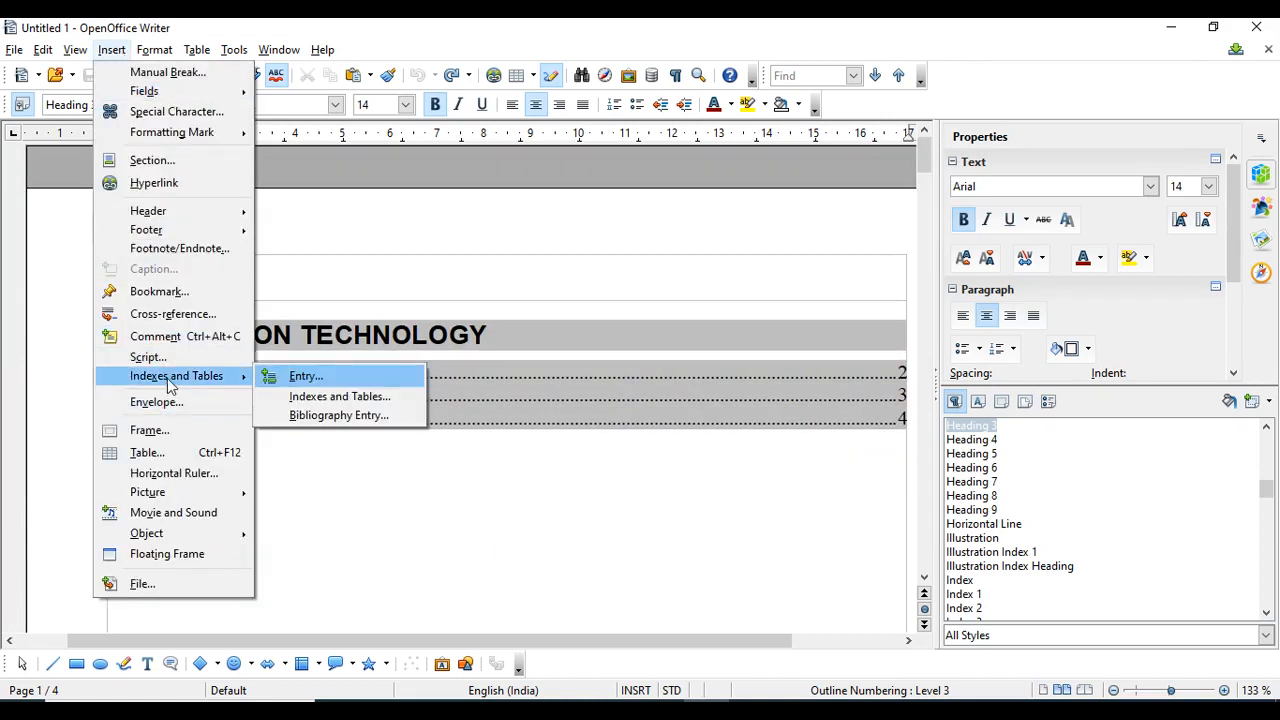
{"action": "left_click", "coordinate": [331, 396]}
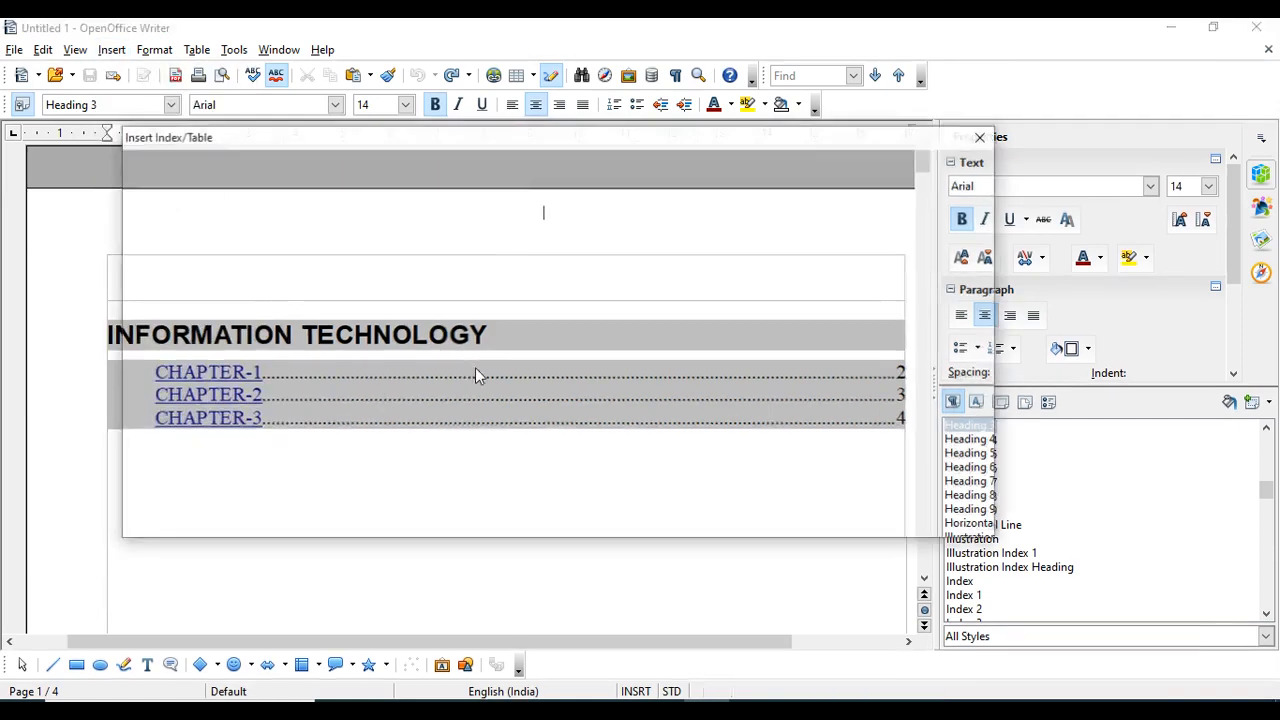
{"action": "left_click", "coordinate": [535, 167]}
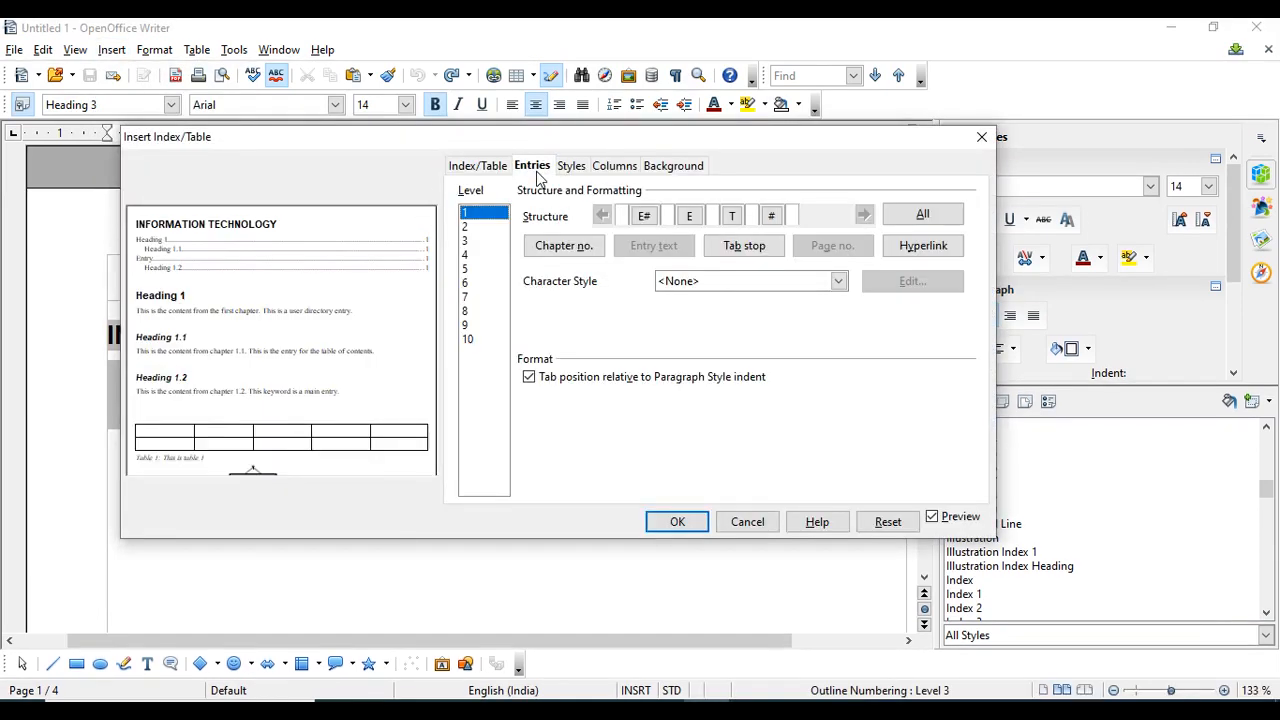
{"action": "left_click", "coordinate": [469, 241]}
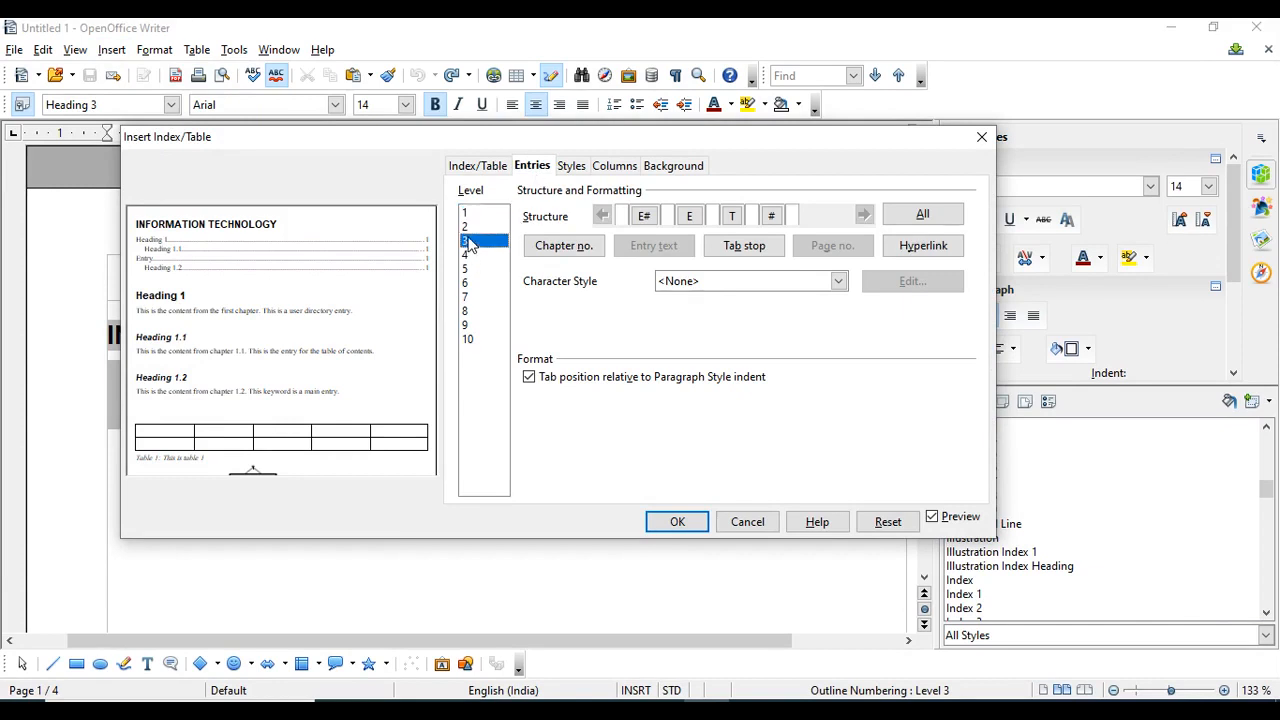
{"action": "left_click", "coordinate": [645, 217]}
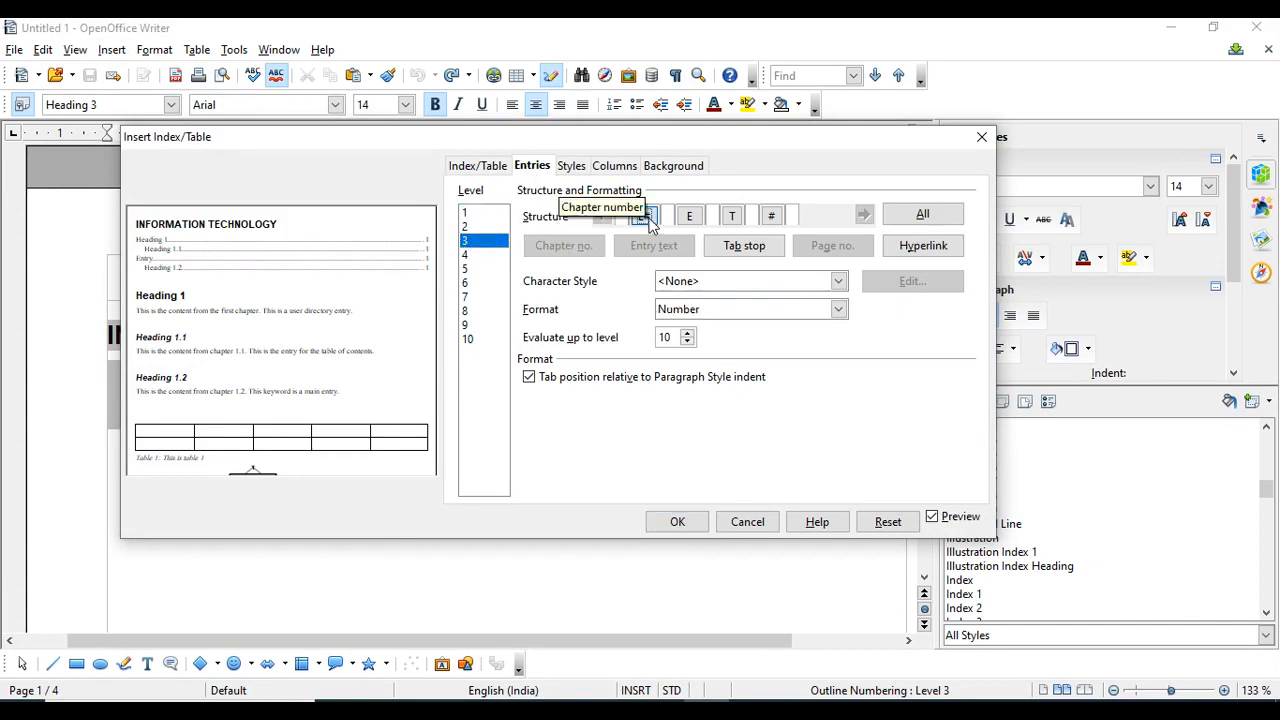
{"action": "left_click_drag", "start_coordinate": [646, 147], "coordinate": [744, 147]}
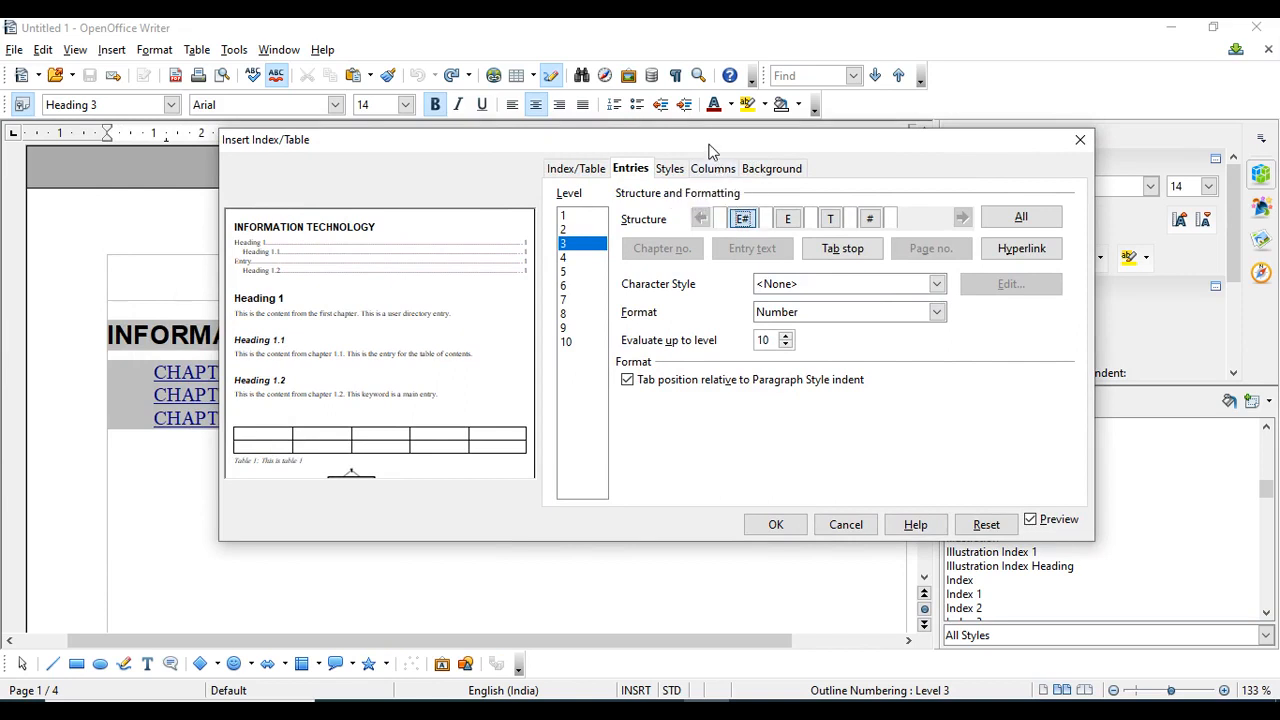
{"action": "left_click_drag", "start_coordinate": [709, 144], "coordinate": [808, 142]}
Set the character style of the level 3 chapter number to Emphasis.
{"action": "left_click", "coordinate": [924, 285]}
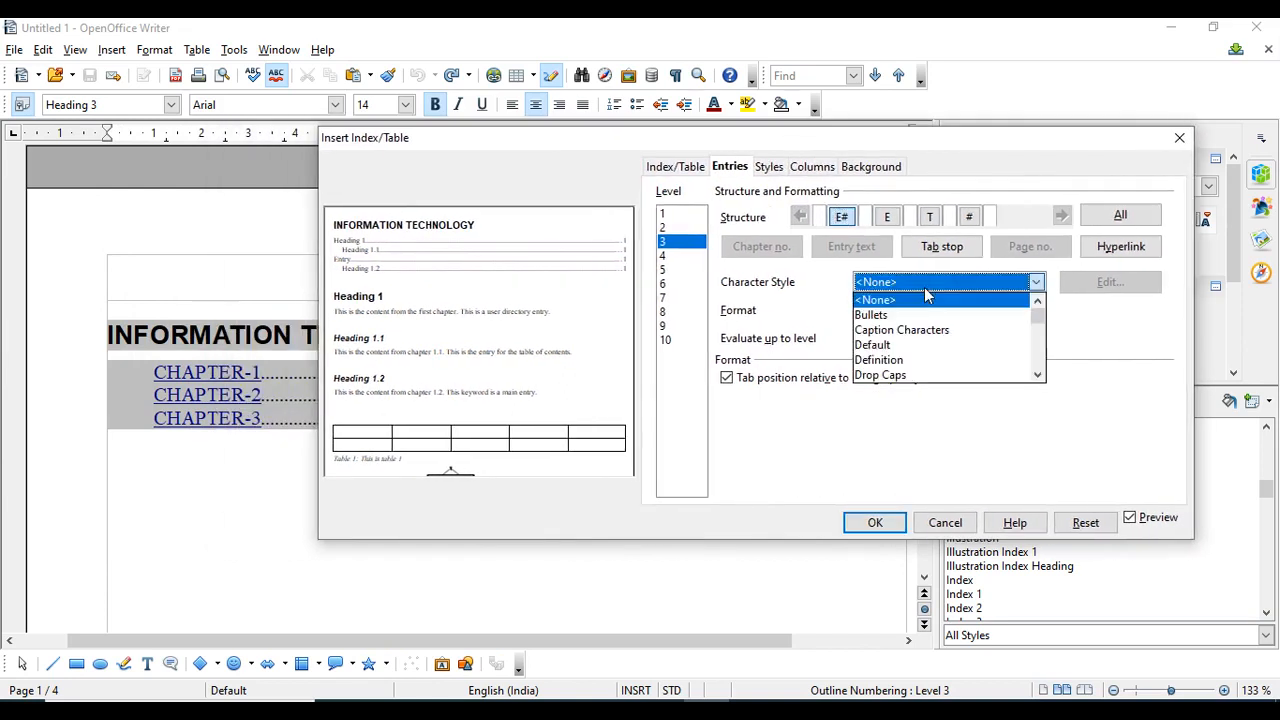
{"action": "scroll", "coordinate": [937, 334], "scroll_direction": "down", "scroll_amount": 1}
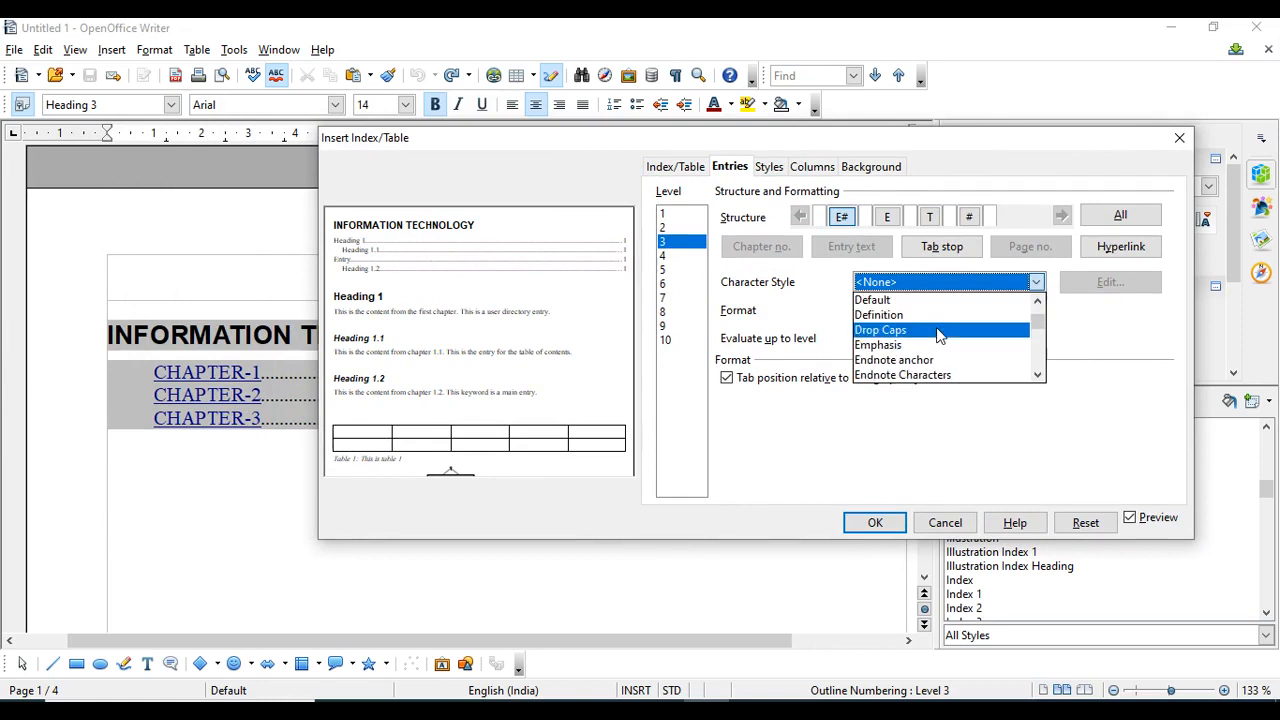
{"action": "left_click", "coordinate": [927, 345]}
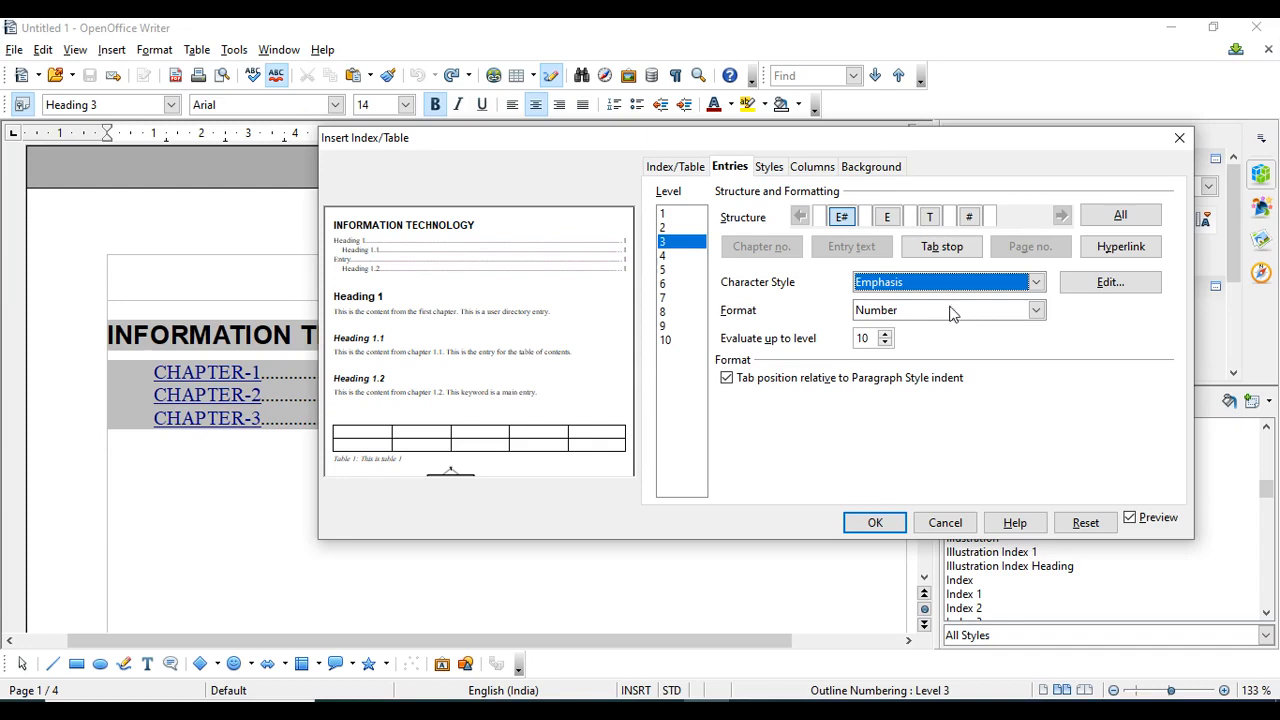
Change the character style of the level 3 chapter number to Definition.
{"action": "left_click", "coordinate": [945, 285]}
{"action": "scroll", "coordinate": [945, 316], "scroll_direction": "up", "scroll_amount": 1}
{"action": "scroll", "coordinate": [944, 316], "scroll_direction": "up", "scroll_amount": 1}
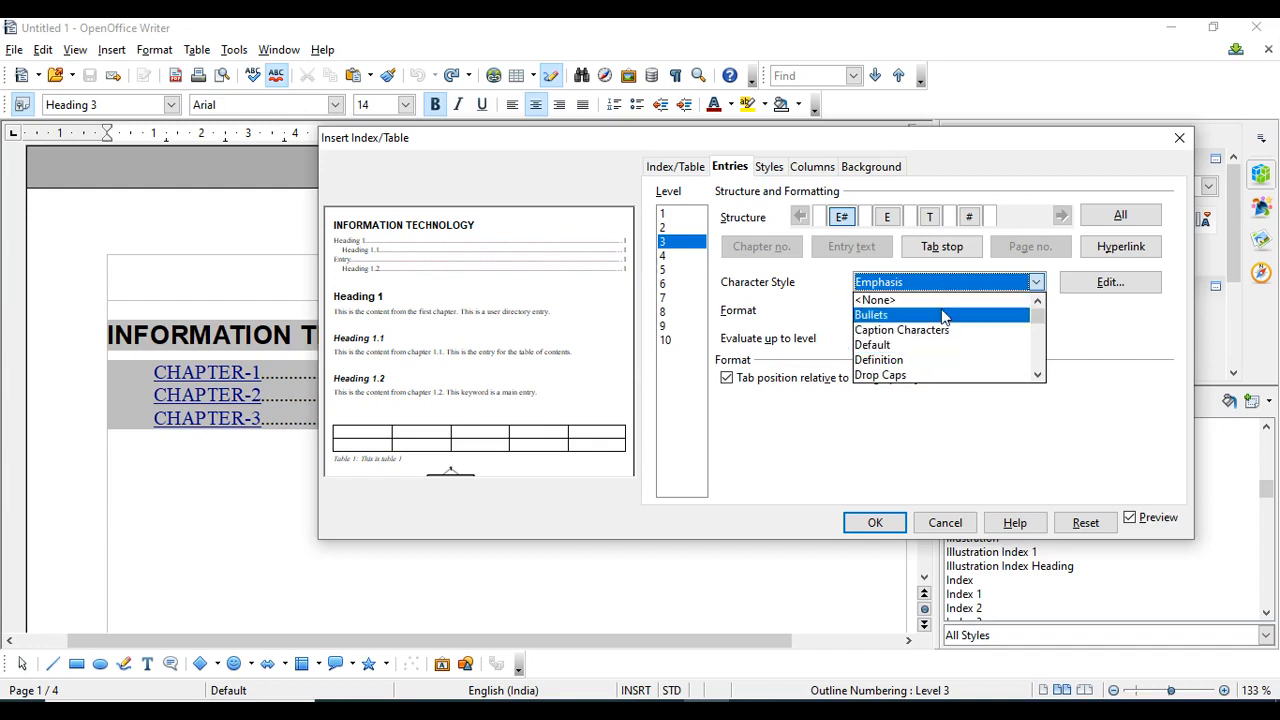
{"action": "left_click", "coordinate": [918, 362]}
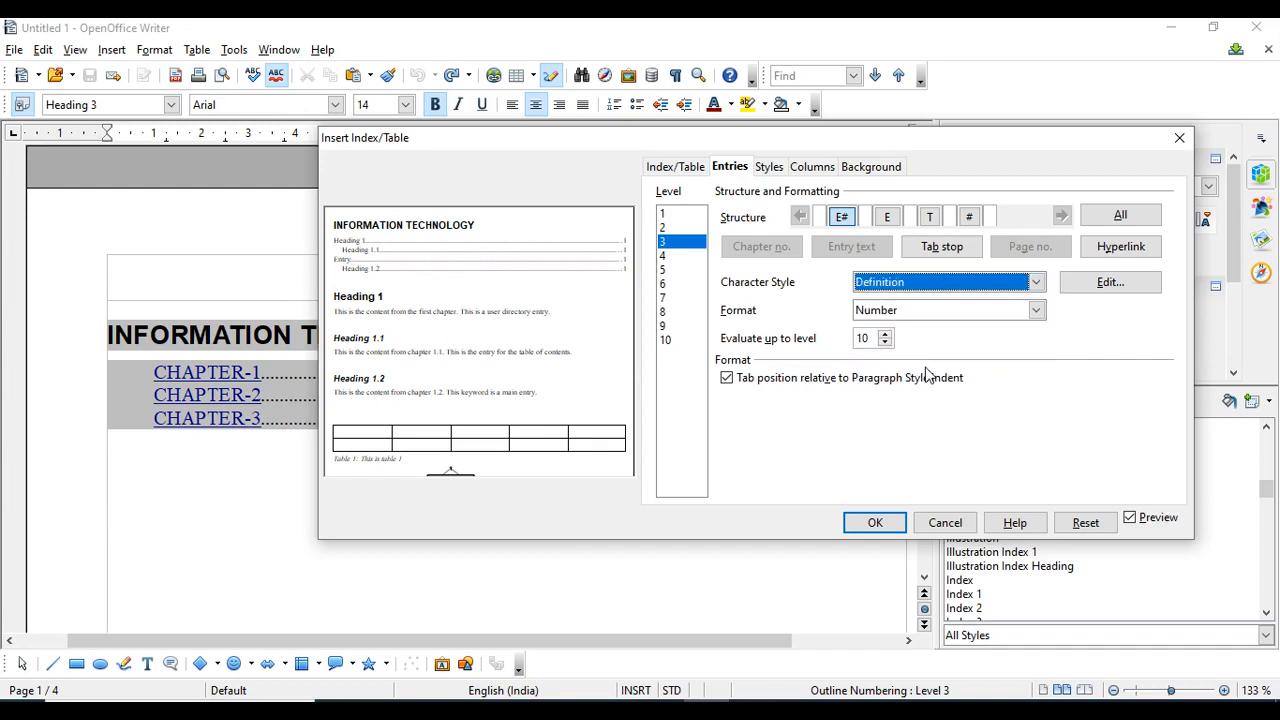
Insert the new table of contents with the chosen entry settings and return to the original table at the document's start.
{"action": "left_click", "coordinate": [875, 521]}
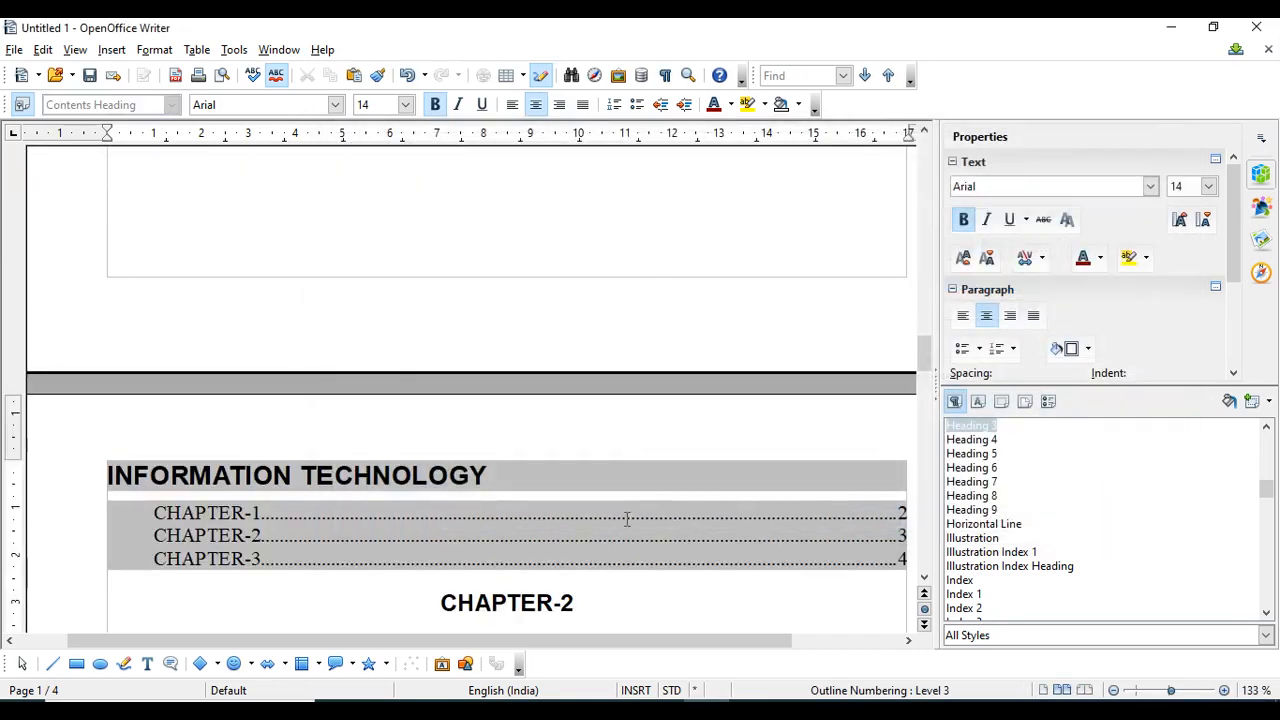
{"action": "scroll", "coordinate": [628, 519], "scroll_direction": "up", "scroll_amount": 2}
{"action": "scroll", "coordinate": [640, 506], "scroll_direction": "up", "scroll_amount": 5}
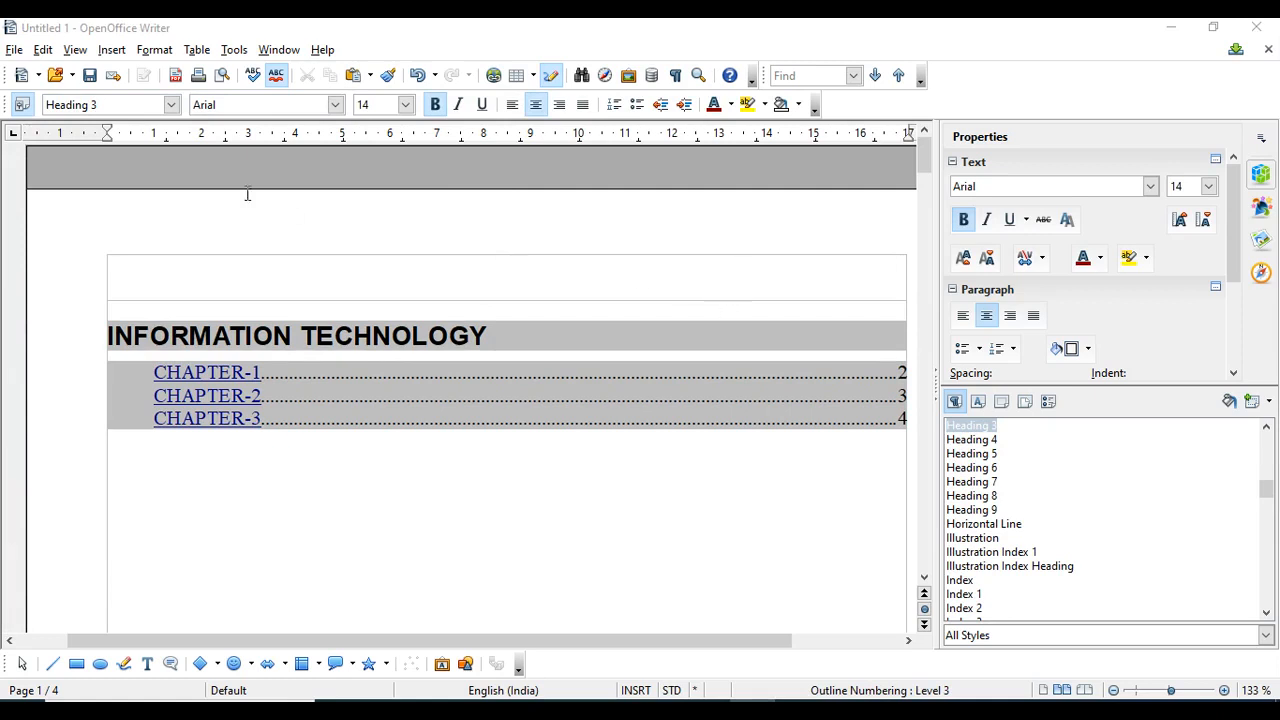
Assign the Contents 5 paragraph style to level 3 of a new INFORMATION TECHNOLOGY table of contents.
{"action": "left_click", "coordinate": [111, 50]}
{"action": "left_click", "coordinate": [122, 52]}
{"action": "left_click", "coordinate": [121, 50]}
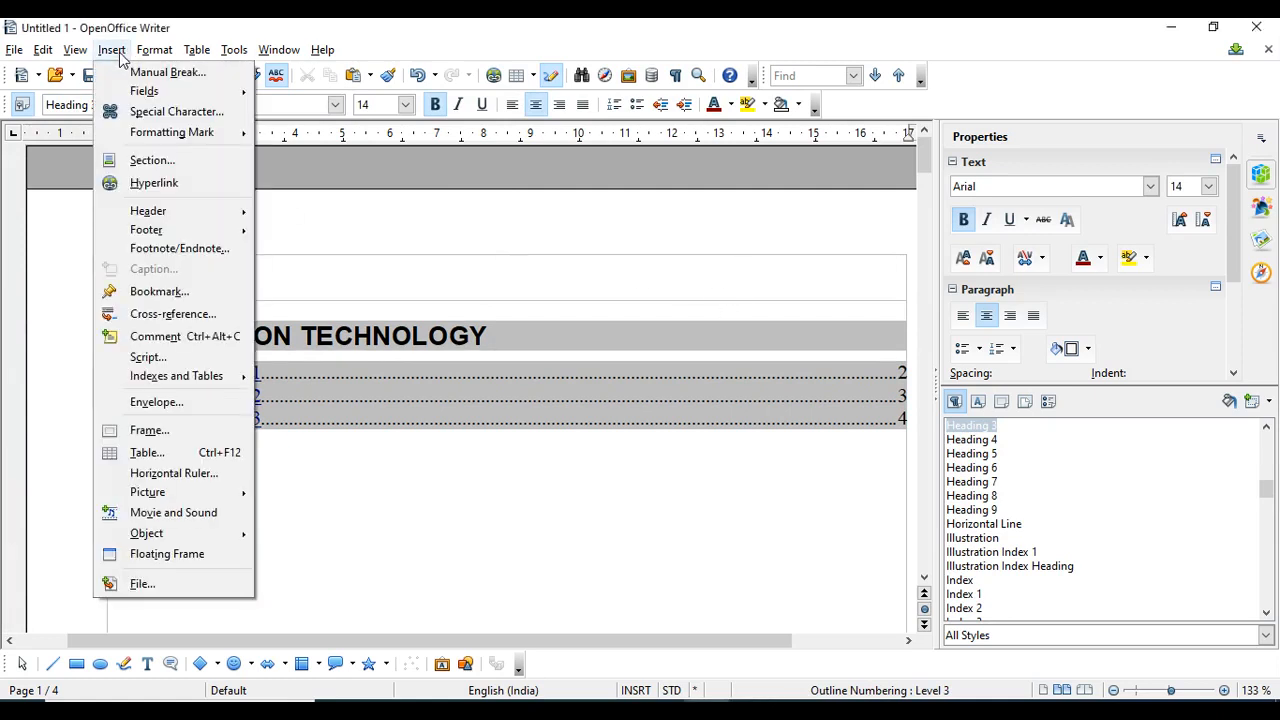
{"action": "mouse_move", "coordinate": [254, 378]}
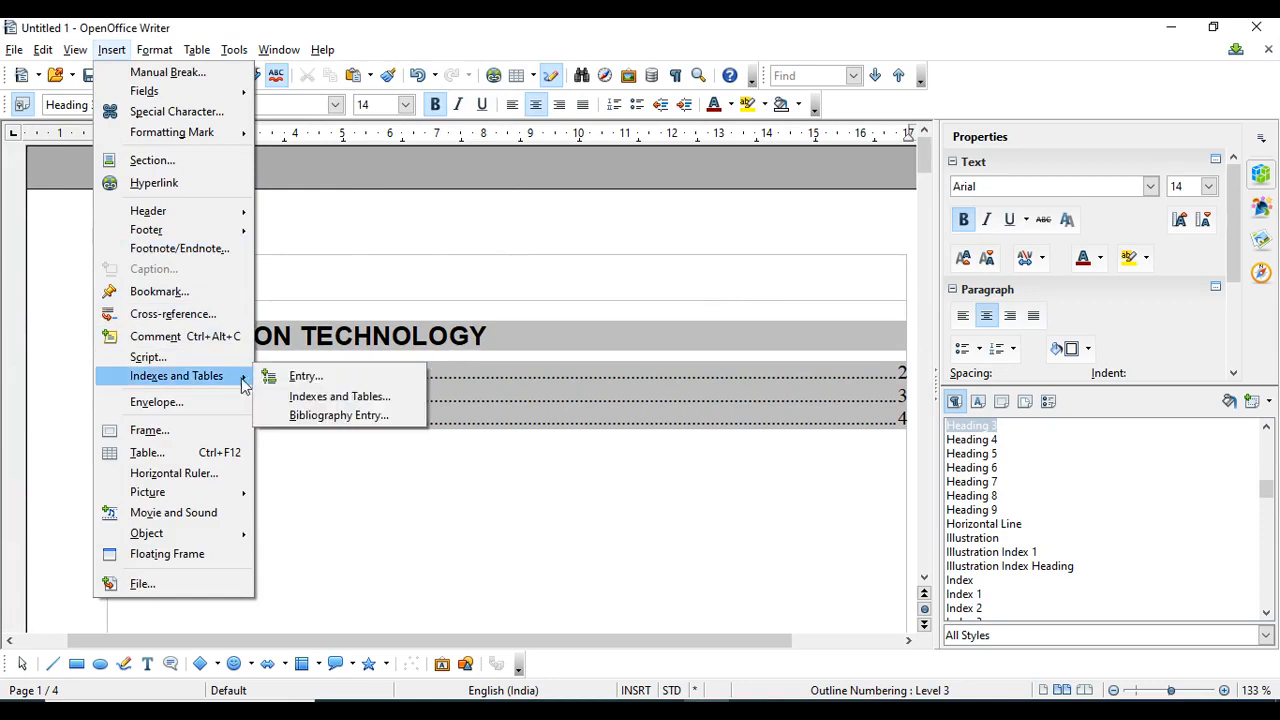
{"action": "left_click", "coordinate": [316, 393]}
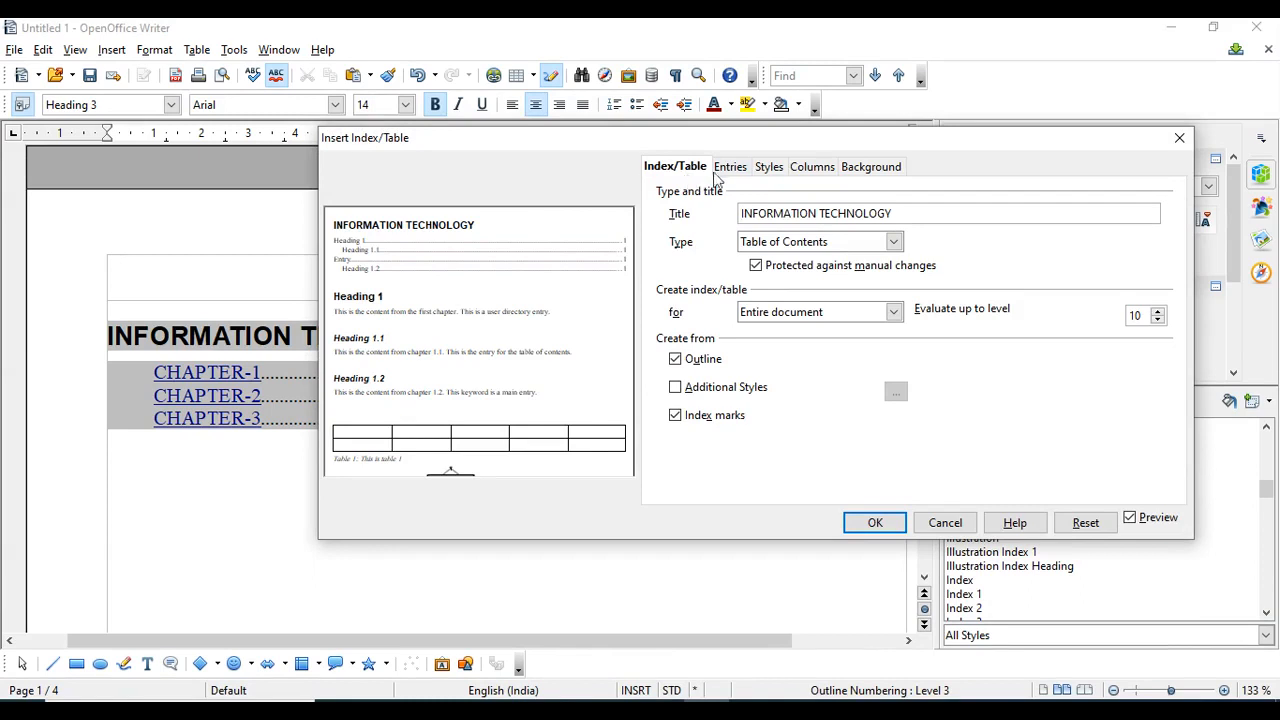
{"action": "left_click", "coordinate": [728, 170]}
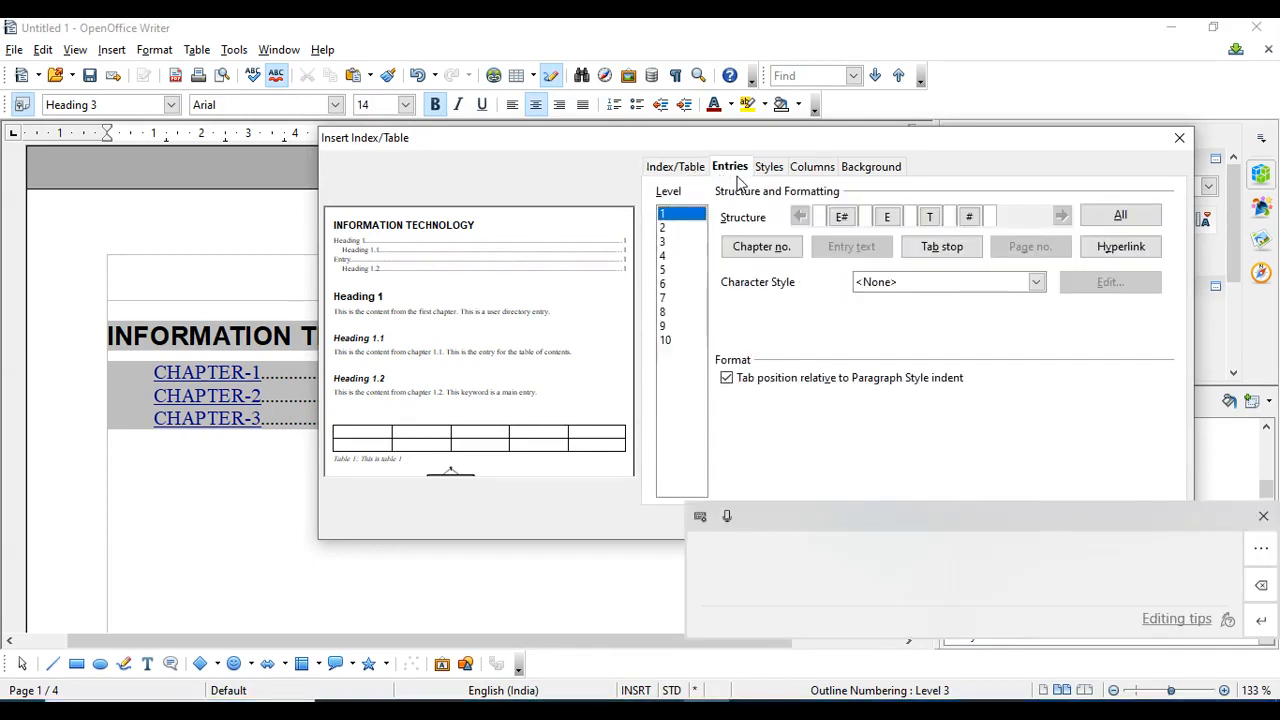
{"action": "left_click", "coordinate": [768, 170]}
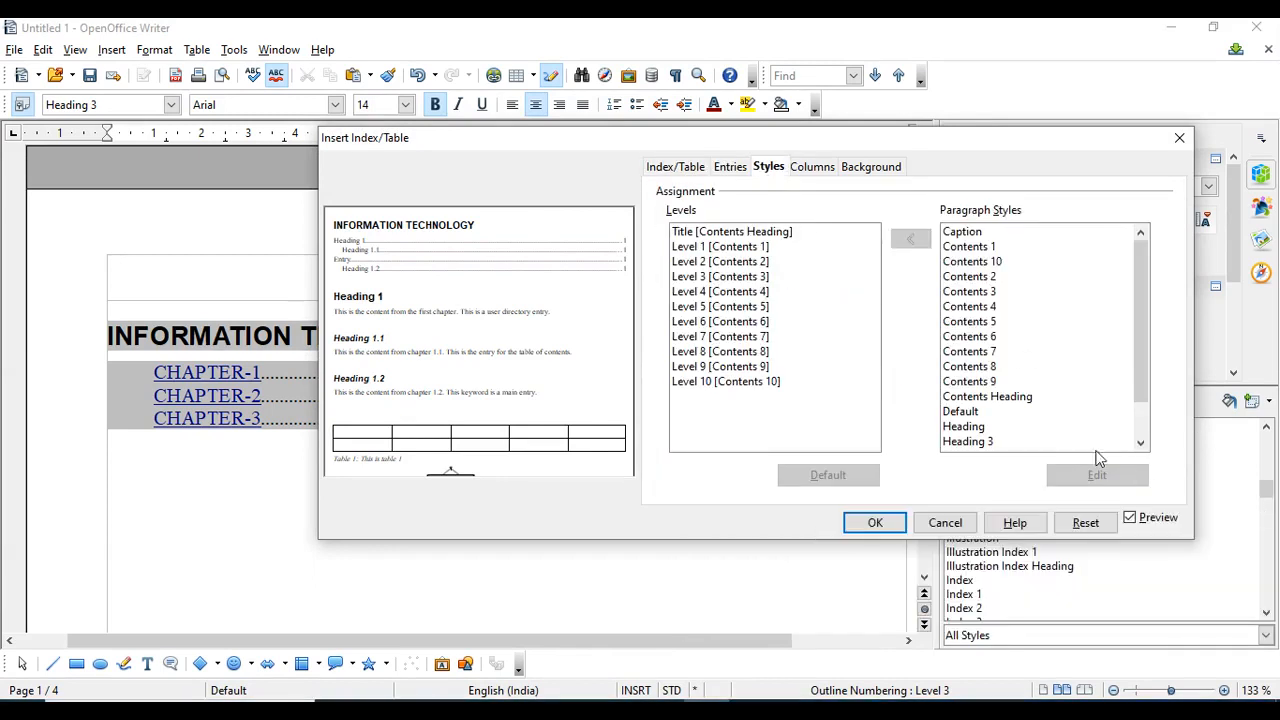
{"action": "left_click_drag", "start_coordinate": [812, 137], "coordinate": [710, 154]}
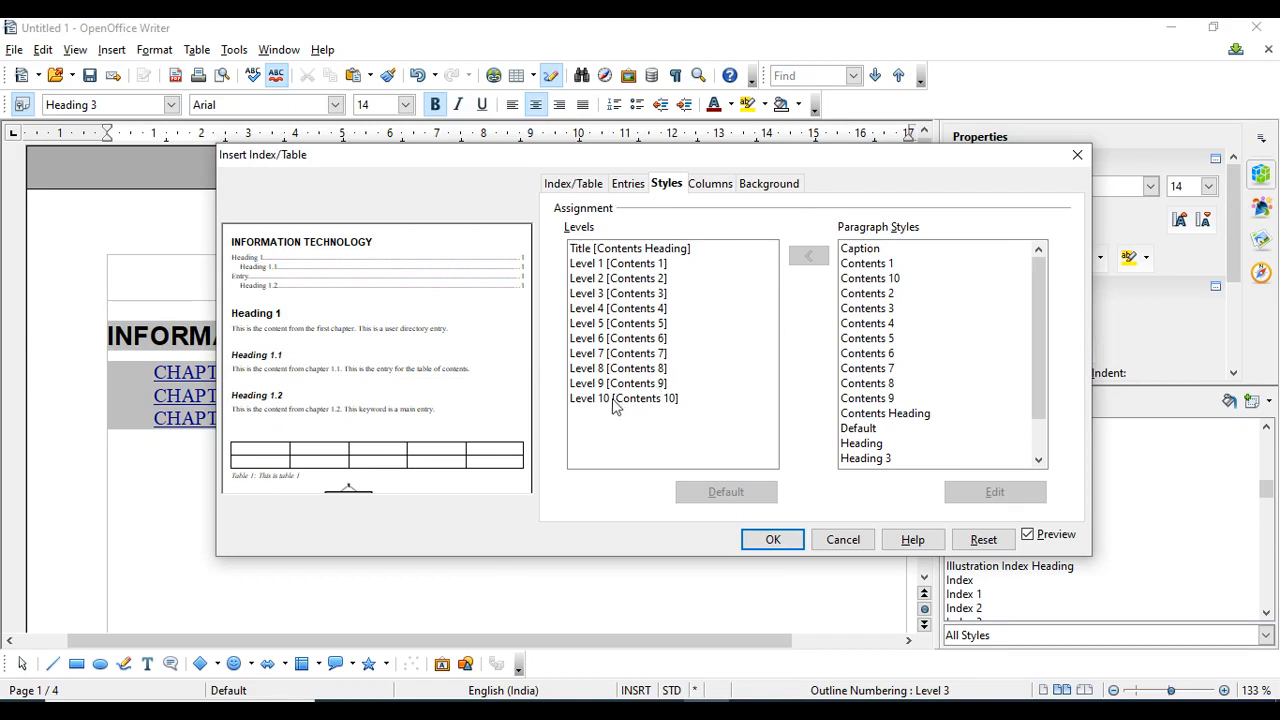
{"action": "left_click", "coordinate": [628, 296]}
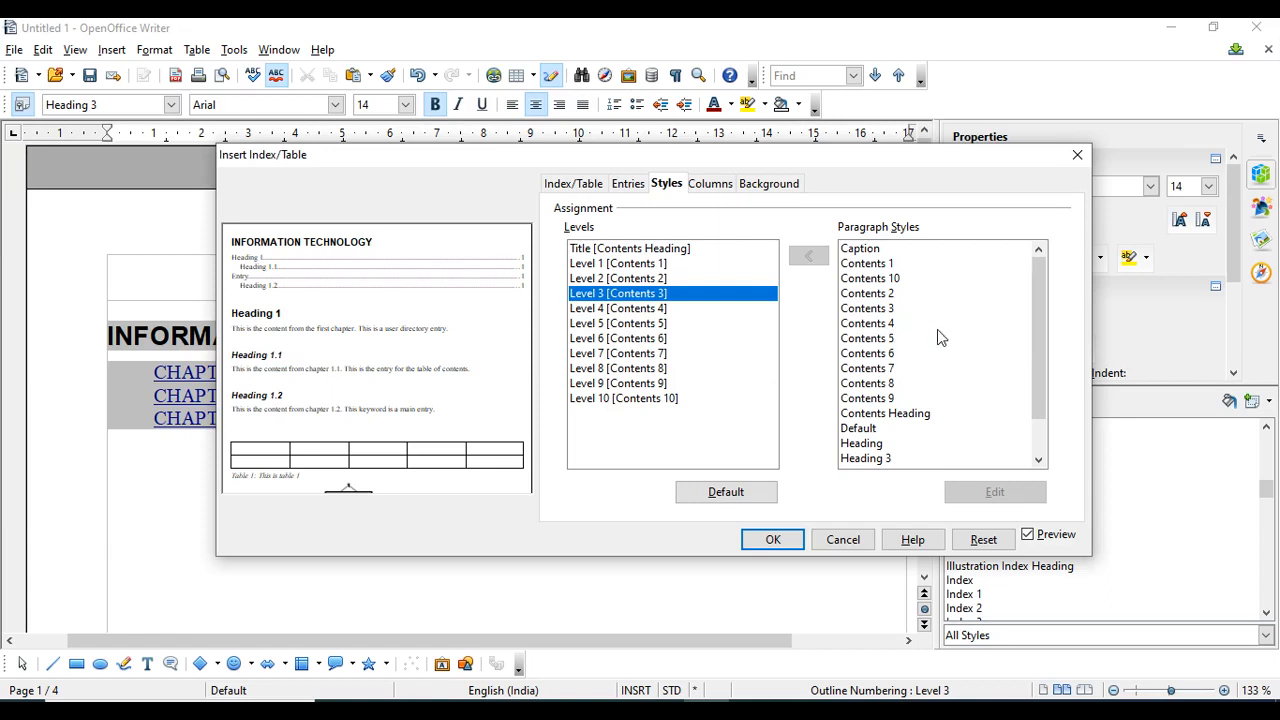
{"action": "left_click_drag", "start_coordinate": [1039, 356], "coordinate": [1032, 294]}
{"action": "left_click", "coordinate": [890, 341]}
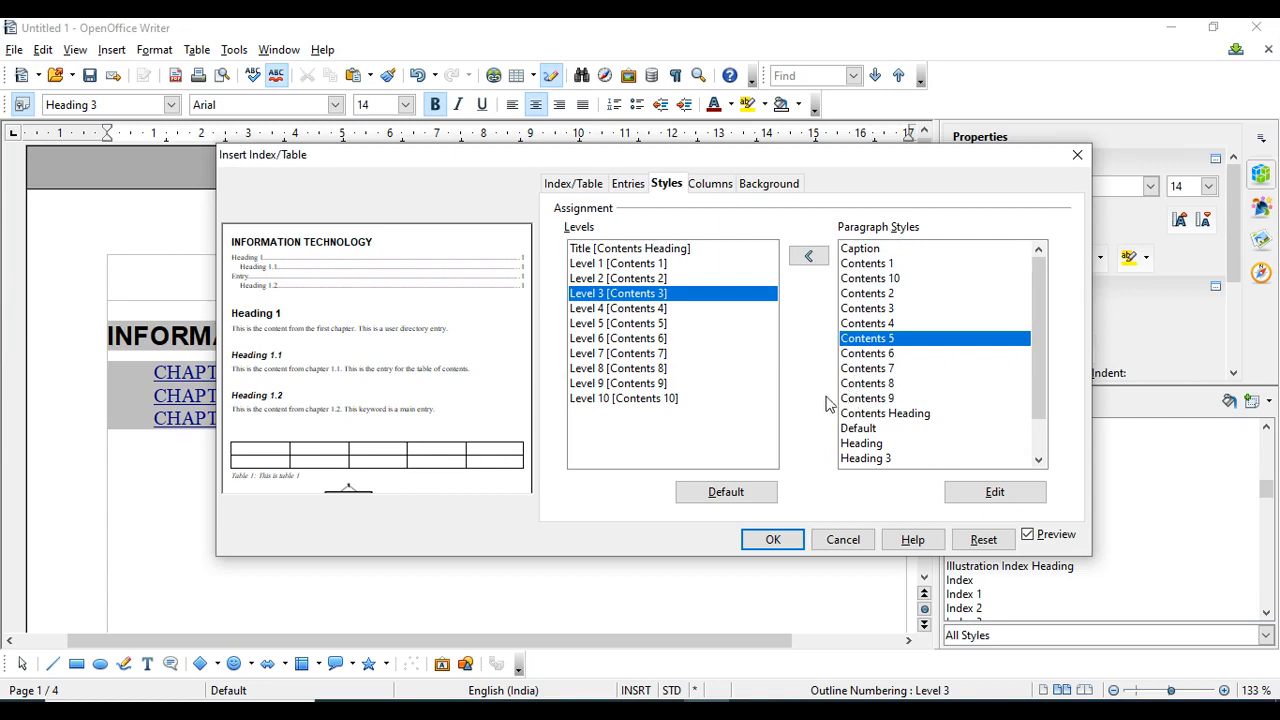
{"action": "left_click", "coordinate": [807, 258]}
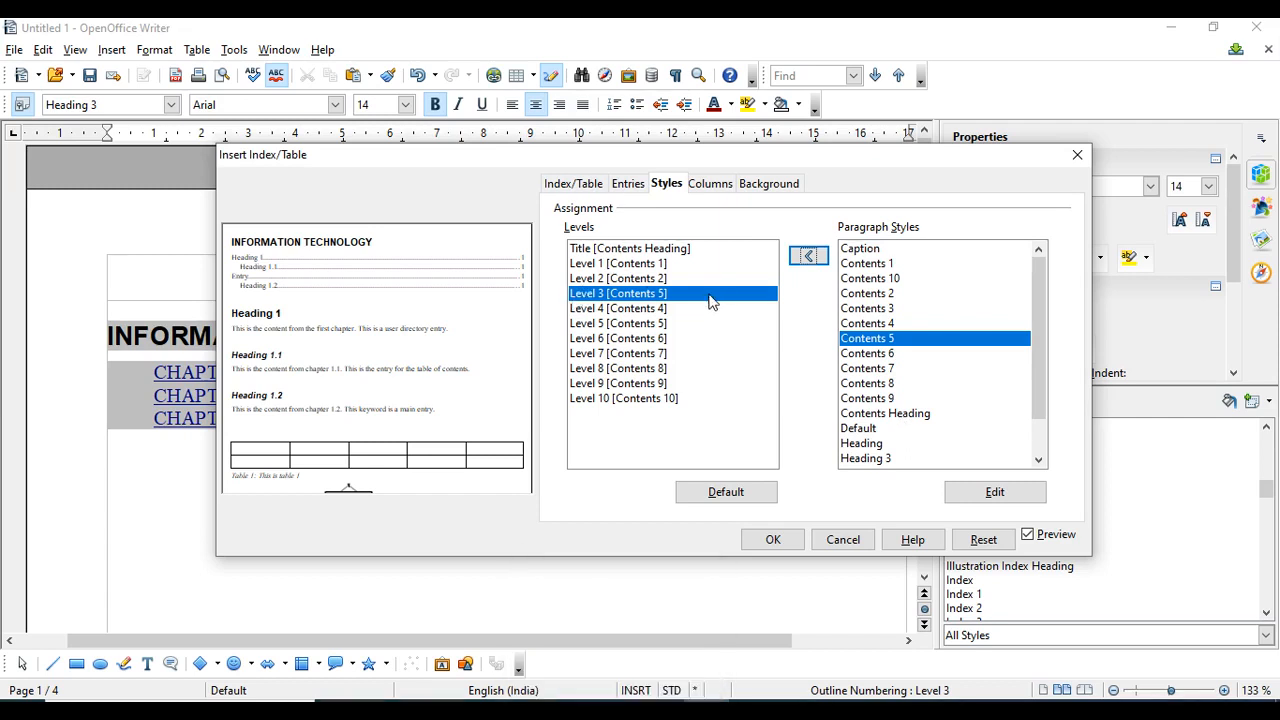
Assign Contents 5 to the table's title as well and insert the table of contents.
{"action": "left_click", "coordinate": [642, 250]}
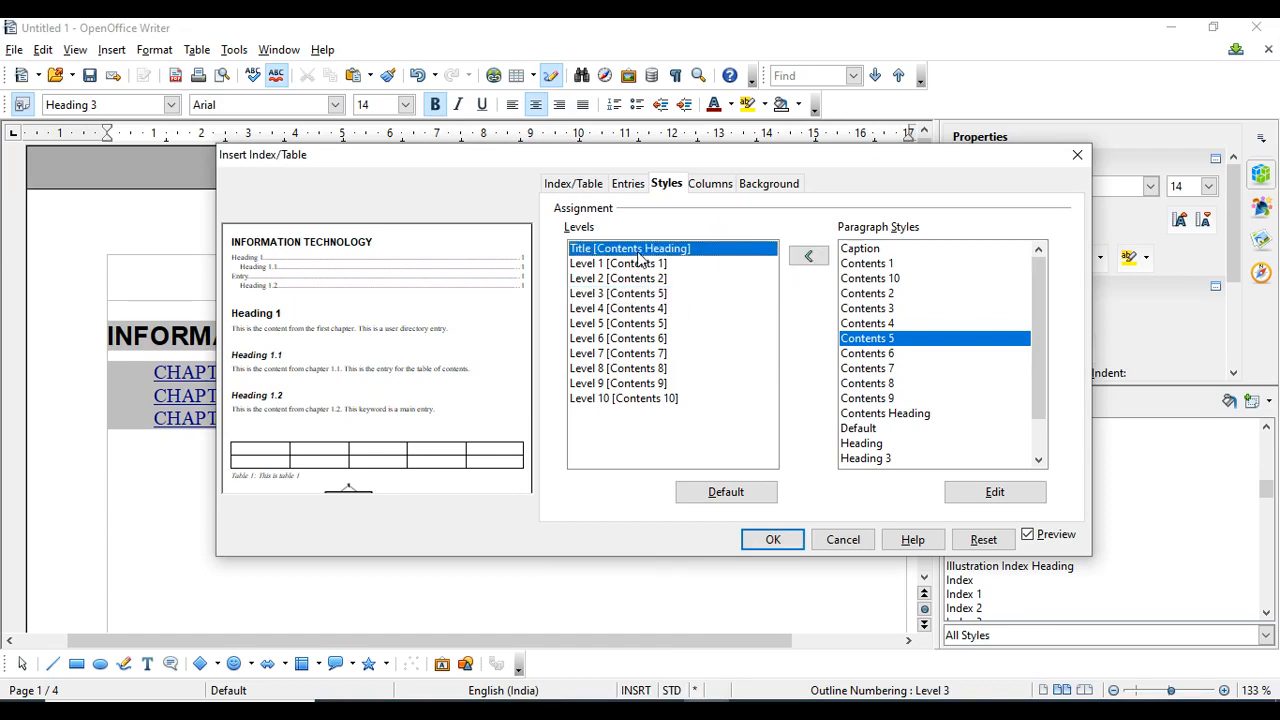
{"action": "left_click", "coordinate": [808, 257]}
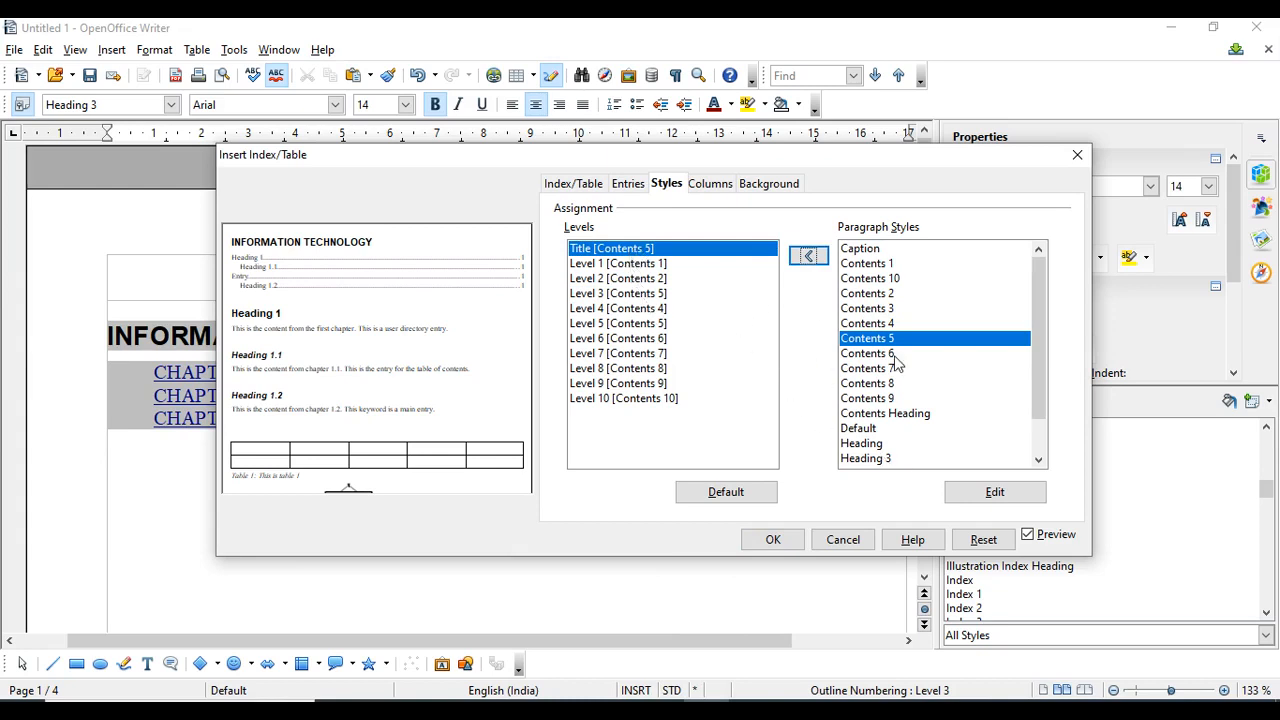
{"action": "left_click", "coordinate": [779, 541]}
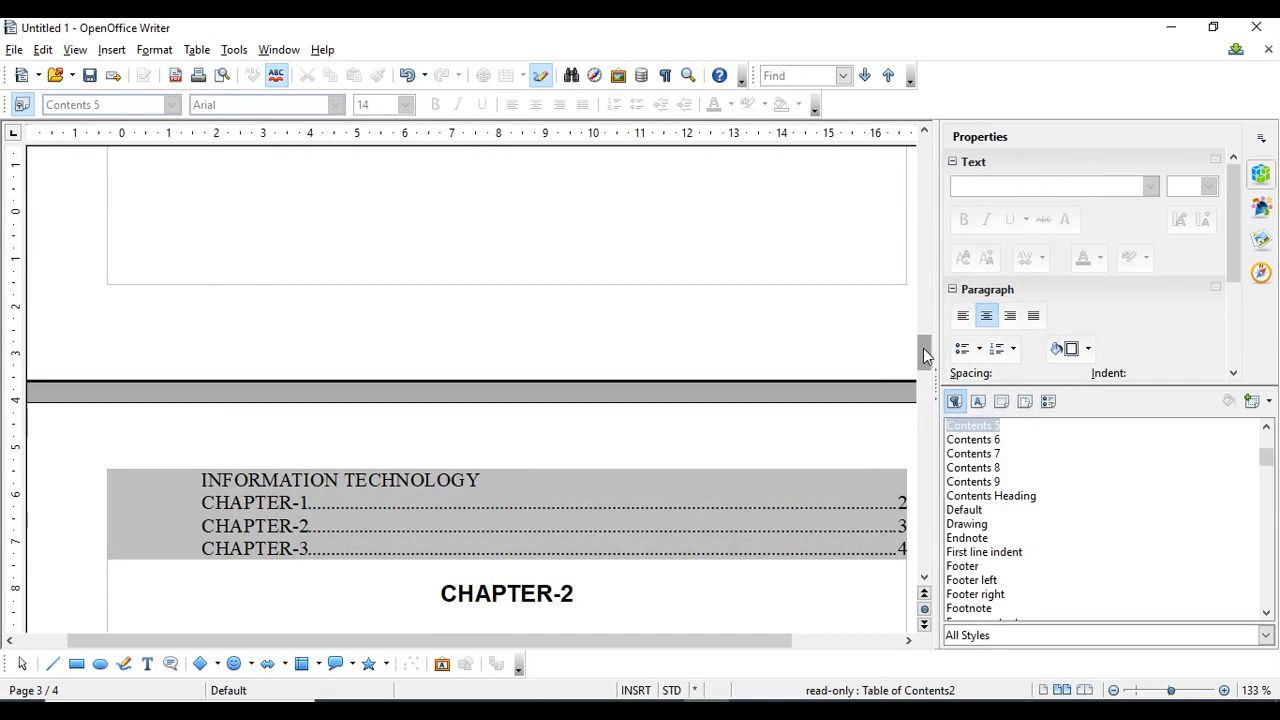
{"action": "mouse_move", "coordinate": [923, 350]}
{"action": "left_mouse_down"}
{"action": "mouse_move", "coordinate": [930, 143]}
{"action": "mouse_move", "coordinate": [935, 370]}
{"action": "mouse_move", "coordinate": [924, 372]}
{"action": "left_mouse_up"}
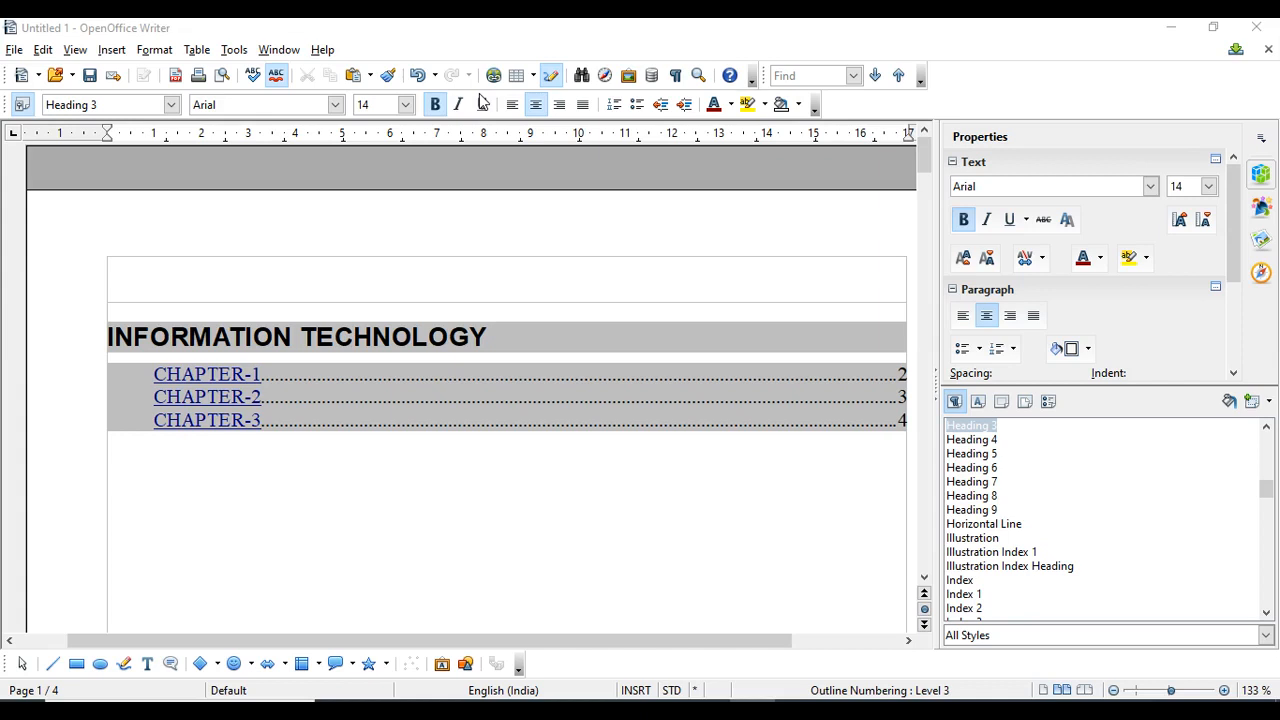
Insert a table of contents in two unequal columns, 5.67 cm and 11.33 cm wide, after trying the other two-column layouts.
{"action": "left_click", "coordinate": [113, 50]}
{"action": "left_click", "coordinate": [113, 50]}
{"action": "left_click", "coordinate": [114, 52]}
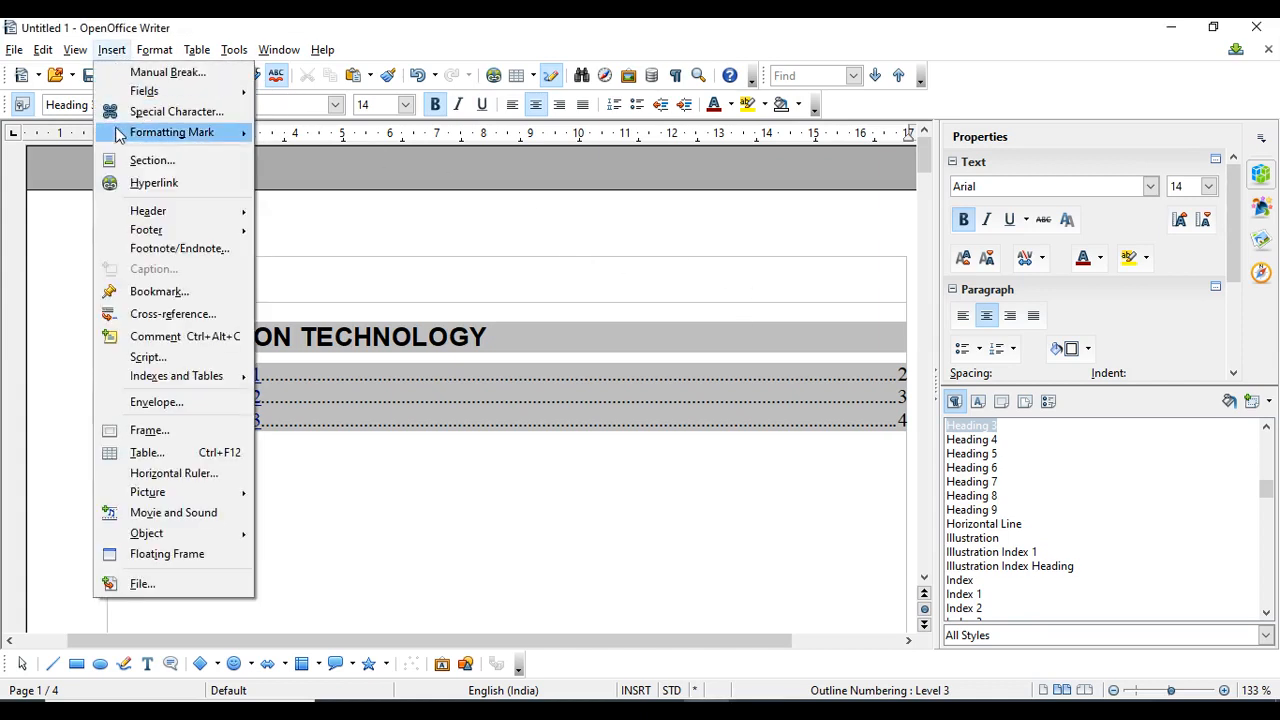
{"action": "mouse_move", "coordinate": [230, 379]}
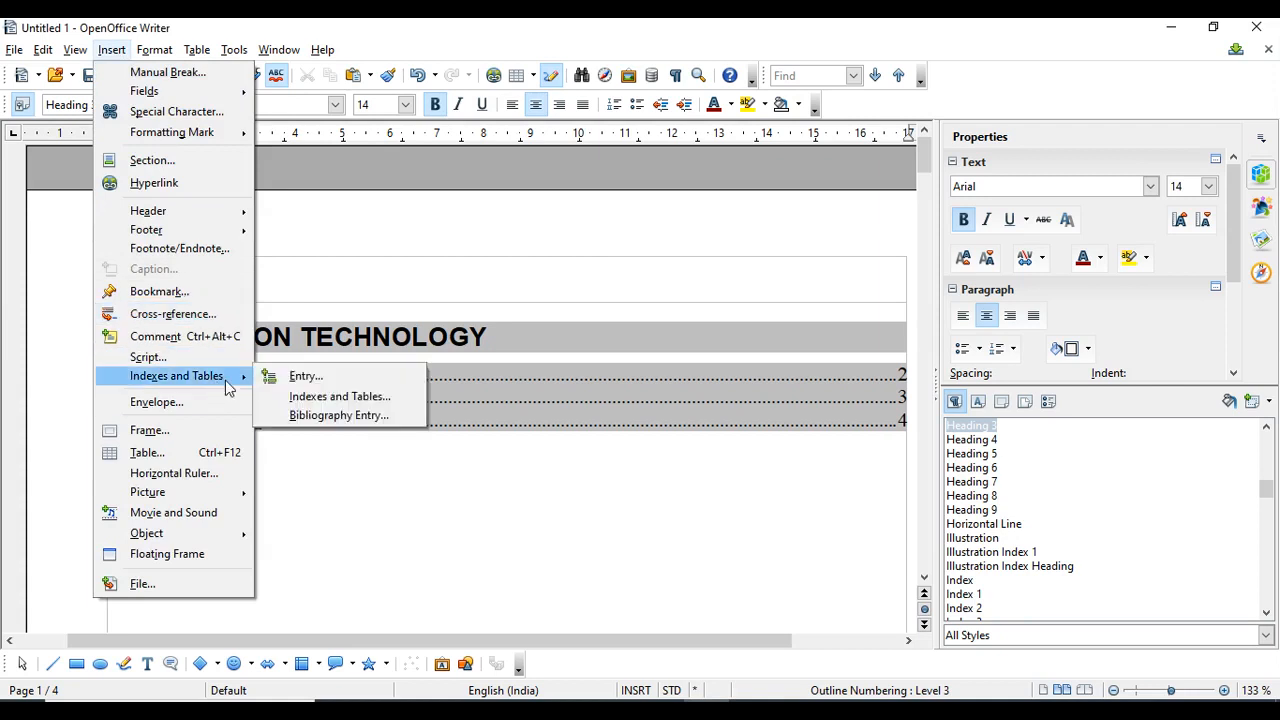
{"action": "left_click", "coordinate": [318, 398]}
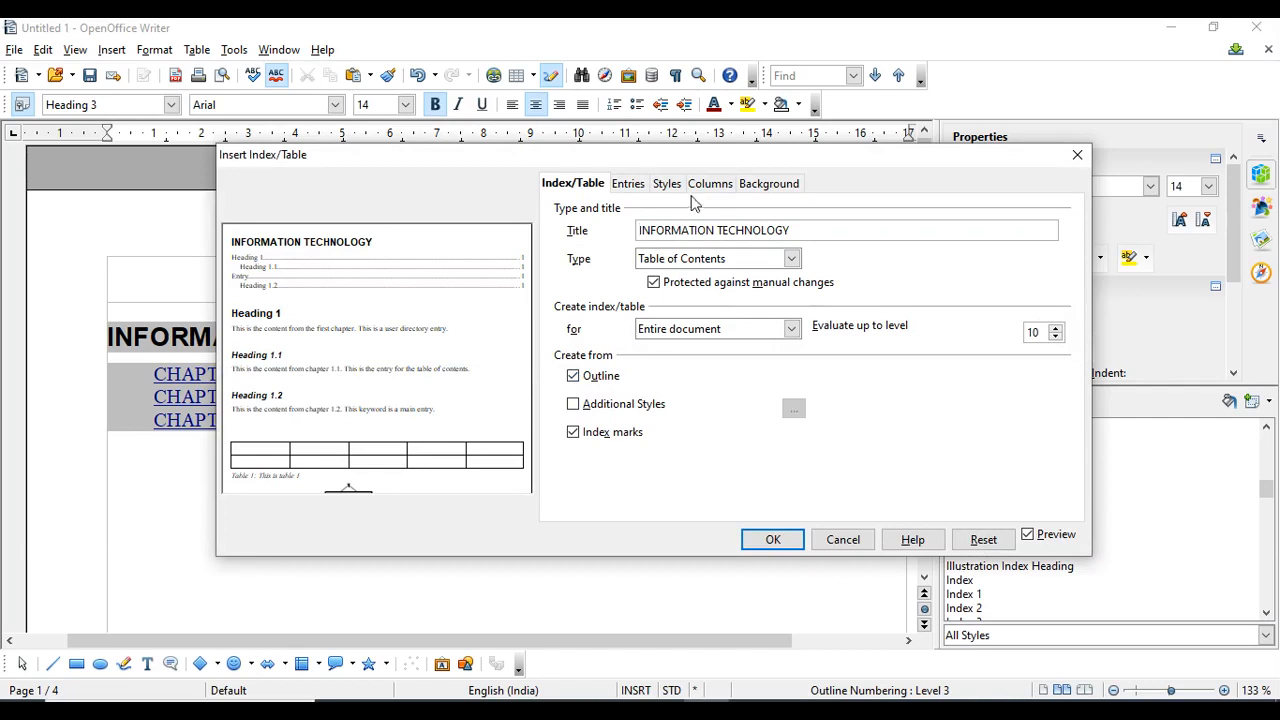
{"action": "left_click", "coordinate": [710, 185]}
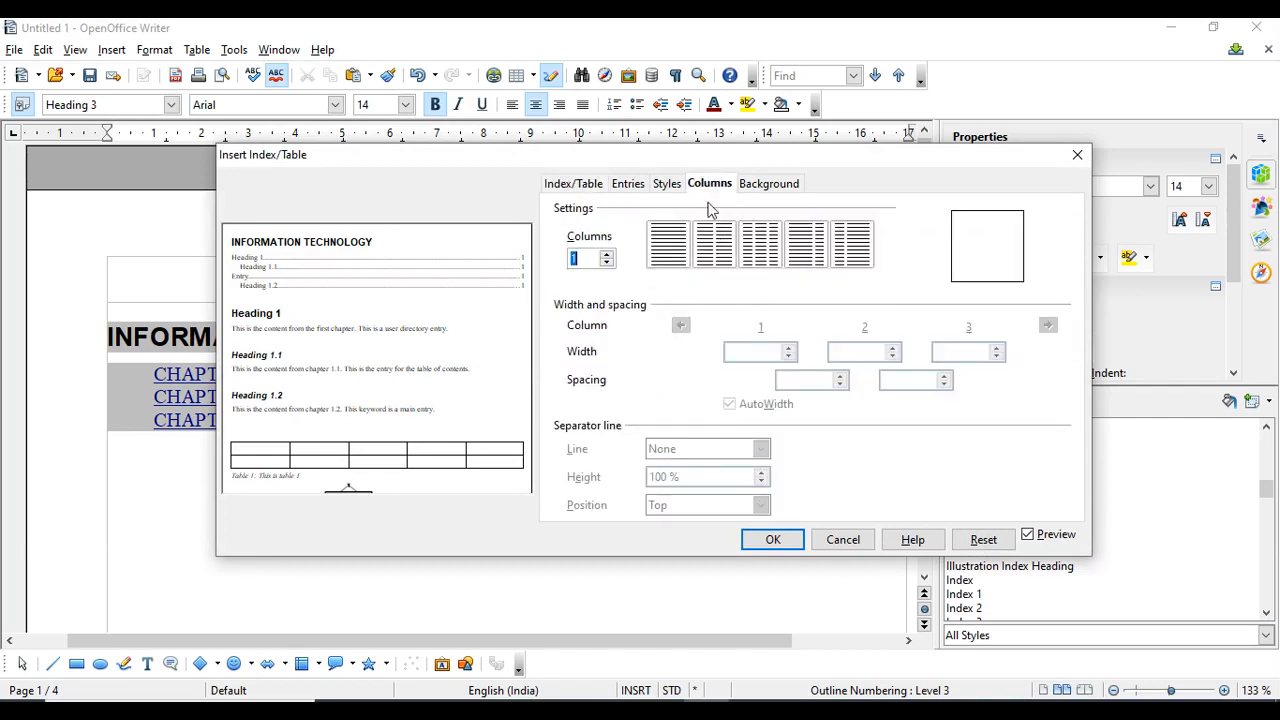
{"action": "left_click", "coordinate": [716, 255]}
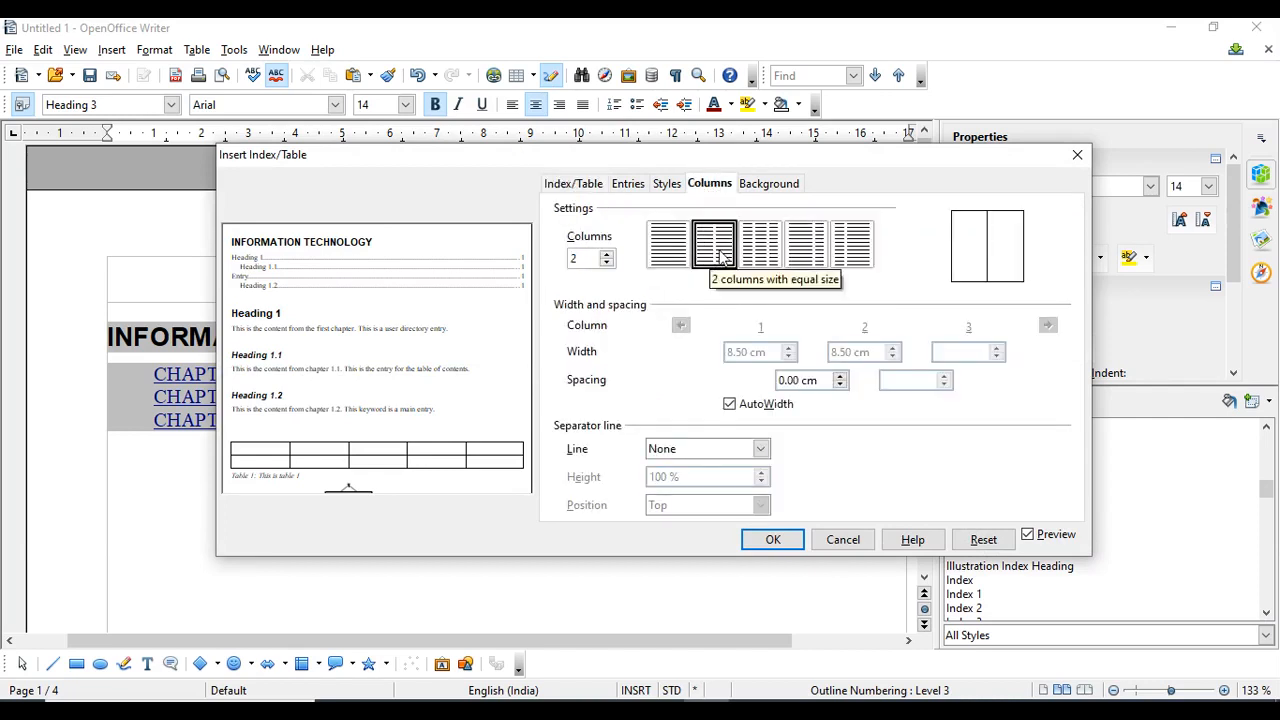
{"action": "left_click", "coordinate": [805, 260]}
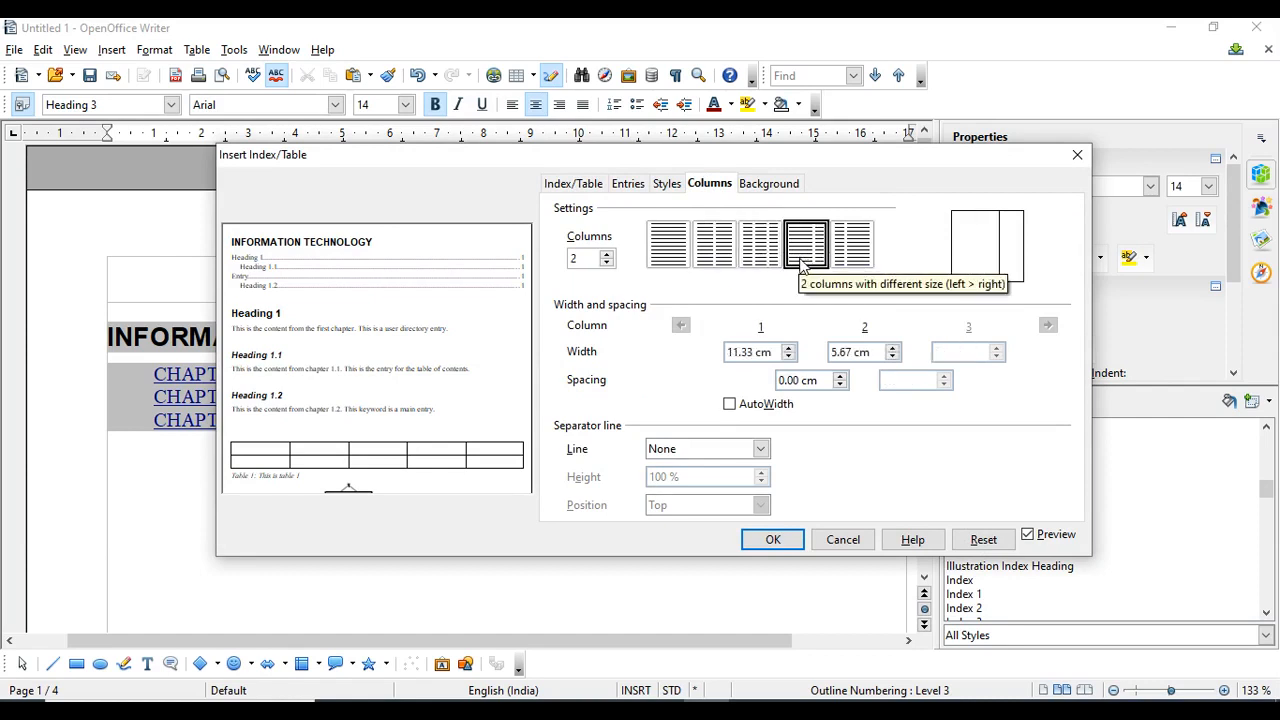
{"action": "left_click", "coordinate": [857, 262]}
{"action": "left_click", "coordinate": [716, 258]}
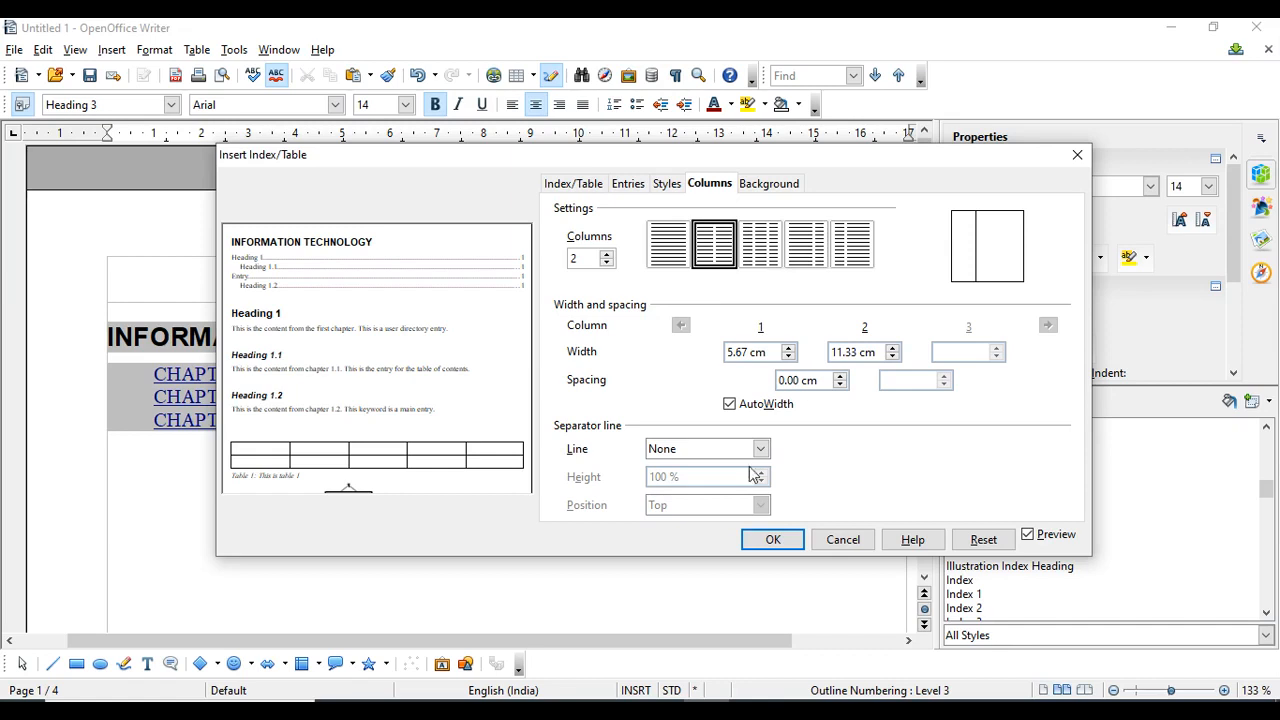
{"action": "left_click", "coordinate": [773, 540]}
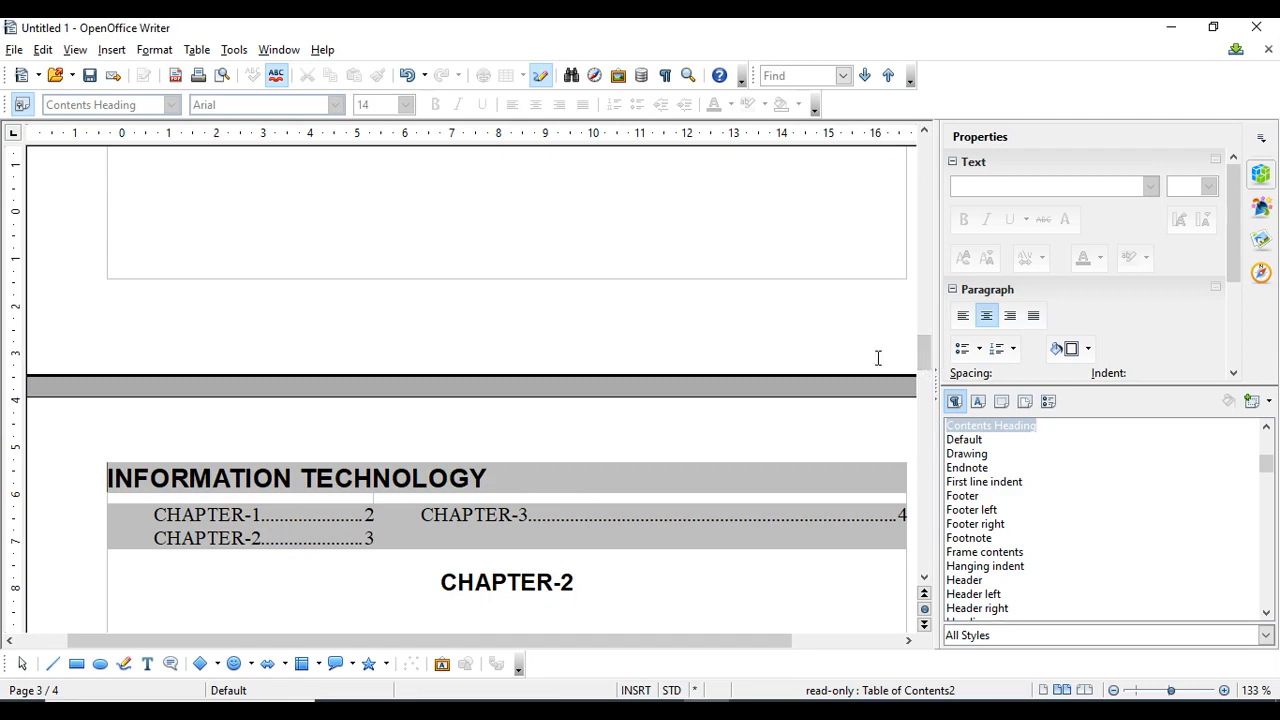
{"action": "left_click", "coordinate": [117, 52]}
{"action": "mouse_move", "coordinate": [224, 378]}
{"action": "left_click", "coordinate": [332, 400]}
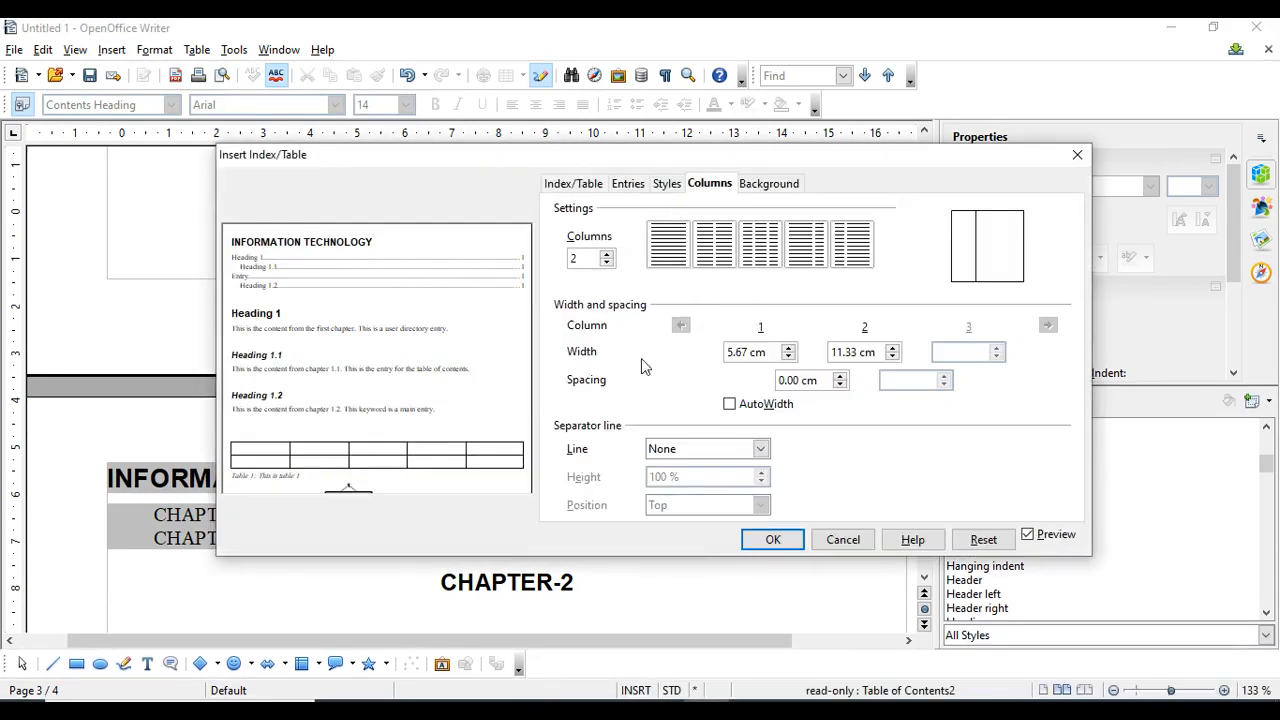
{"action": "left_click", "coordinate": [1079, 156]}
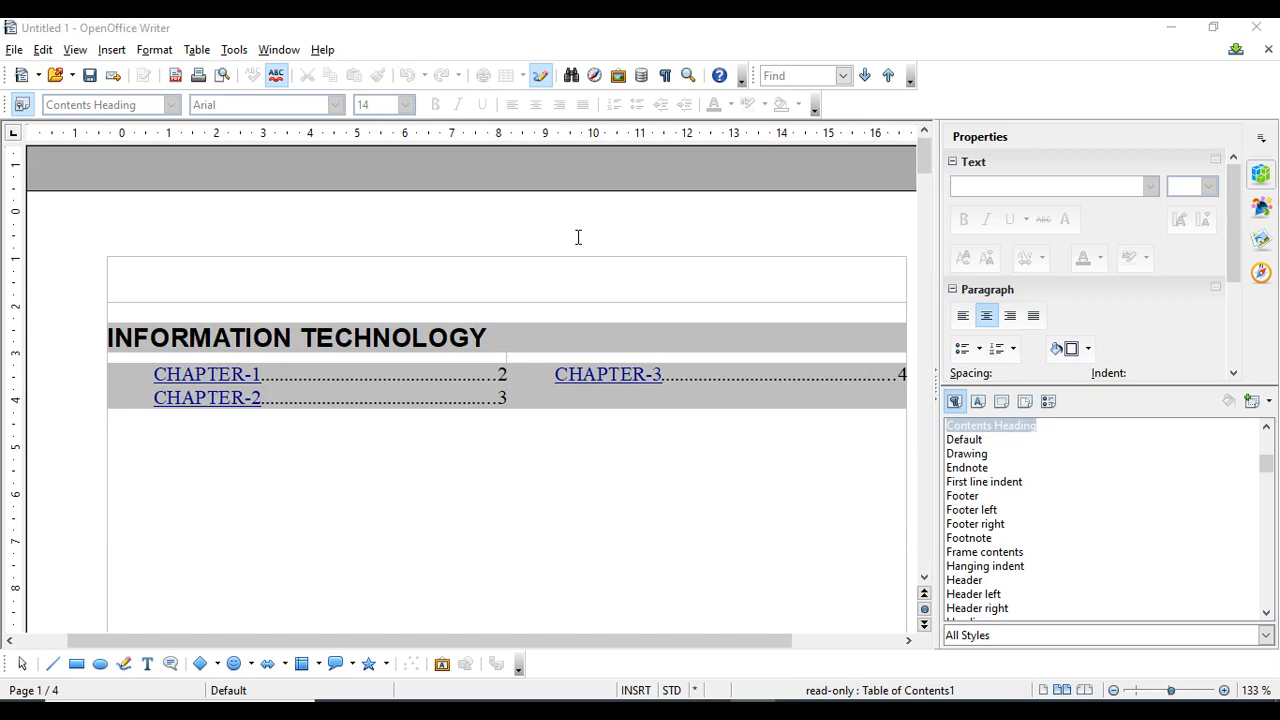
Add a 1.00 pt separator line between the two equal columns of the table of contents on the first page.
{"action": "left_click", "coordinate": [507, 361]}
{"action": "left_click", "coordinate": [522, 377]}
{"action": "left_click", "coordinate": [506, 360]}
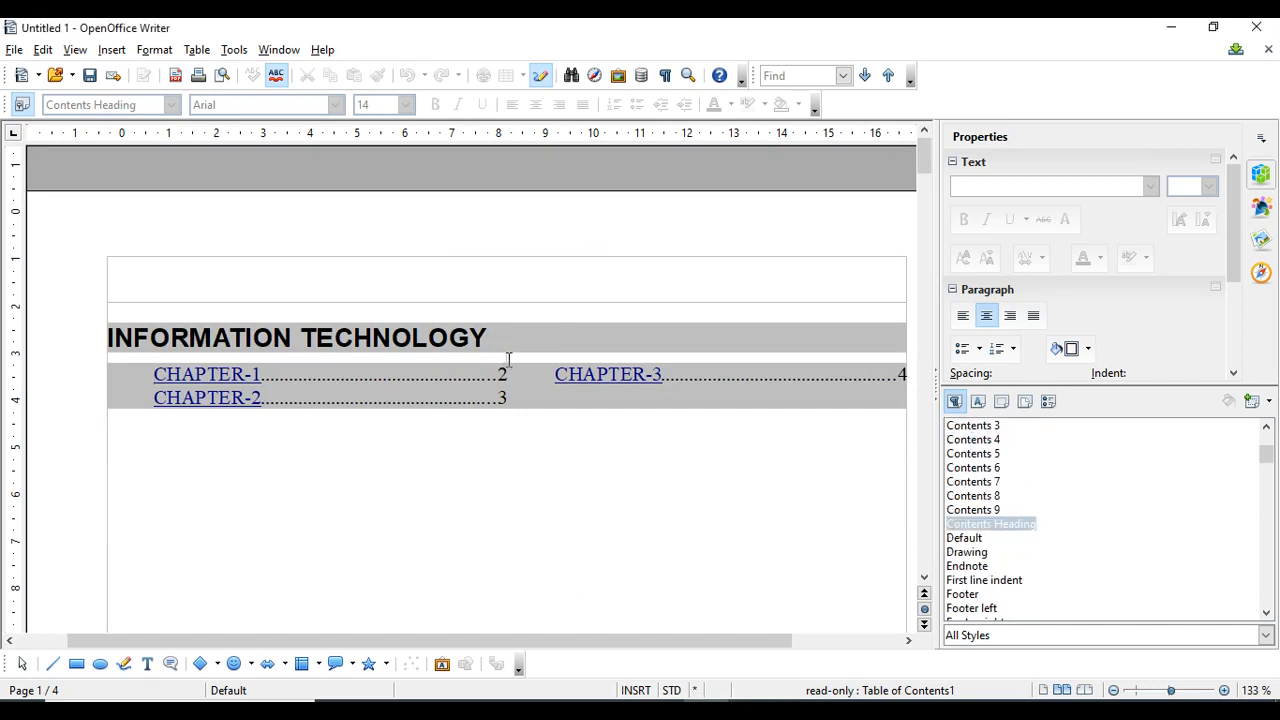
{"action": "left_click", "coordinate": [111, 49]}
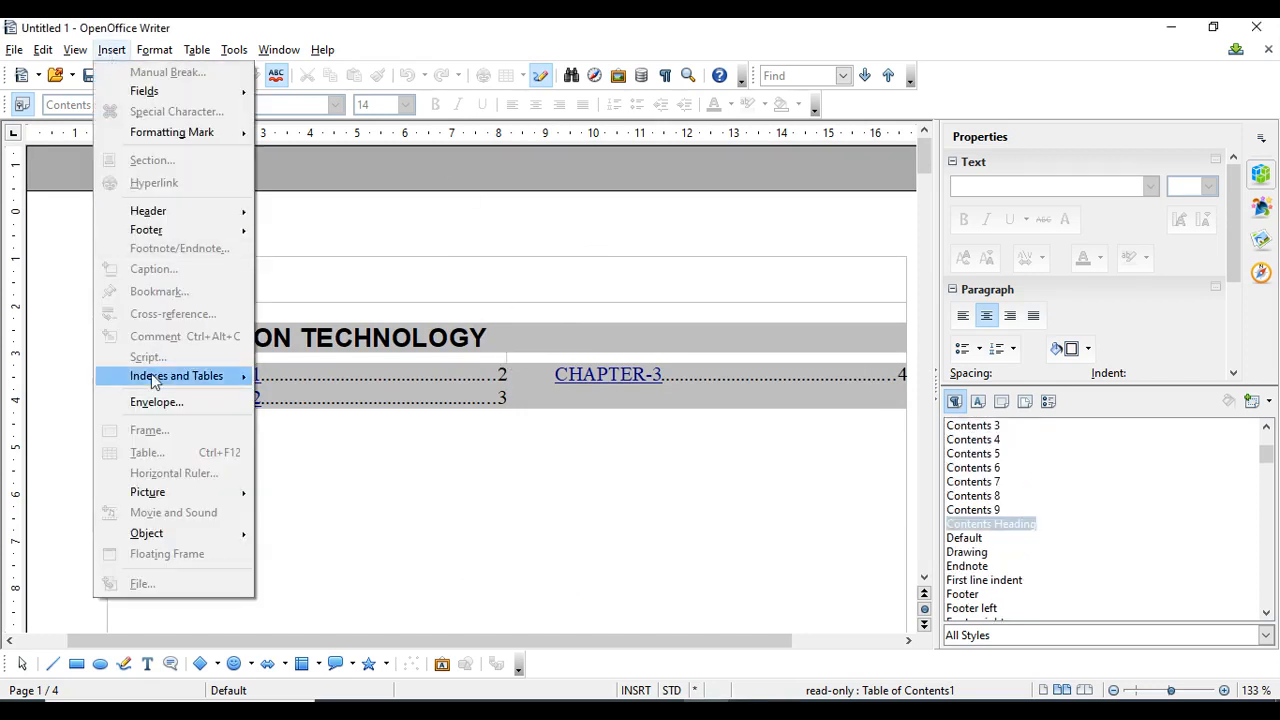
{"action": "mouse_move", "coordinate": [160, 378]}
{"action": "left_click", "coordinate": [297, 401]}
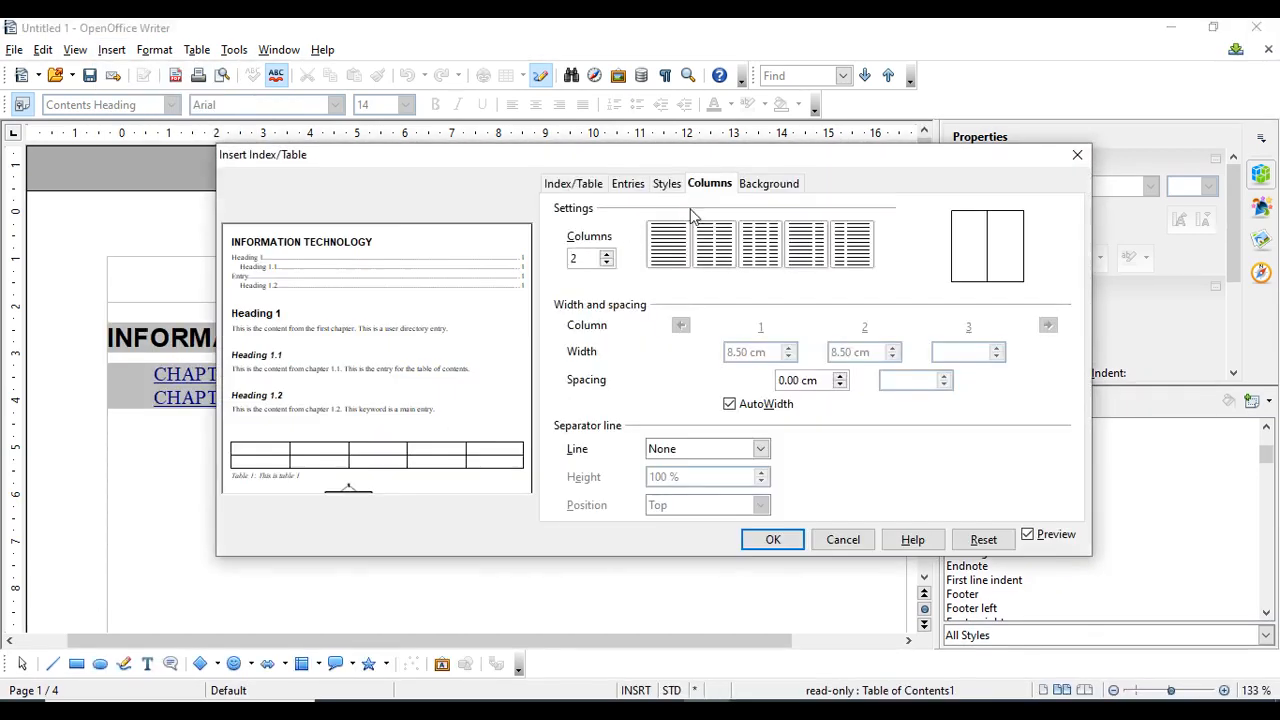
{"action": "left_click", "coordinate": [761, 450]}
{"action": "left_click", "coordinate": [722, 526]}
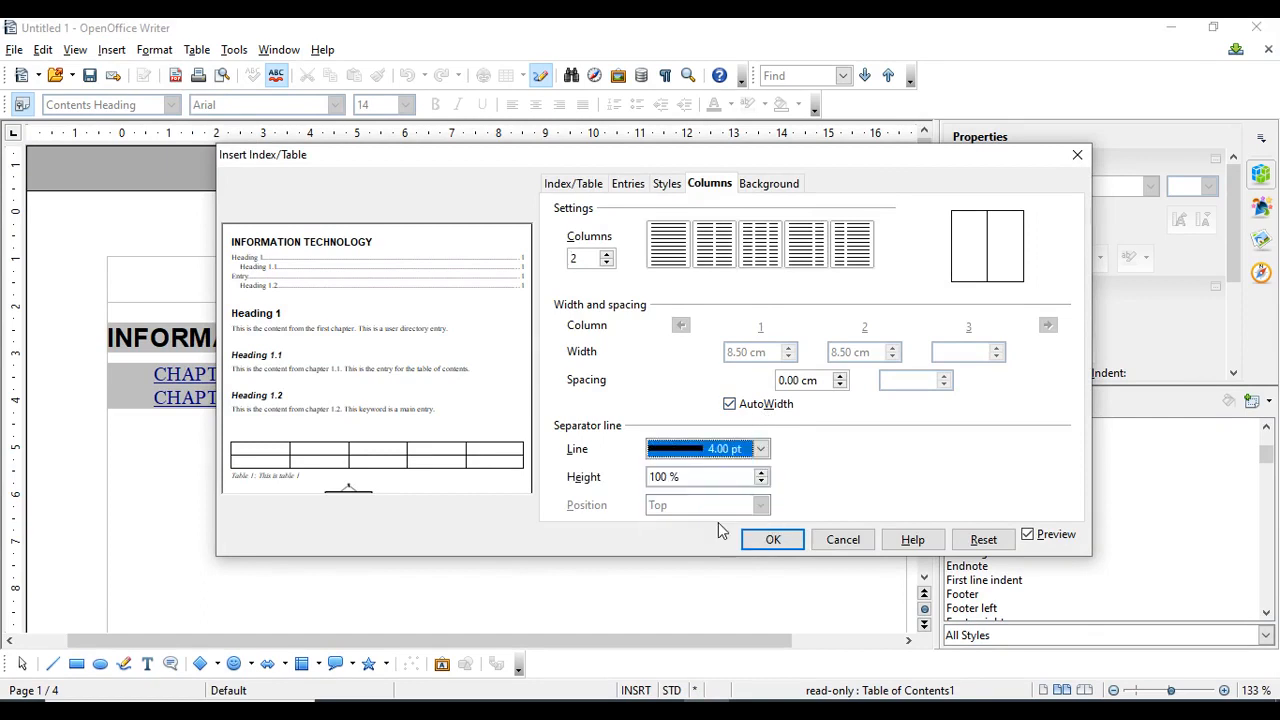
{"action": "left_click", "coordinate": [761, 450]}
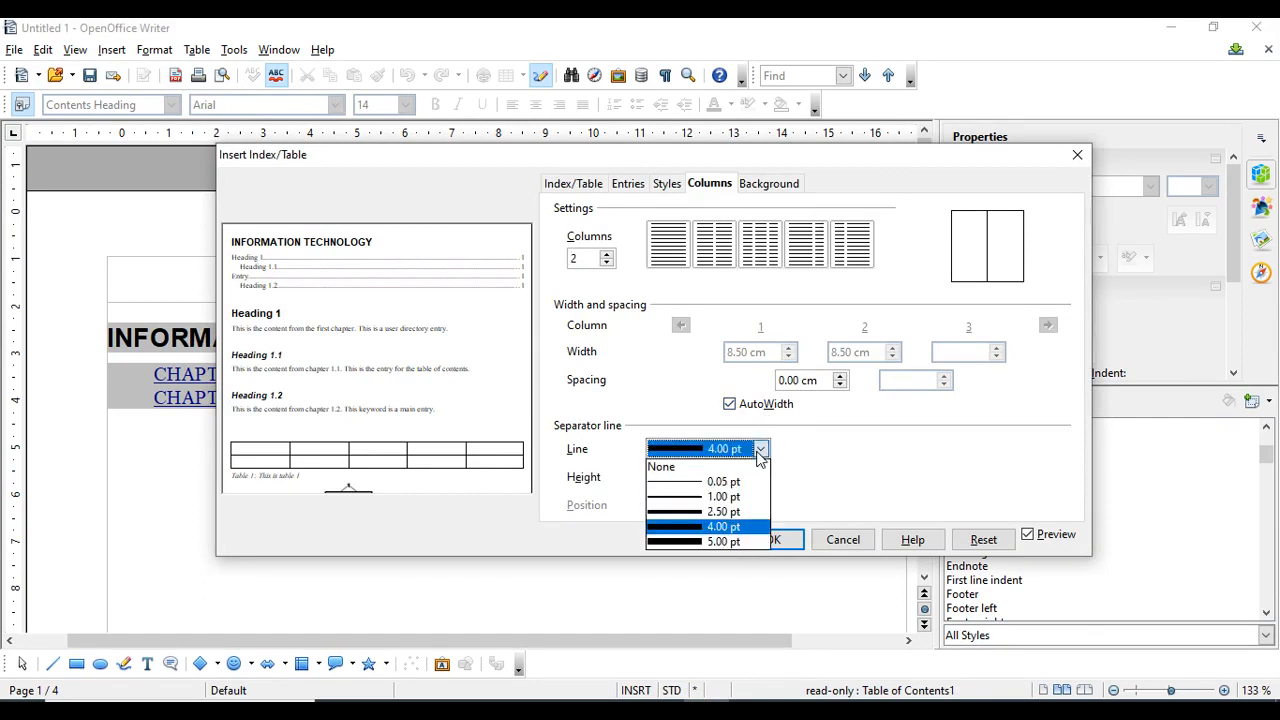
{"action": "left_click", "coordinate": [718, 508]}
{"action": "left_click", "coordinate": [776, 539]}
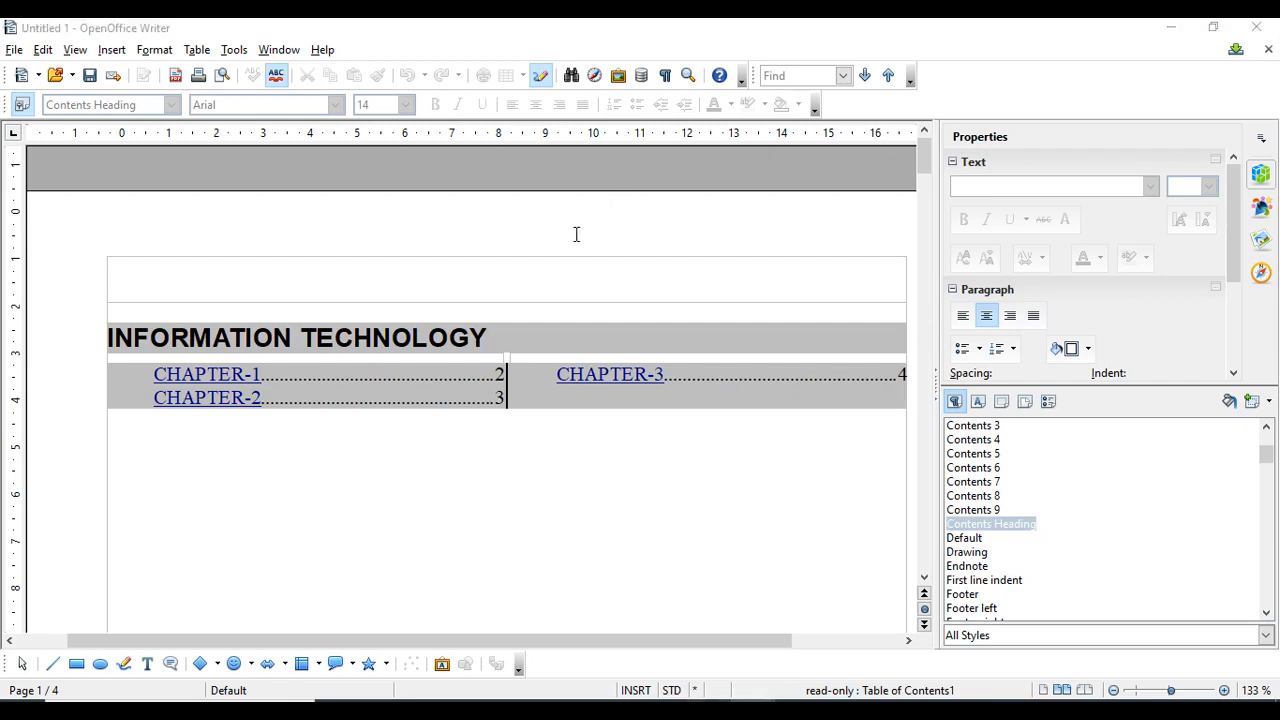
Set the background colour of the INFORMATION TECHNOLOGY table of contents to Cyan.
{"action": "left_click", "coordinate": [111, 51]}
{"action": "left_click", "coordinate": [112, 53]}
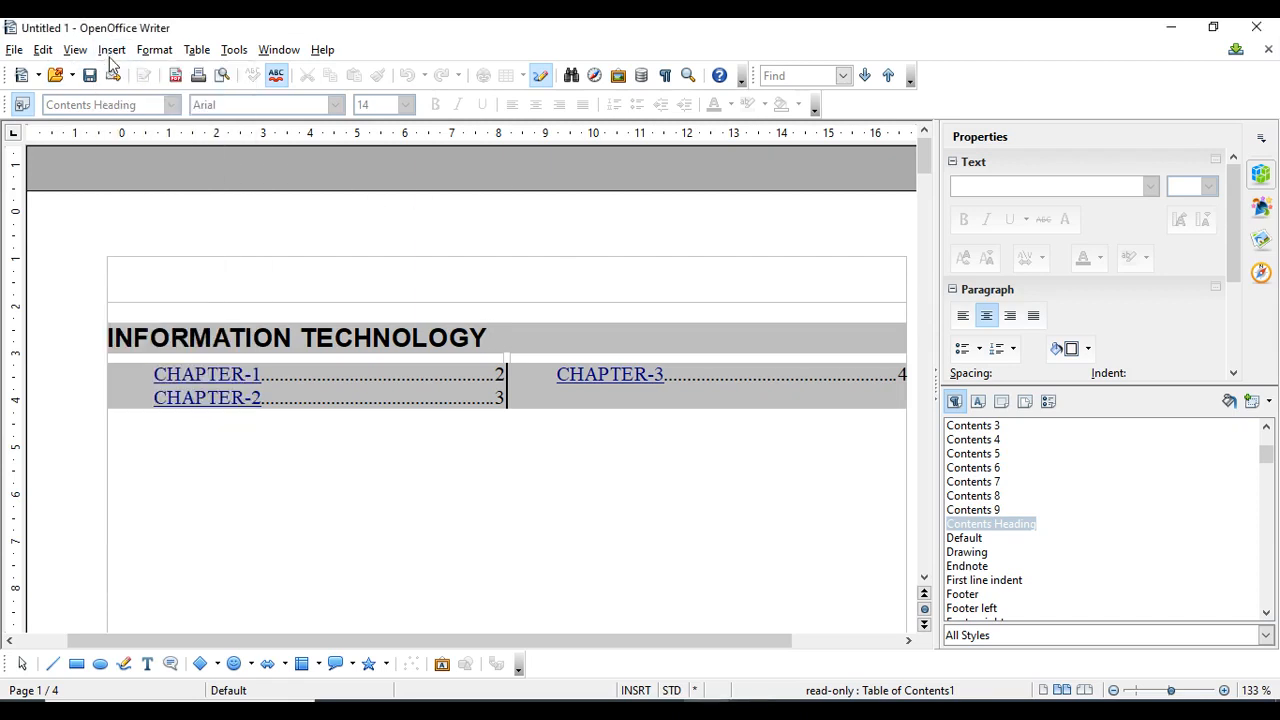
{"action": "left_click", "coordinate": [113, 55]}
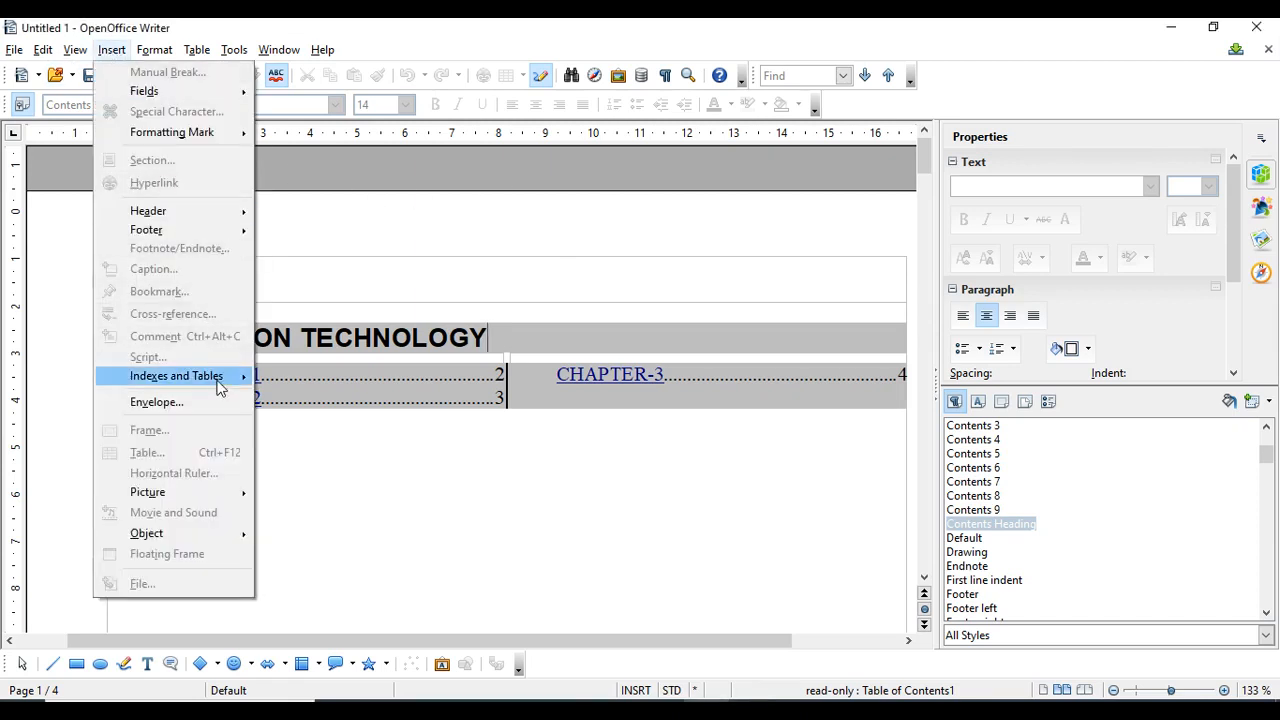
{"action": "mouse_move", "coordinate": [224, 380]}
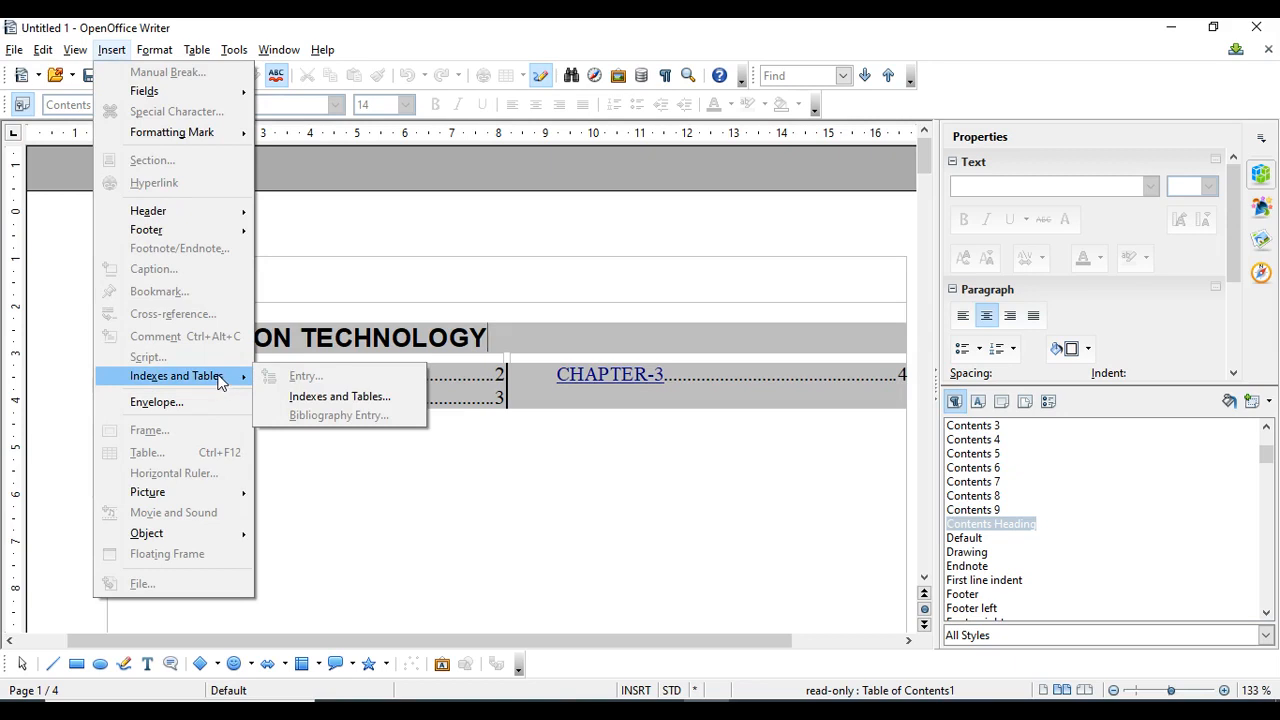
{"action": "left_click", "coordinate": [333, 394]}
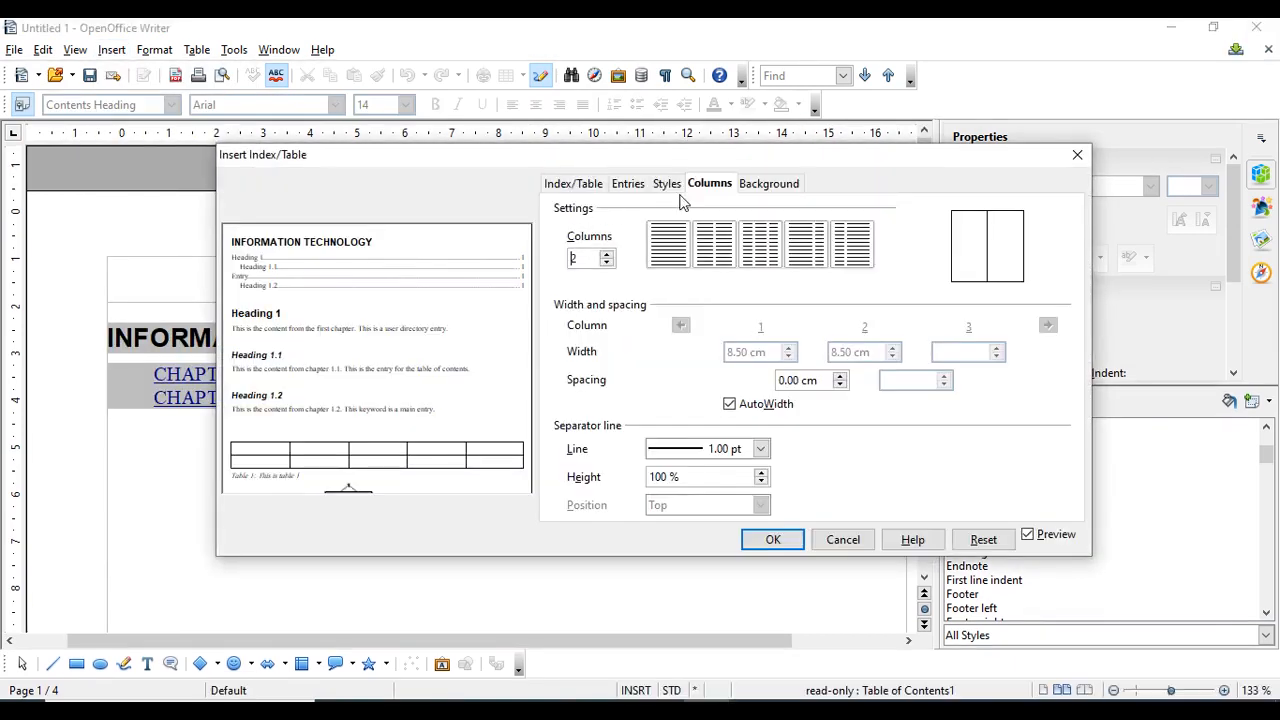
{"action": "left_click", "coordinate": [767, 184]}
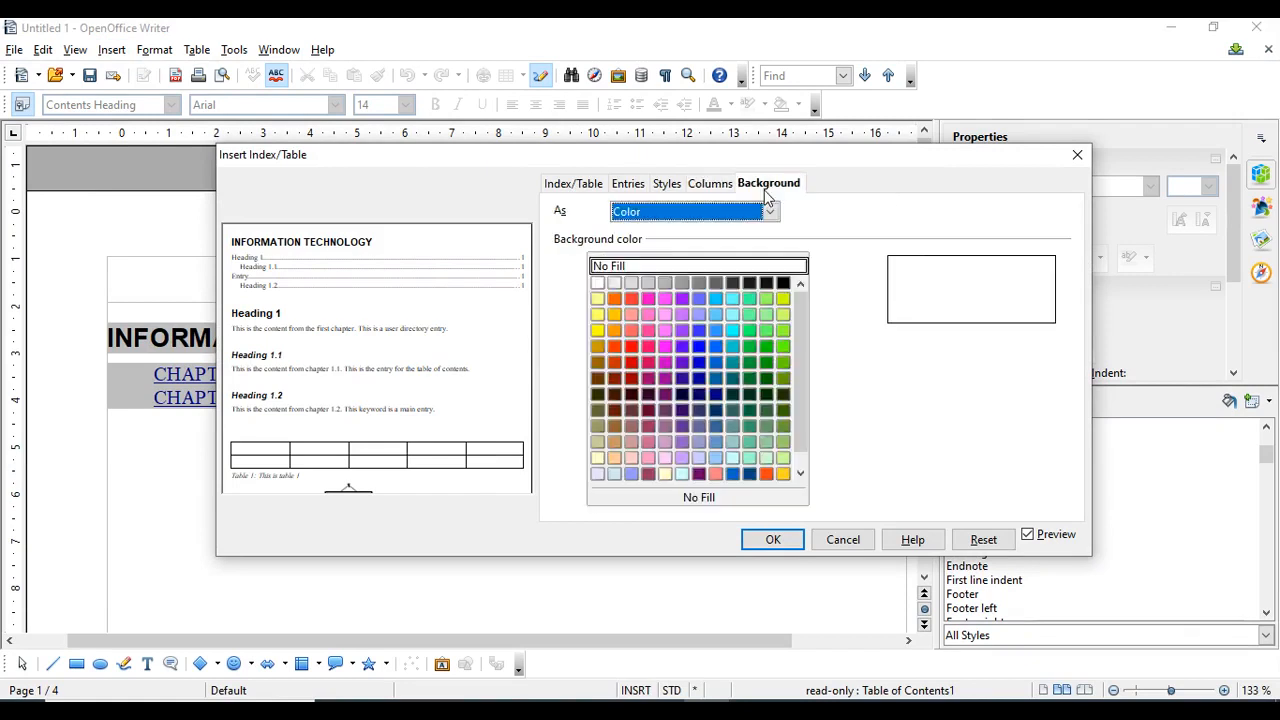
{"action": "left_click_drag", "start_coordinate": [814, 157], "coordinate": [731, 167]}
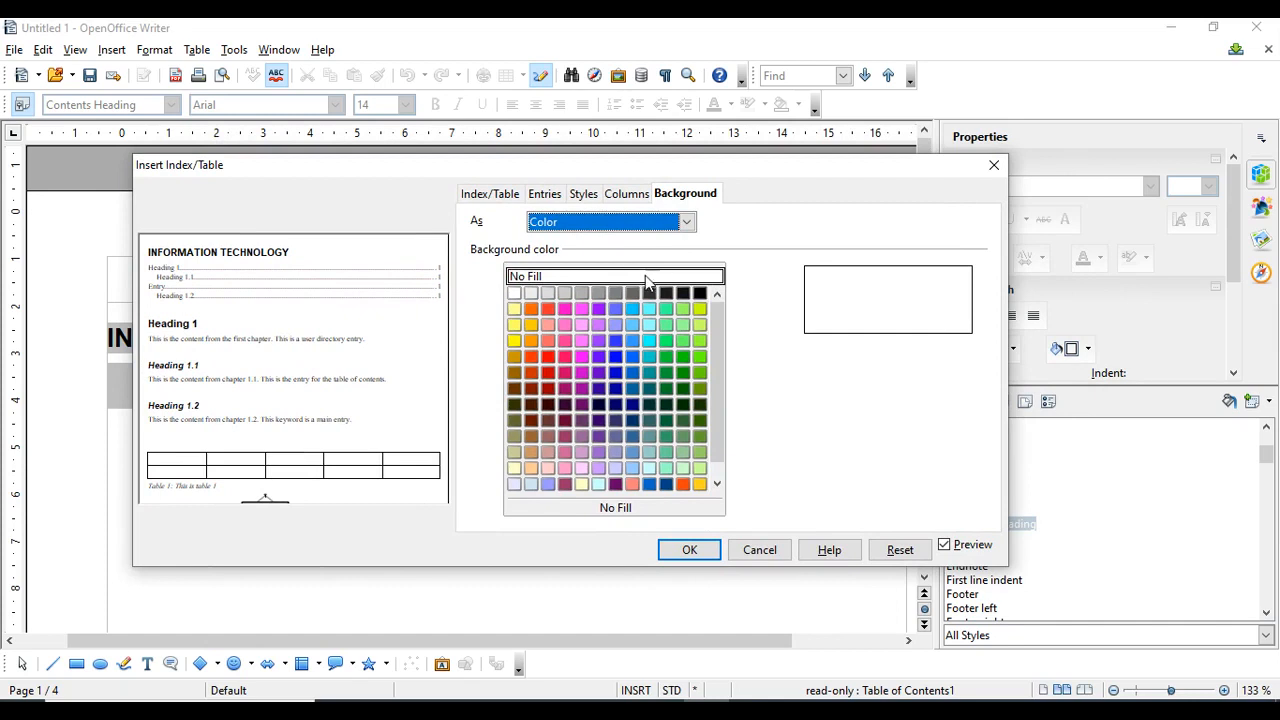
{"action": "left_click_drag", "start_coordinate": [669, 176], "coordinate": [806, 204]}
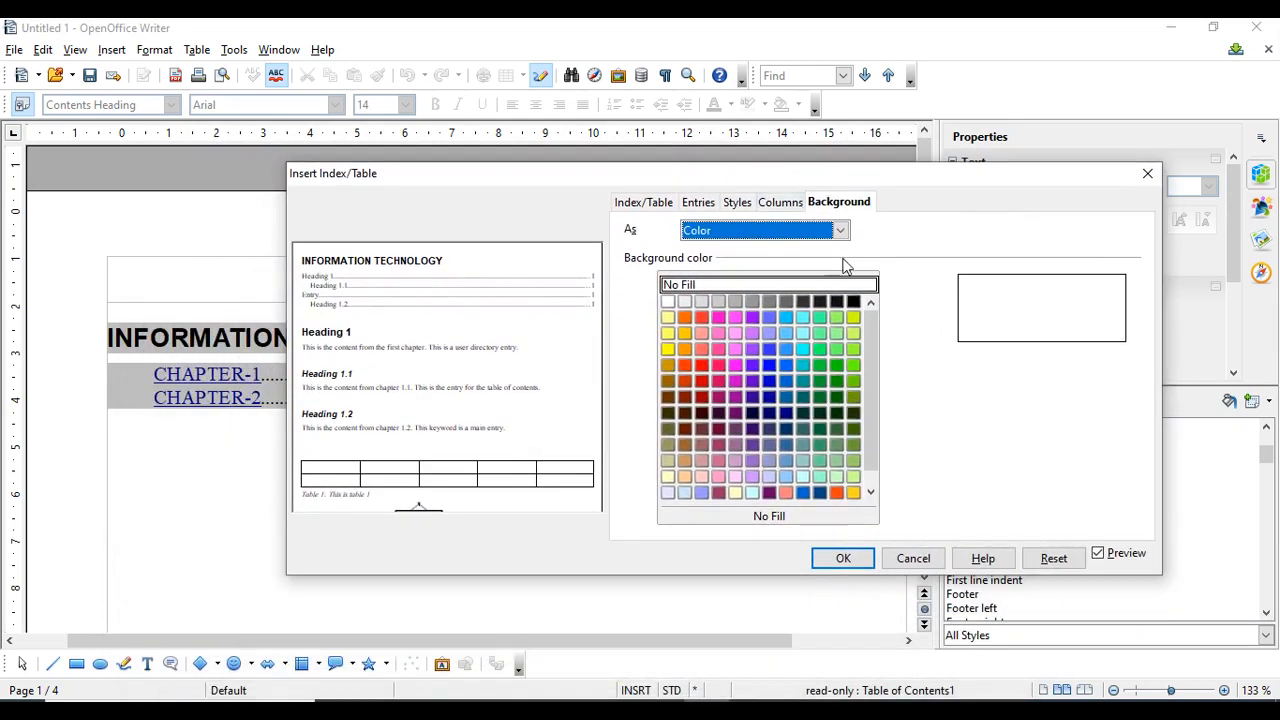
{"action": "left_click", "coordinate": [841, 231]}
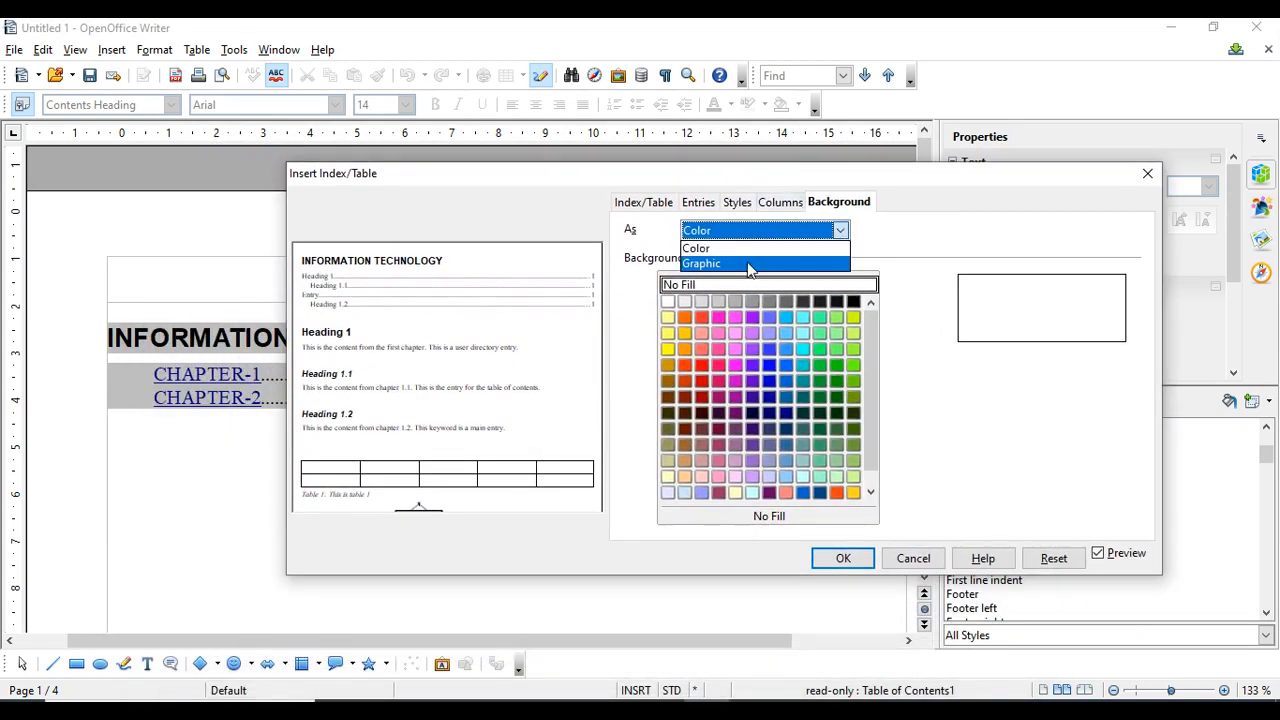
{"action": "left_click", "coordinate": [882, 245]}
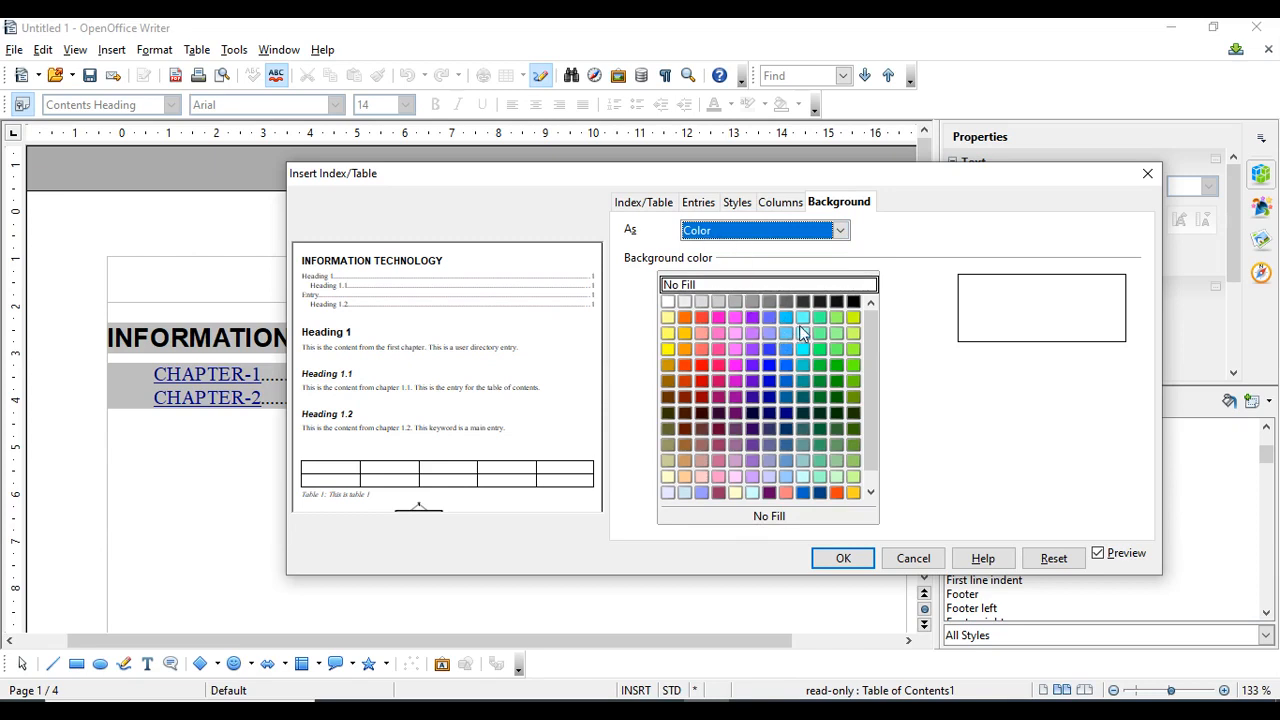
{"action": "left_click", "coordinate": [804, 317]}
{"action": "left_click", "coordinate": [845, 559]}
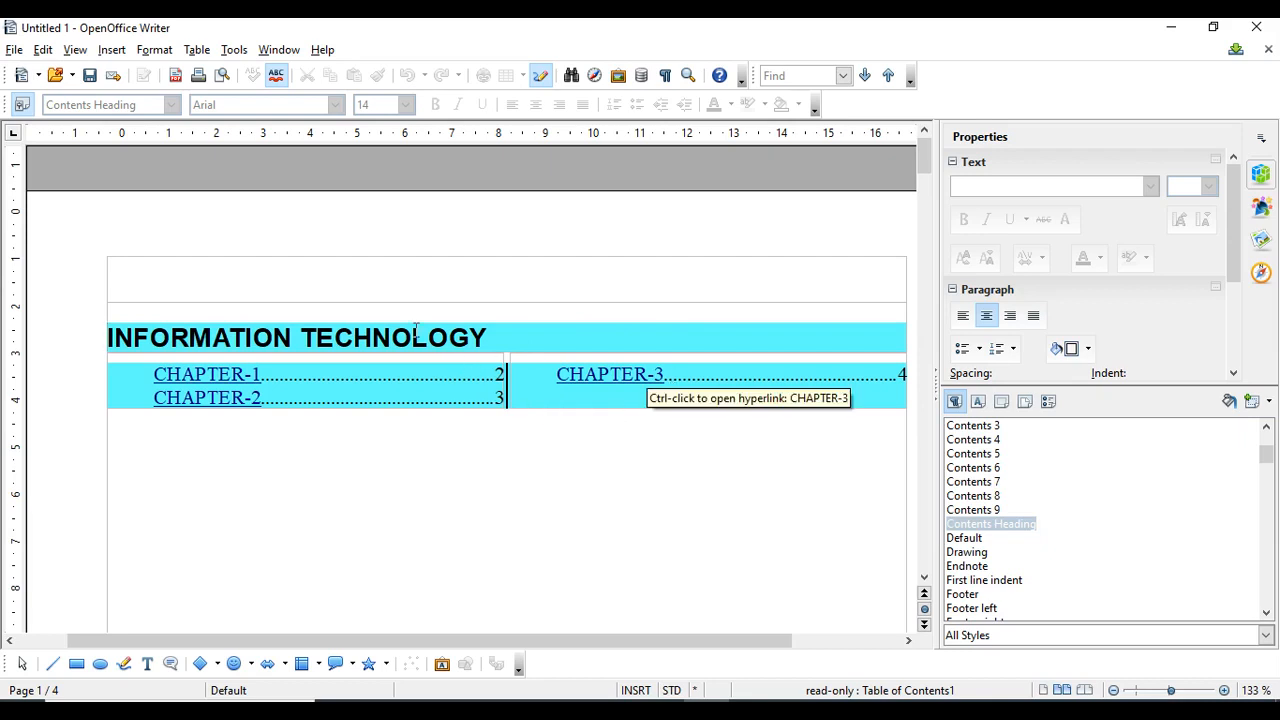
Replace the table of contents' background colour with the unlinked graphic Picture3 from the Pictures folder, using the Tile type.
{"action": "left_click", "coordinate": [111, 49]}
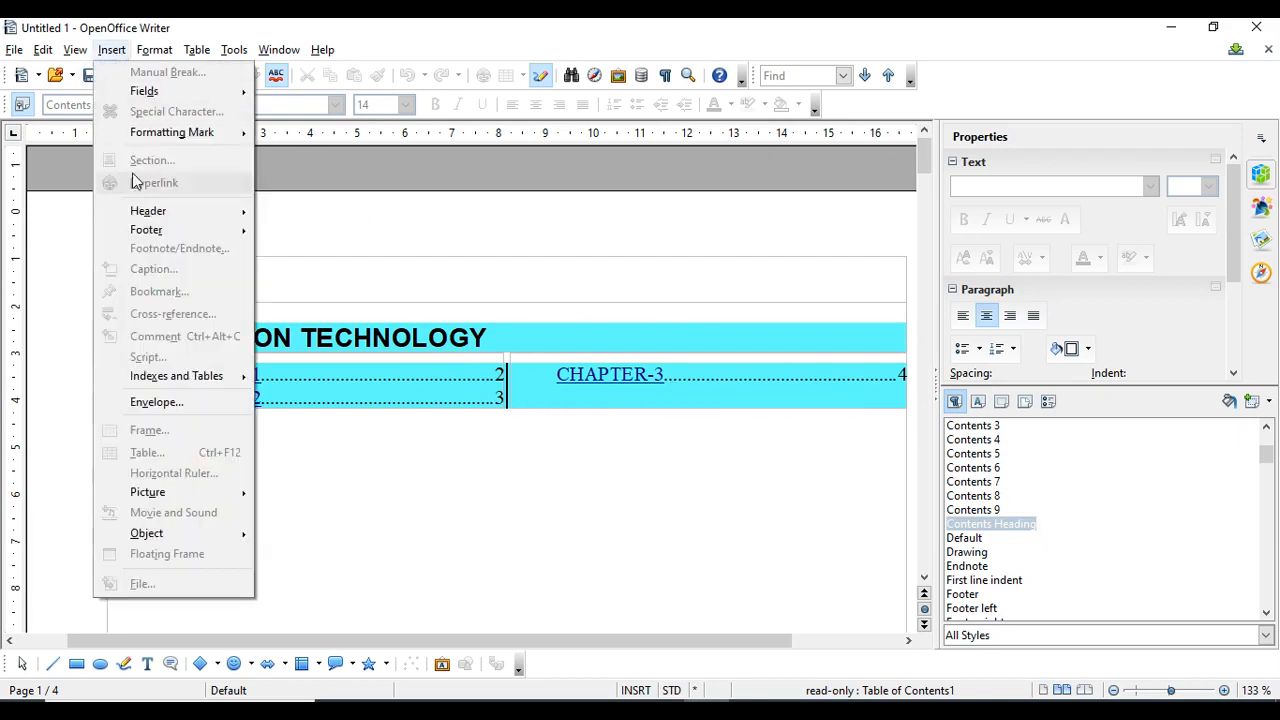
{"action": "mouse_move", "coordinate": [197, 376]}
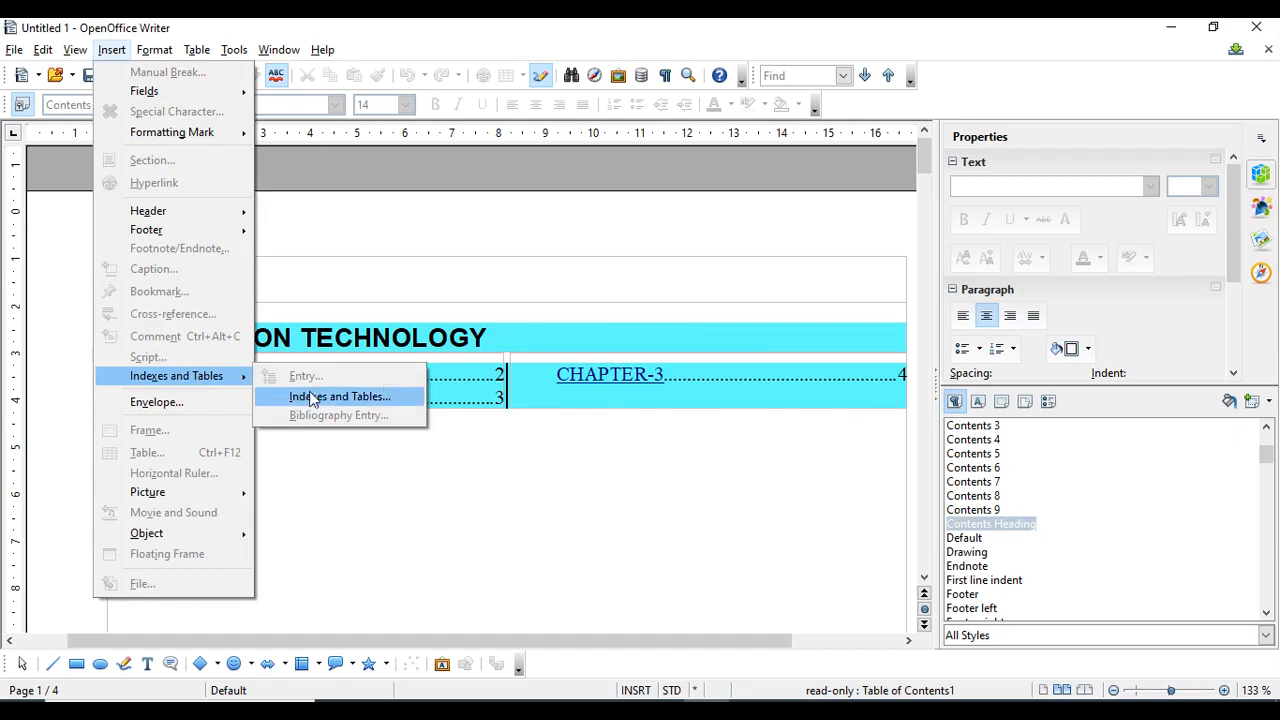
{"action": "left_click", "coordinate": [313, 398]}
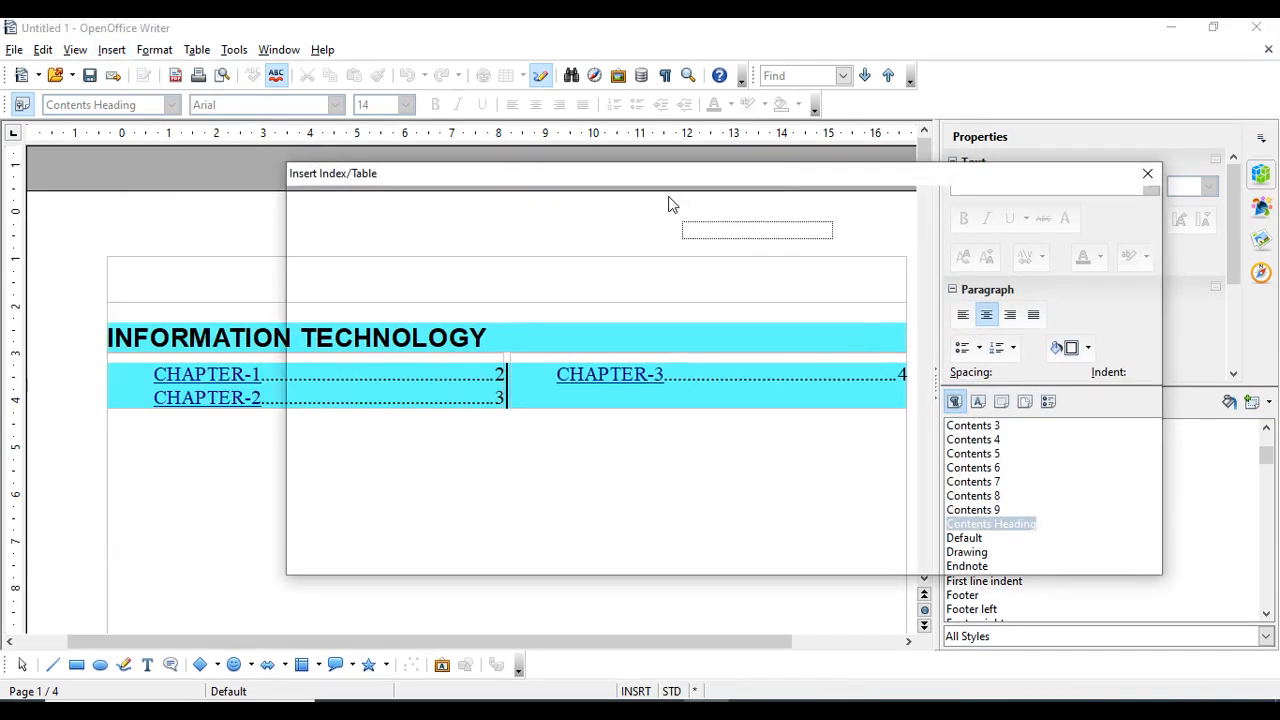
{"action": "left_click", "coordinate": [841, 231]}
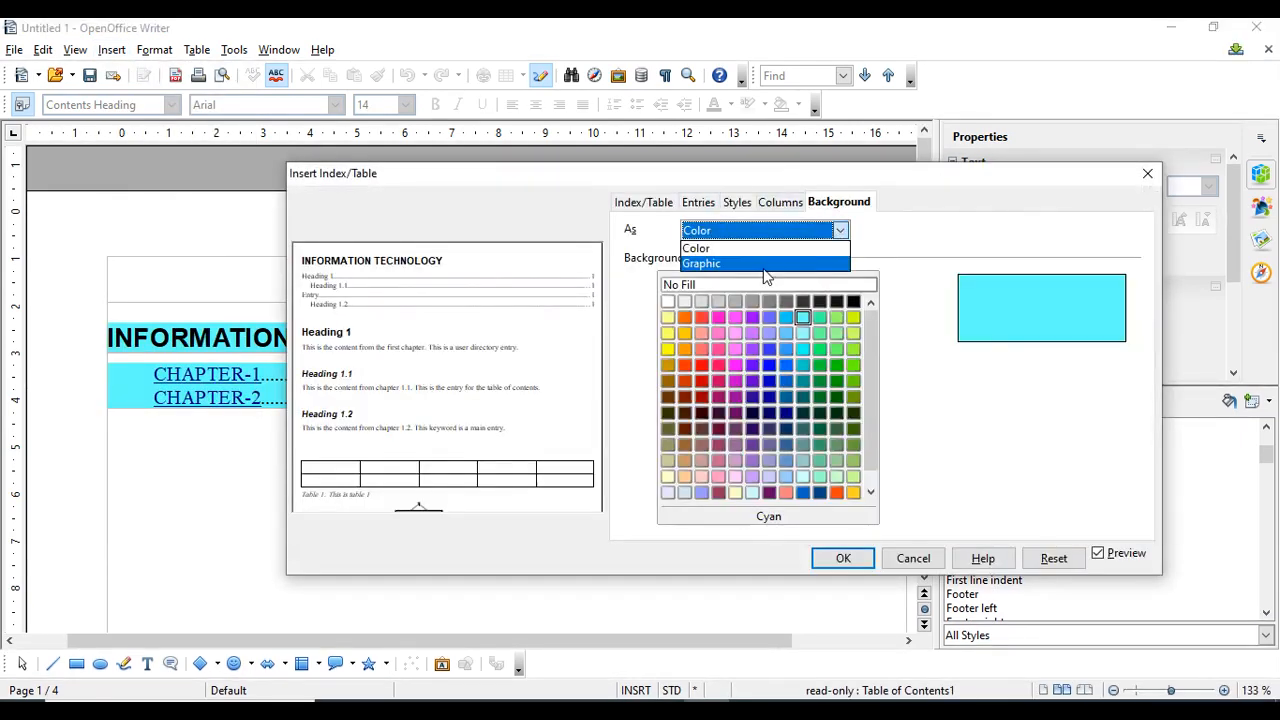
{"action": "left_click", "coordinate": [764, 265]}
{"action": "left_click", "coordinate": [728, 287]}
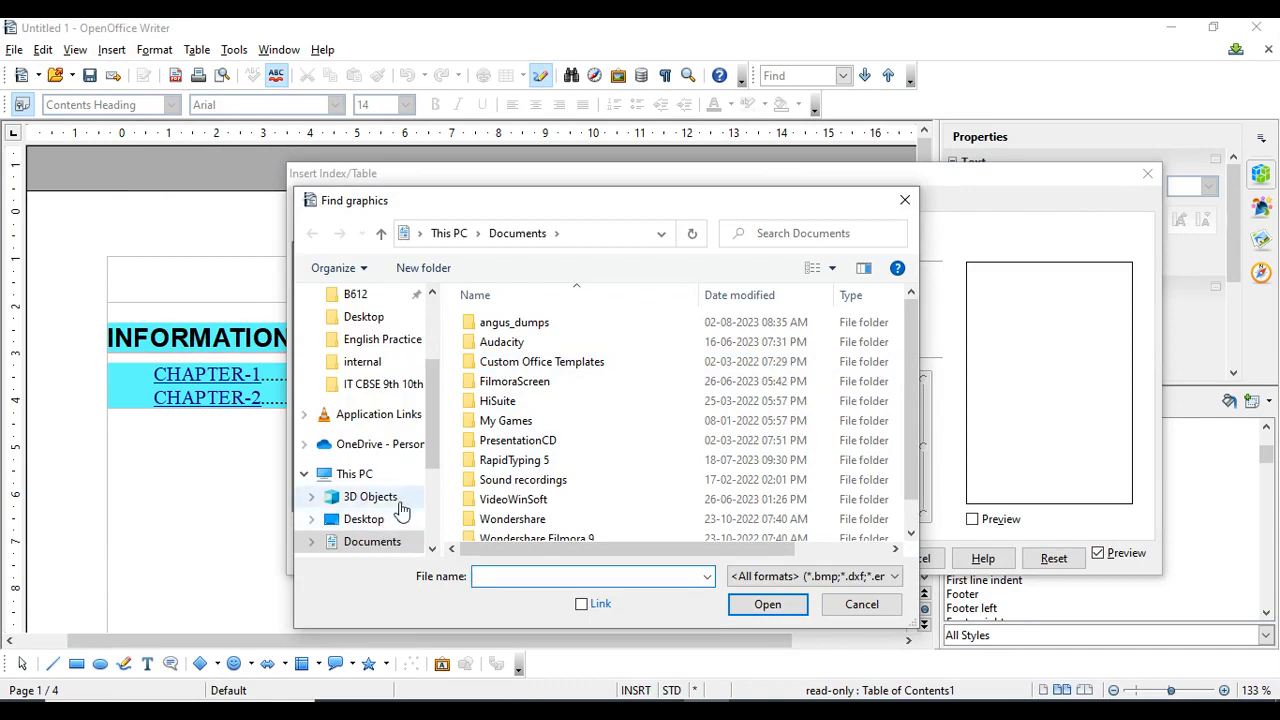
{"action": "scroll", "coordinate": [400, 505], "scroll_direction": "down", "scroll_amount": 3}
{"action": "left_click", "coordinate": [395, 474]}
{"action": "left_click_drag", "start_coordinate": [910, 400], "coordinate": [915, 474]}
{"action": "left_click", "coordinate": [615, 525]}
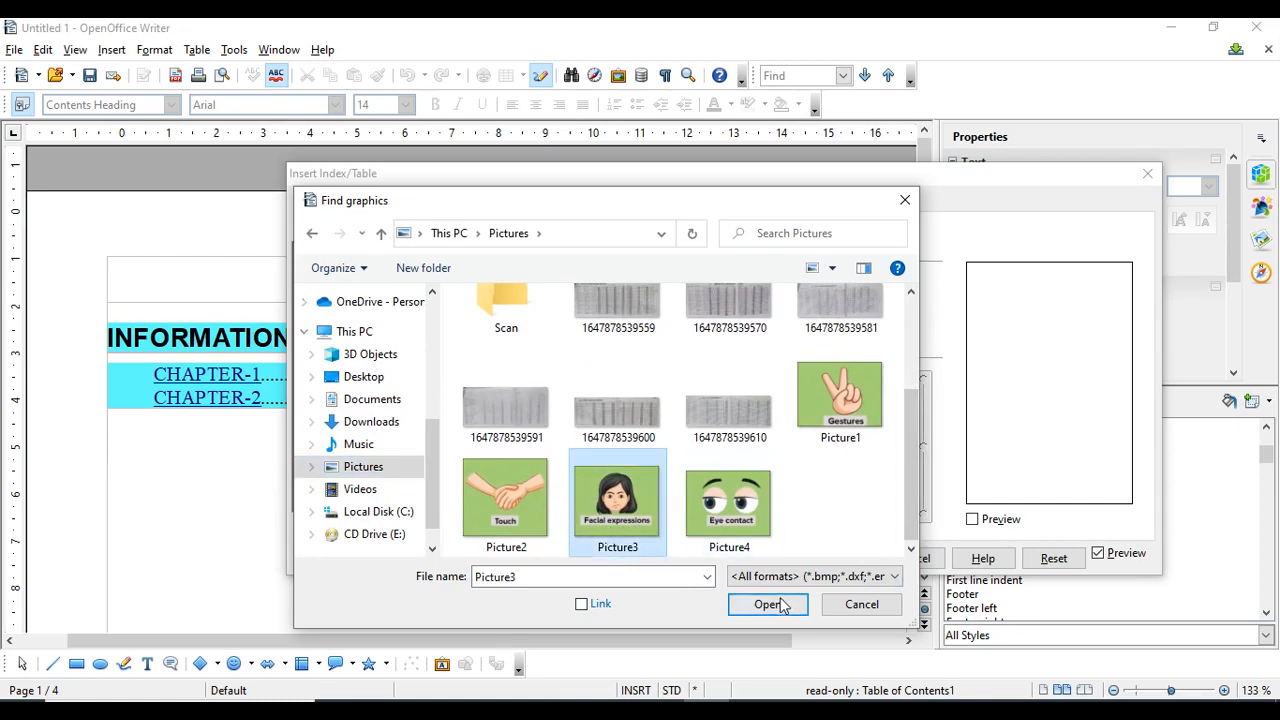
{"action": "left_click", "coordinate": [783, 606]}
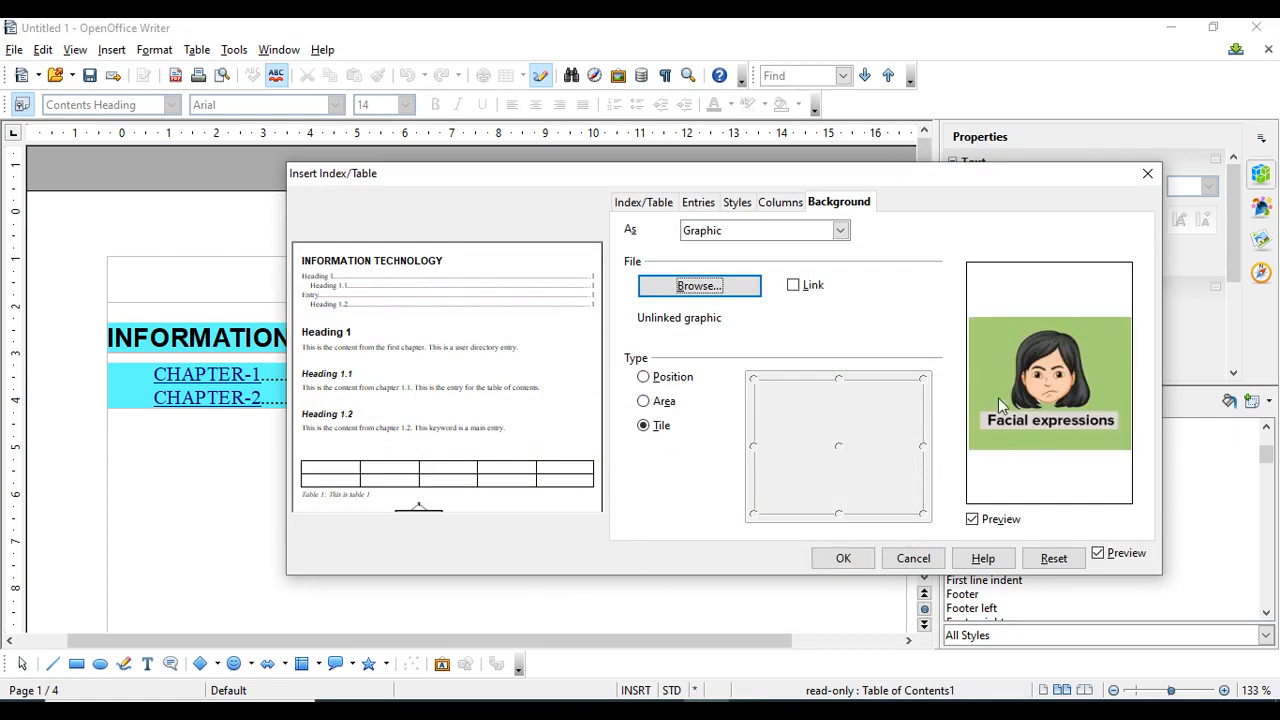
{"action": "left_click", "coordinate": [843, 559]}
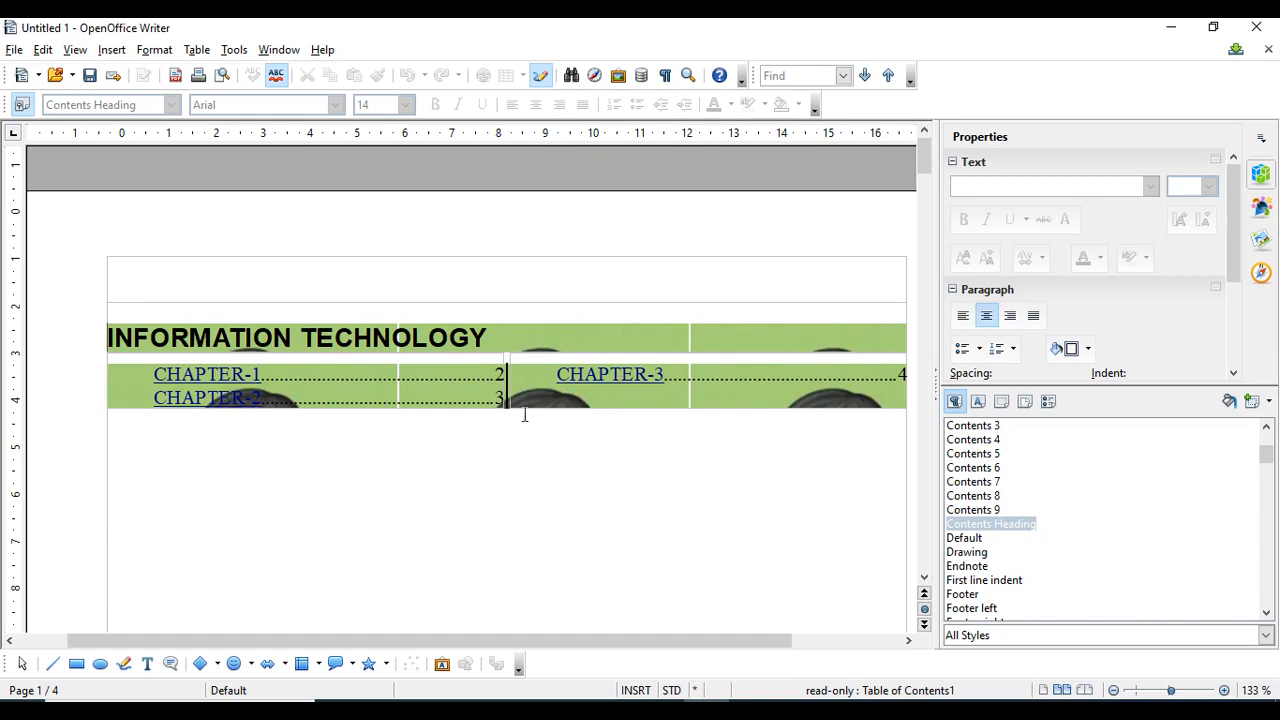
Switch the table of contents' background from Graphic back to Color with No Fill.
{"action": "left_click", "coordinate": [113, 50]}
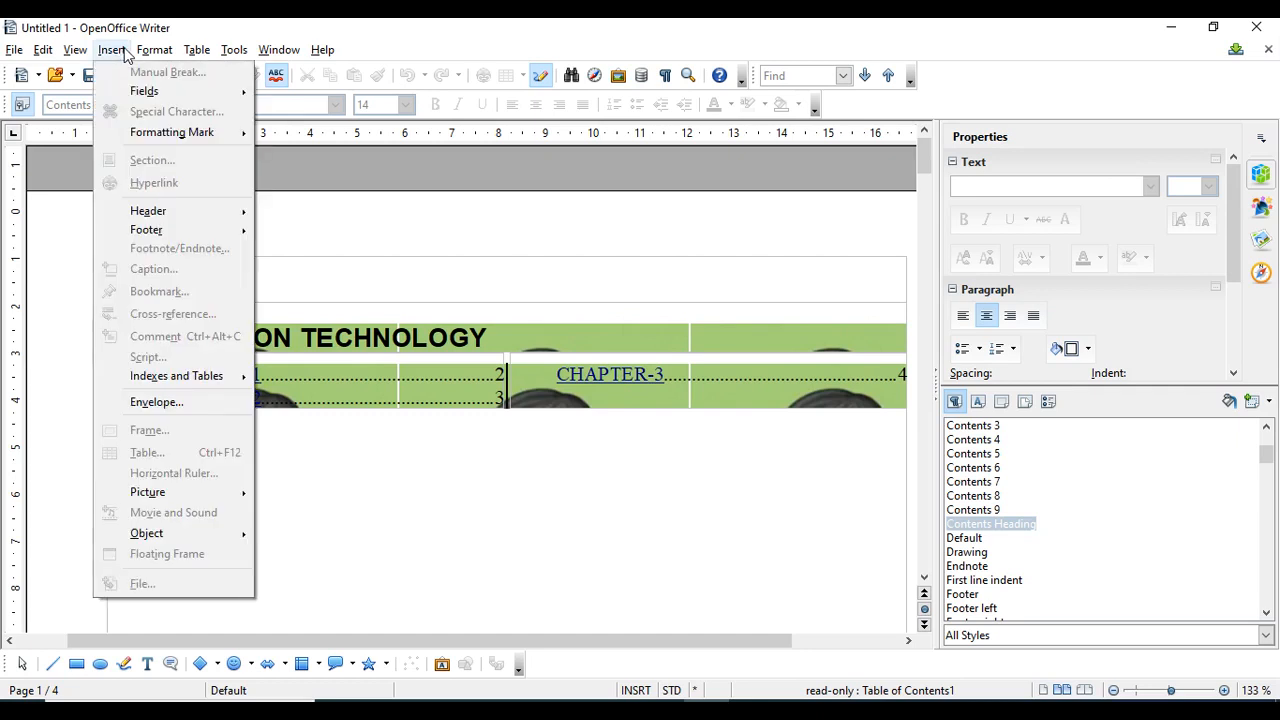
{"action": "mouse_move", "coordinate": [248, 379]}
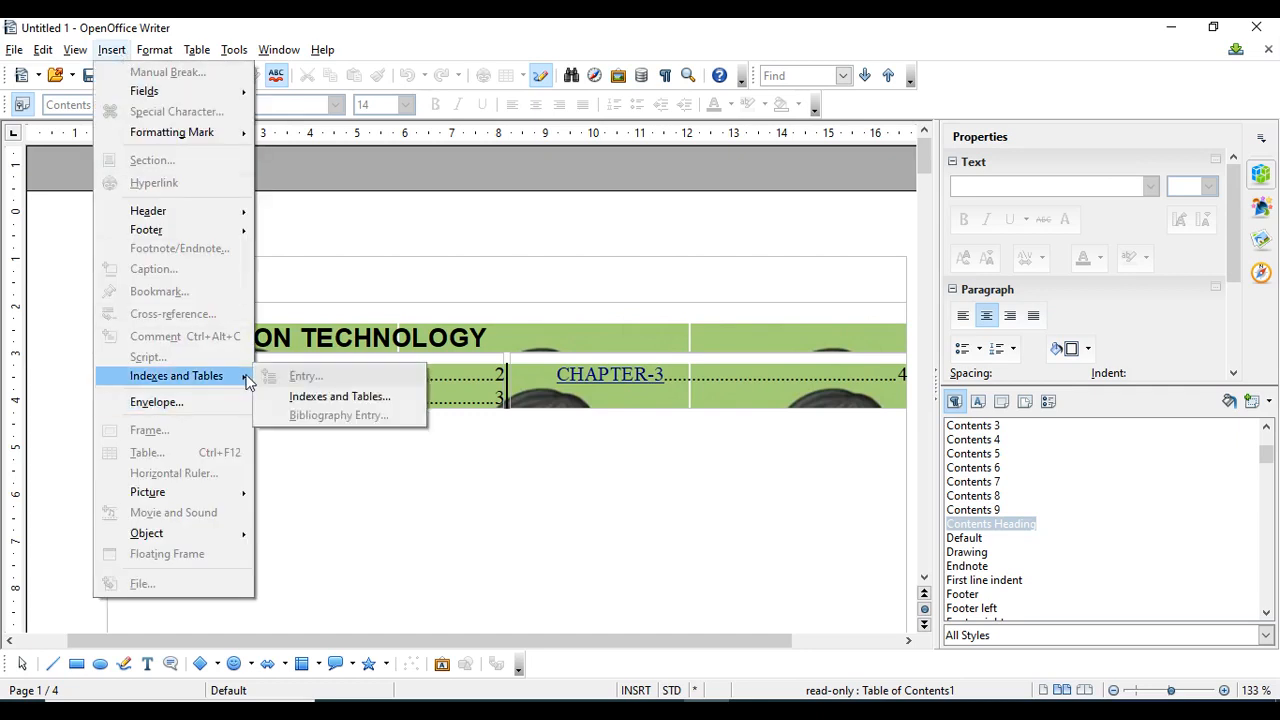
{"action": "left_click", "coordinate": [330, 396]}
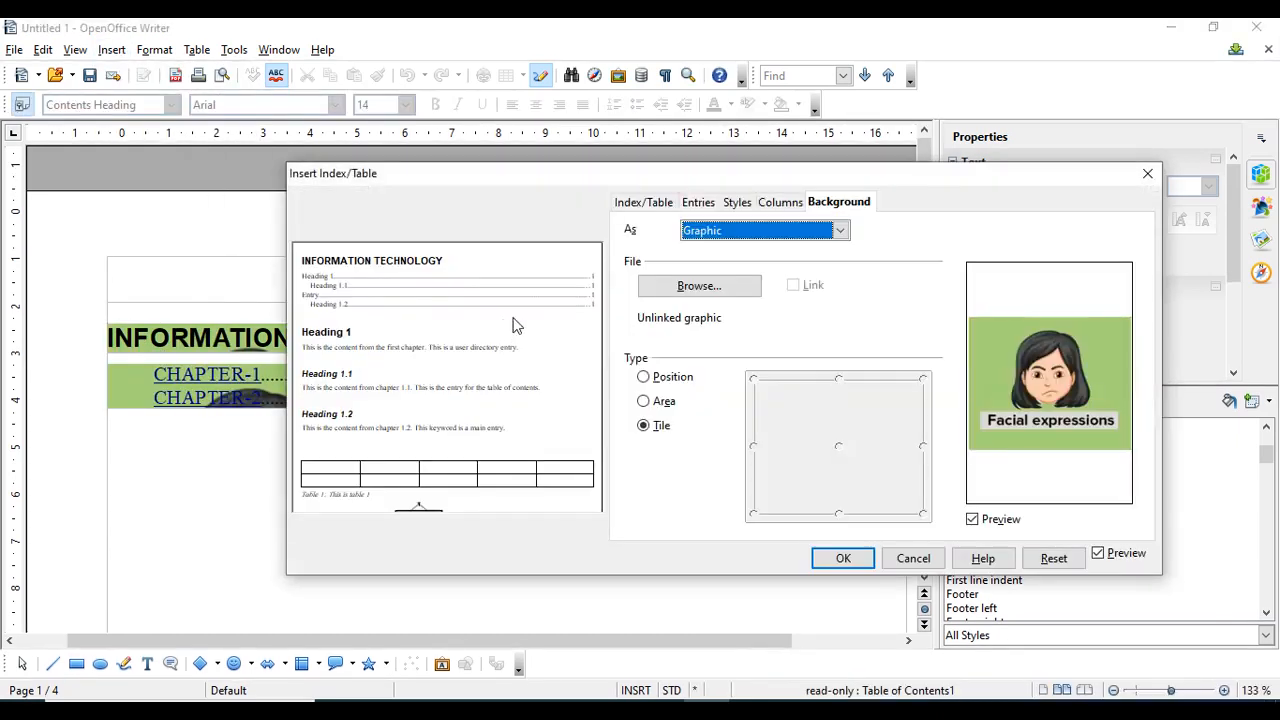
{"action": "left_click", "coordinate": [840, 231]}
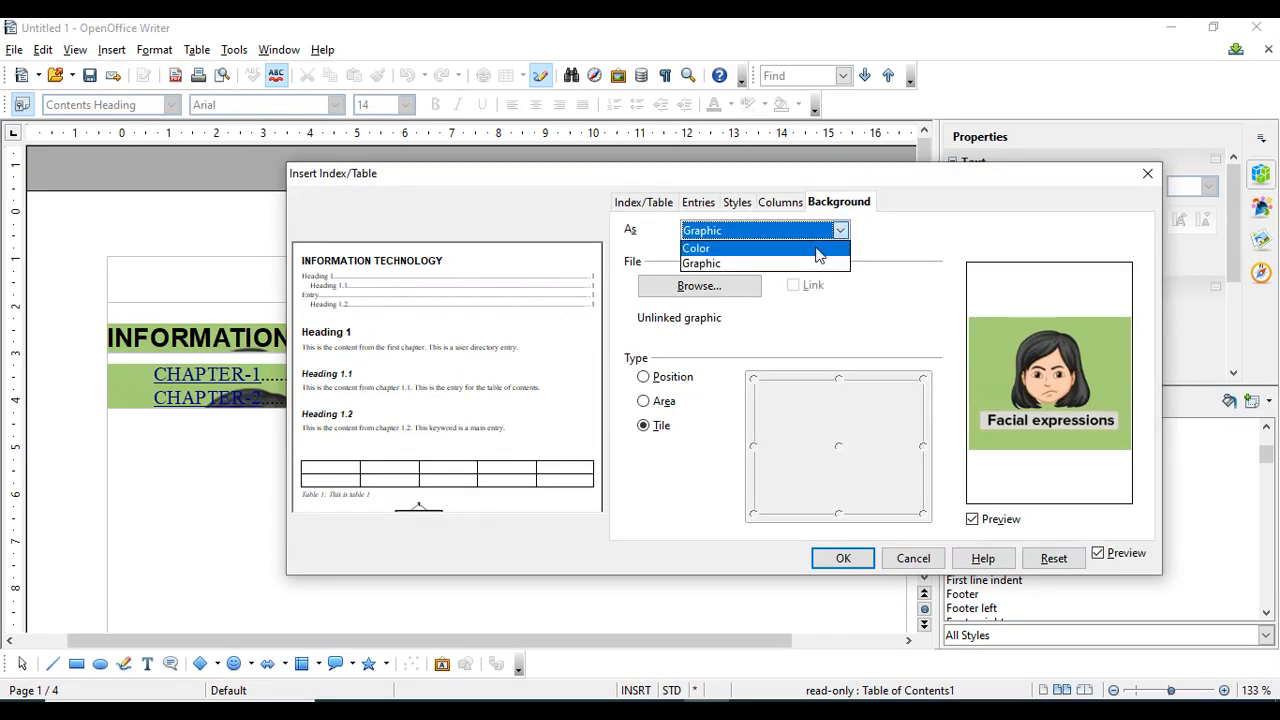
{"action": "left_click", "coordinate": [817, 249]}
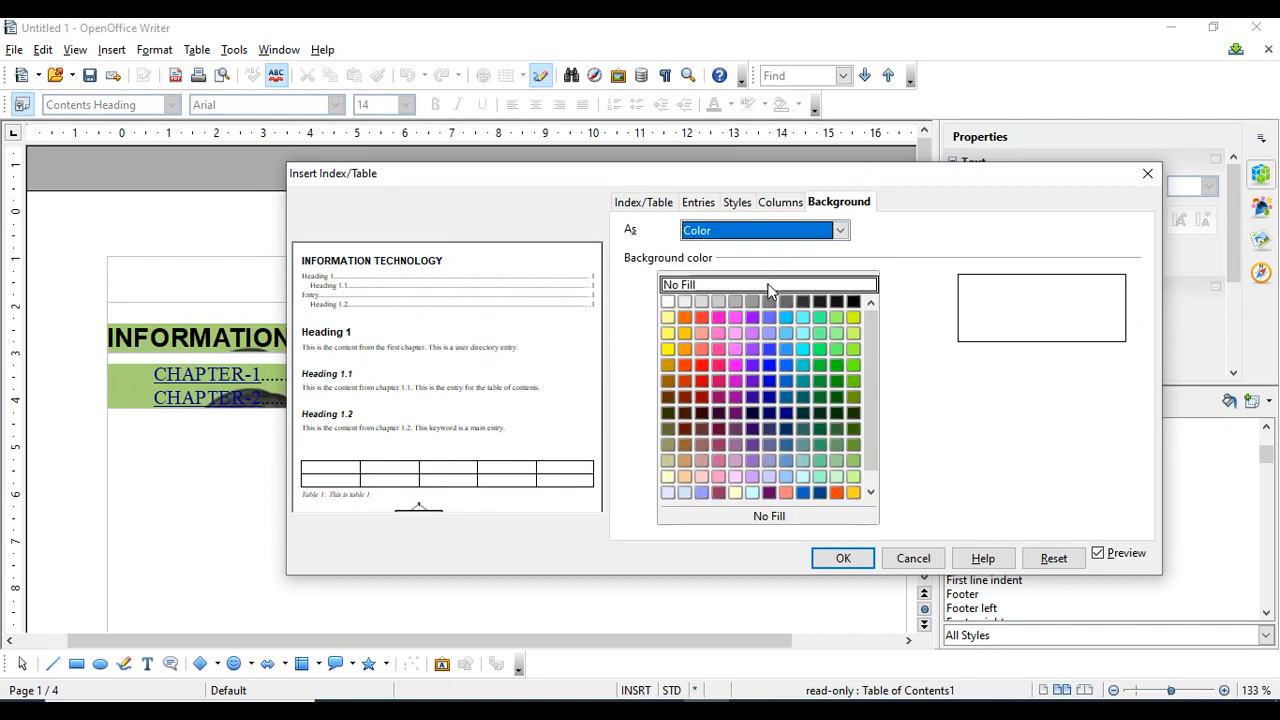
{"action": "left_click", "coordinate": [769, 286]}
{"action": "left_click", "coordinate": [843, 559]}
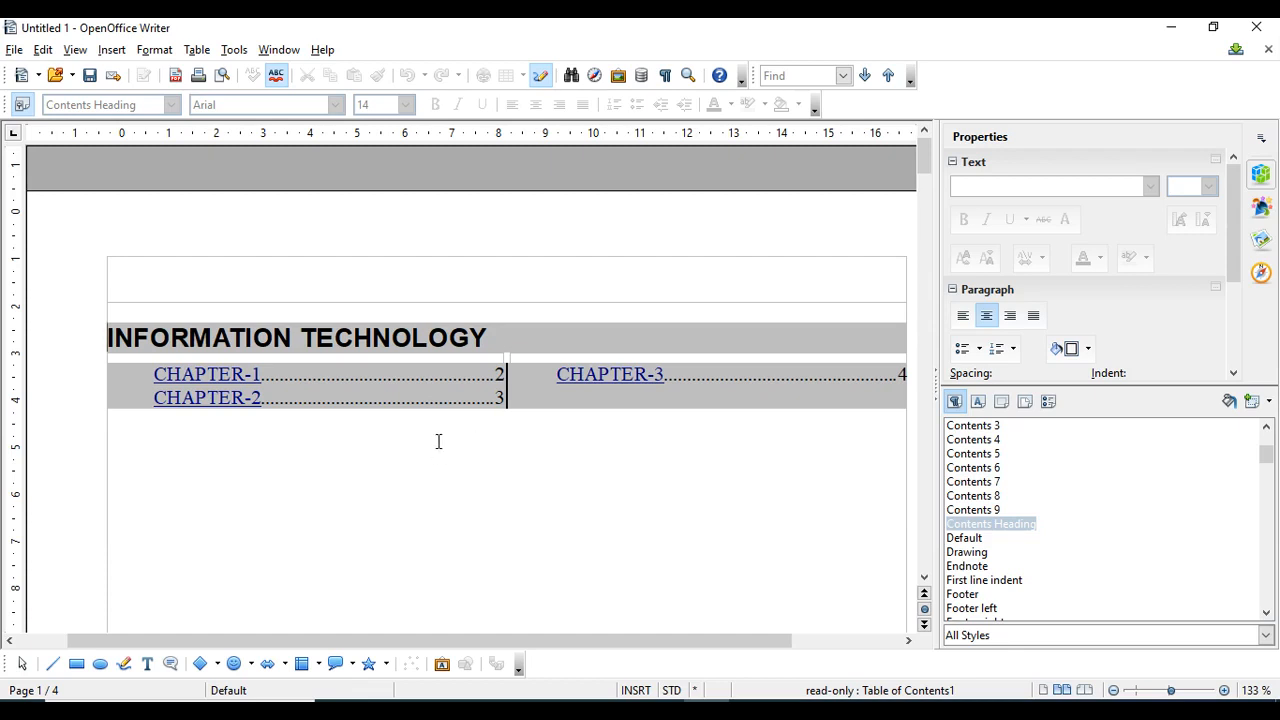
Review the background settings of the table of contents and accept them as they are.
{"action": "left_click", "coordinate": [112, 50]}
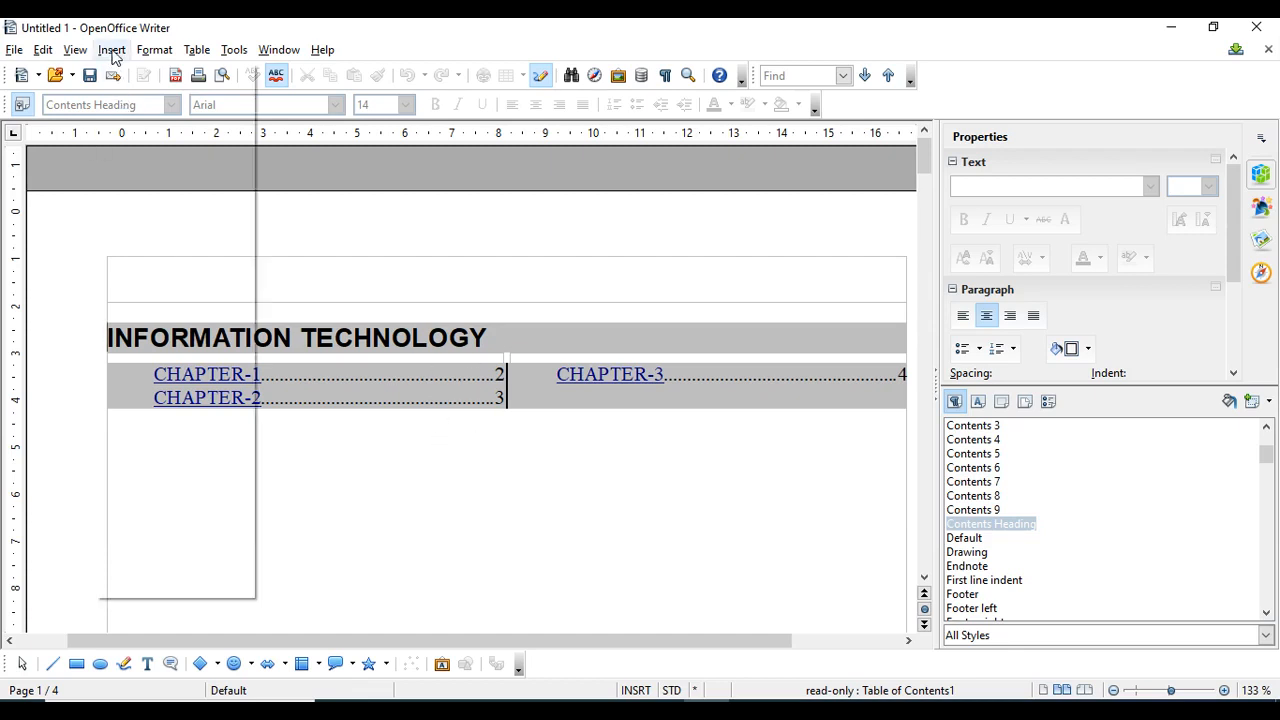
{"action": "mouse_move", "coordinate": [176, 382]}
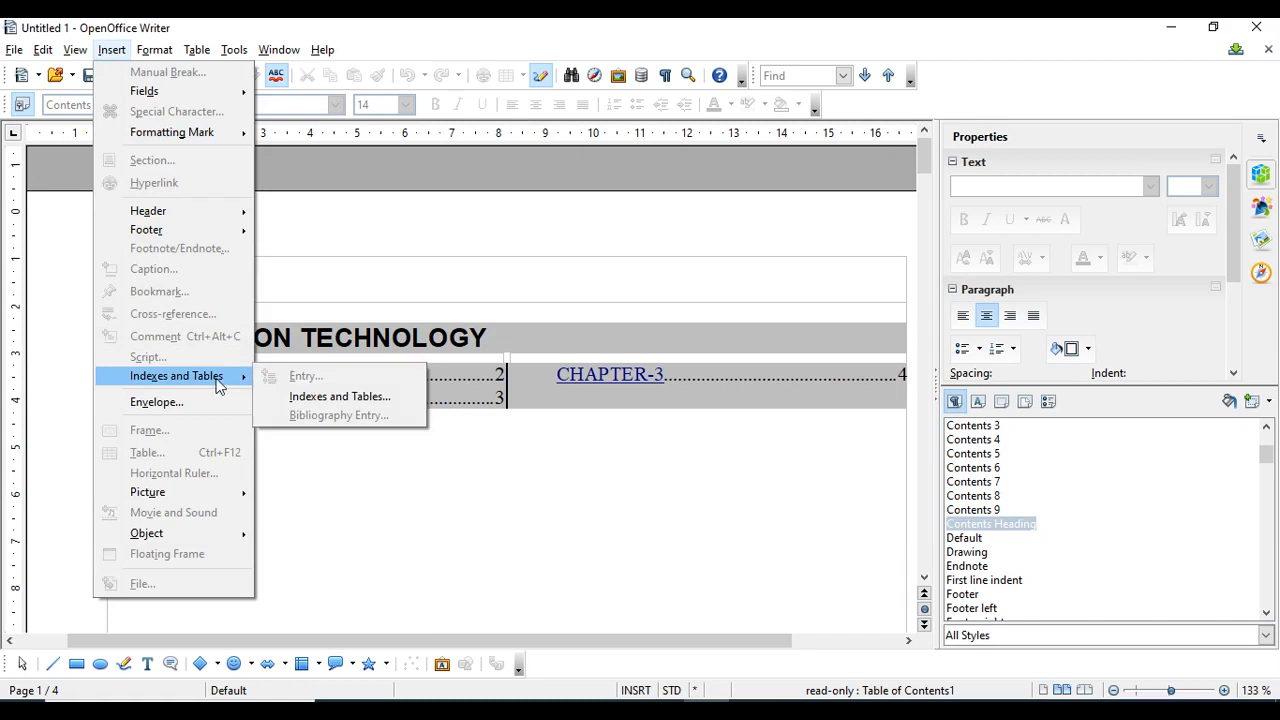
{"action": "left_click", "coordinate": [322, 398]}
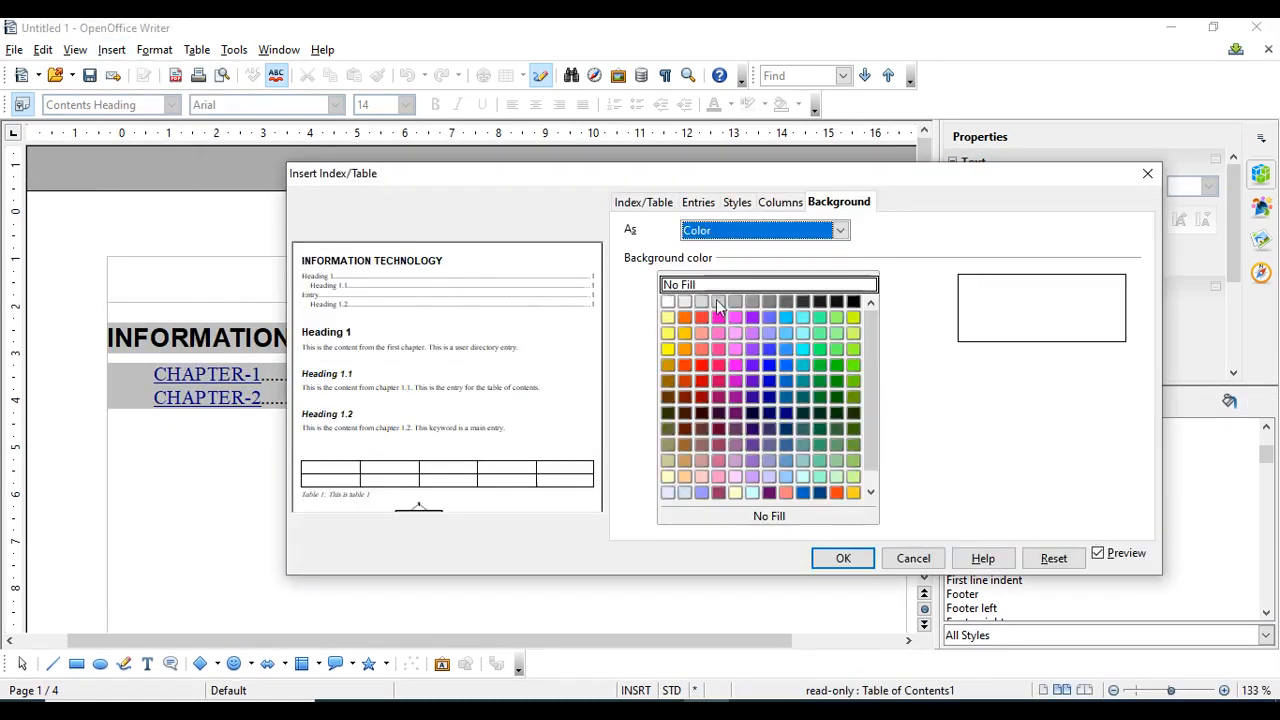
{"action": "left_click", "coordinate": [843, 561]}
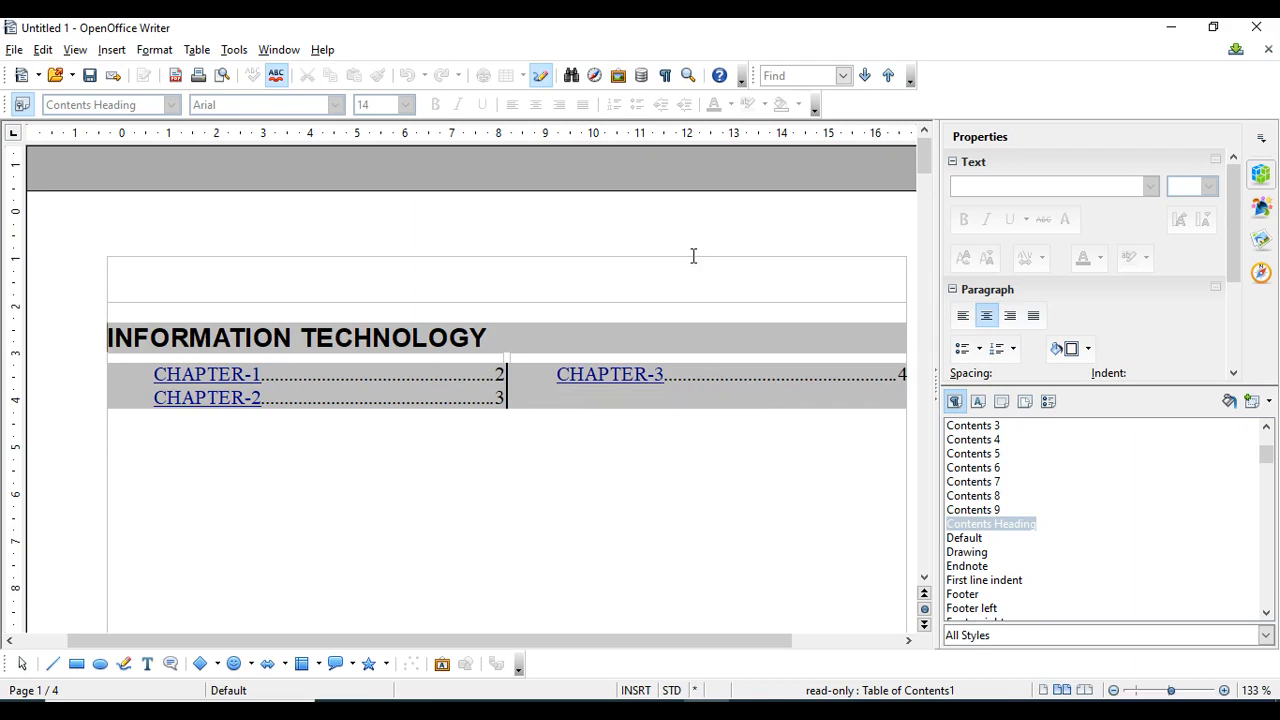
Open the existing table of contents for editing, review its title, type and creation options, and accept them.
{"action": "left_click", "coordinate": [541, 375]}
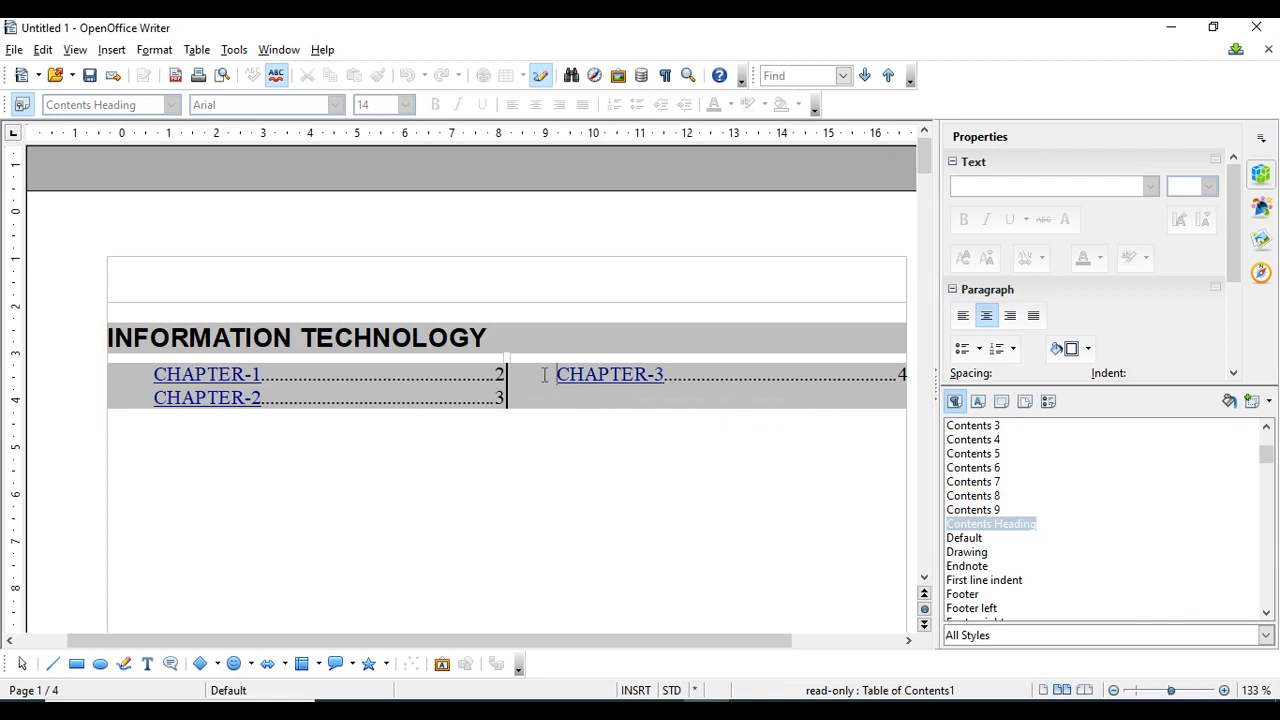
{"action": "right_click", "coordinate": [531, 377]}
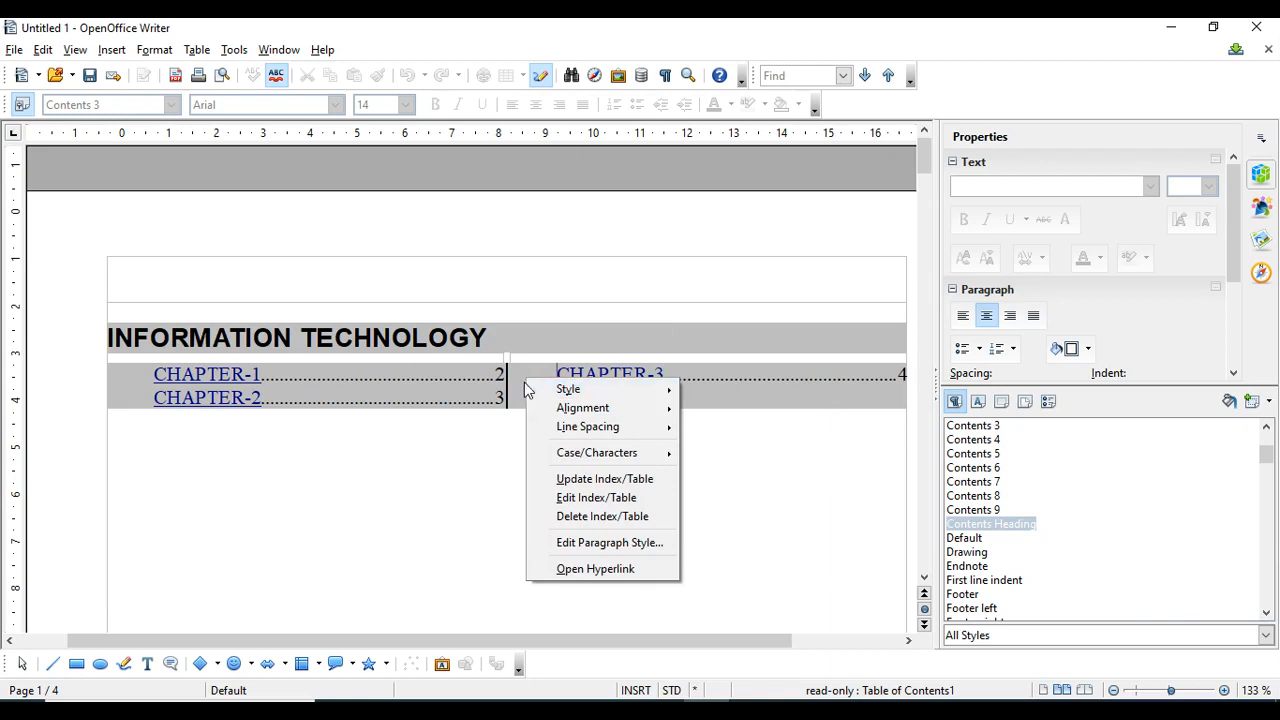
{"action": "left_click", "coordinate": [598, 500]}
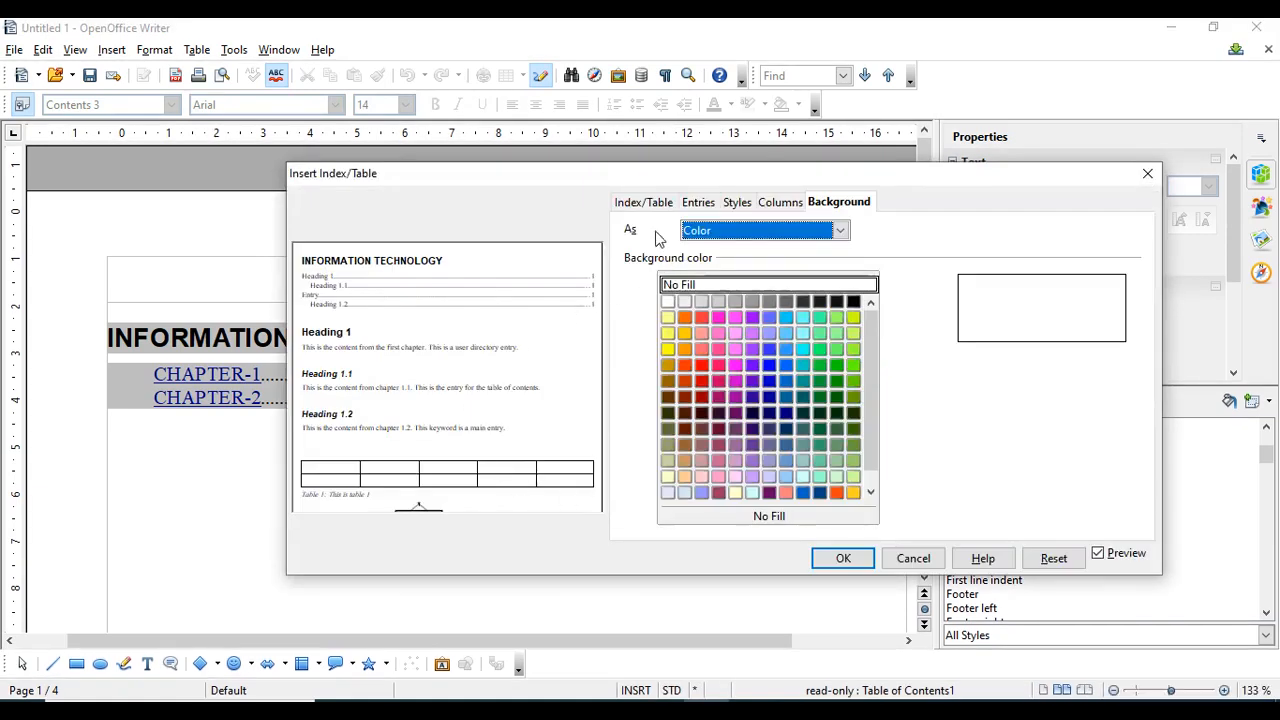
{"action": "left_click", "coordinate": [645, 203]}
{"action": "left_click_drag", "start_coordinate": [686, 178], "coordinate": [635, 182]}
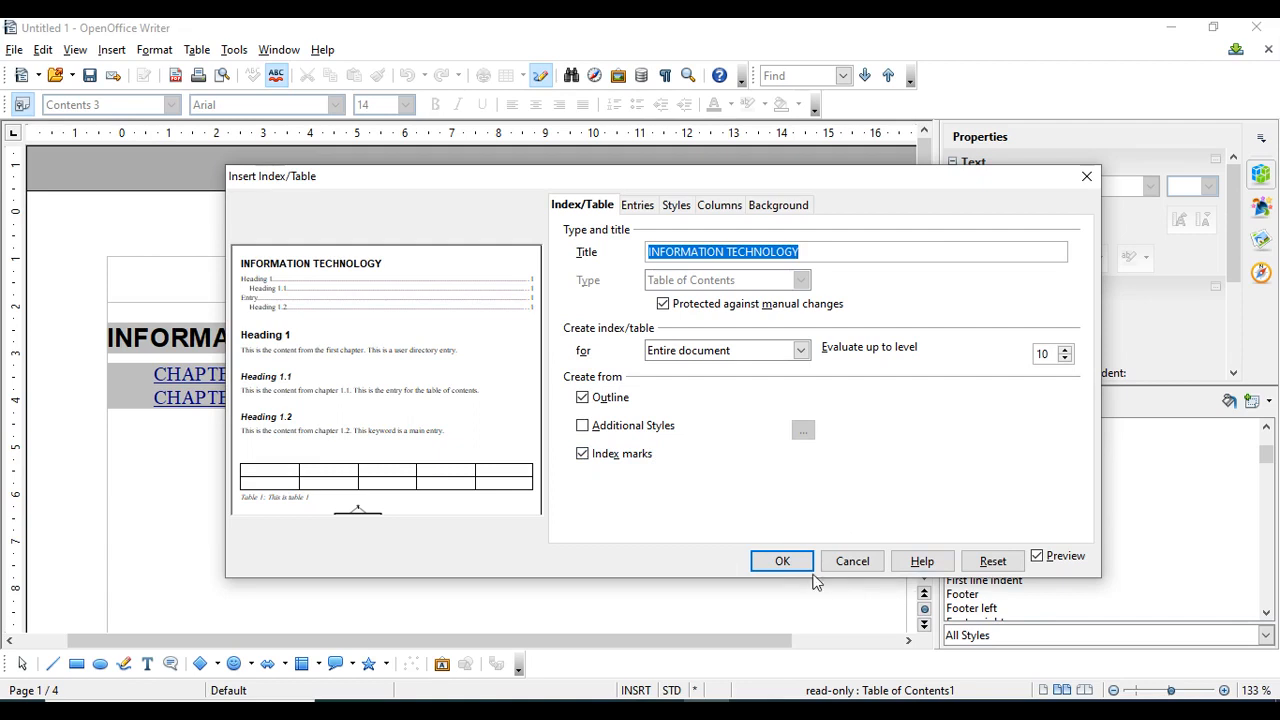
{"action": "left_click", "coordinate": [782, 561]}
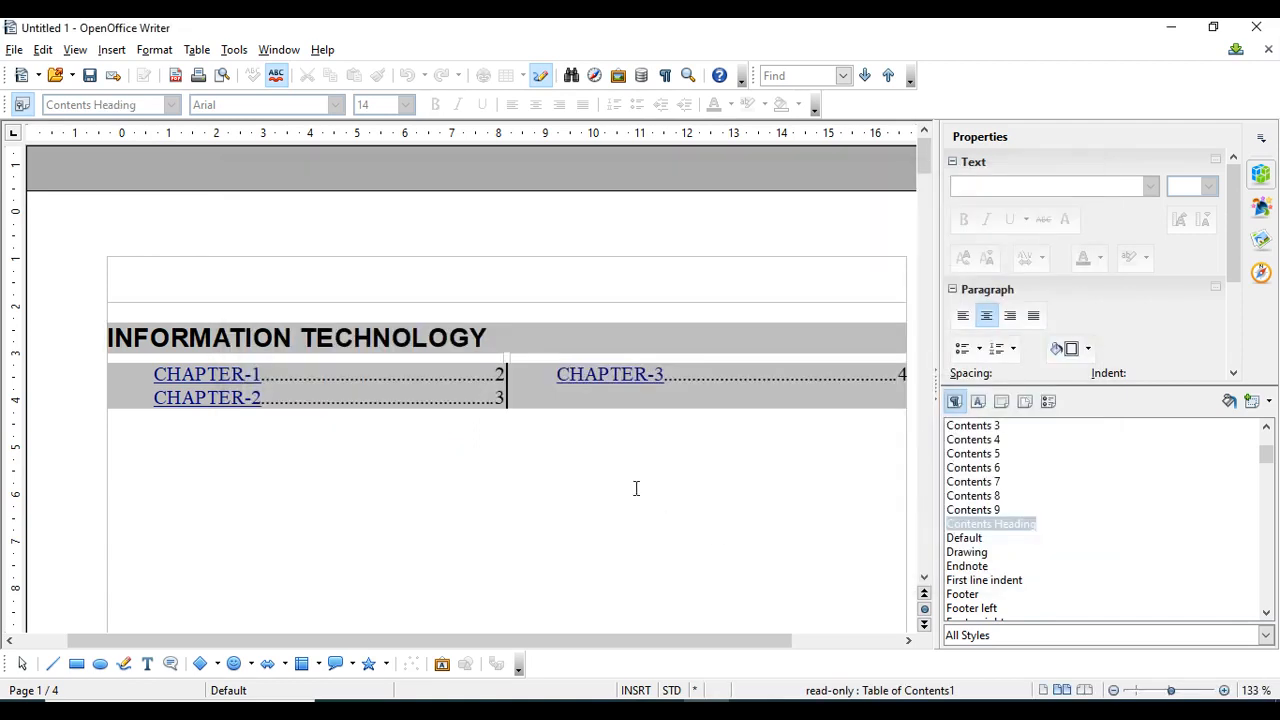
Add blank paragraphs below the CHAPTER-3 heading until the text cursor reaches the start of a new fifth page.
{"action": "left_click", "coordinate": [648, 397]}
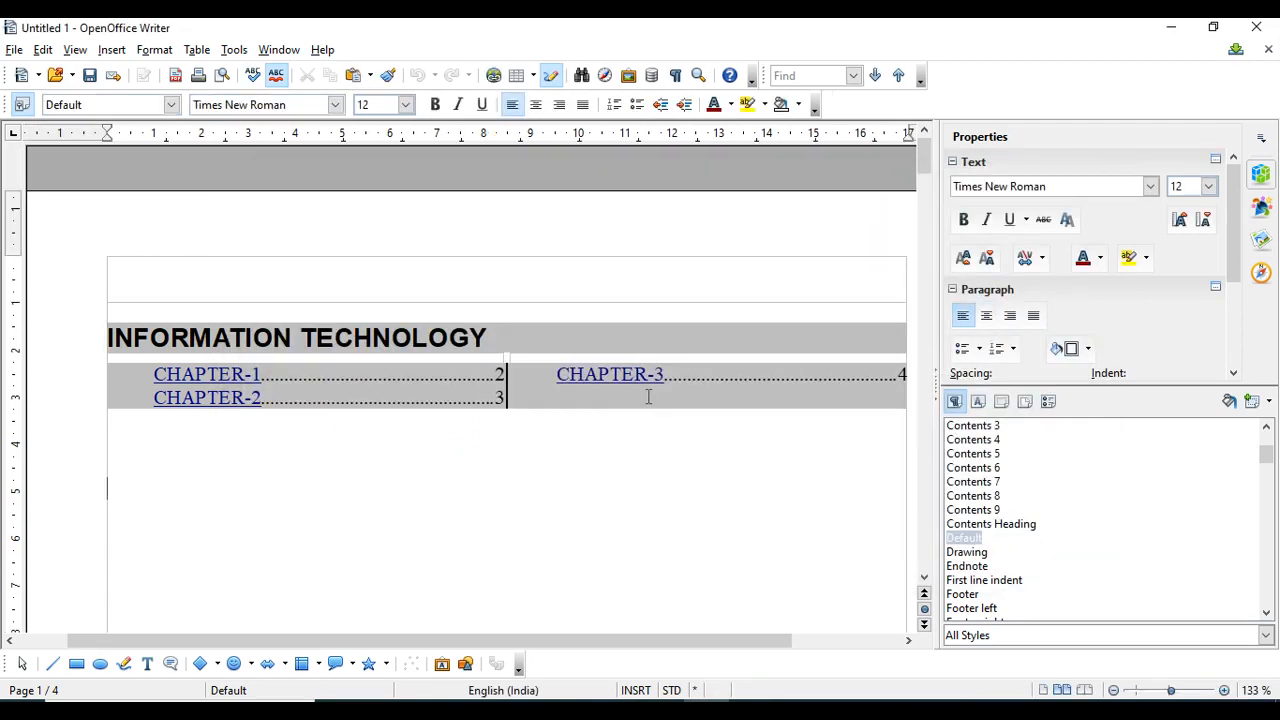
{"action": "left_click_drag", "start_coordinate": [921, 168], "coordinate": [935, 466]}
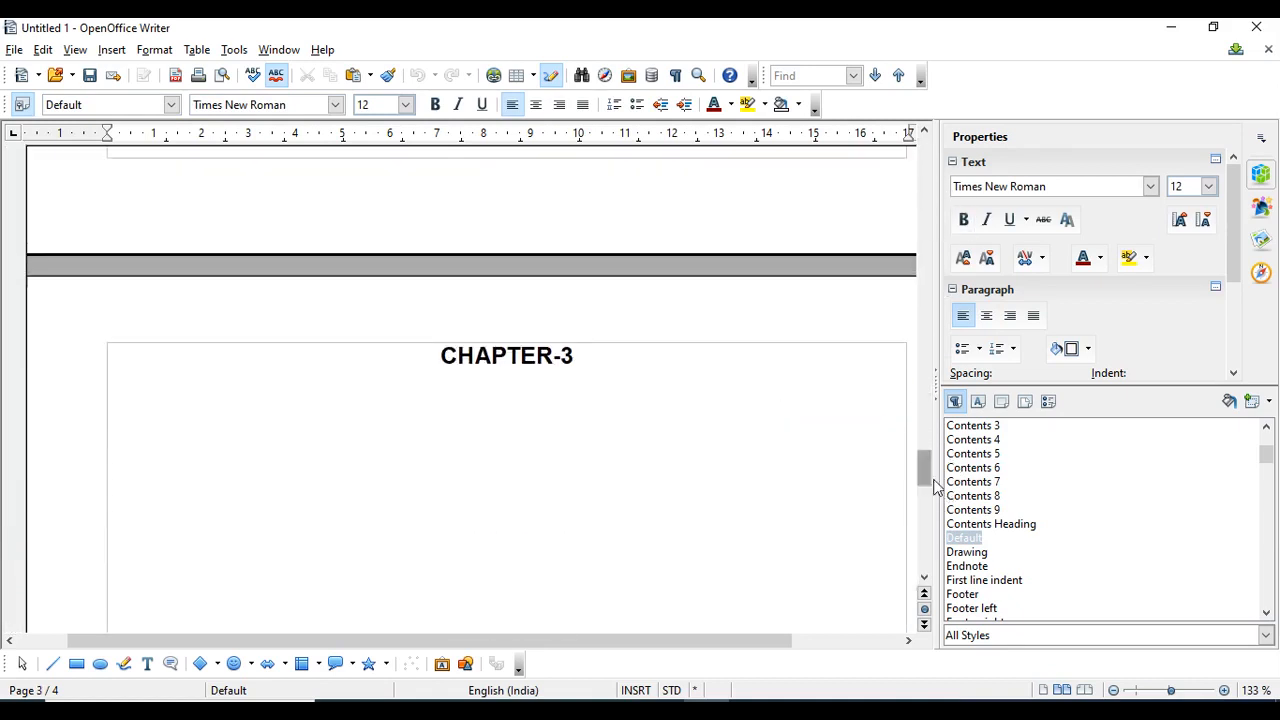
{"action": "left_click", "coordinate": [728, 445]}
{"action": "key", "text": "Return"}
{"action": "key", "text": "Return"}
{"action": "key", "text": "Return"}
{"action": "key", "text": "Return"}
{"action": "key", "text": "Return"}
{"action": "key", "text": "Return"}
{"action": "key", "text": "Return"}
{"action": "key", "text": "Return"}
{"action": "key", "text": "Return"}
{"action": "key", "text": "Return"}
{"action": "key", "text": "Return"}
{"action": "key", "text": "Return"}
{"action": "key", "text": "Return"}
{"action": "key", "text": "Return"}
{"action": "key", "text": "Return"}
{"action": "key", "text": "Return"}
{"action": "key", "text": "Return"}
{"action": "key", "text": "Return"}
{"action": "key", "text": "Return"}
{"action": "key", "text": "Return"}
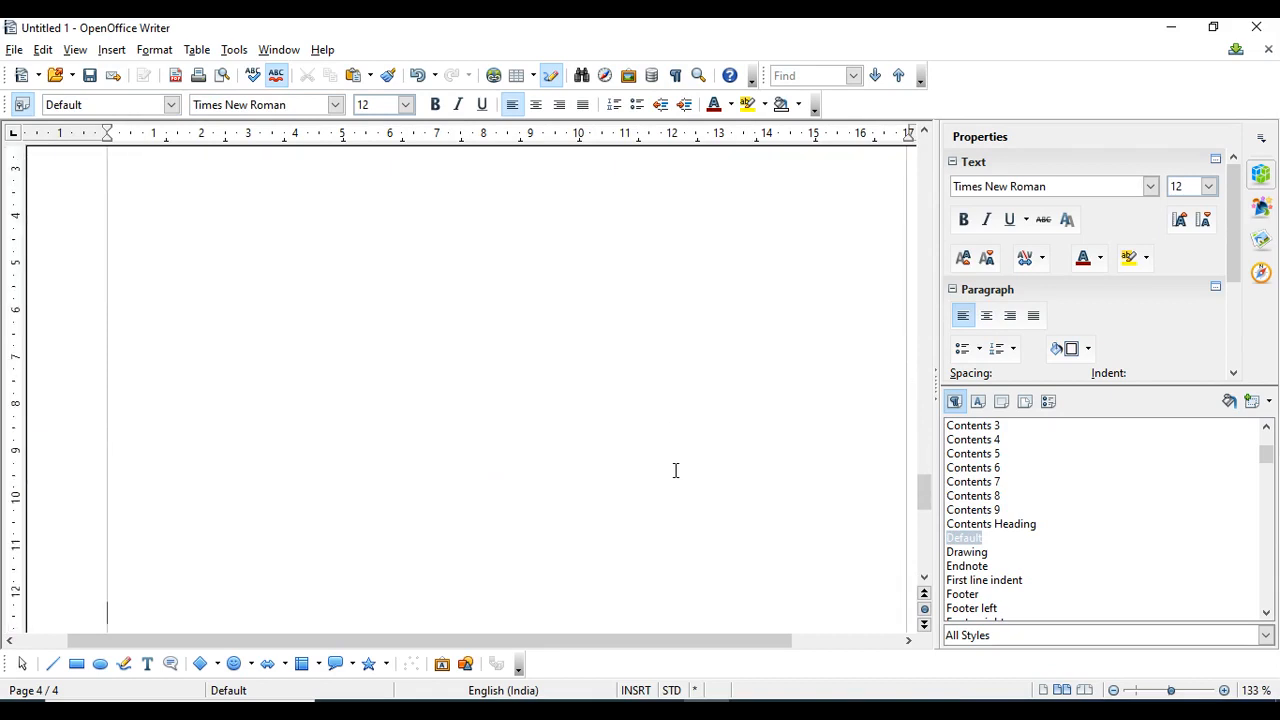
{"action": "key", "text": "Return"}
{"action": "key", "text": "Return"}
{"action": "key", "text": "Return"}
{"action": "key", "text": "Return"}
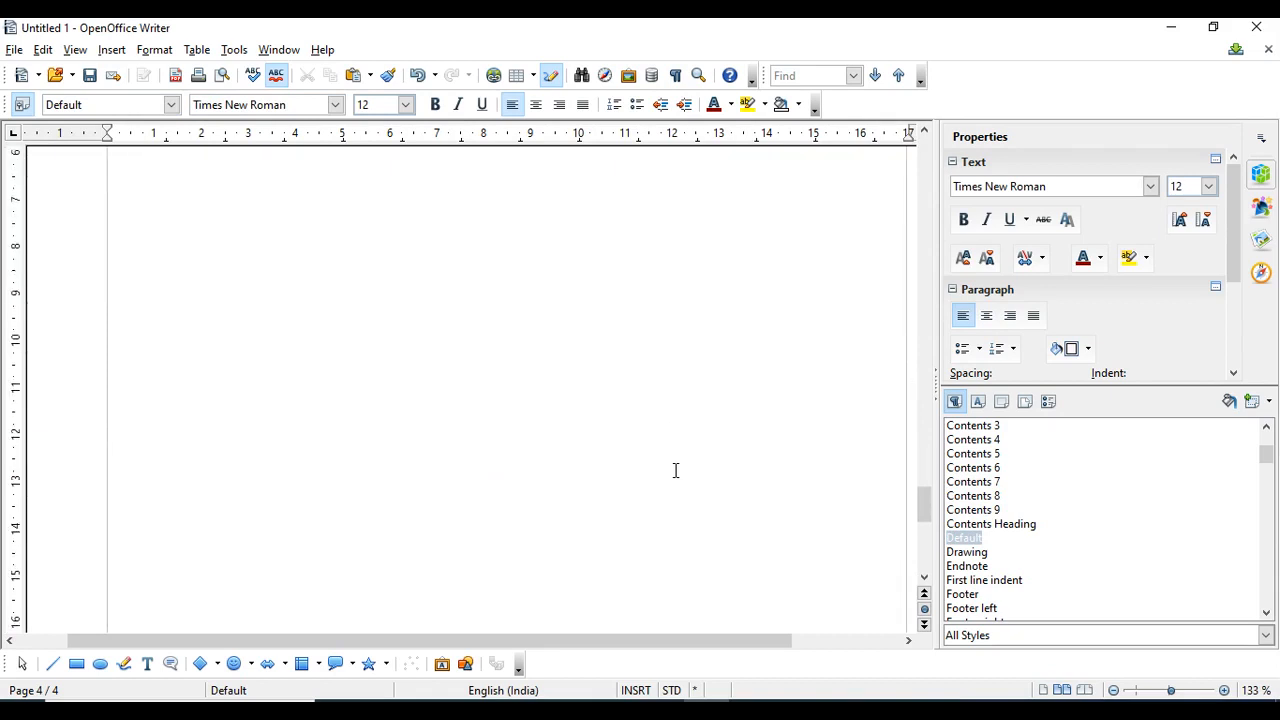
{"action": "key", "text": "Return"}
{"action": "key", "text": "Return"}
{"action": "key", "text": "Return"}
{"action": "key", "text": "Return"}
{"action": "key", "text": "Return"}
{"action": "key", "text": "Return"}
{"action": "key", "text": "Return"}
{"action": "key", "text": "Return"}
{"action": "key", "text": "Return"}
{"action": "key", "text": "Return"}
{"action": "key", "text": "Return"}
{"action": "key", "text": "Return"}
{"action": "key", "text": "Return"}
{"action": "key", "text": "Return"}
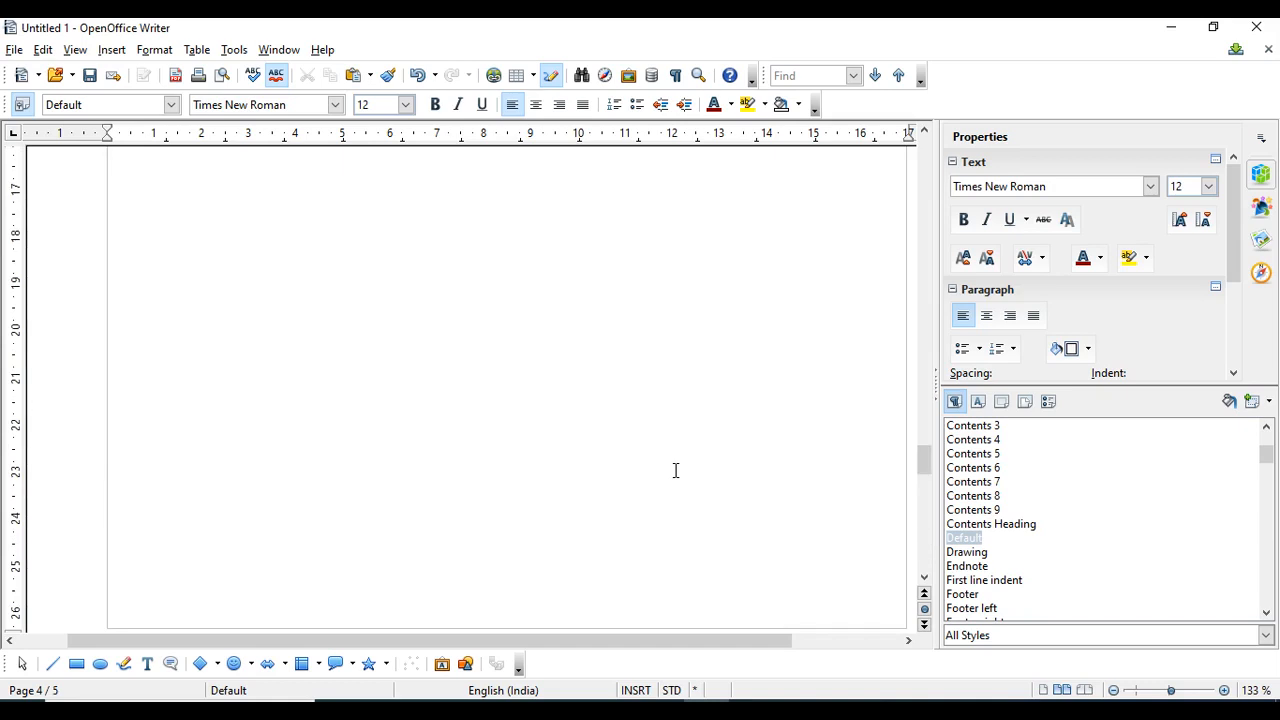
{"action": "key", "text": "Return"}
{"action": "key", "text": "Return"}
{"action": "key", "text": "Return"}
{"action": "key", "text": "Return"}
{"action": "key", "text": "Return"}
{"action": "key", "text": "Return"}
{"action": "key", "text": "BackSpace"}
{"action": "key", "text": "BackSpace"}
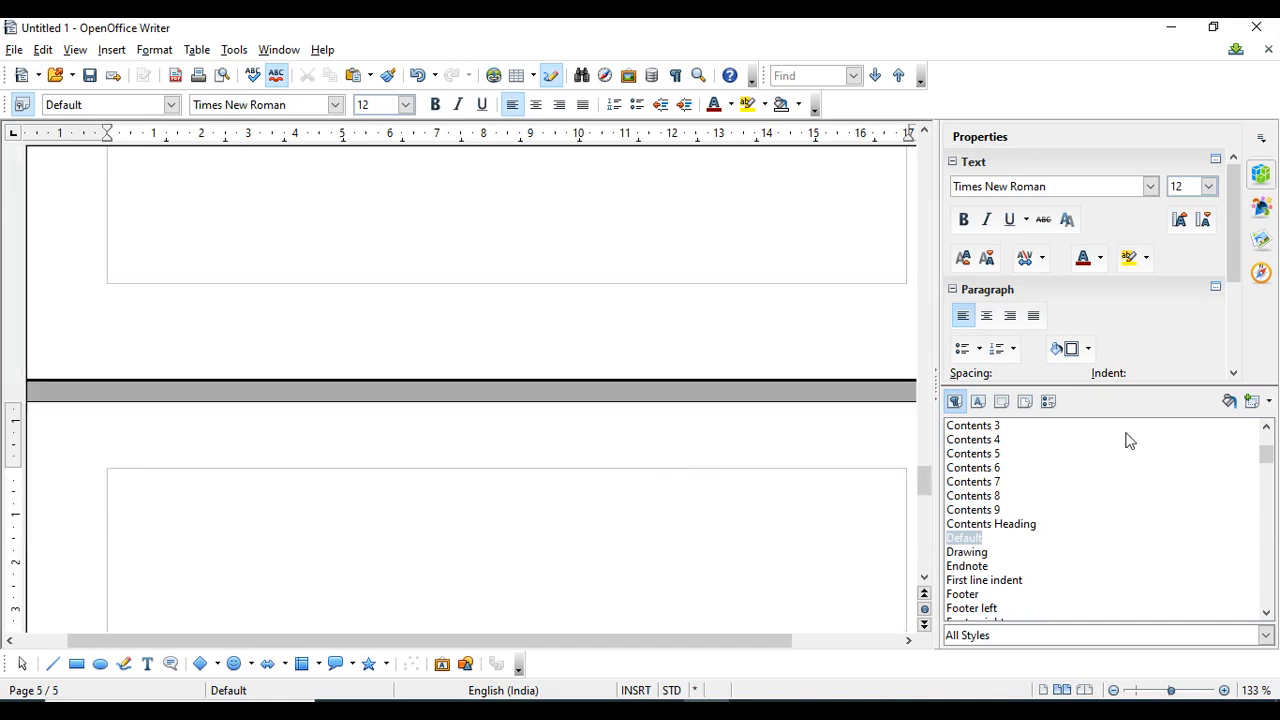
Locate the Heading 3 paragraph style and enter the text CHAPTER-4 near the top of the fifth page.
{"action": "left_click_drag", "start_coordinate": [1267, 459], "coordinate": [1267, 441]}
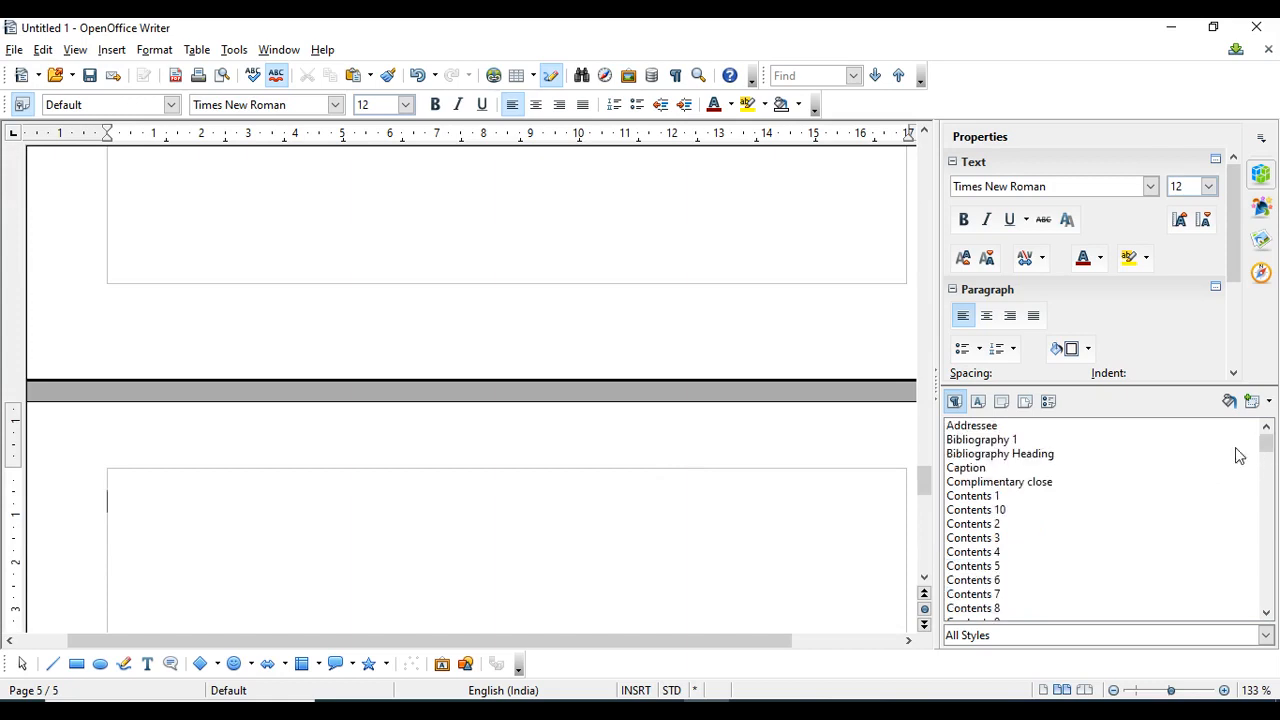
{"action": "left_click", "coordinate": [1266, 612]}
{"action": "left_click", "coordinate": [1266, 613]}
{"action": "left_click", "coordinate": [1266, 613]}
{"action": "left_click", "coordinate": [1267, 613]}
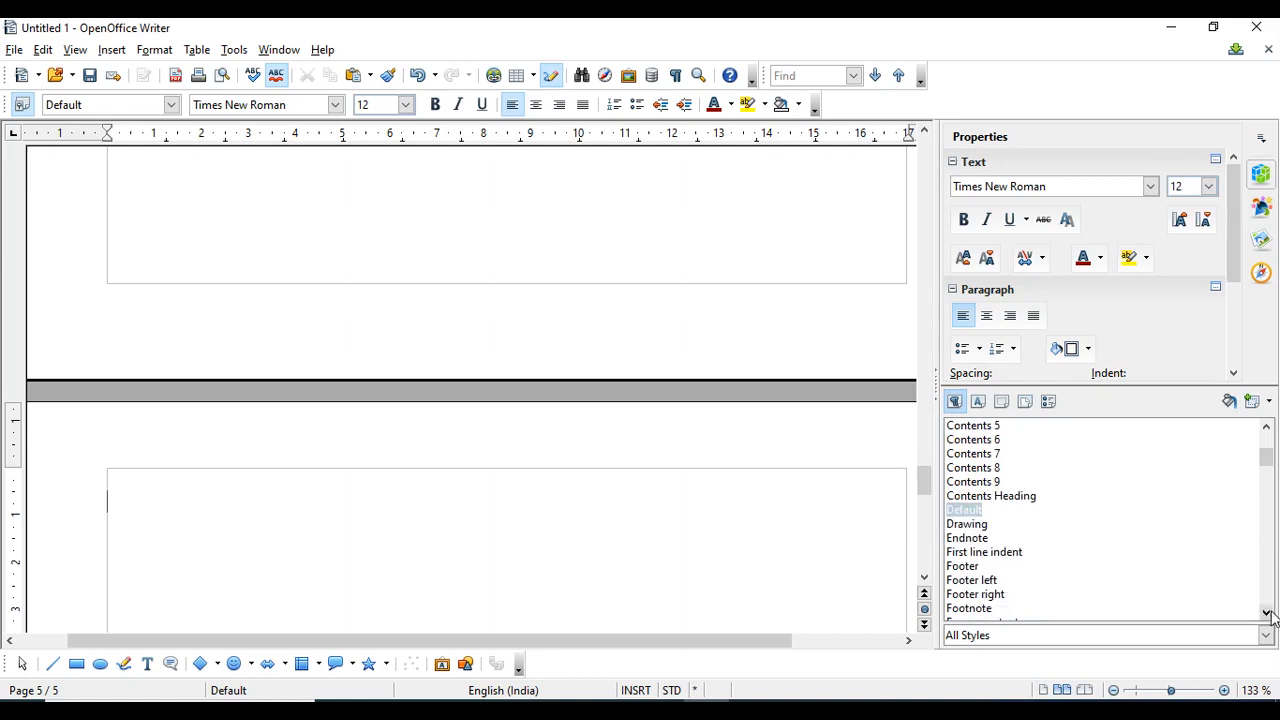
{"action": "left_click", "coordinate": [1267, 613]}
{"action": "left_click", "coordinate": [1267, 613]}
{"action": "left_click", "coordinate": [1267, 613]}
{"action": "left_click", "coordinate": [1267, 613]}
{"action": "left_click", "coordinate": [1267, 613]}
{"action": "left_click", "coordinate": [1267, 613]}
{"action": "left_click", "coordinate": [1267, 613]}
{"action": "left_click", "coordinate": [988, 582]}
{"action": "left_click", "coordinate": [372, 540]}
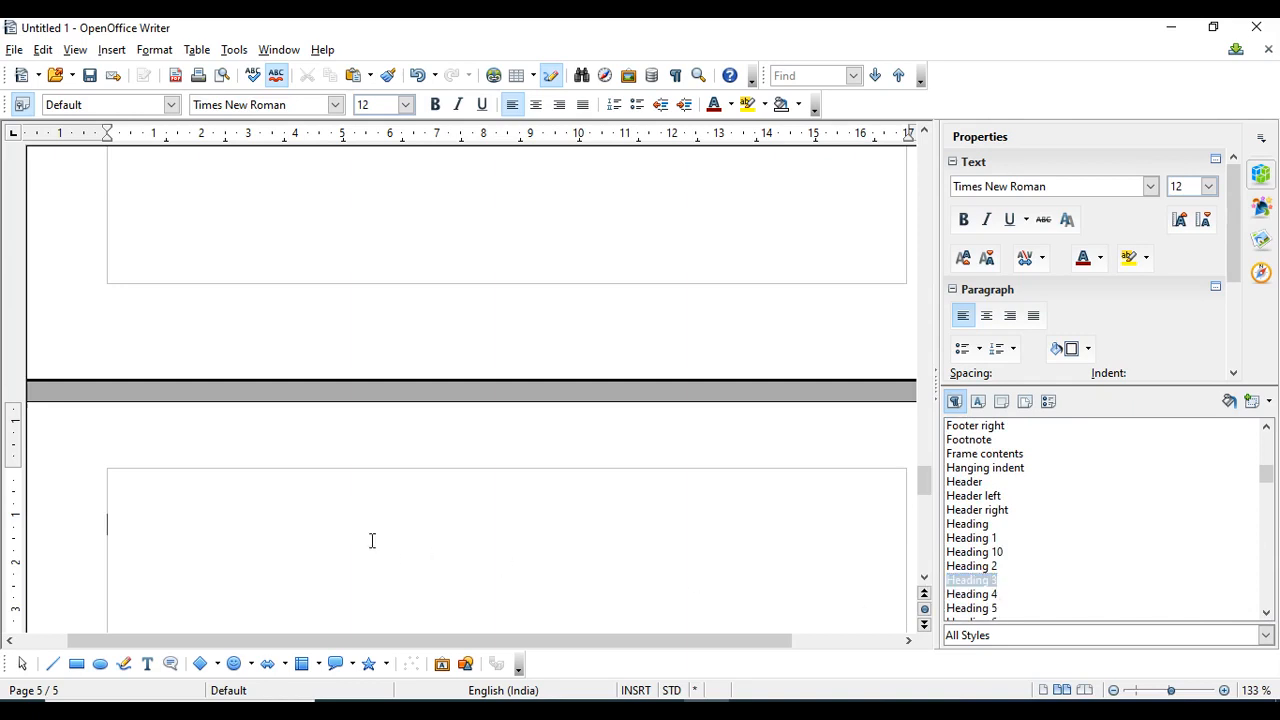
{"action": "type", "text": "CHAPTER-4"}
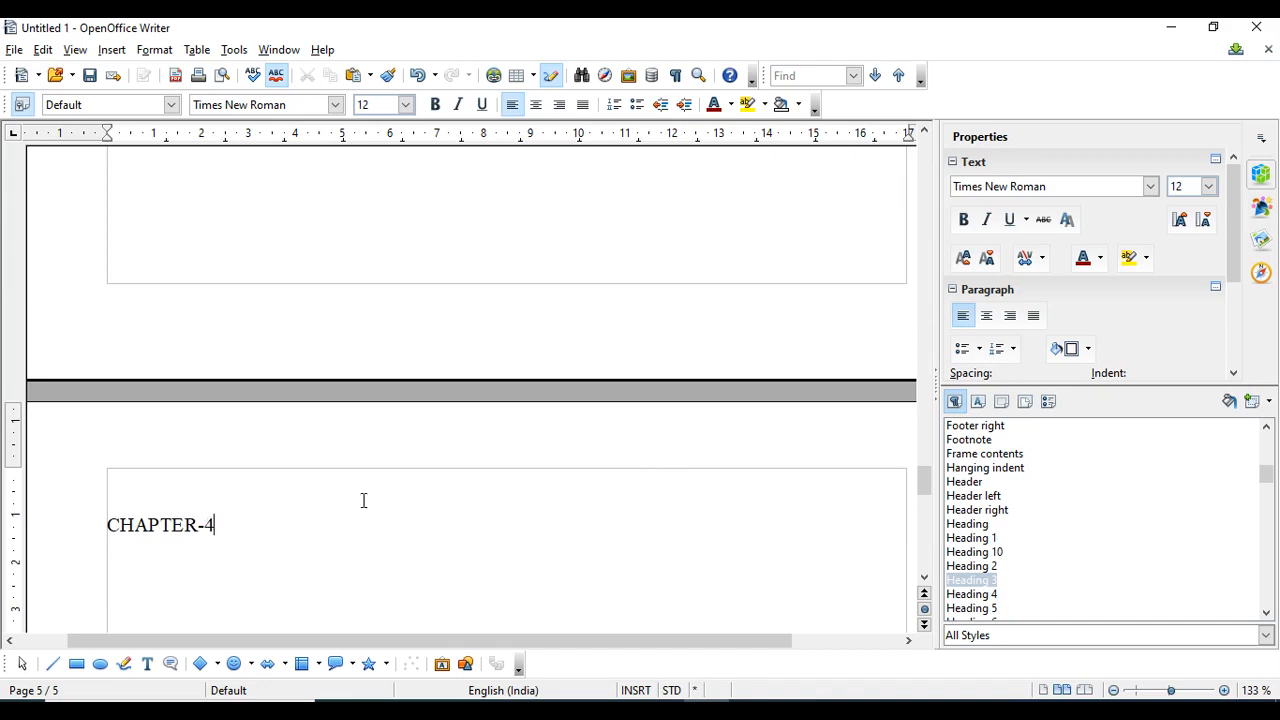
Apply the Heading 3 paragraph style to the CHAPTER-4 line and centre it.
{"action": "left_click_drag", "start_coordinate": [204, 525], "coordinate": [94, 519]}
{"action": "left_click_drag", "start_coordinate": [234, 531], "coordinate": [92, 536]}
{"action": "left_click", "coordinate": [289, 474]}
{"action": "left_click_drag", "start_coordinate": [218, 524], "coordinate": [102, 530]}
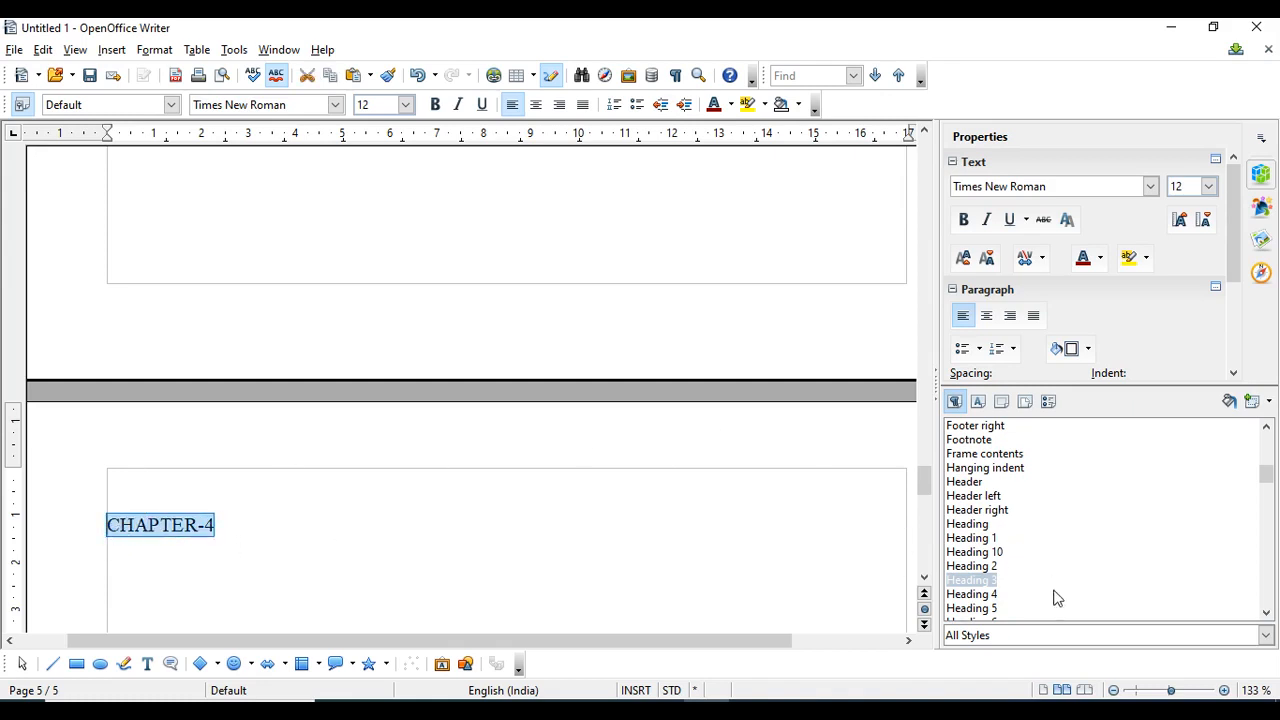
{"action": "double_click", "coordinate": [977, 582]}
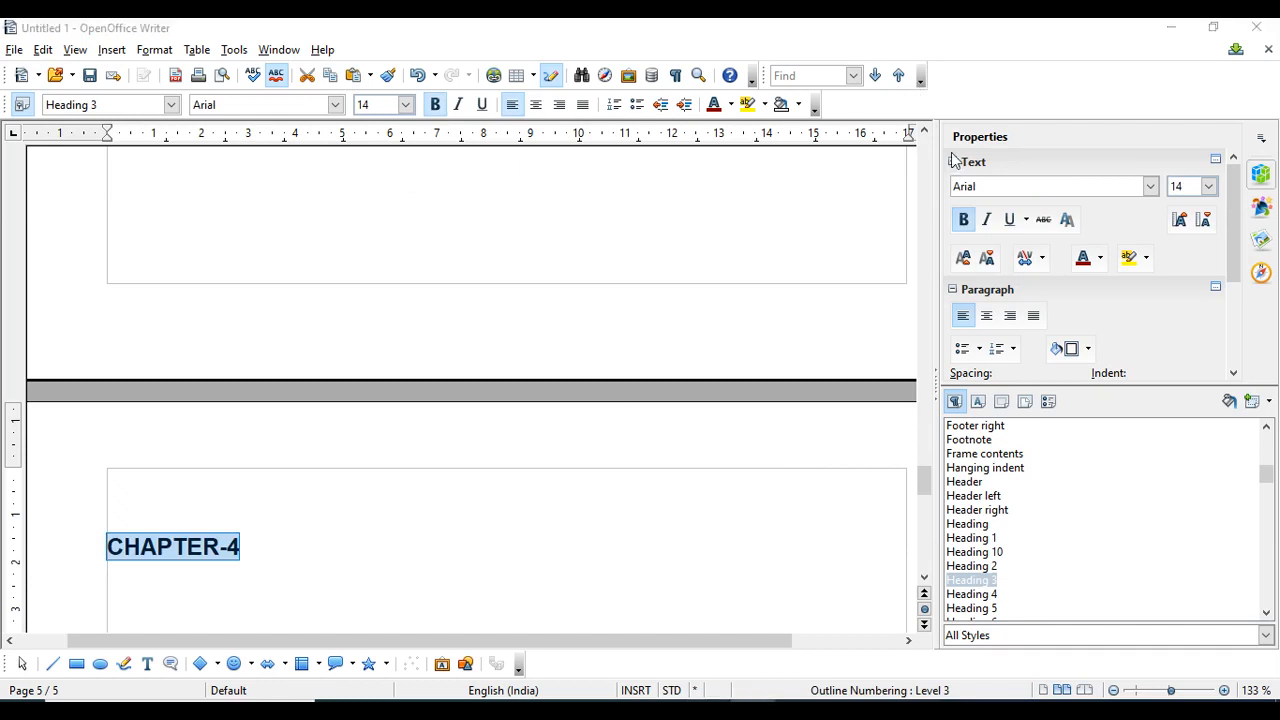
{"action": "left_click", "coordinate": [535, 104]}
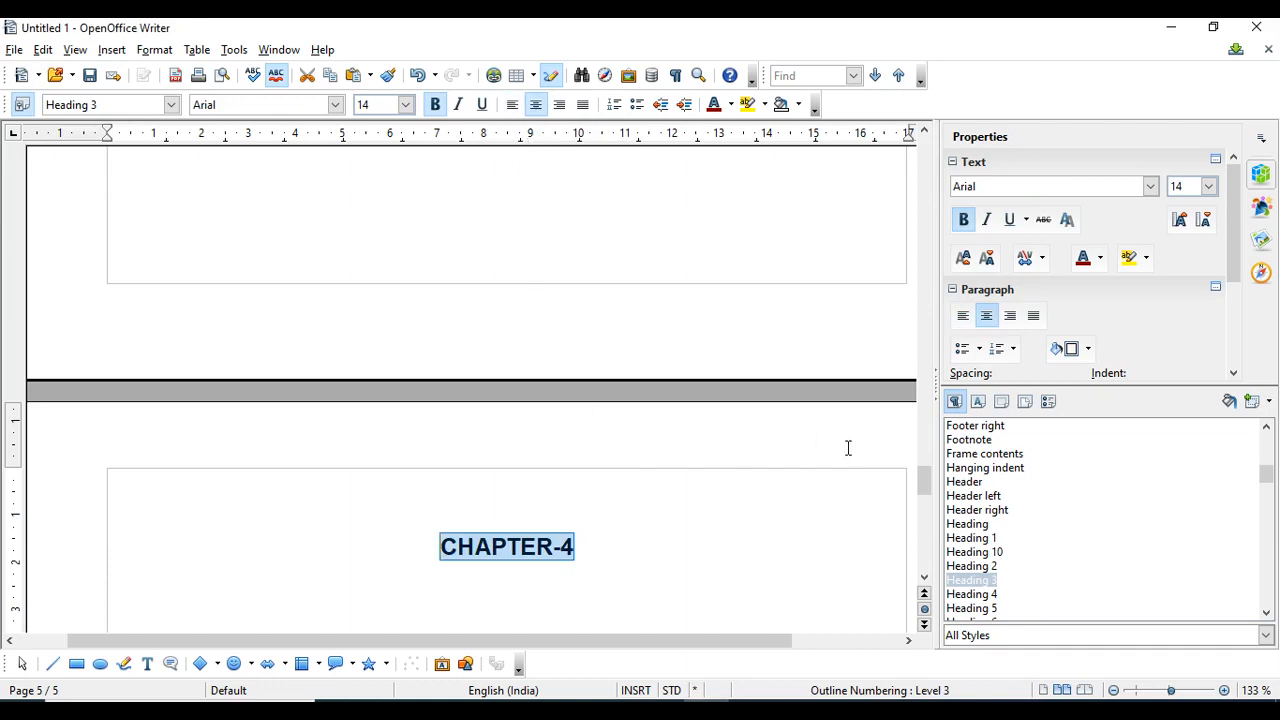
{"action": "left_click", "coordinate": [772, 518]}
Update the INFORMATION TECHNOLOGY table of contents on the first page to include the CHAPTER-4 heading.
{"action": "left_click_drag", "start_coordinate": [924, 490], "coordinate": [921, 160]}
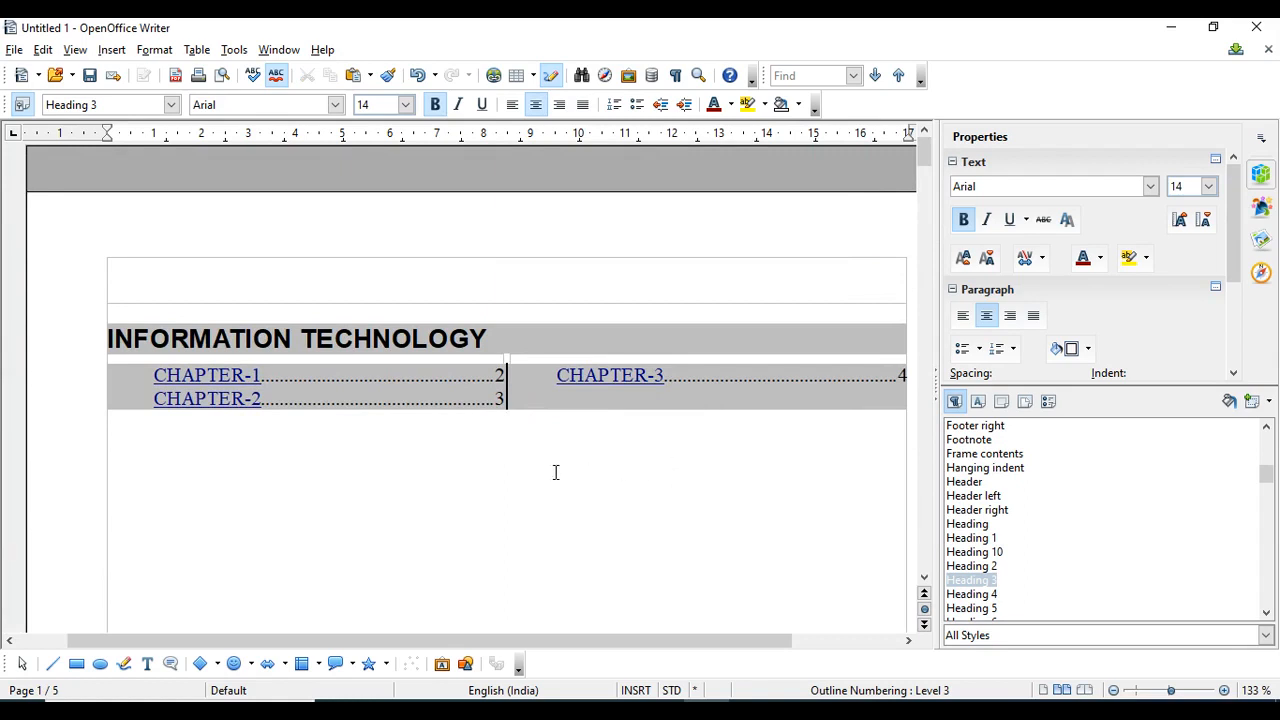
{"action": "right_click", "coordinate": [529, 381]}
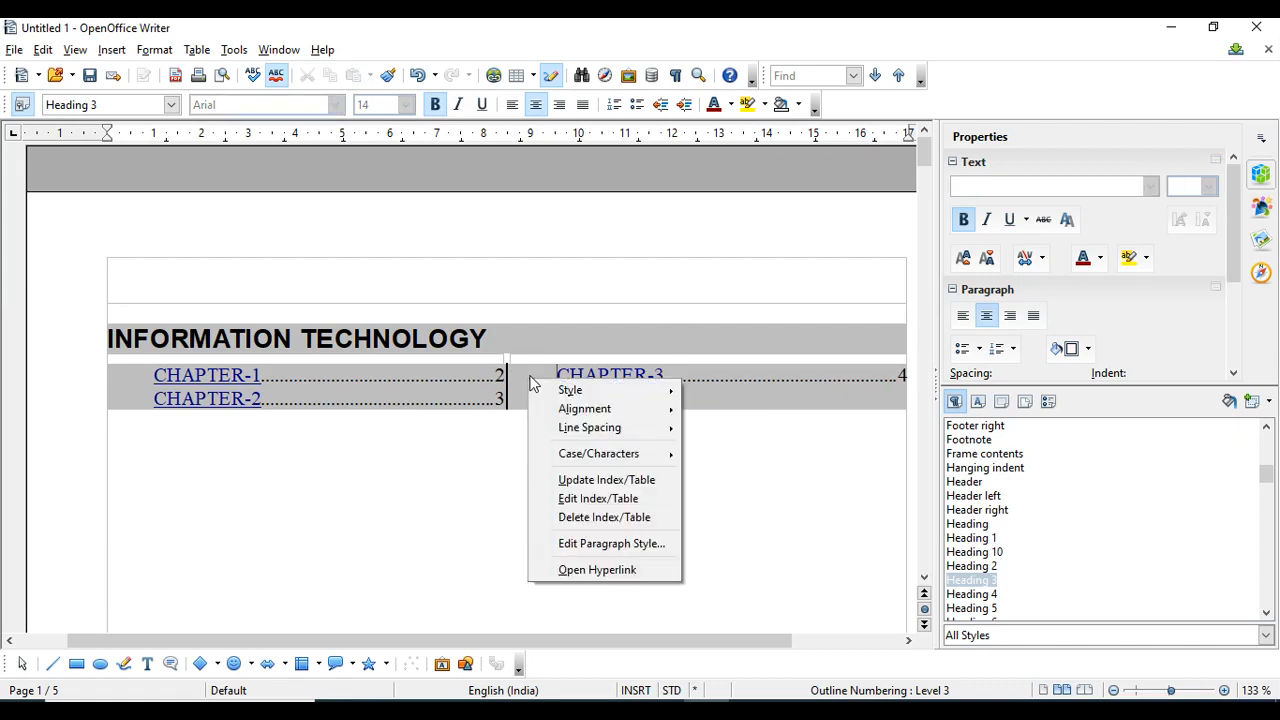
{"action": "left_click", "coordinate": [625, 481]}
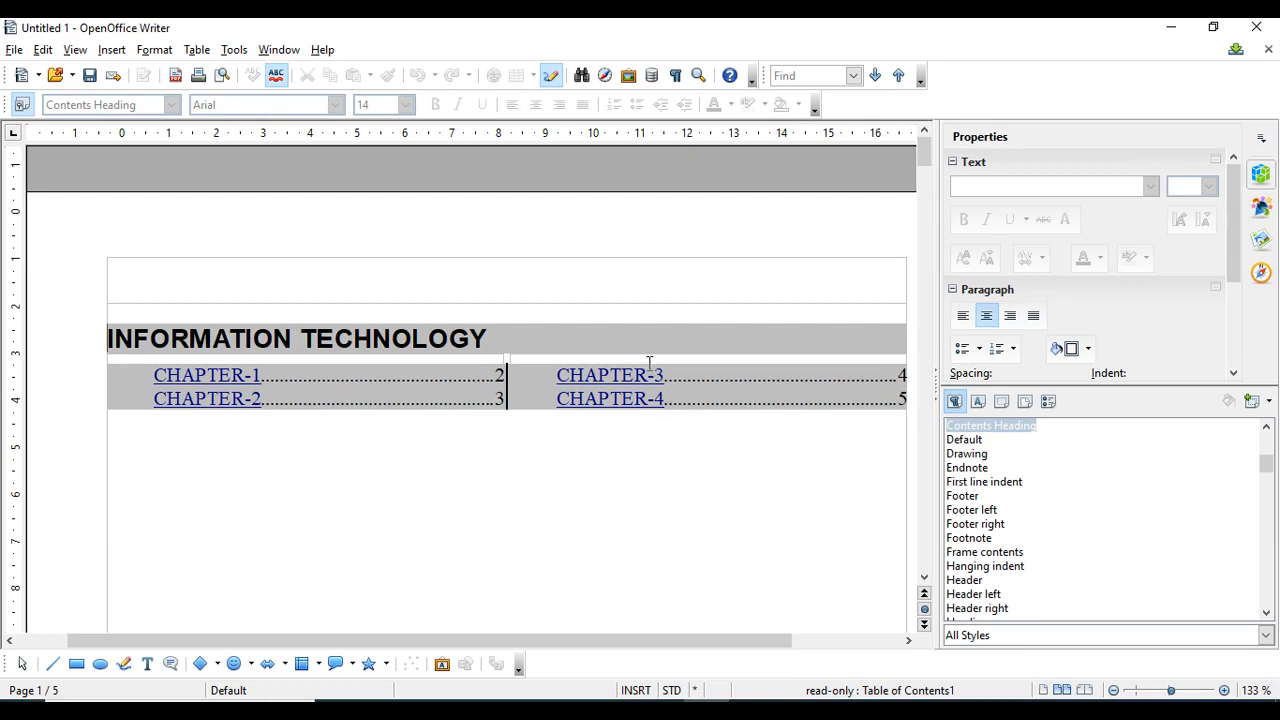
Delete the entire INFORMATION TECHNOLOGY table of contents from the first page.
{"action": "left_click", "coordinate": [529, 387]}
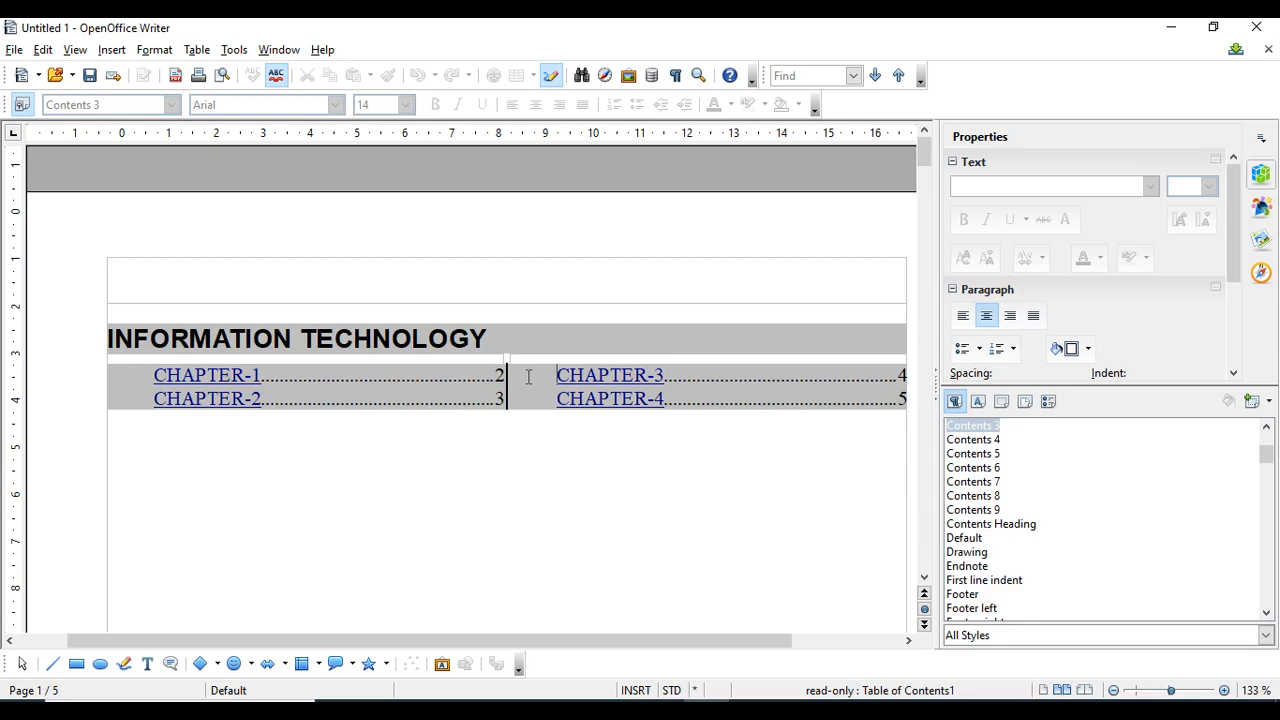
{"action": "right_click", "coordinate": [529, 377]}
{"action": "key", "text": "Escape"}
{"action": "right_click", "coordinate": [532, 378]}
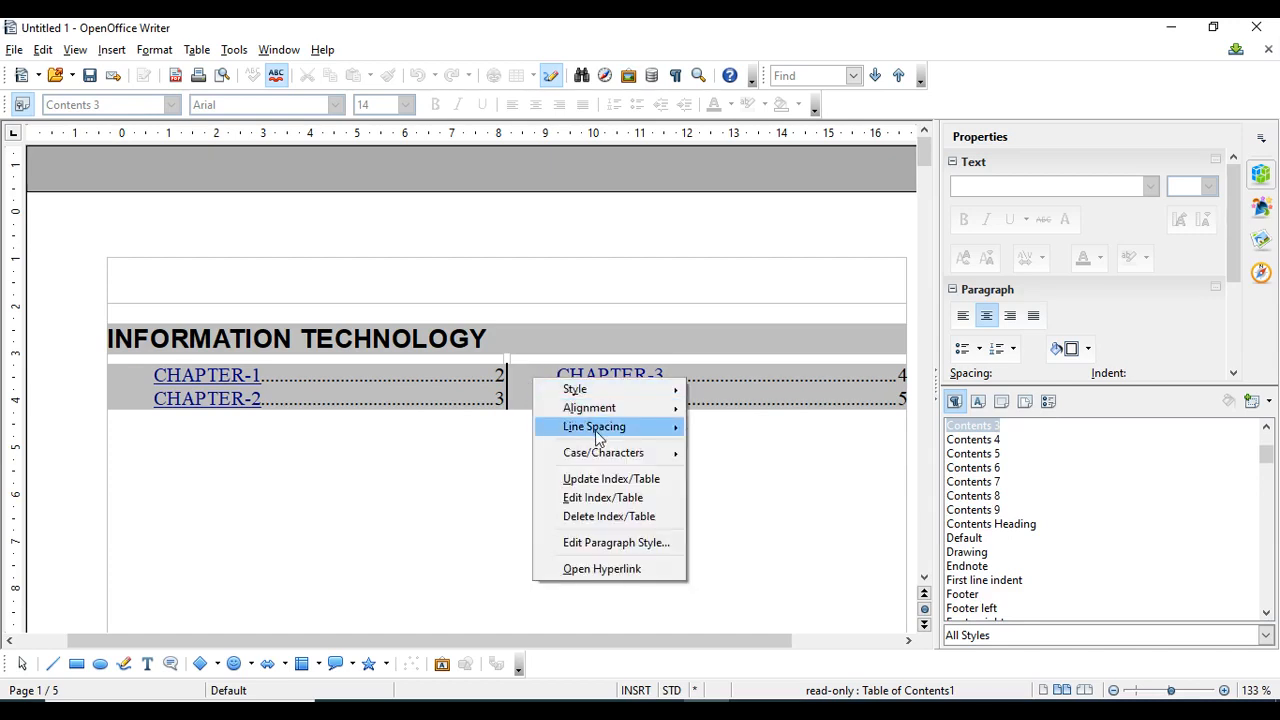
{"action": "left_click", "coordinate": [606, 521]}
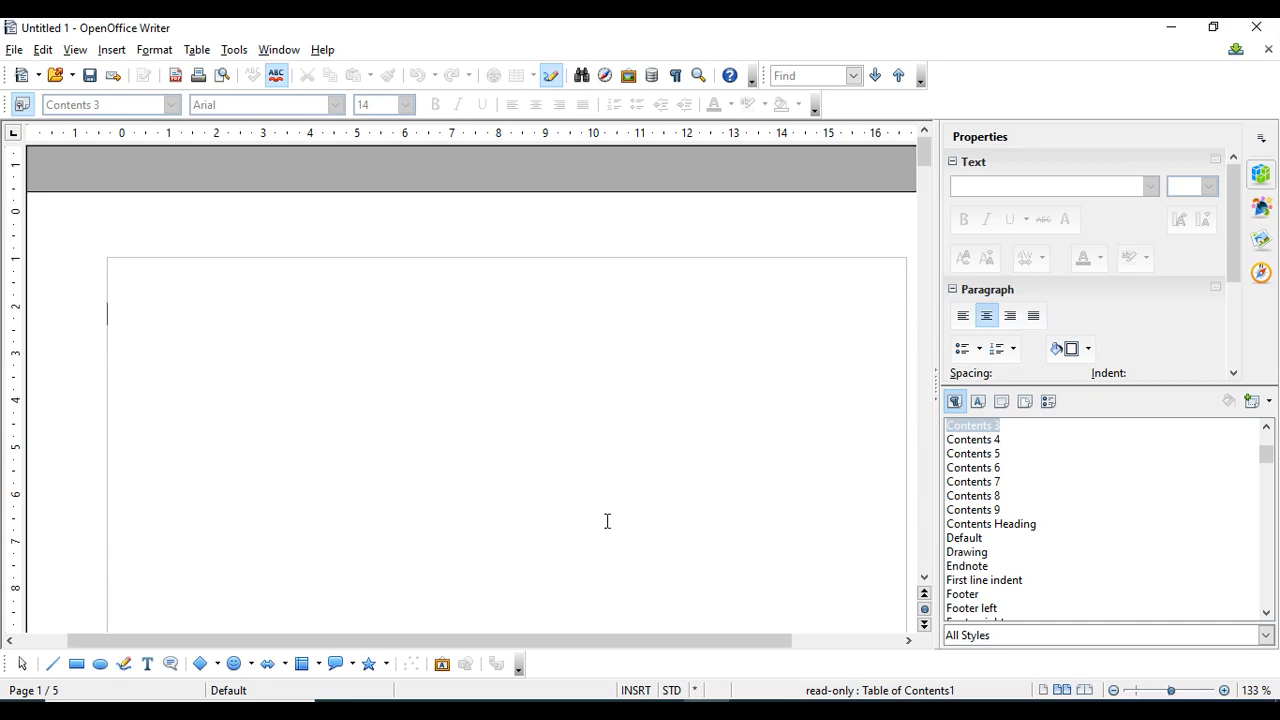
{"action": "left_click", "coordinate": [476, 504]}
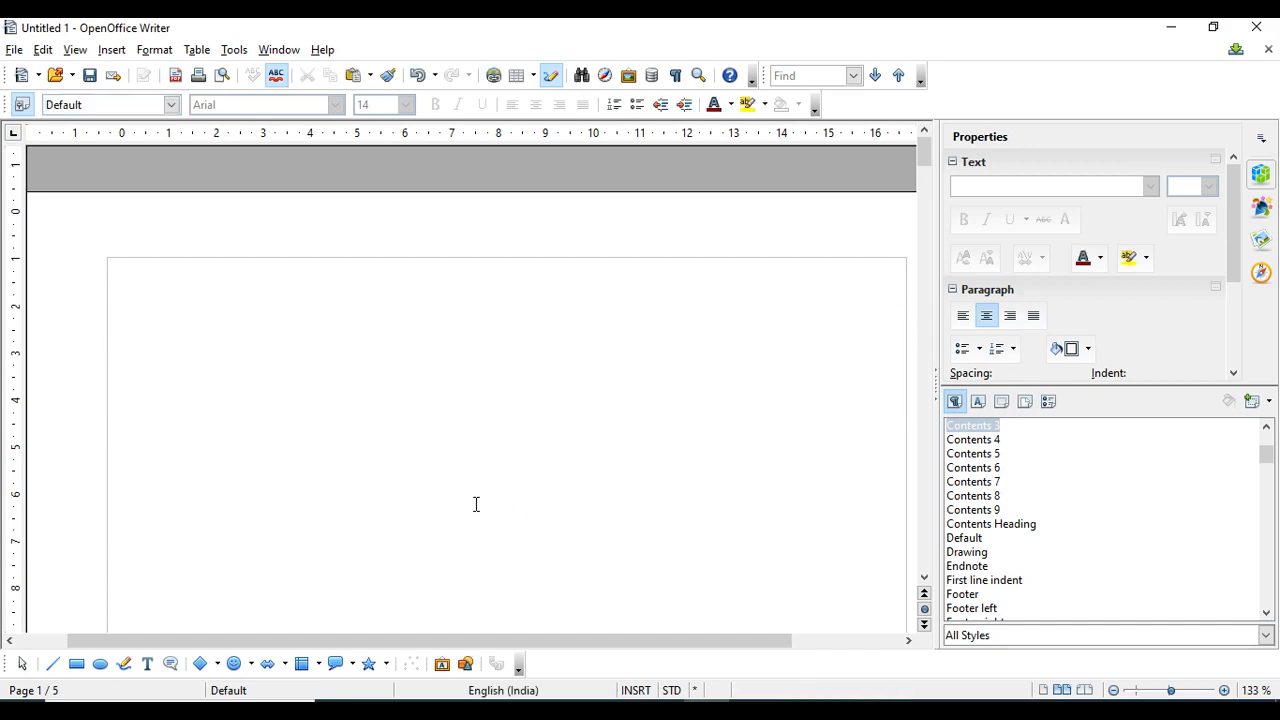